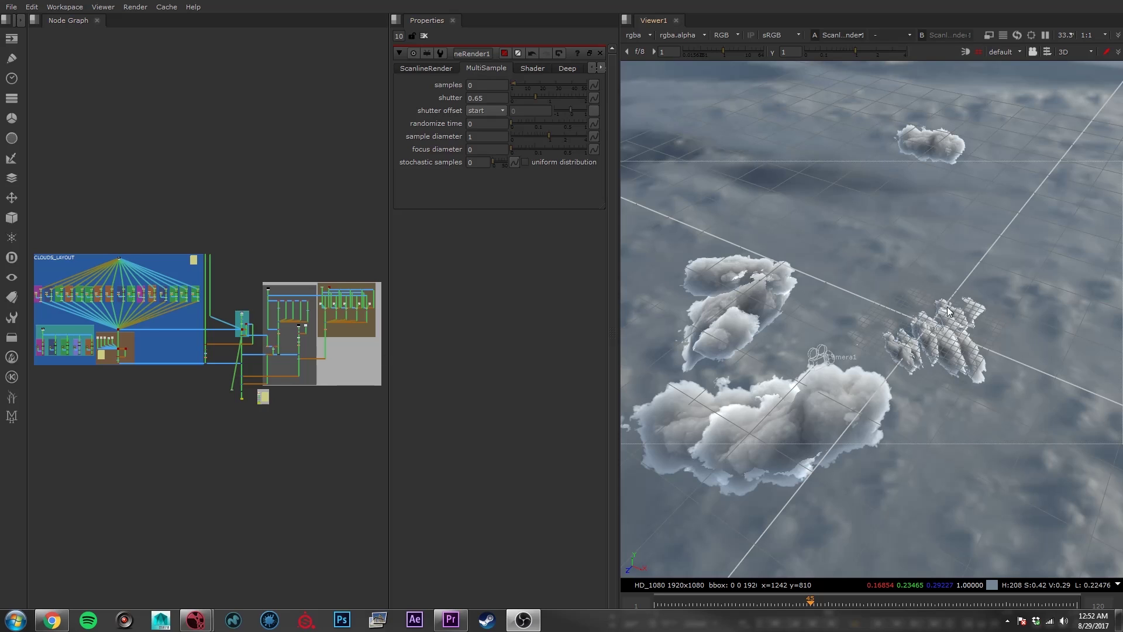
- Inspect the 3D cloud layout around the camera, and display the Merge11 composite in the viewer
left_click_drag(907, 368, 952, 382, "ctrl")
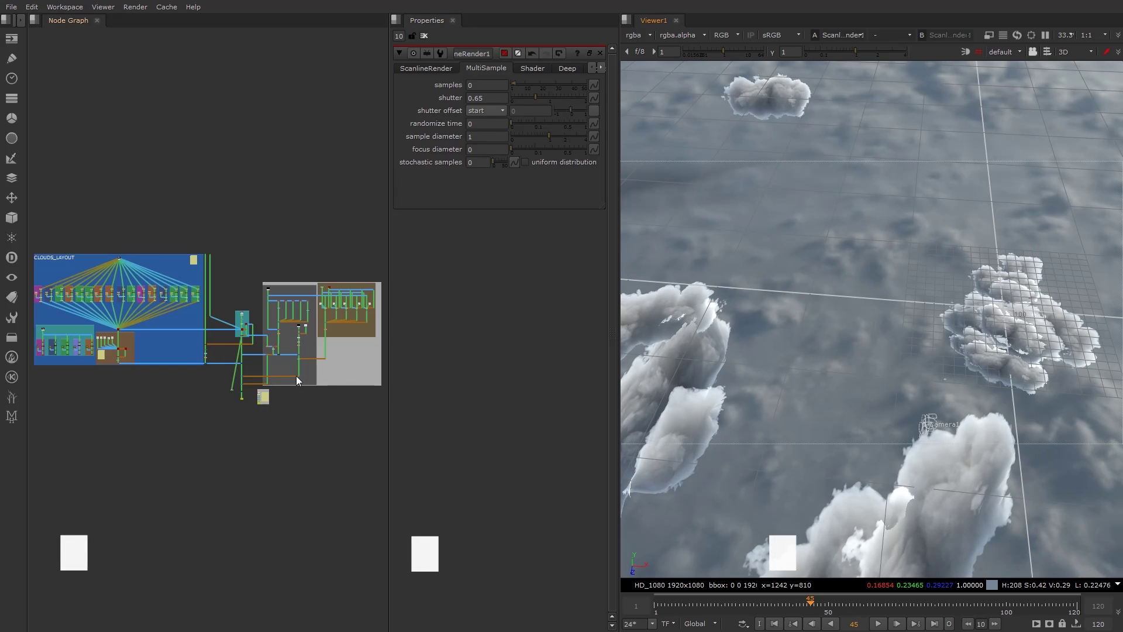
scroll(276, 373, "up", 6)
left_click_drag(175, 357, 144, 384)
key("1")
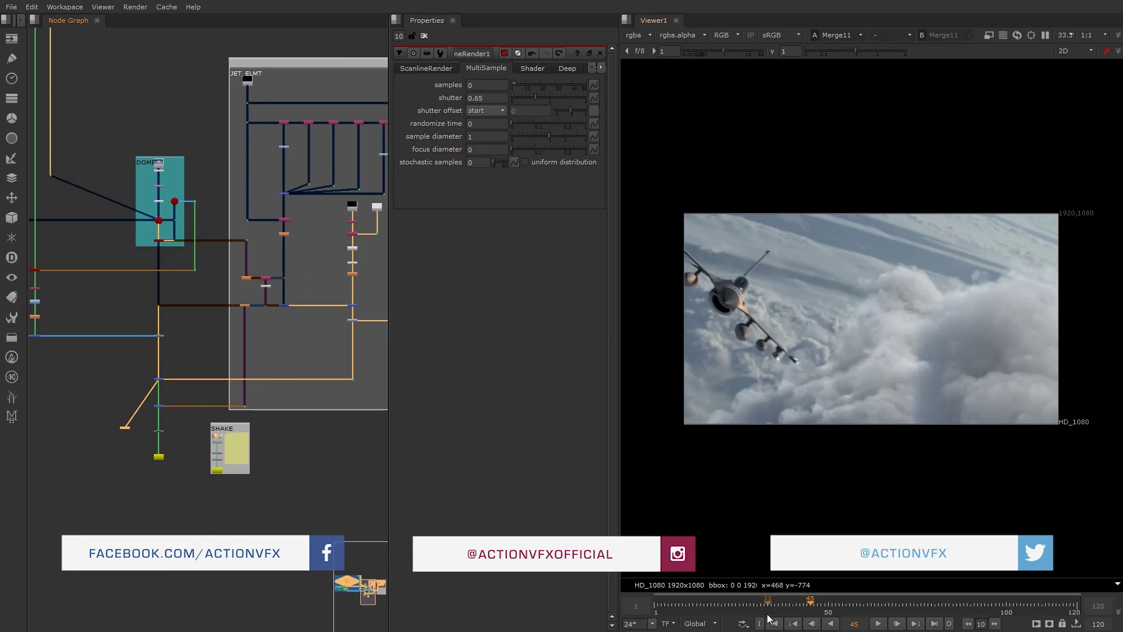
- Scrub through the jet and clouds composite up to frame 109 and return to frame 2
left_click(700, 605)
left_click(790, 605)
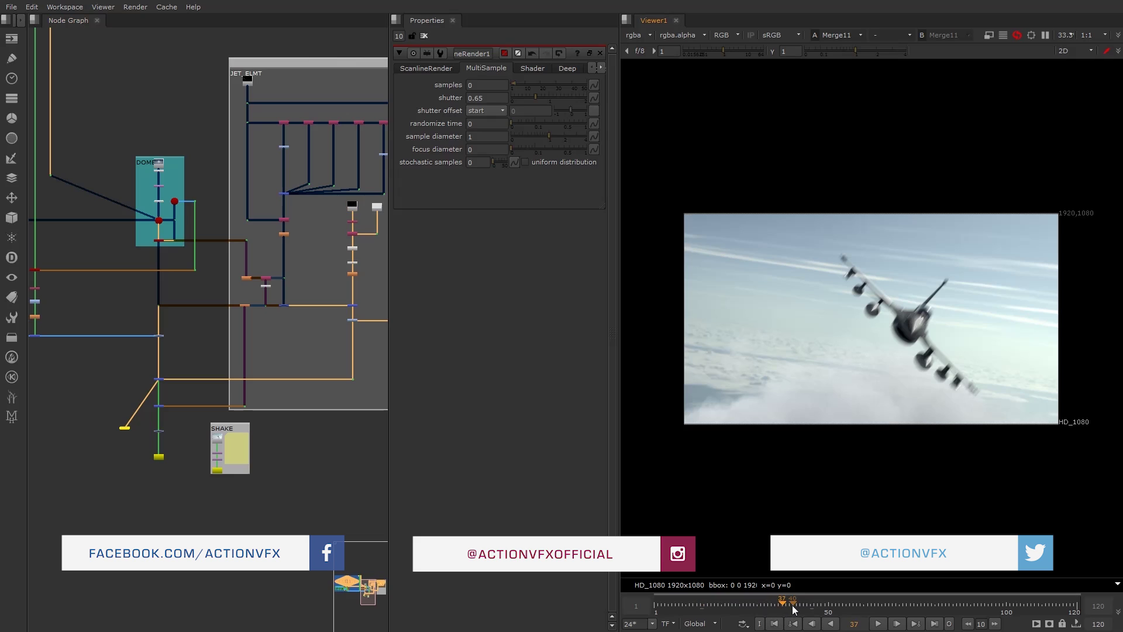
left_click(850, 605)
left_click(876, 607)
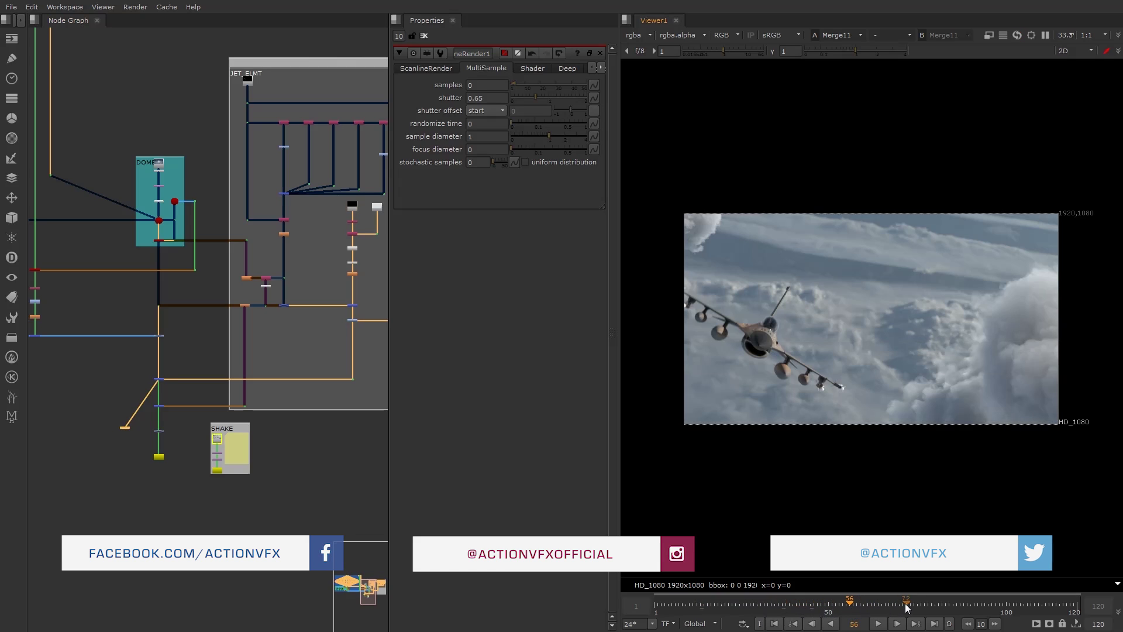
left_click(953, 607)
left_click(1005, 608)
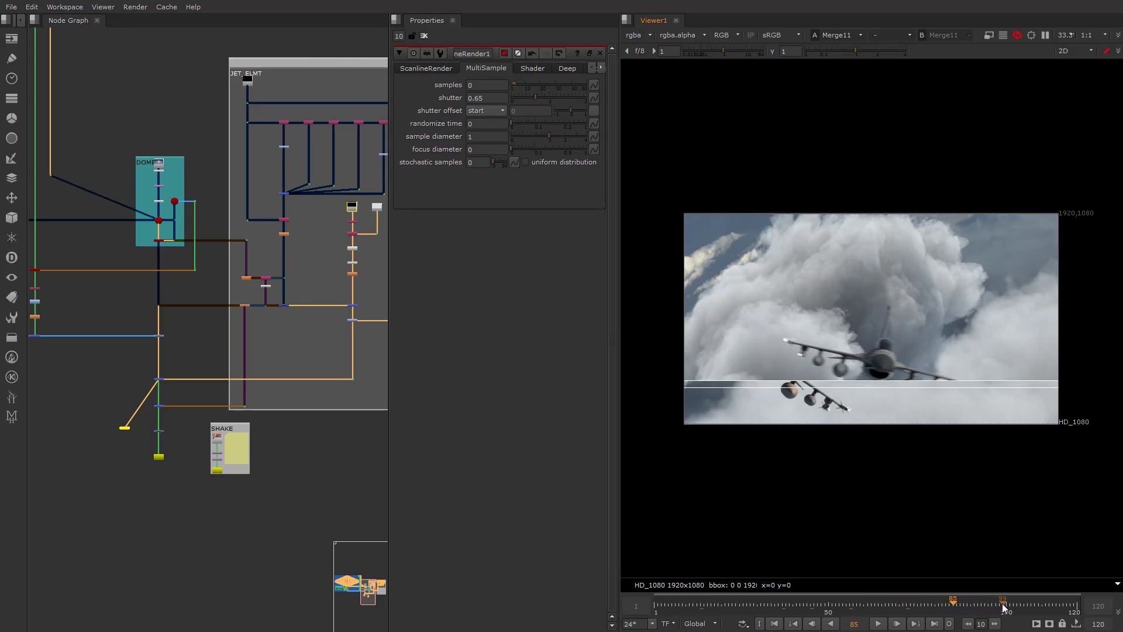
left_click(1037, 607)
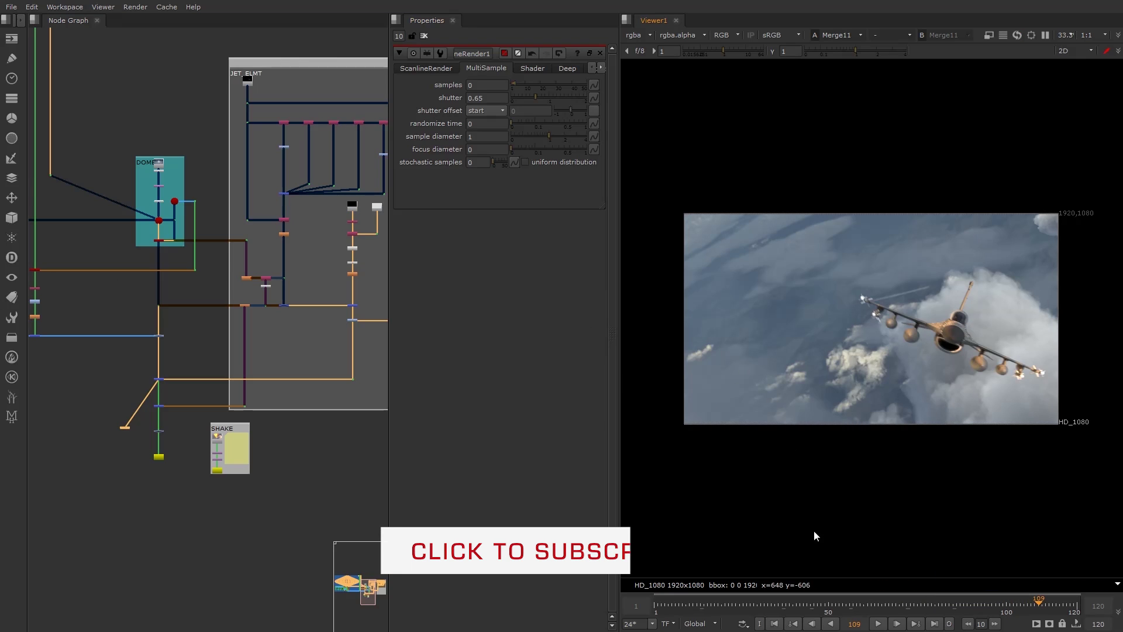
left_click(658, 607)
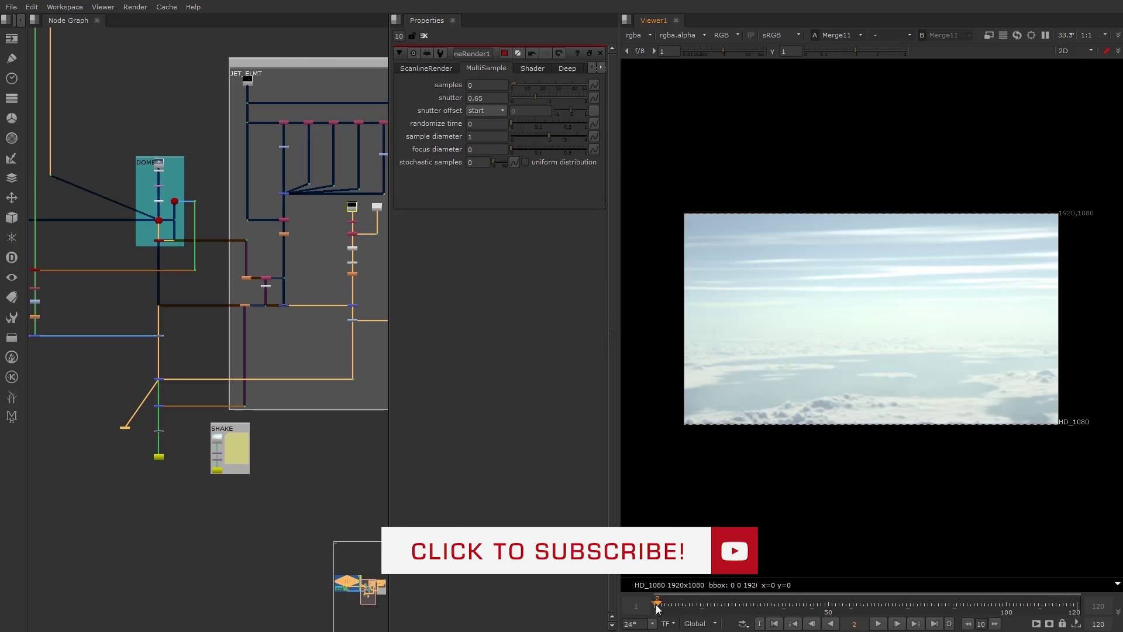
- Read in the Aerial_Explosion_1_2K_####.exr 1001-1210 sequence from the Aerial_Explosion_1_0779_2K folder, in empty space of the node graph
scroll(106, 170, "down", 4)
middle_click_drag(100, 100, 218, 287)
scroll(179, 257, "up", 3)
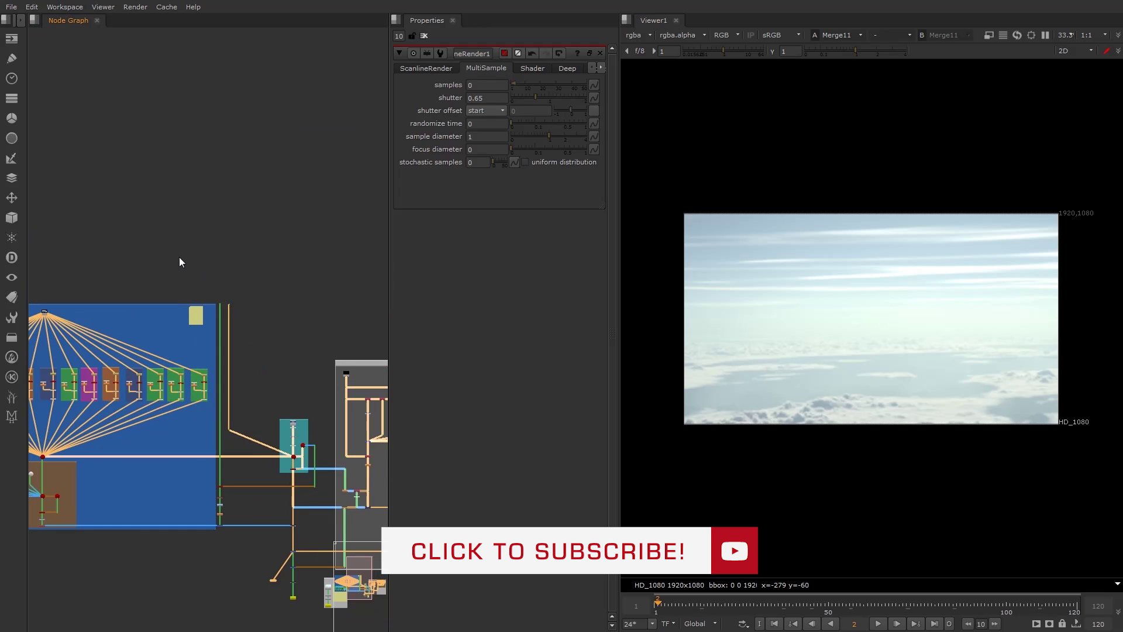
middle_click_drag(198, 229, 230, 270)
key("r")
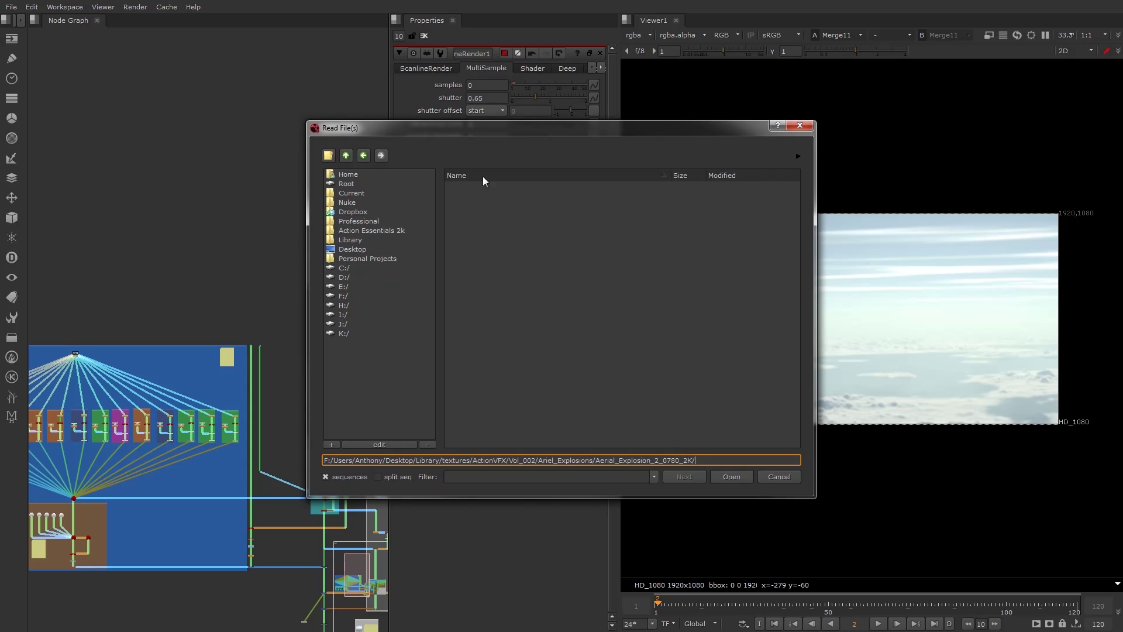
left_click(344, 155)
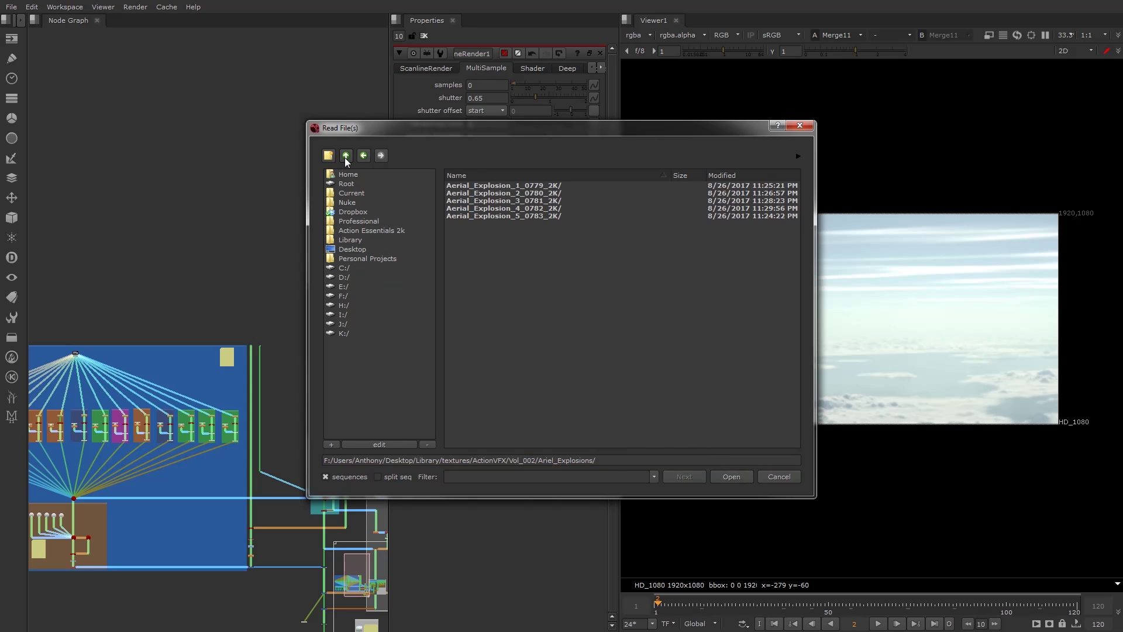
double_click(500, 185)
left_click(505, 185)
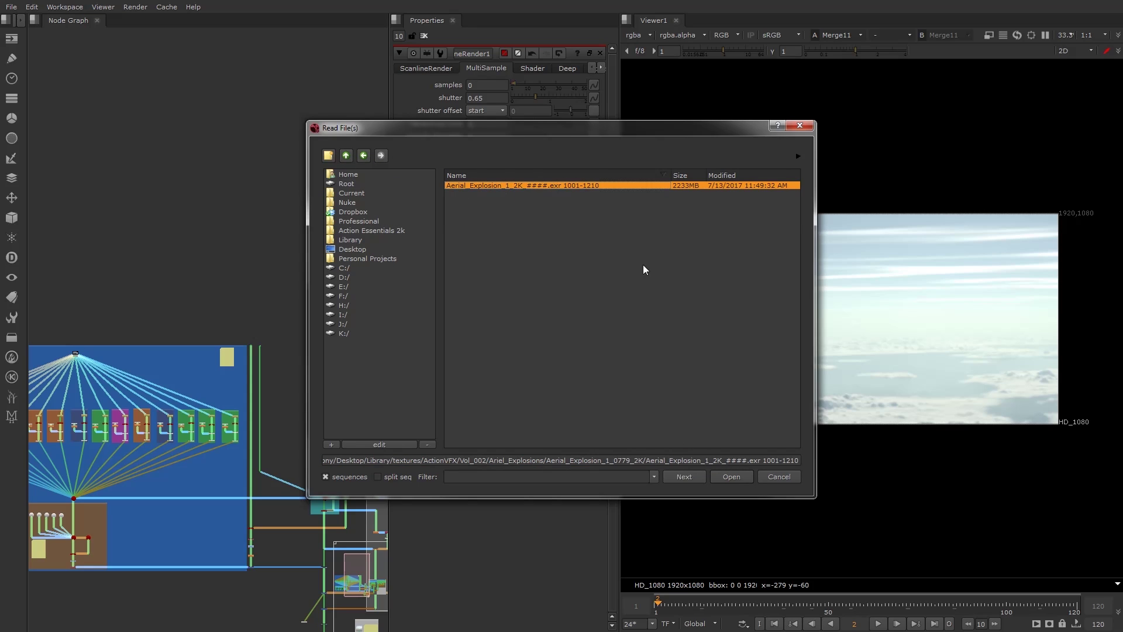
left_click(732, 476)
key("f")
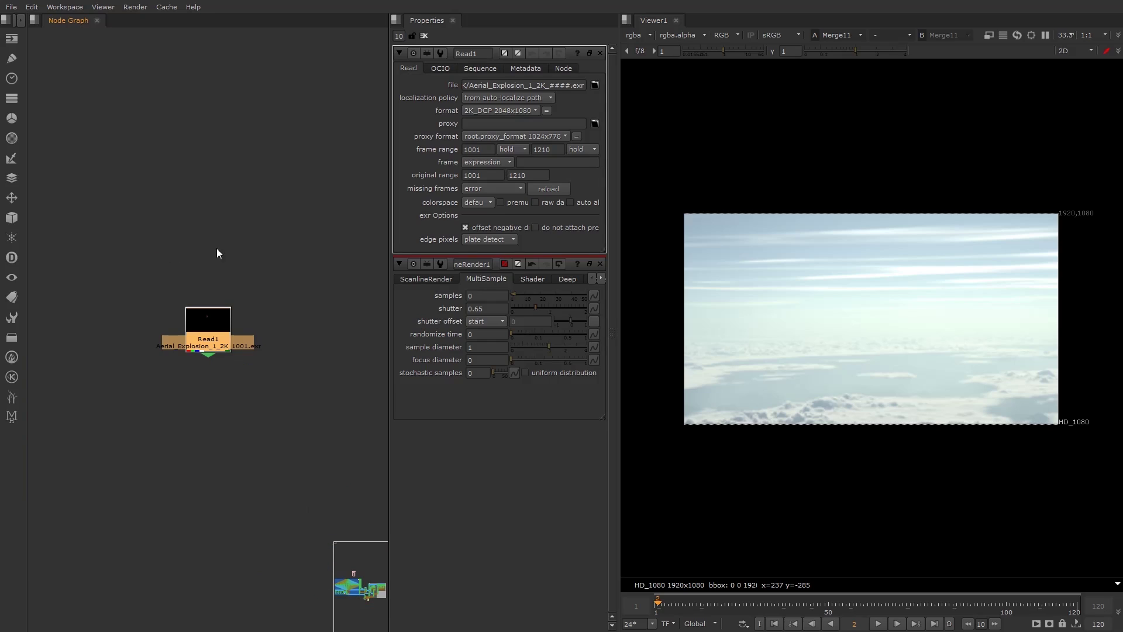
- Add a TimeOffset node connected to the explosion Read node and place it below with some space
middle_click_drag(272, 368, 198, 217)
left_click(257, 275)
scroll(229, 266, "up", 1)
left_click(193, 237)
scroll(203, 258, "down", 3)
key("Tab")
type("timef")
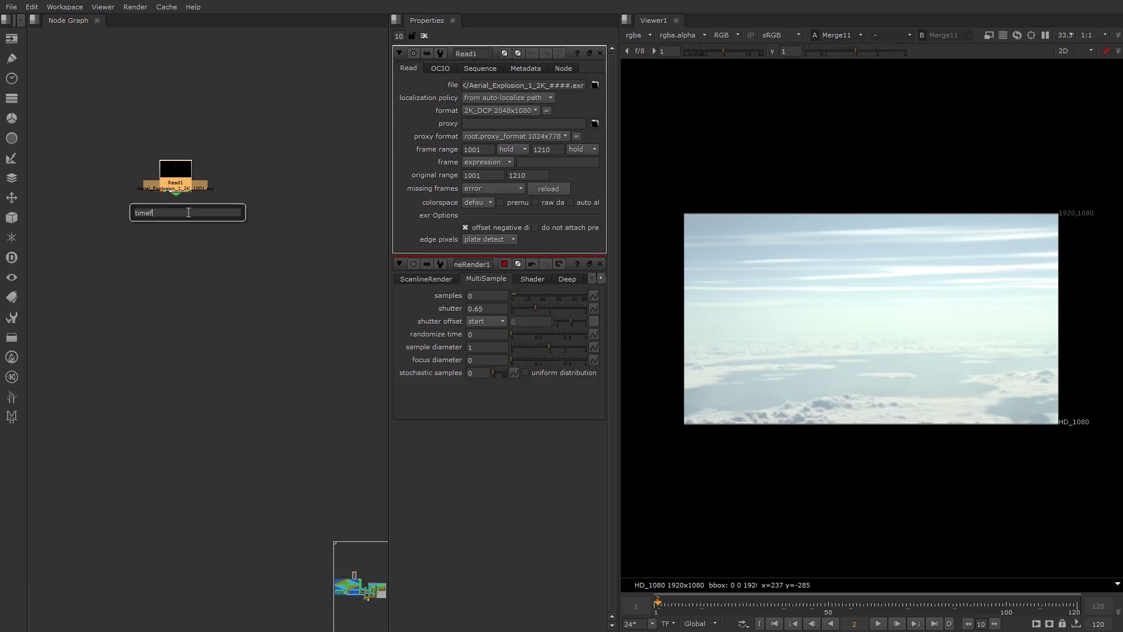
key("BackSpace")
type("o")
key("Return")
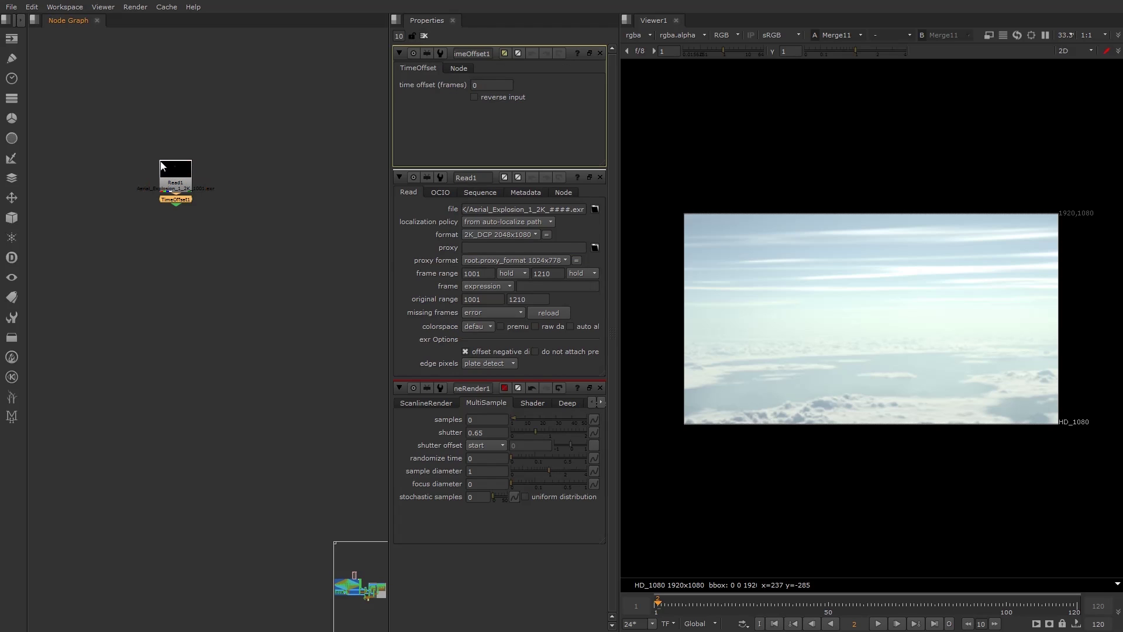
left_click_drag(185, 244, 180, 258)
- Check the Read node's frame range, set the TimeOffset to -1000 frames, and view its output at frame 1
left_click(176, 187)
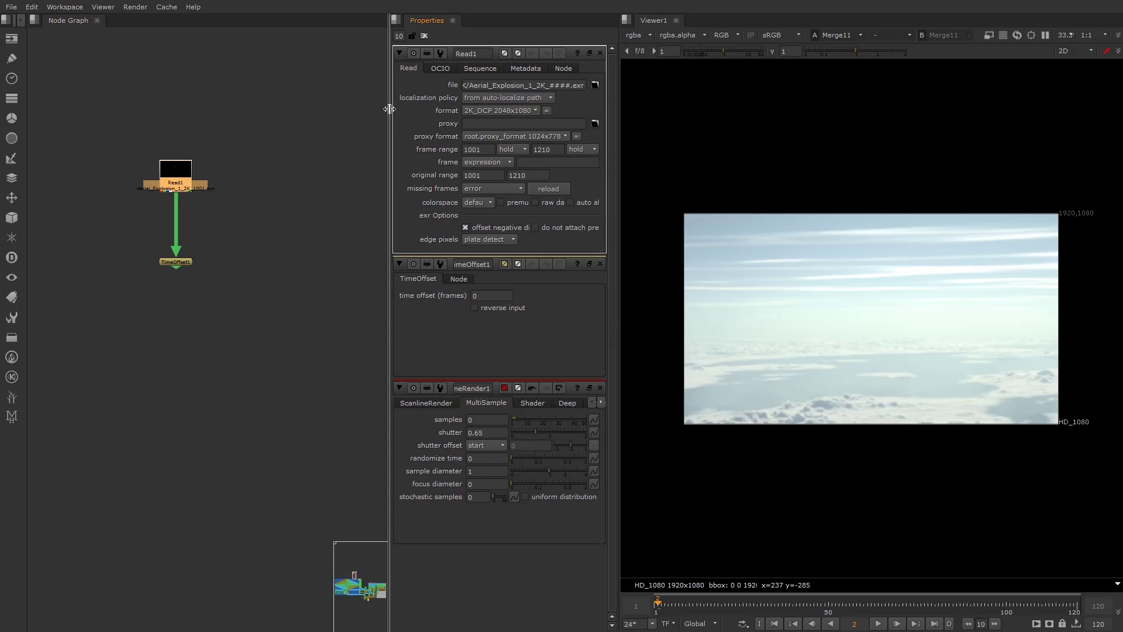
left_click_drag(390, 128, 364, 129)
left_click_drag(465, 152, 434, 152)
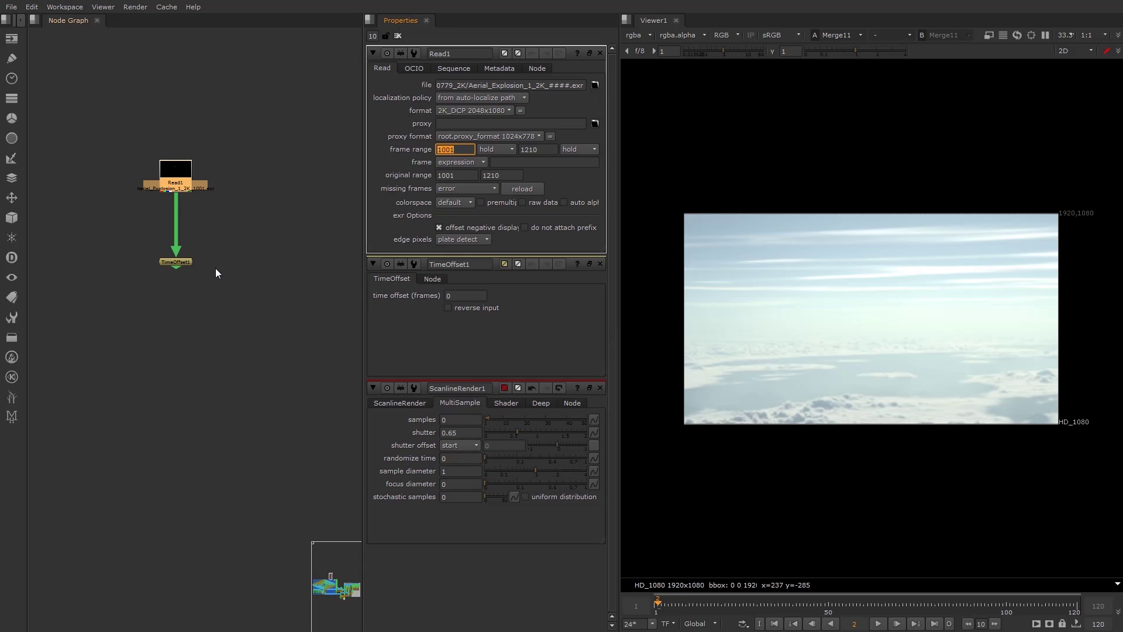
left_click(175, 262)
key("1")
left_click(462, 86)
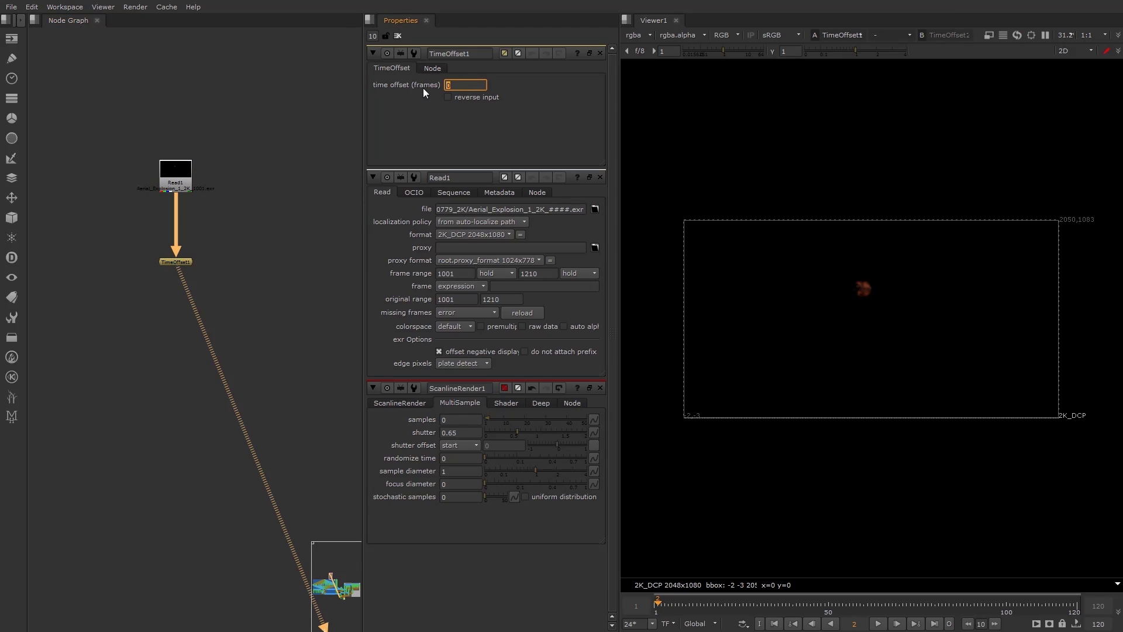
type("-1000")
key("Return")
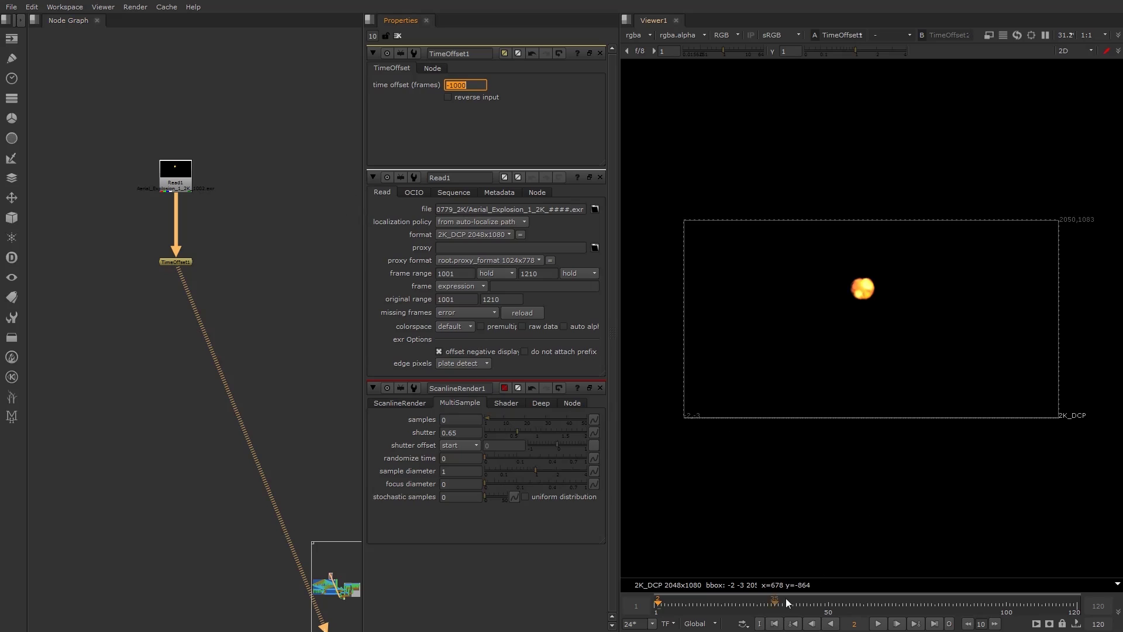
left_click(774, 624)
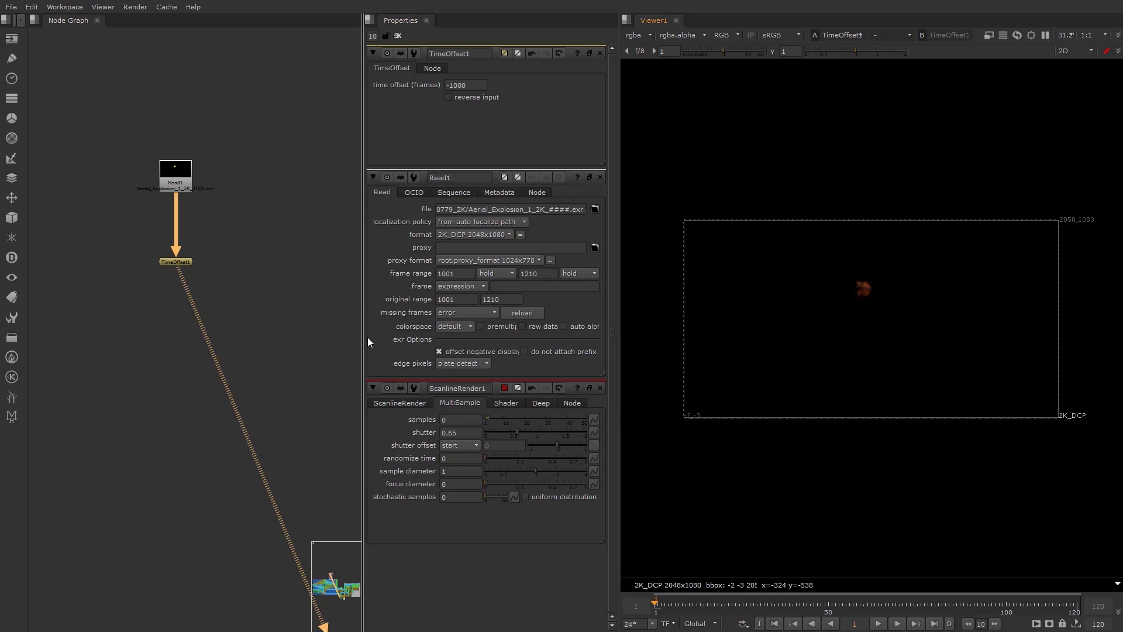
- Add a LayerContactSheet node, connect its input to the TimeOffset node, and place it beside that node
left_click_drag(182, 263, 177, 267)
left_click(247, 194)
key("Tab")
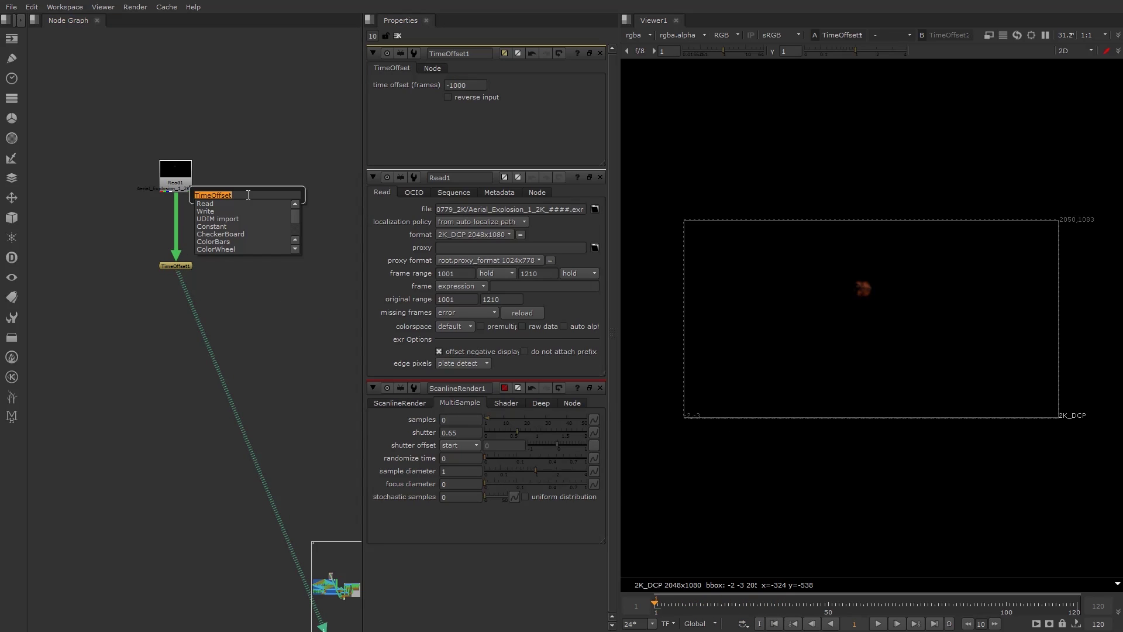
type("LayerContactSheet")
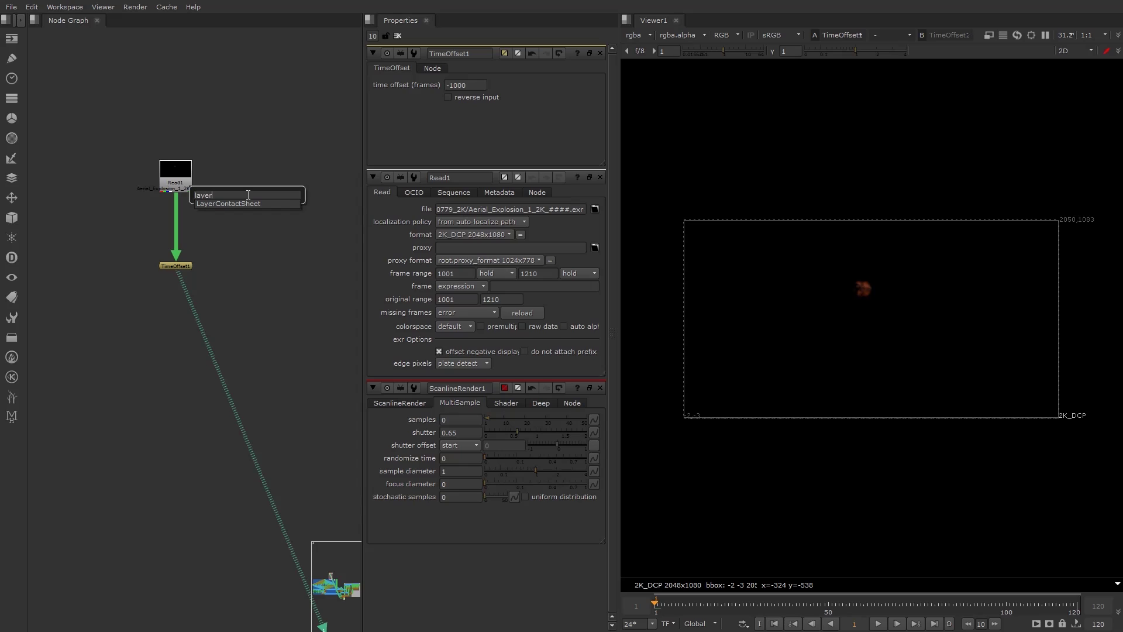
key("Return")
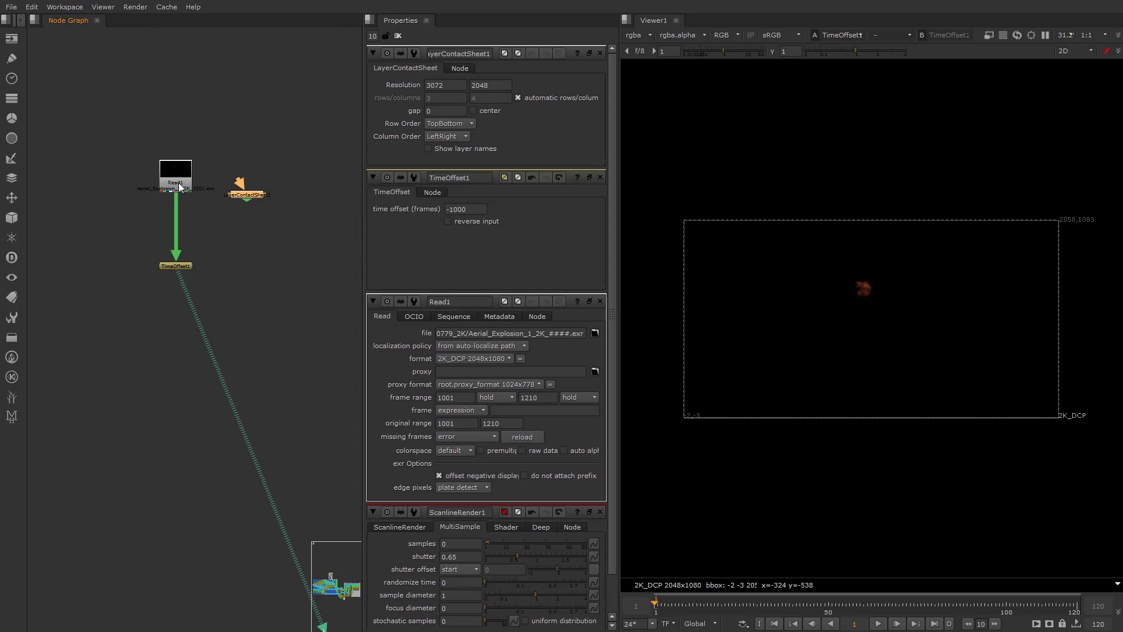
left_click(249, 252)
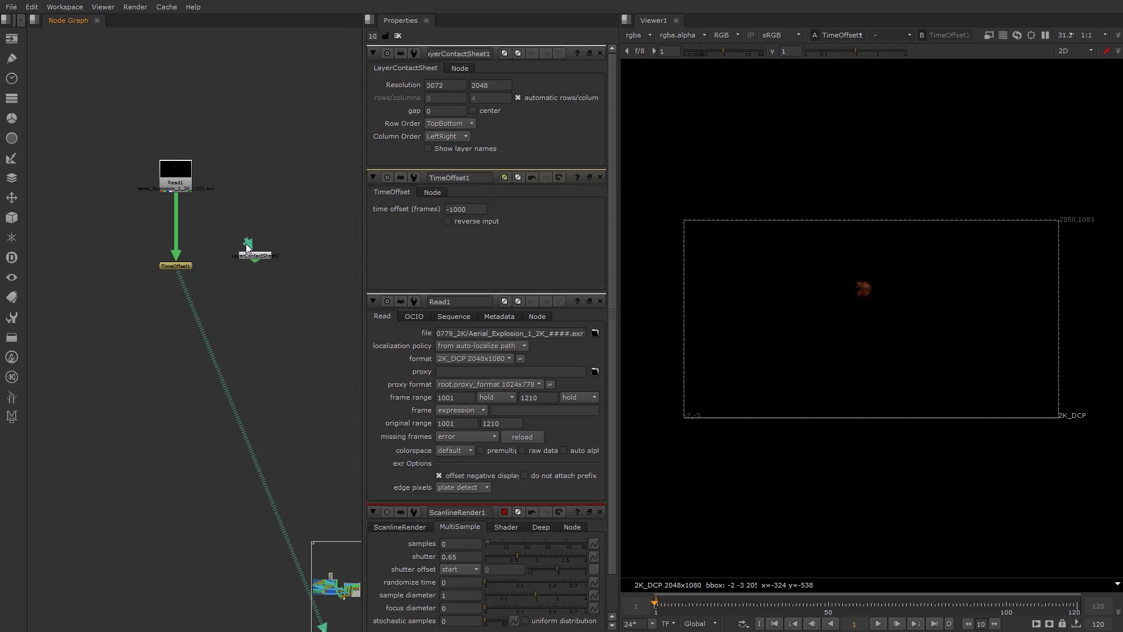
left_click_drag(247, 242, 201, 275)
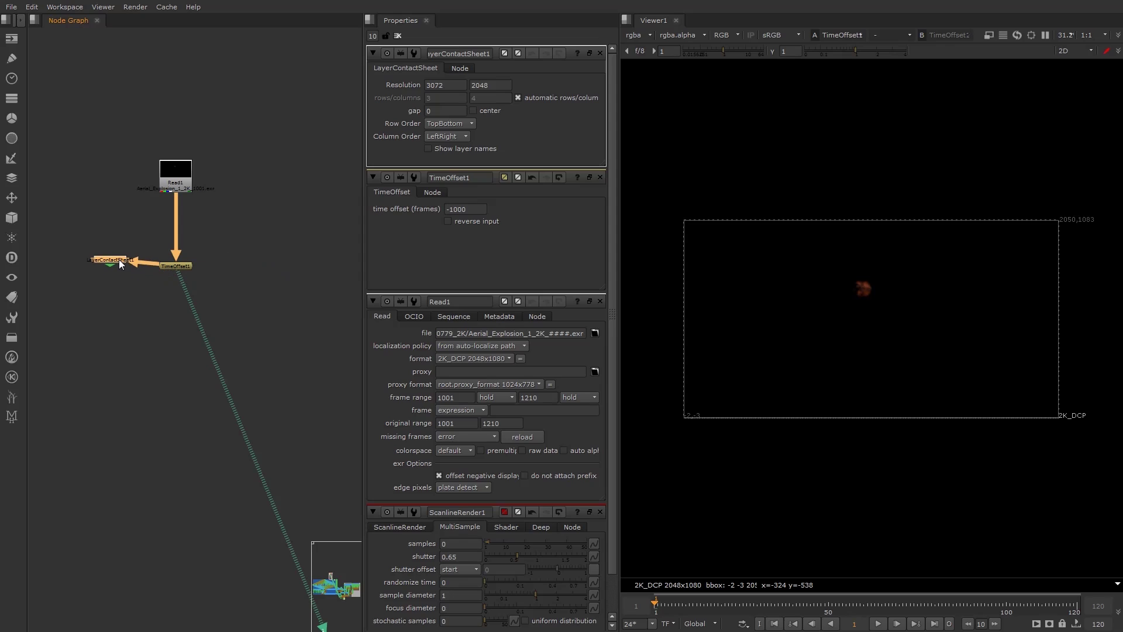
left_click_drag(120, 260, 99, 264)
- View the LayerContactSheet at frame 28 and turn on its layer names to examine the explosion's passes
key("1")
left_click(114, 252)
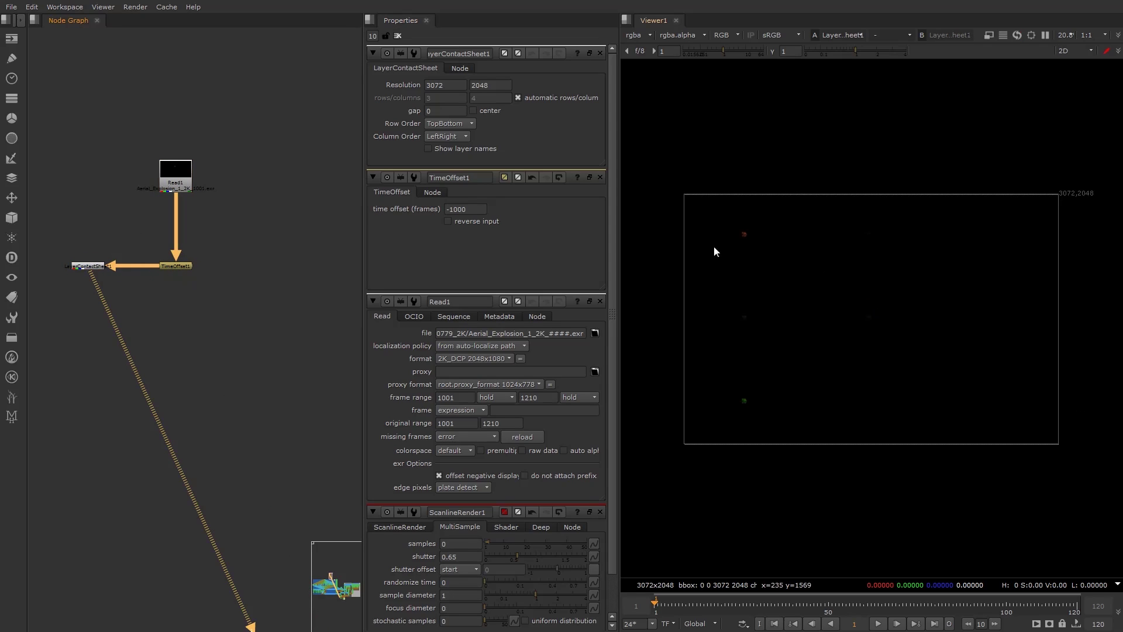
left_click(750, 604)
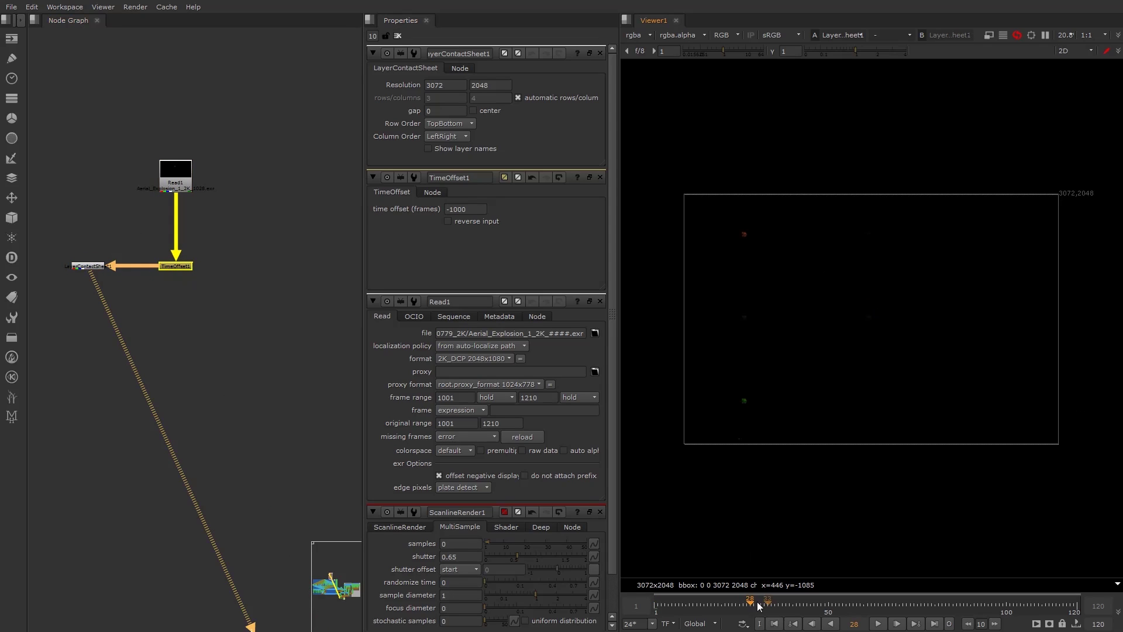
left_click(174, 183)
double_click(177, 182)
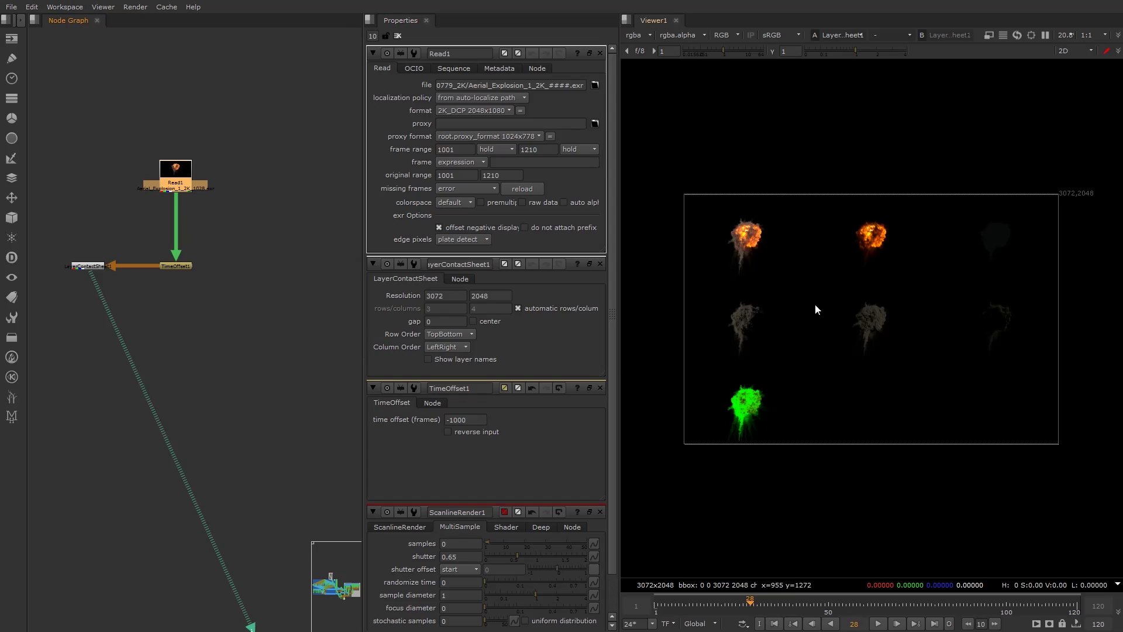
double_click(100, 266)
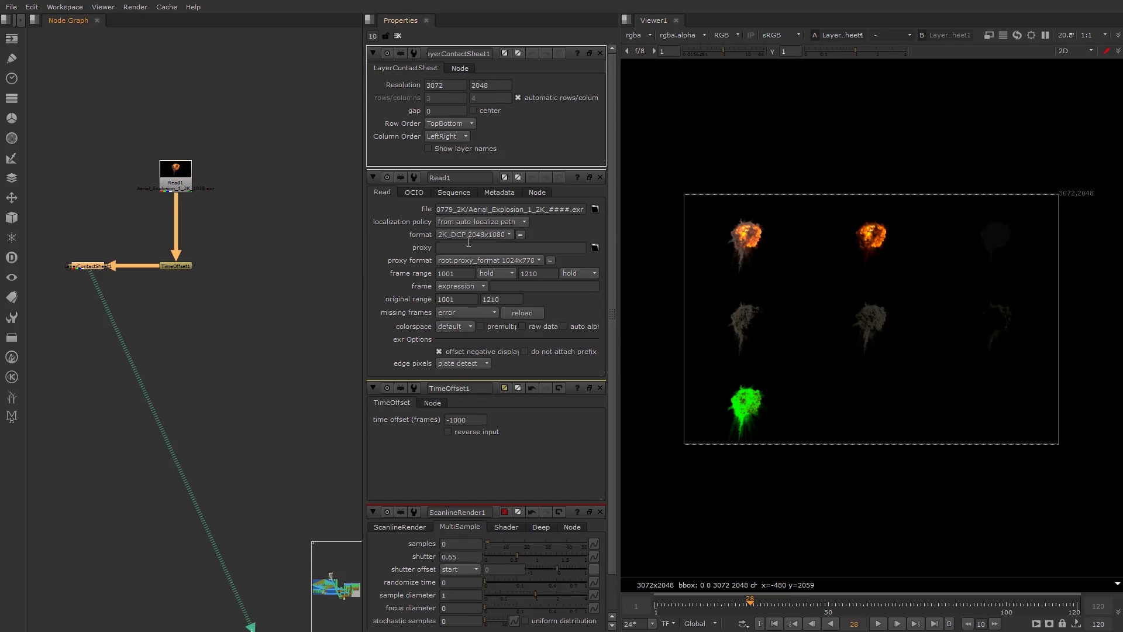
left_click(428, 149)
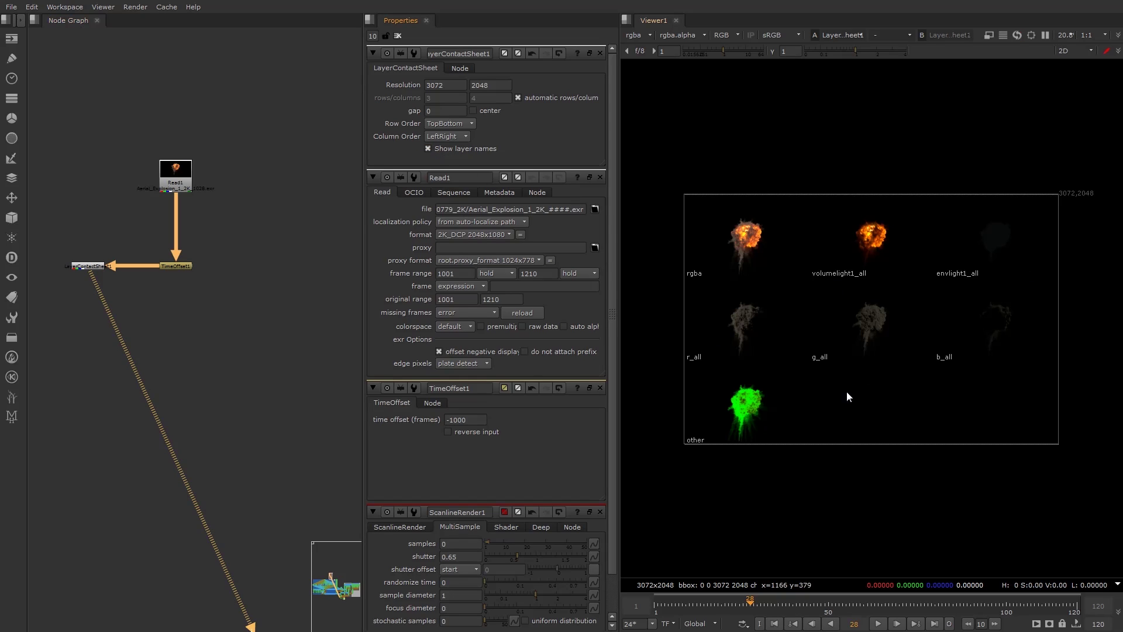
scroll(743, 283, "up", 4)
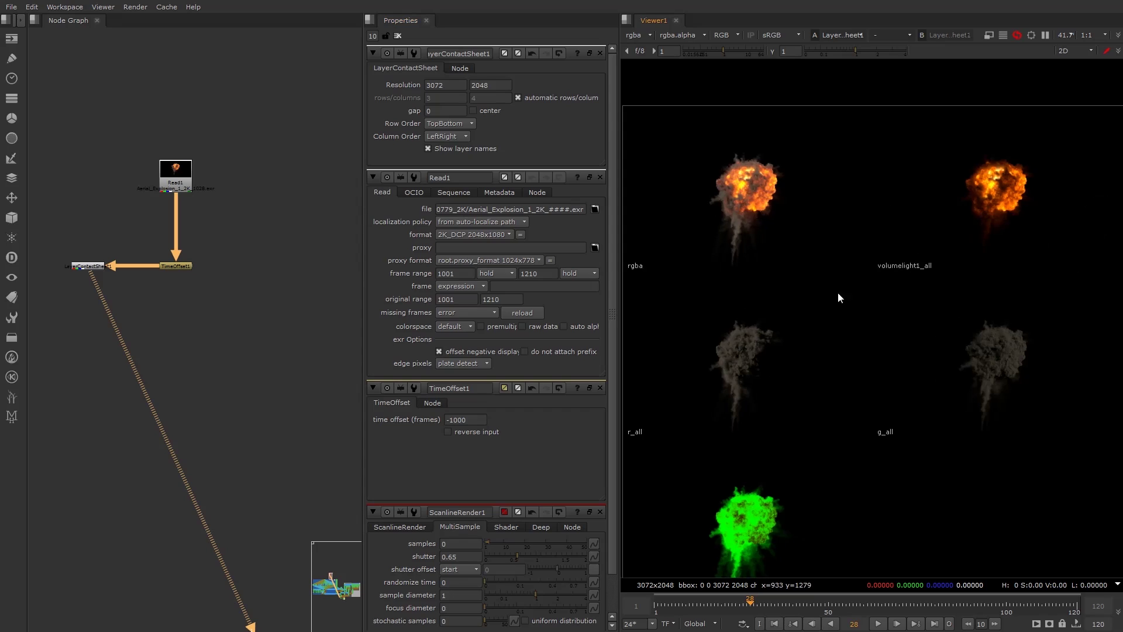
scroll(905, 293, "down", 3)
middle_click_drag(1047, 290, 968, 325)
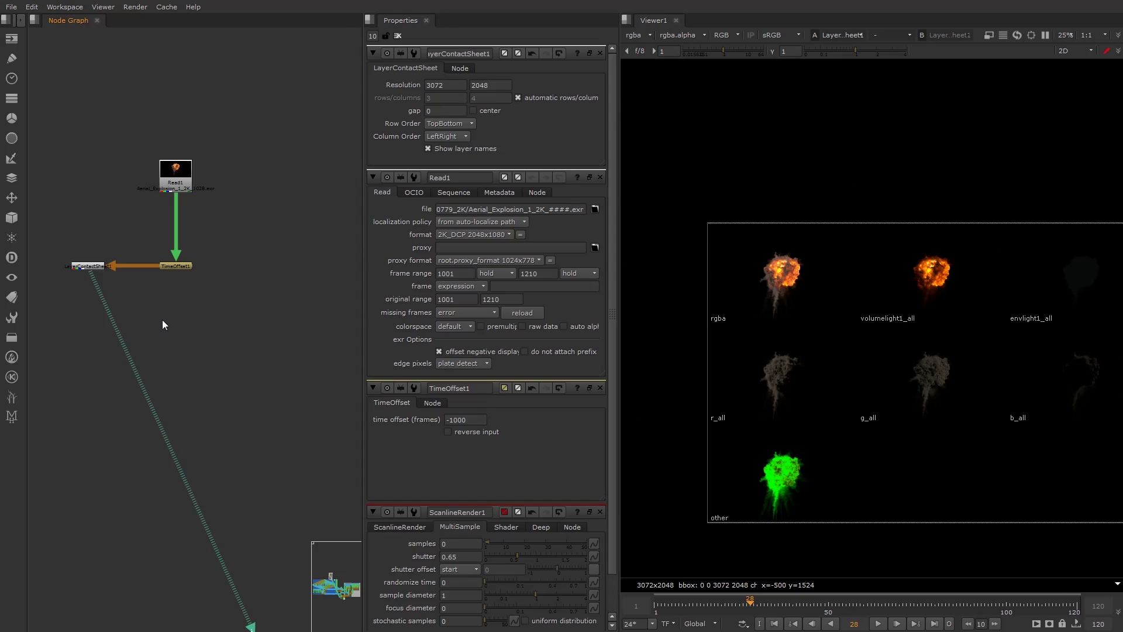
key("Tab")
type("shuffle")
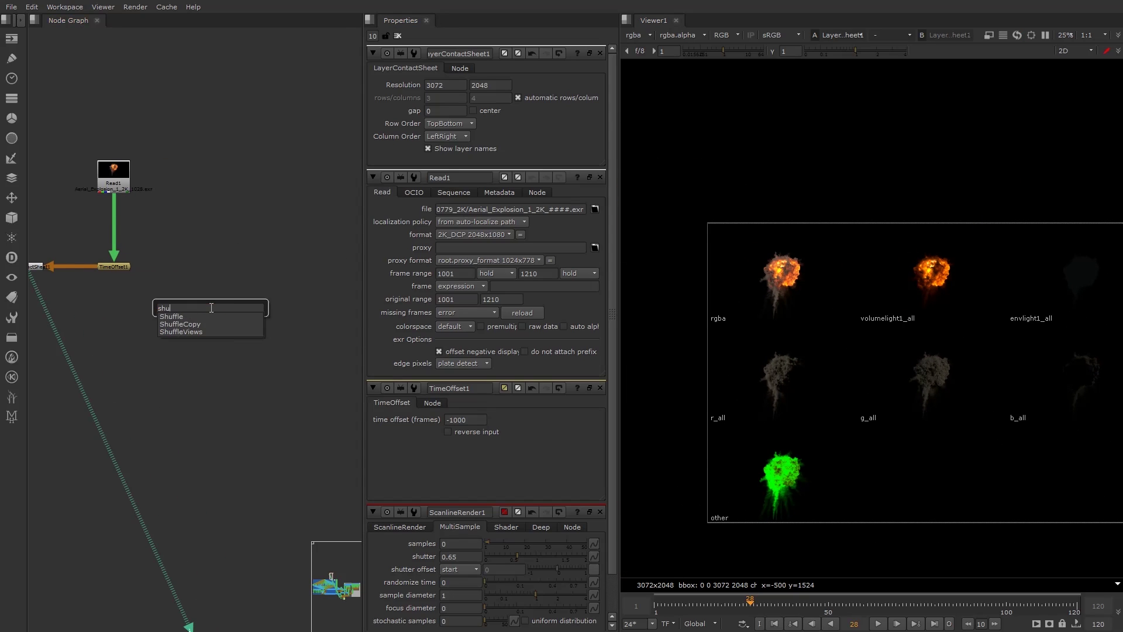
key("Return")
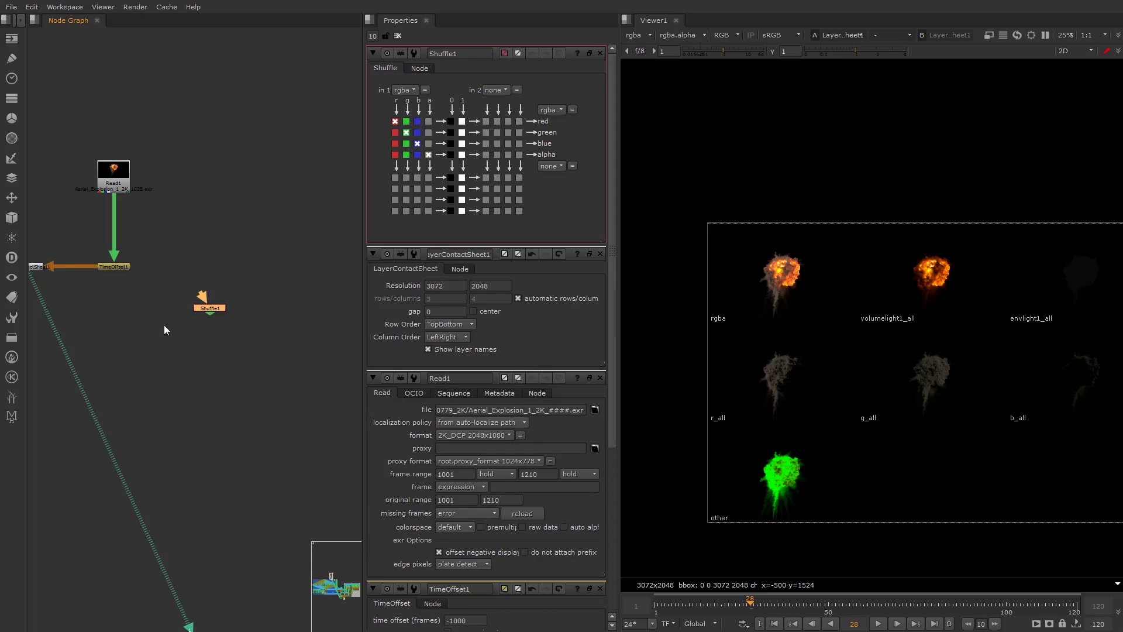
key("Delete")
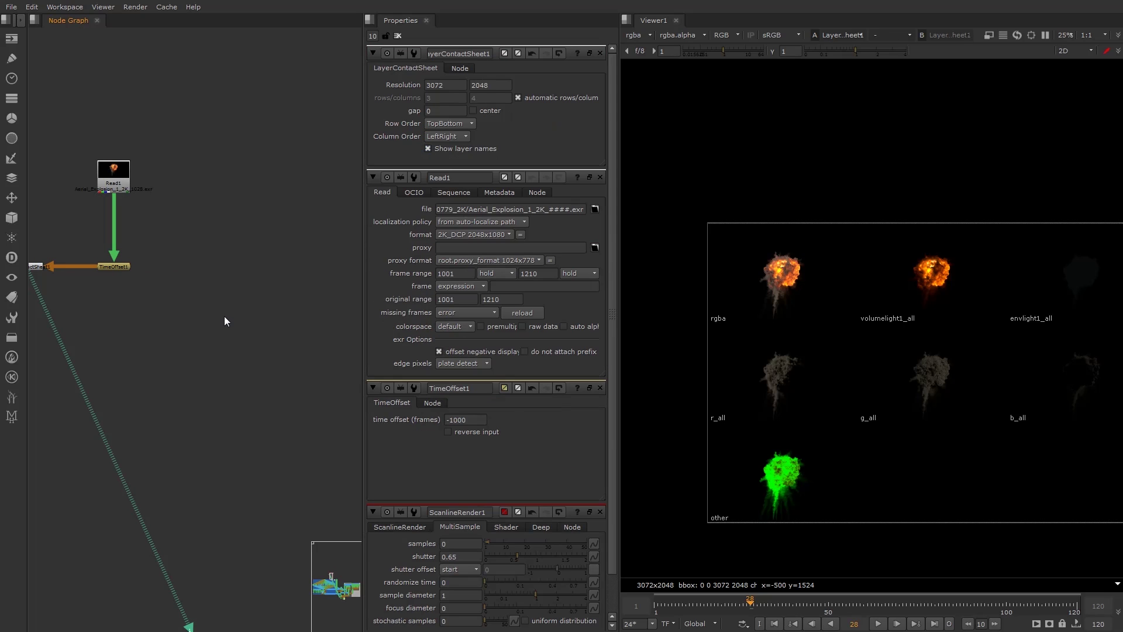
key("Tab")
type("shuffl")
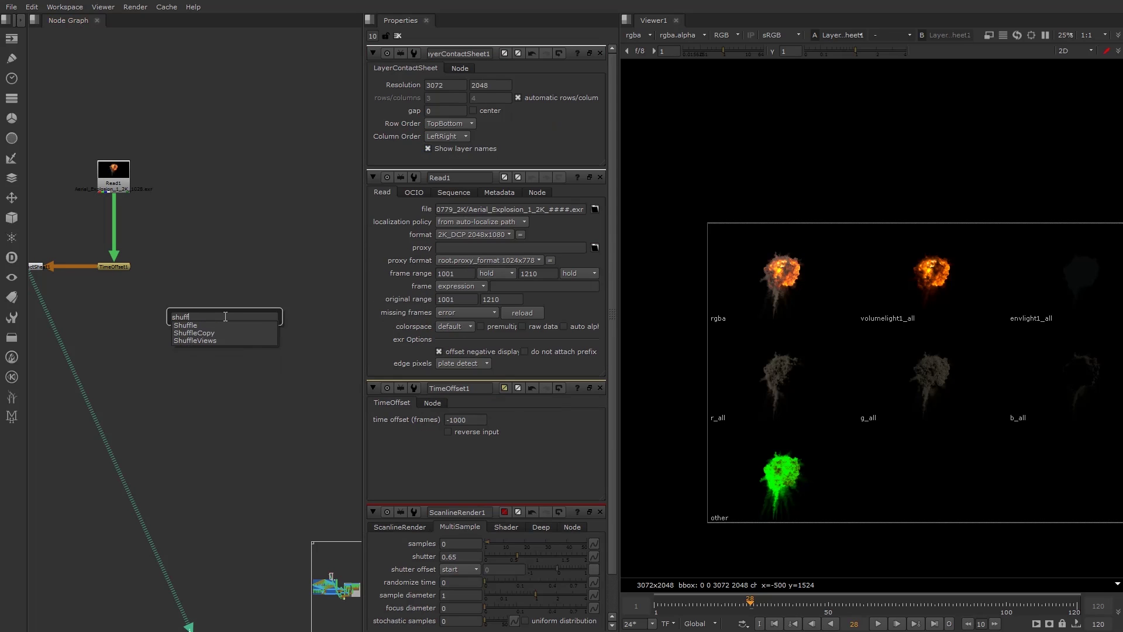
type("e")
key("Return")
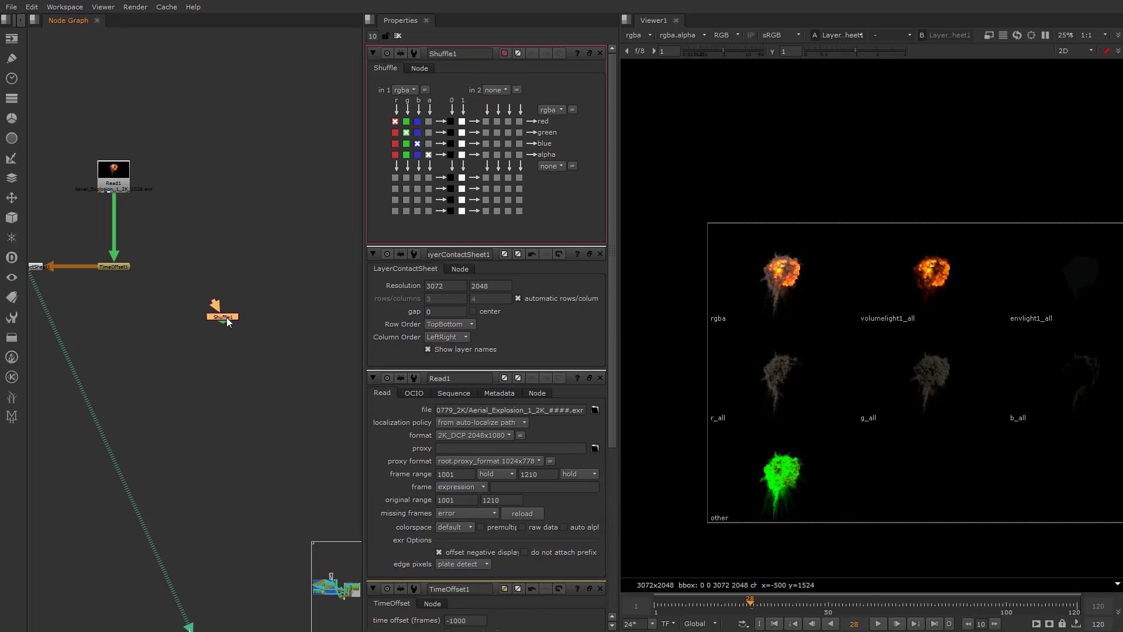
key("Delete")
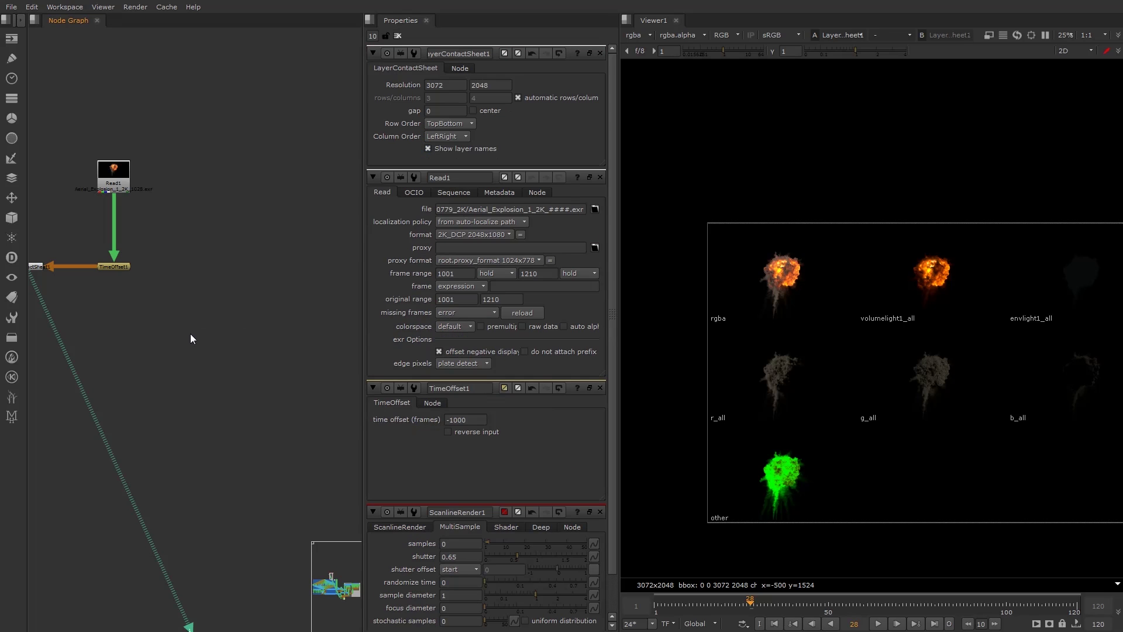
- Add a Shuffle node connected to the TimeOffset node and place it below and to the right of it
left_click(124, 269)
key("Tab")
type("shuffle")
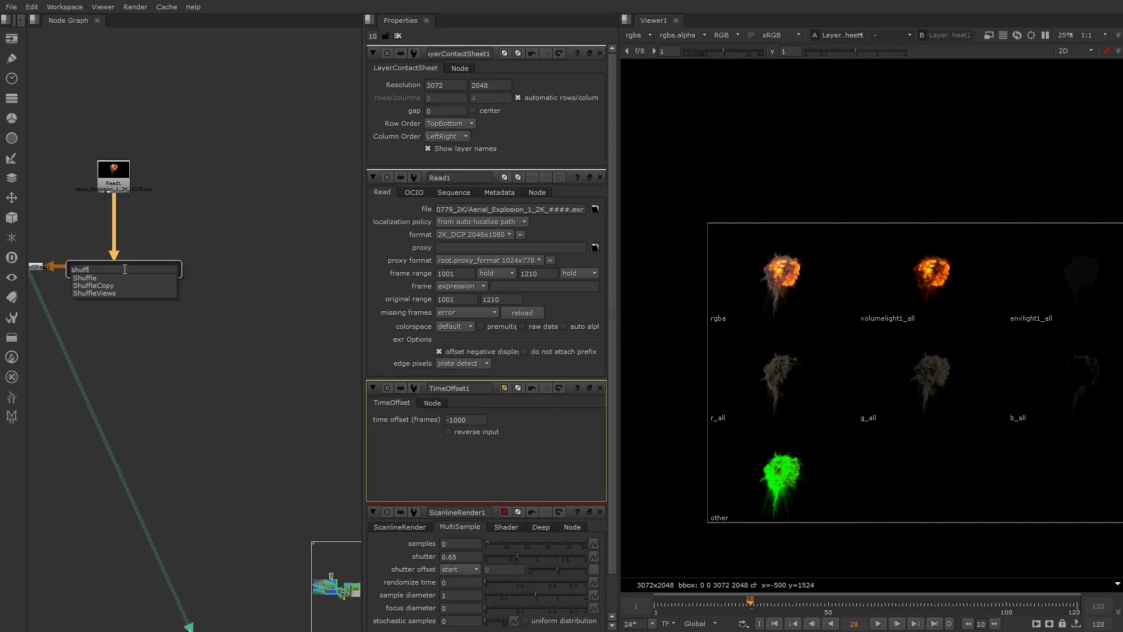
key("Return")
left_click_drag(93, 274, 221, 329)
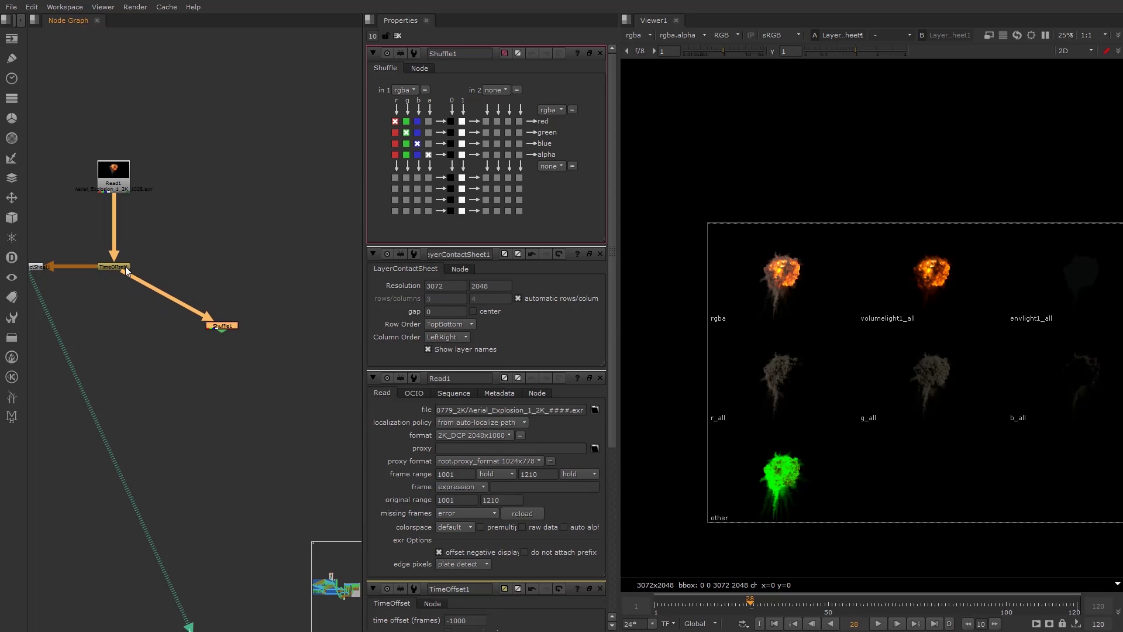
left_click_drag(243, 328, 263, 333)
- Insert a Dot in the connection between TimeOffset and Shuffle, straight below TimeOffset and level with the Shuffle
left_click_drag(188, 297, 112, 332, "ctrl")
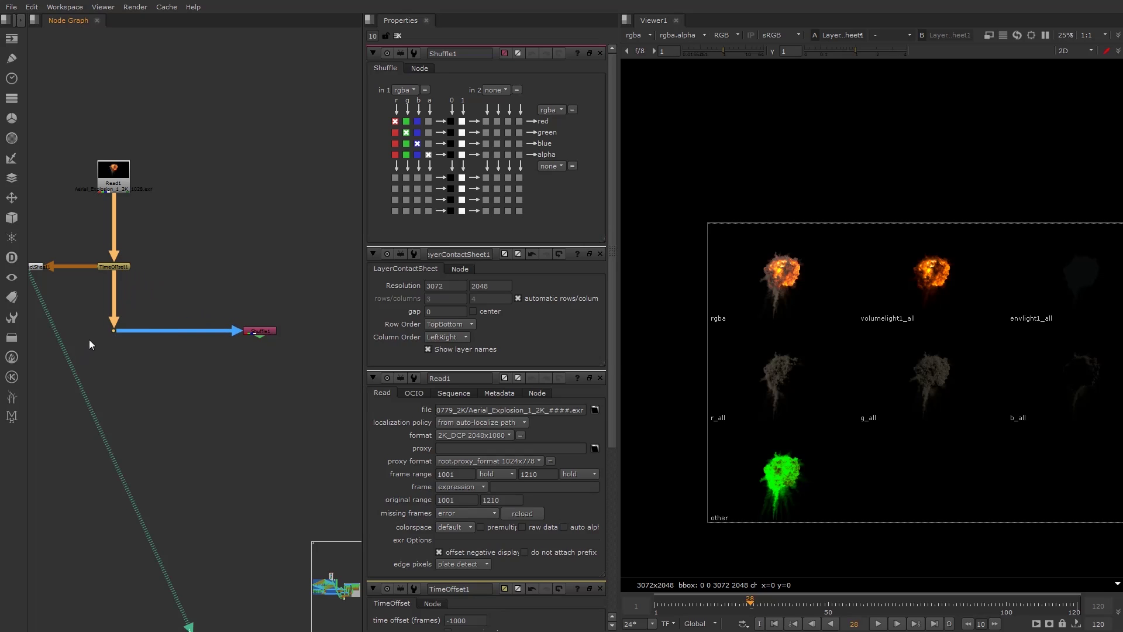
key("Delete")
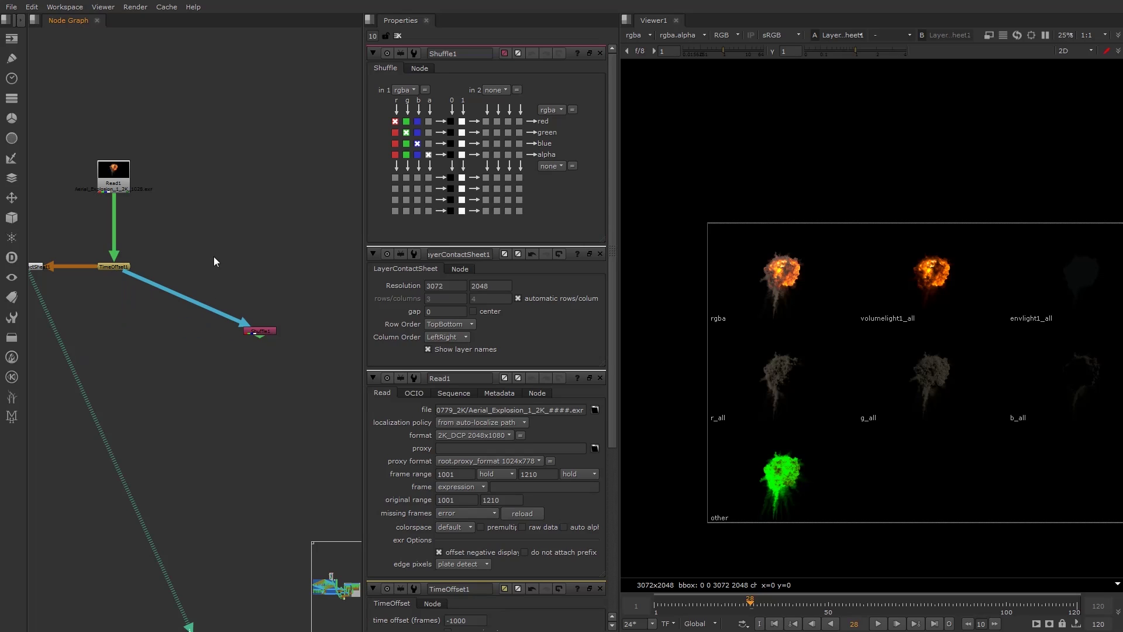
left_click(187, 299, "ctrl")
left_click_drag(187, 299, 115, 331)
left_click(174, 308)
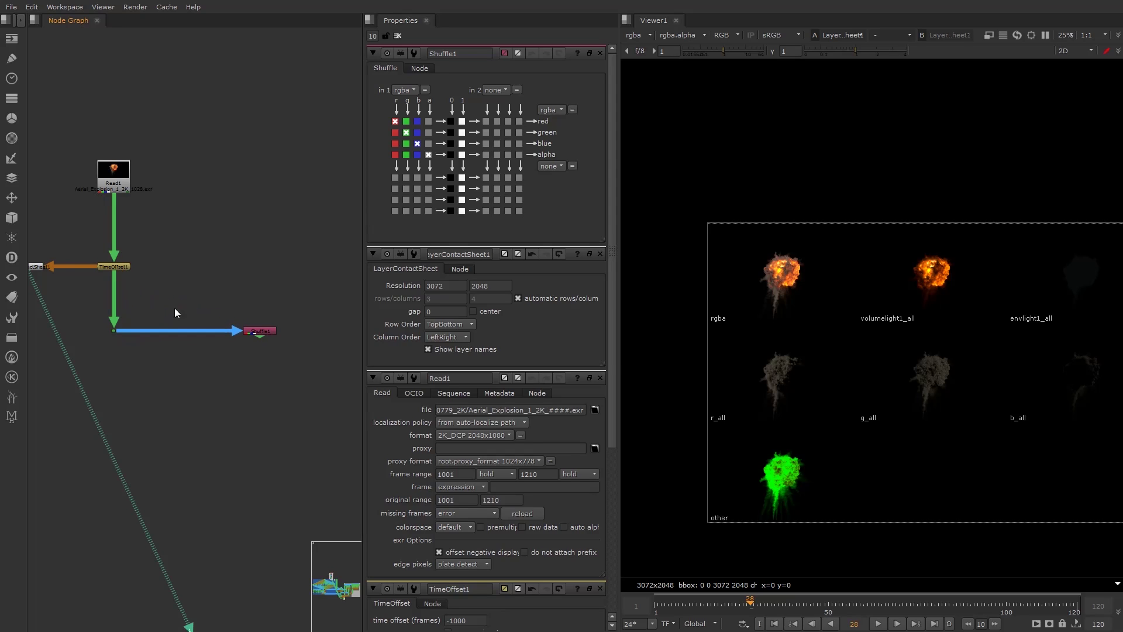
left_click_drag(259, 331, 269, 334)
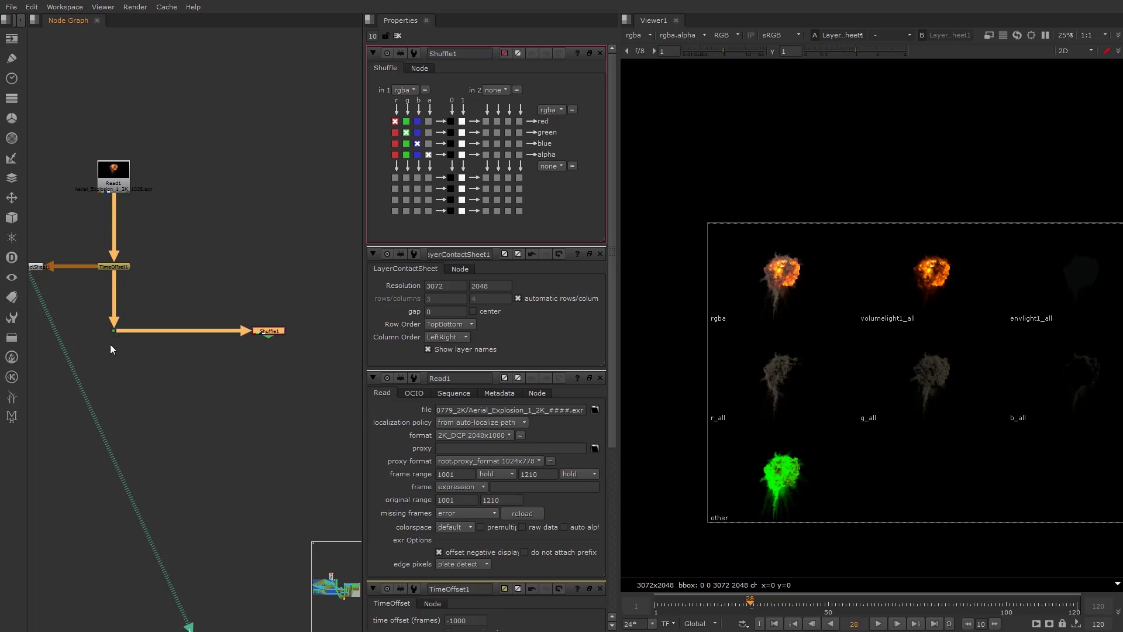
- Set the first Shuffle node's input layer to r_all
middle_click_drag(291, 345, 215, 337)
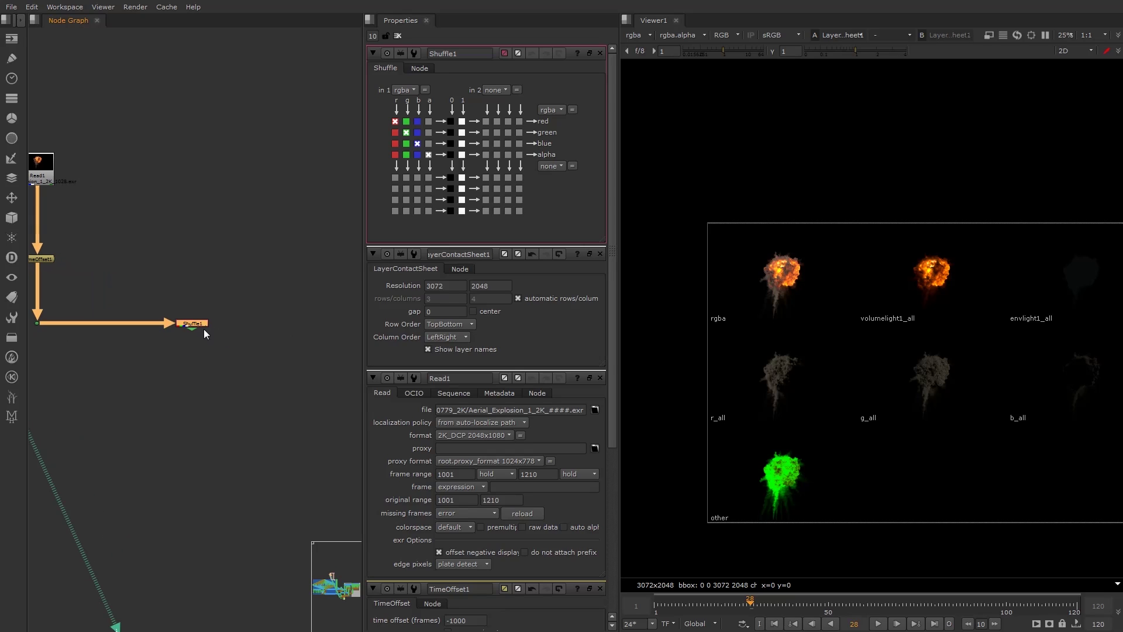
left_click(404, 90)
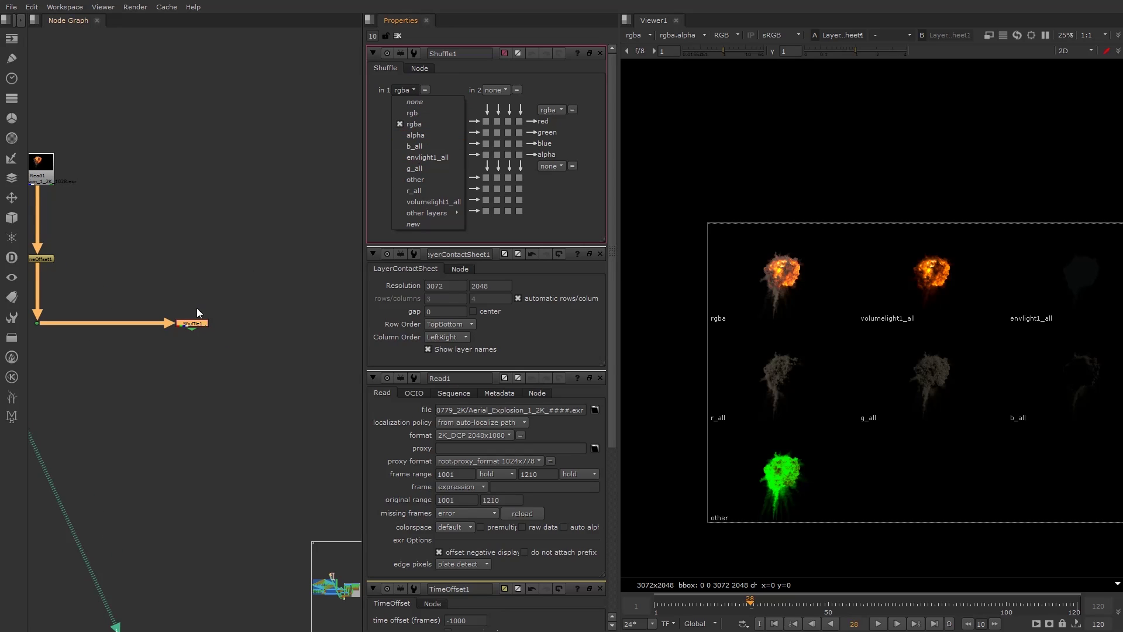
left_click(192, 323)
left_click(400, 90)
left_click(419, 190)
left_click(396, 90)
left_click(345, 140)
- Duplicate the Shuffle node, line the copy up to its right, and set its input layer to g_all
left_click(198, 321)
key("ctrl+c")
key("ctrl+v")
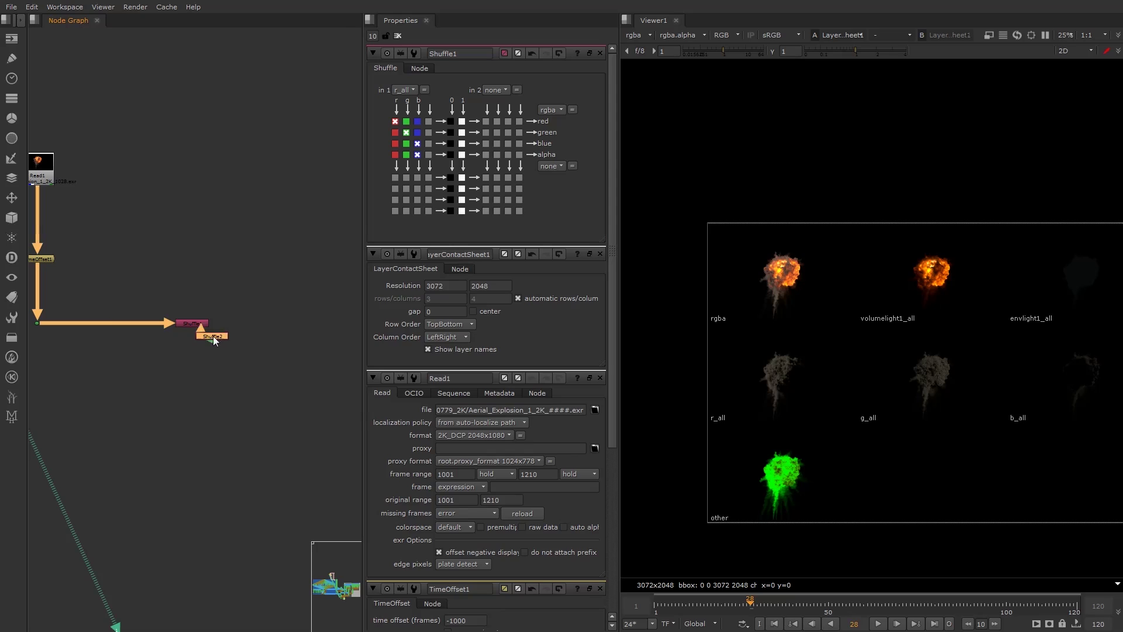
double_click(242, 325)
left_click(405, 91)
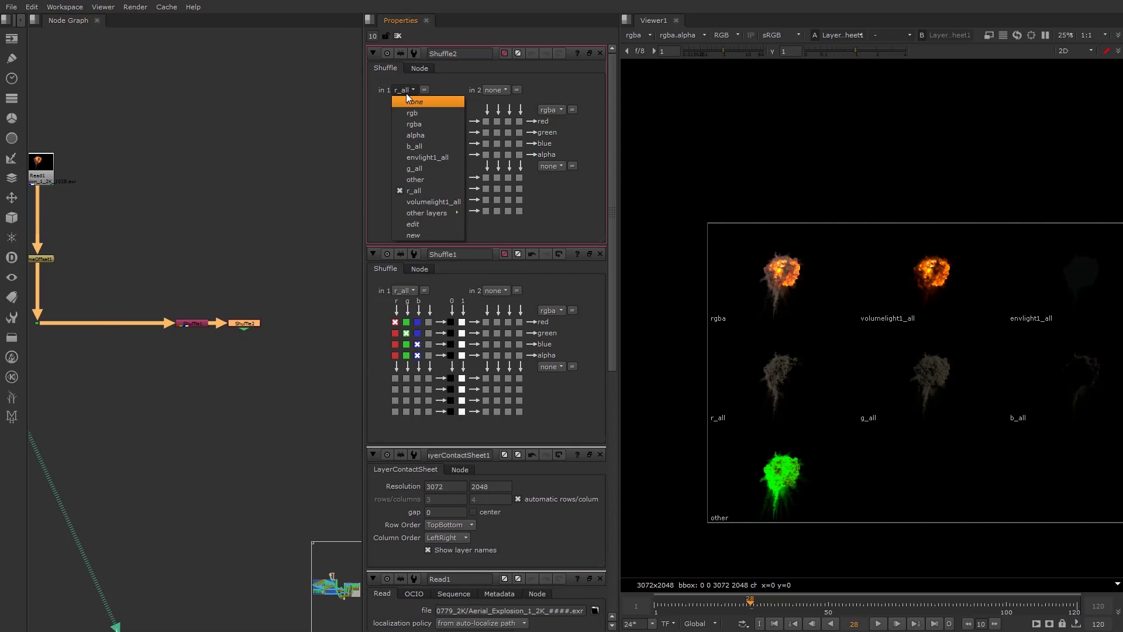
left_click(422, 170)
- Add a third Shuffle copy at the right end of the row and set its input layer to b_all
key("ctrl+v")
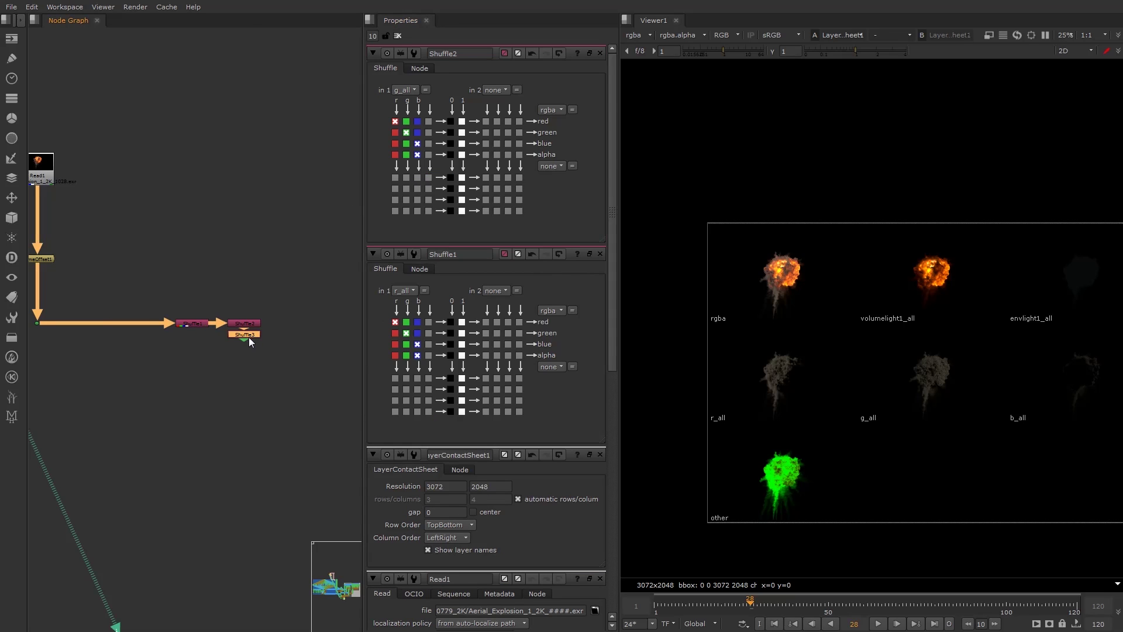
left_click_drag(289, 324, 296, 324)
double_click(296, 324)
left_click(248, 320)
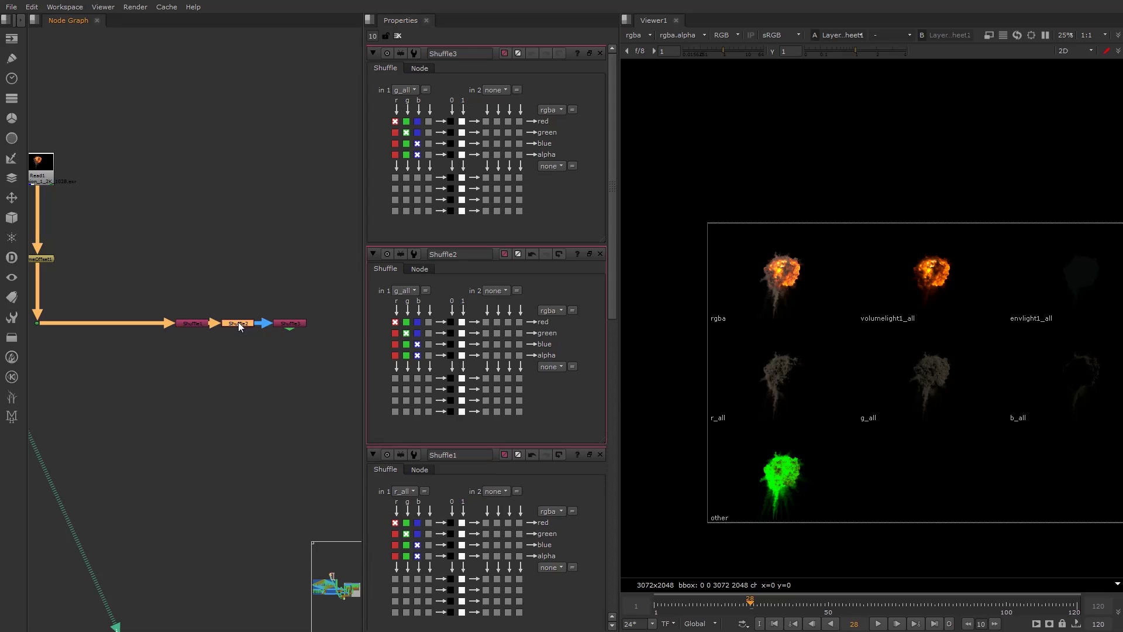
left_click(282, 325)
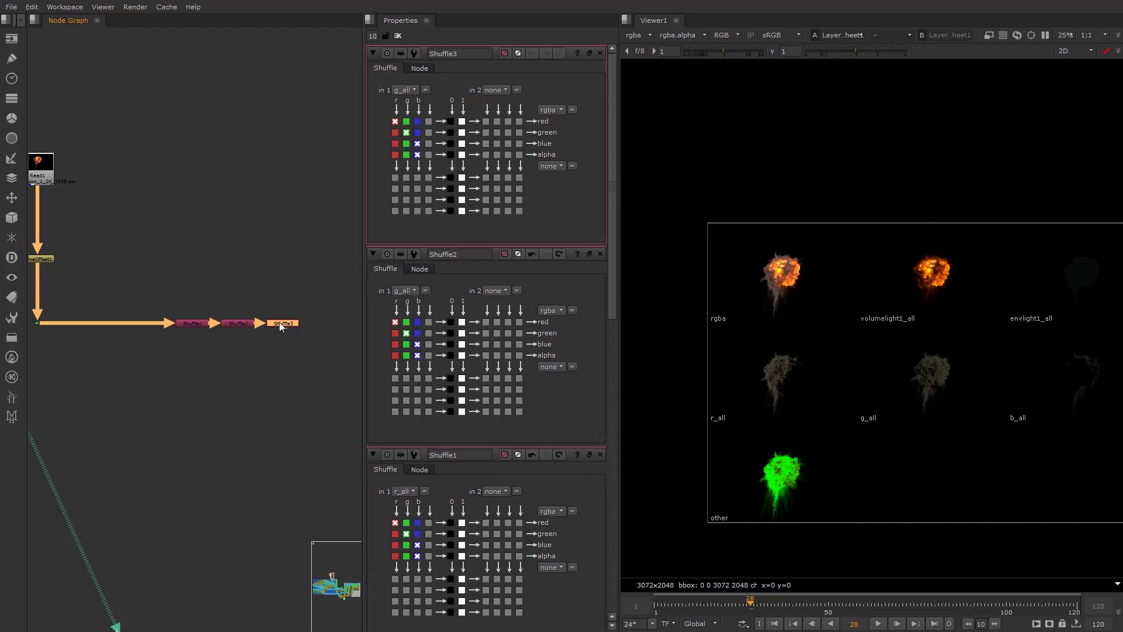
left_click(404, 90)
left_click(417, 147)
- Add a fourth Shuffle copy at the right end of the row with envlight1_all as its input layer
key("ctrl+c")
key("ctrl+v")
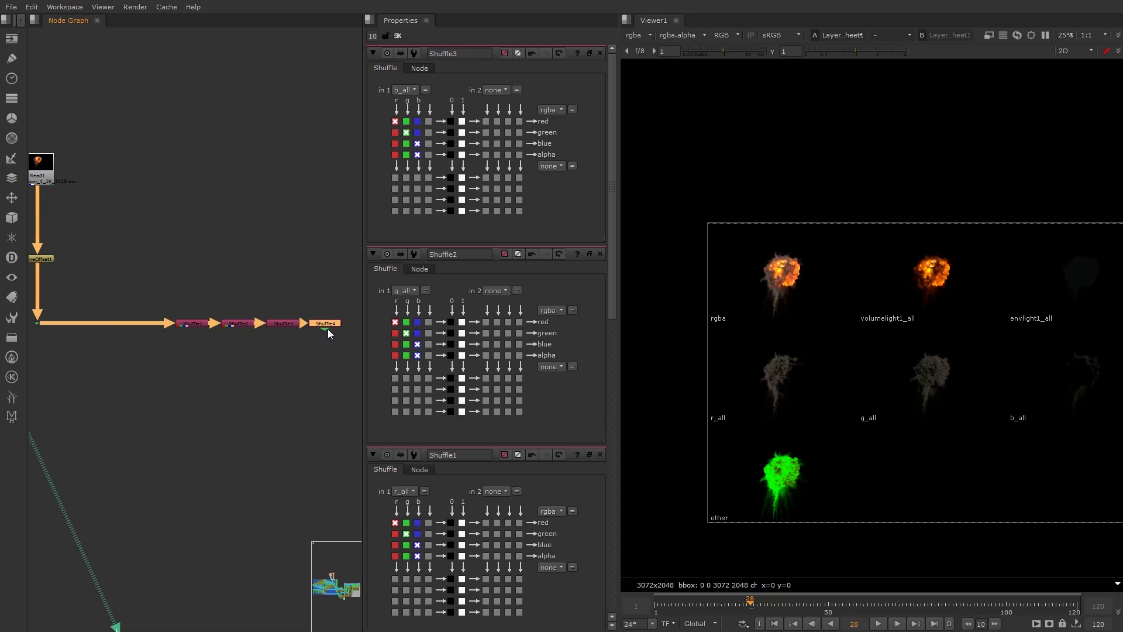
double_click(332, 326)
left_click(401, 89)
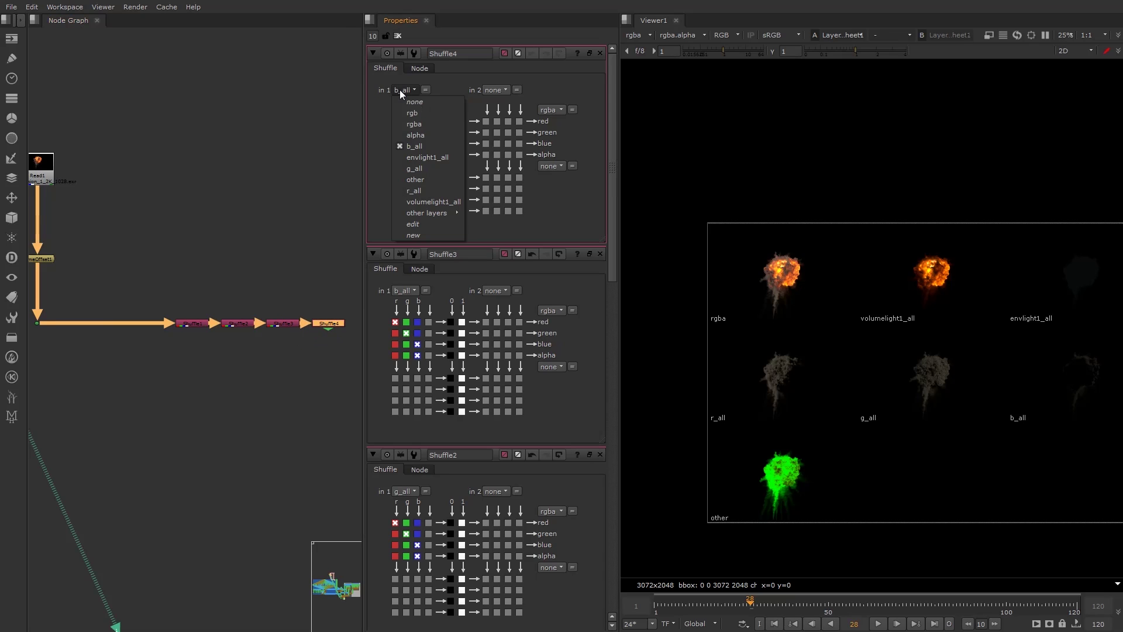
left_click(420, 160)
- Add a fifth Shuffle copy at the right end of the row with volumelight1_all as its input layer
key("ctrl+c")
key("ctrl+v")
middle_click_drag(323, 310, 233, 286)
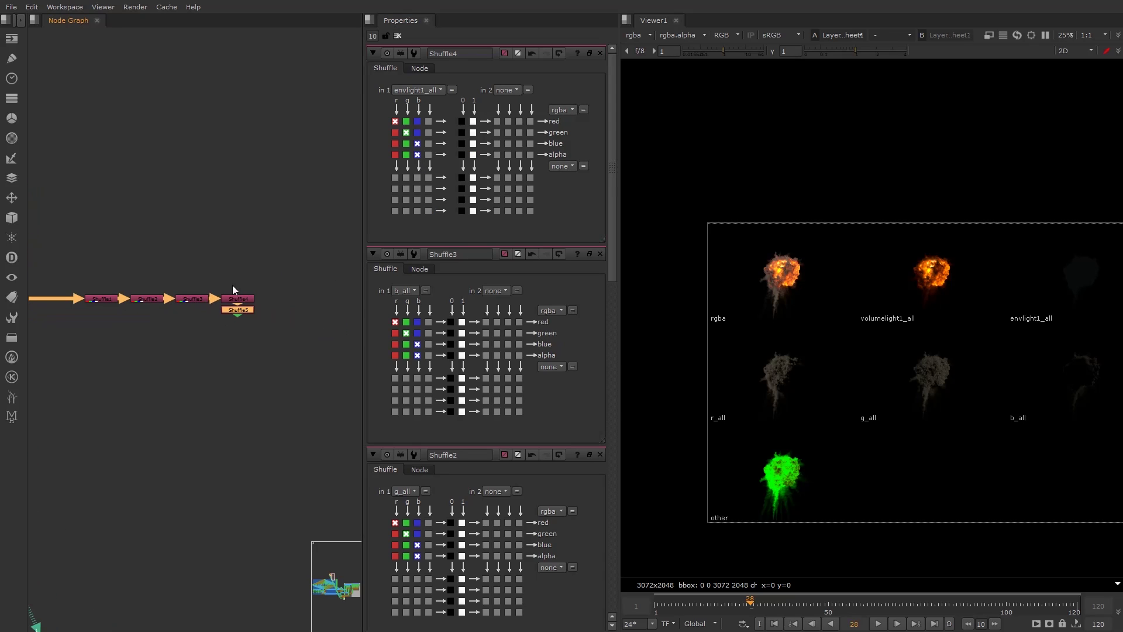
double_click(281, 299)
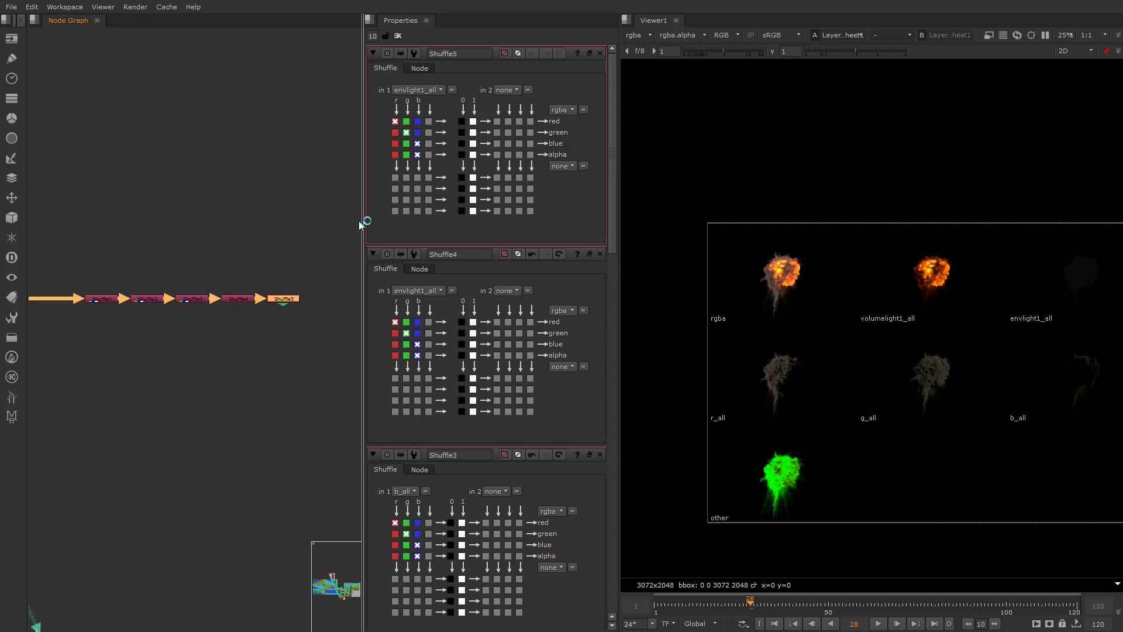
left_click(401, 90)
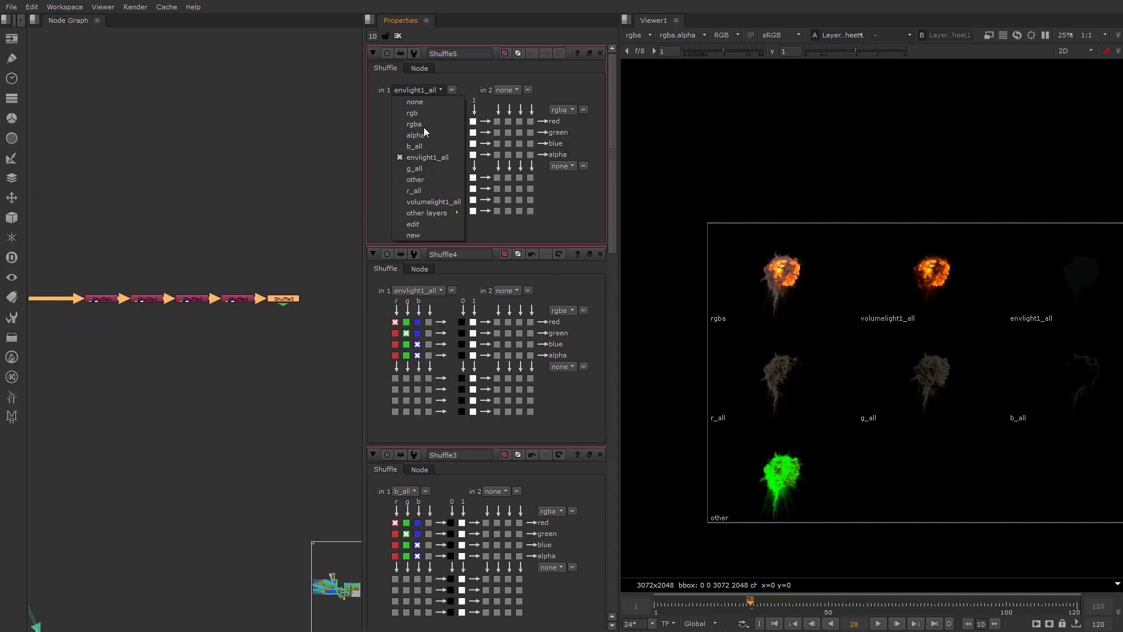
left_click(430, 201)
left_click(158, 368)
- Move the whole explosion node tree up, further away from the blue lights backdrop below it
middle_click_drag(159, 370, 229, 303)
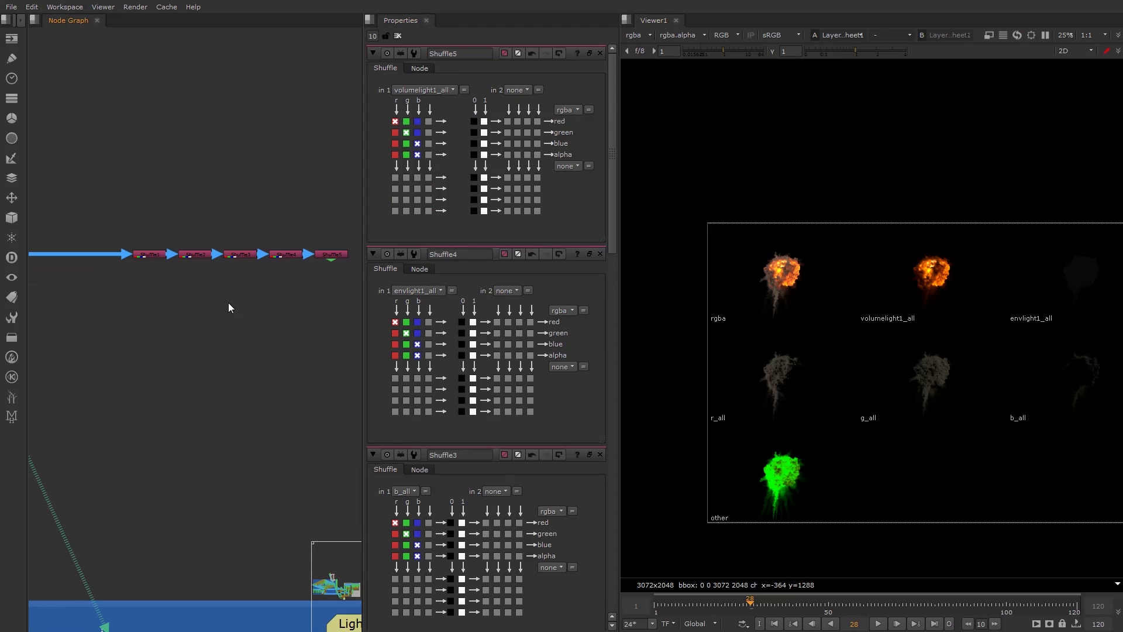
scroll(199, 356, "down", 4)
scroll(275, 193, "up", 2)
left_click_drag(266, 215, 39, 339)
scroll(95, 346, "down", 3)
scroll(74, 310, "up", 2)
scroll(101, 292, "down", 2)
middle_click_drag(67, 284, 188, 285)
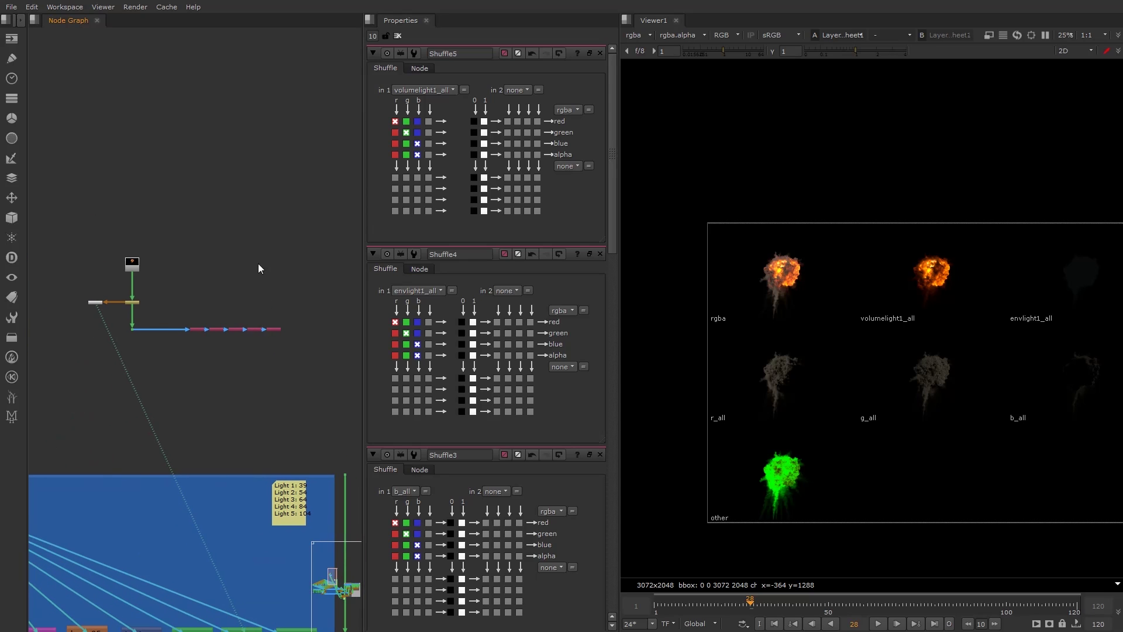
left_click_drag(316, 228, 74, 398)
left_click_drag(132, 279, 143, 138)
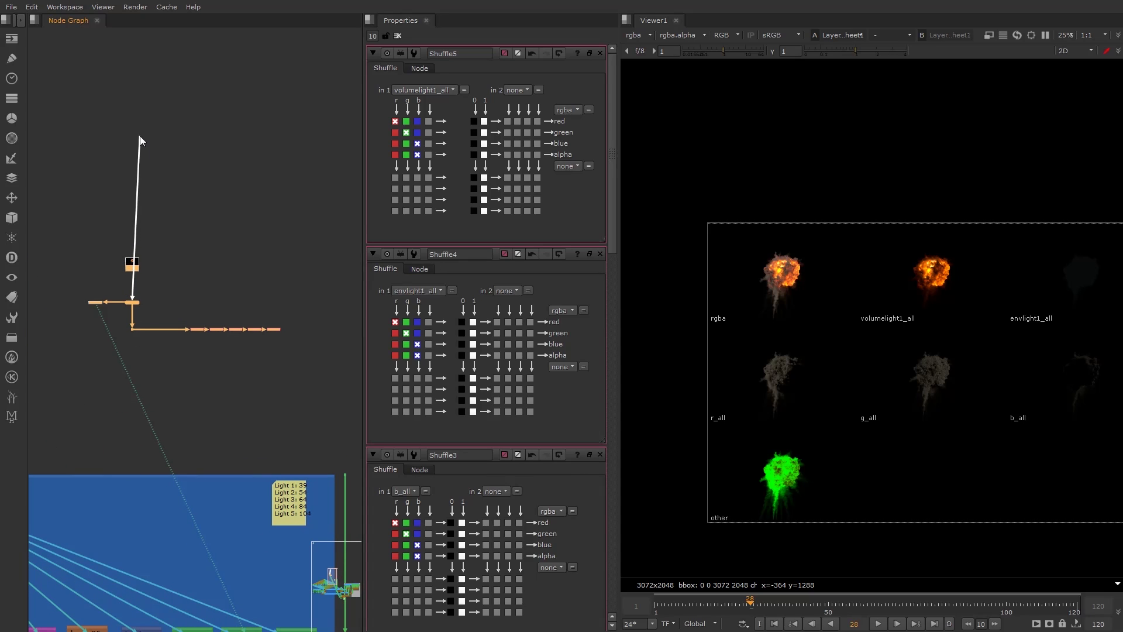
left_click_drag(132, 266, 122, 33)
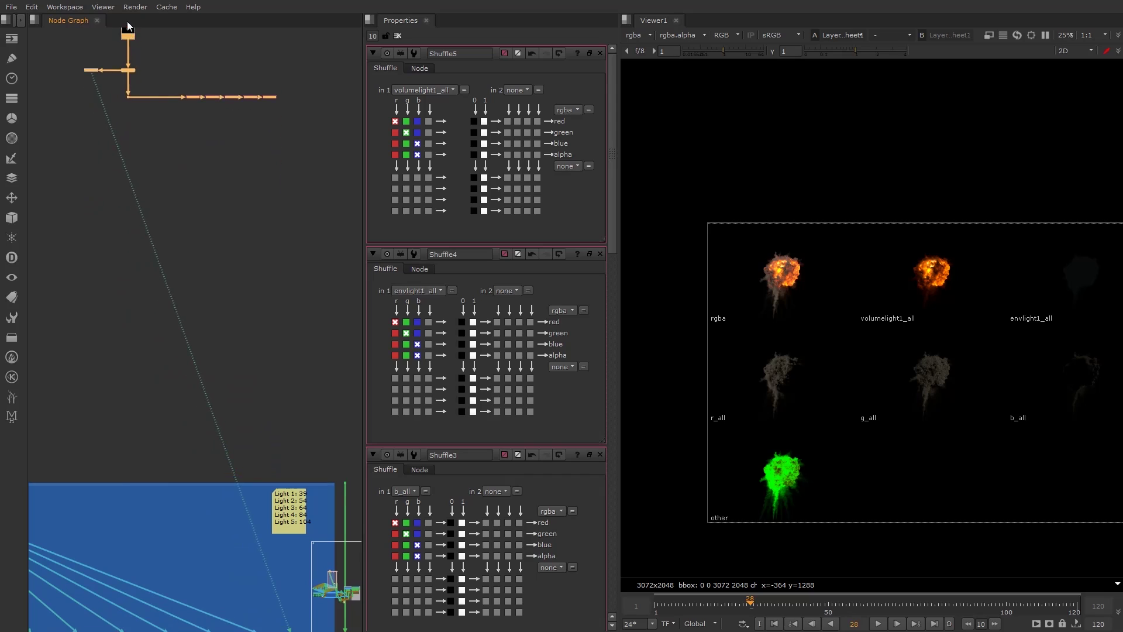
scroll(230, 274, "up", 3)
middle_click_drag(258, 340, 237, 278)
scroll(237, 278, "down", 3)
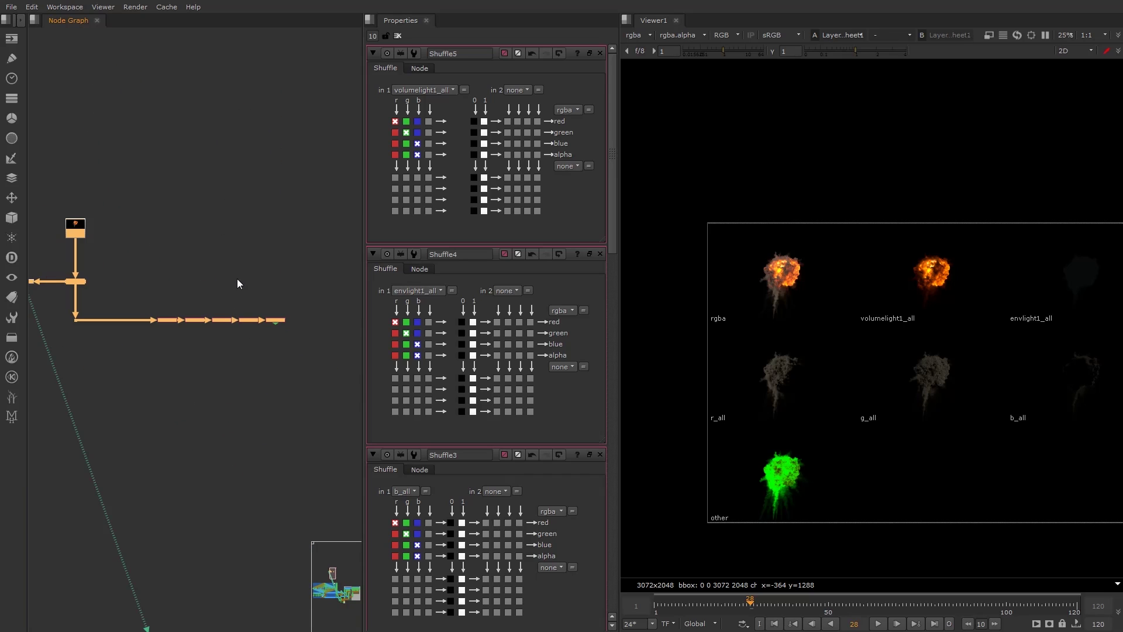
left_click(278, 296)
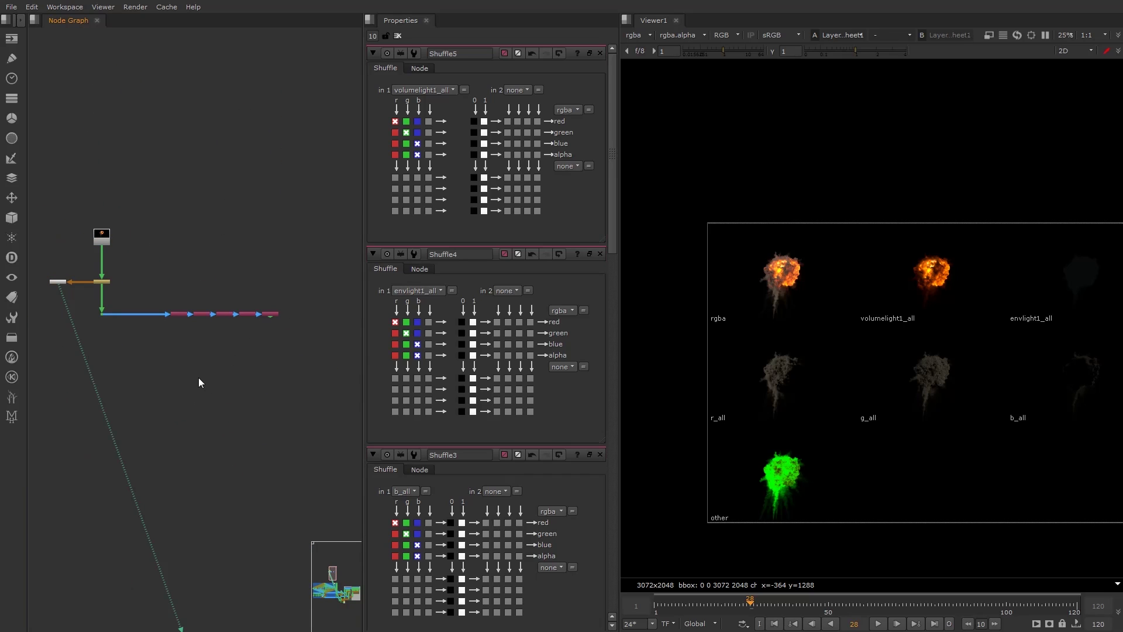
- Add a Merge node, connect it to the first Shuffle, and place it straight below that Shuffle
key("m")
scroll(188, 372, "up", 3)
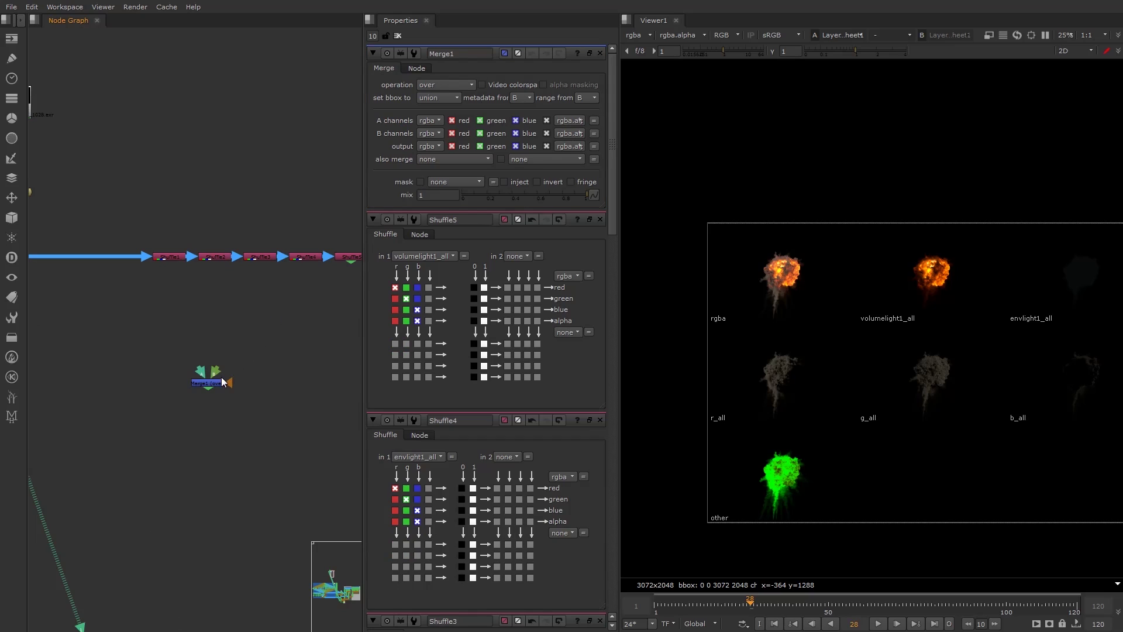
left_click_drag(223, 383, 219, 254)
left_click_drag(175, 387, 169, 256)
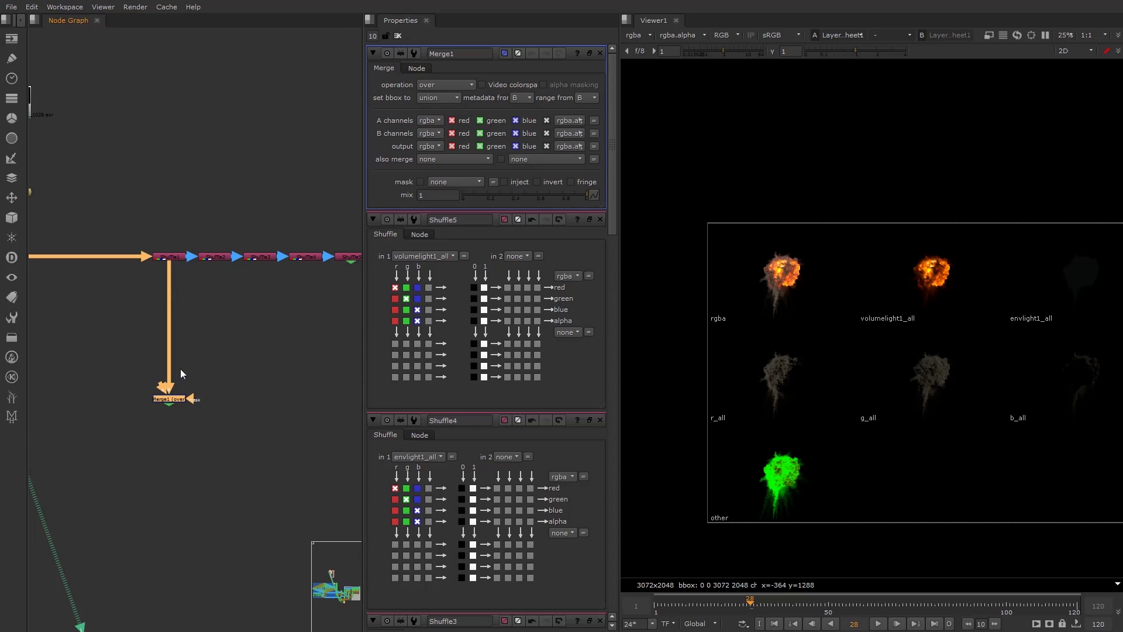
left_click(191, 404)
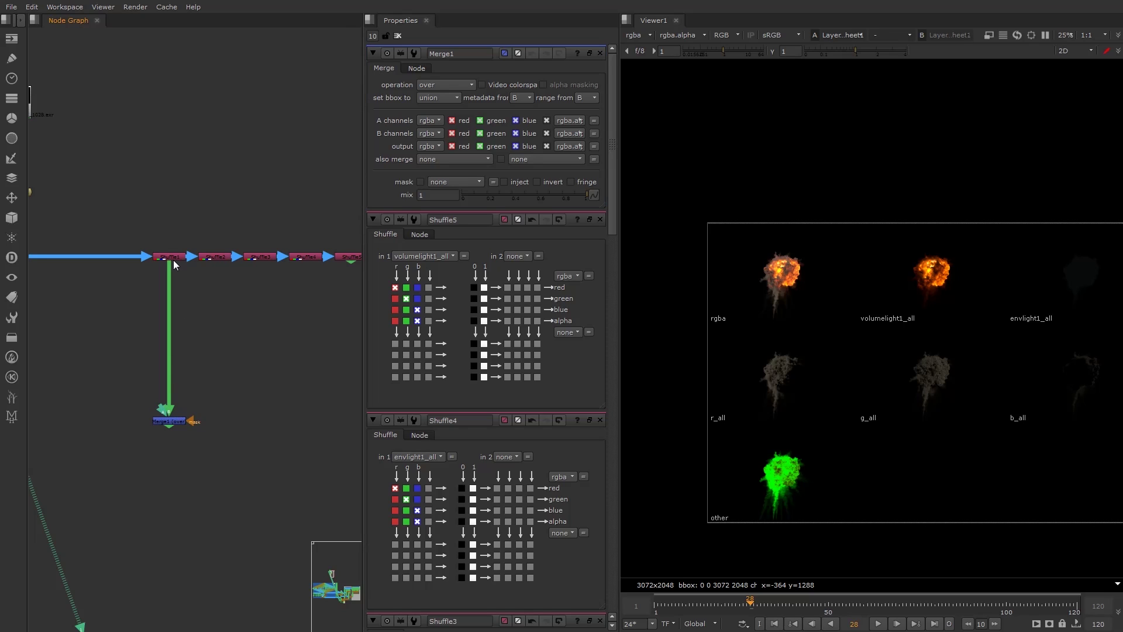
- View the first Shuffle's output and open its properties to check the r_all pass
left_click(173, 258)
key("1")
double_click(172, 256)
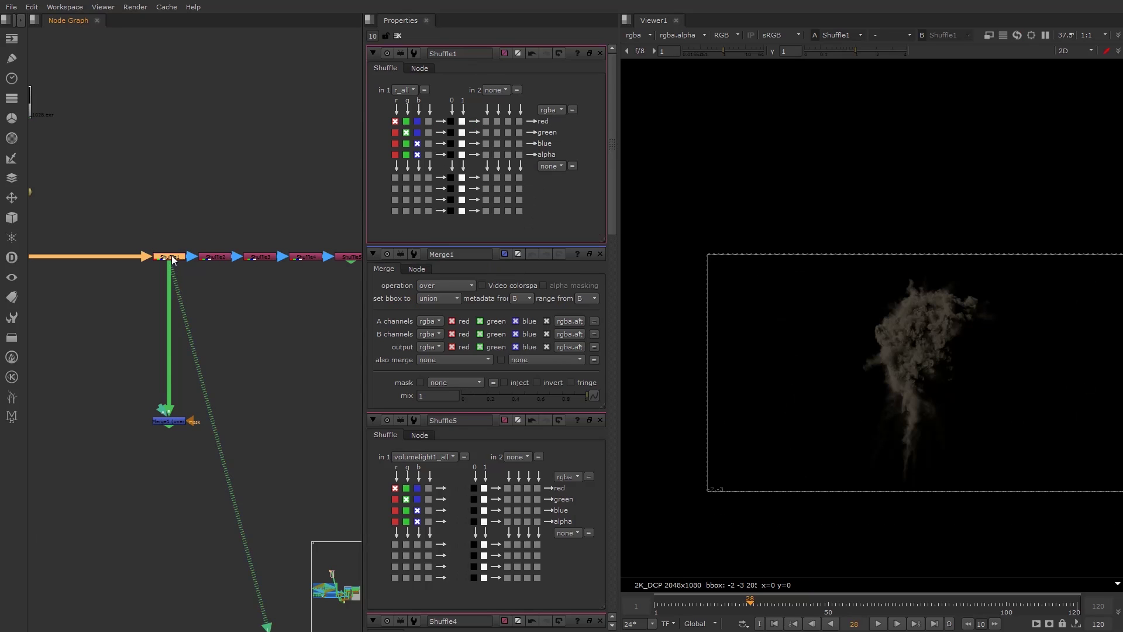
left_click(183, 374)
- Connect the other four Shuffle nodes to the Merge node as additional inputs
left_click(168, 421)
scroll(236, 416, "down", 1)
scroll(236, 417, "down", 1)
middle_click_drag(249, 403, 165, 384)
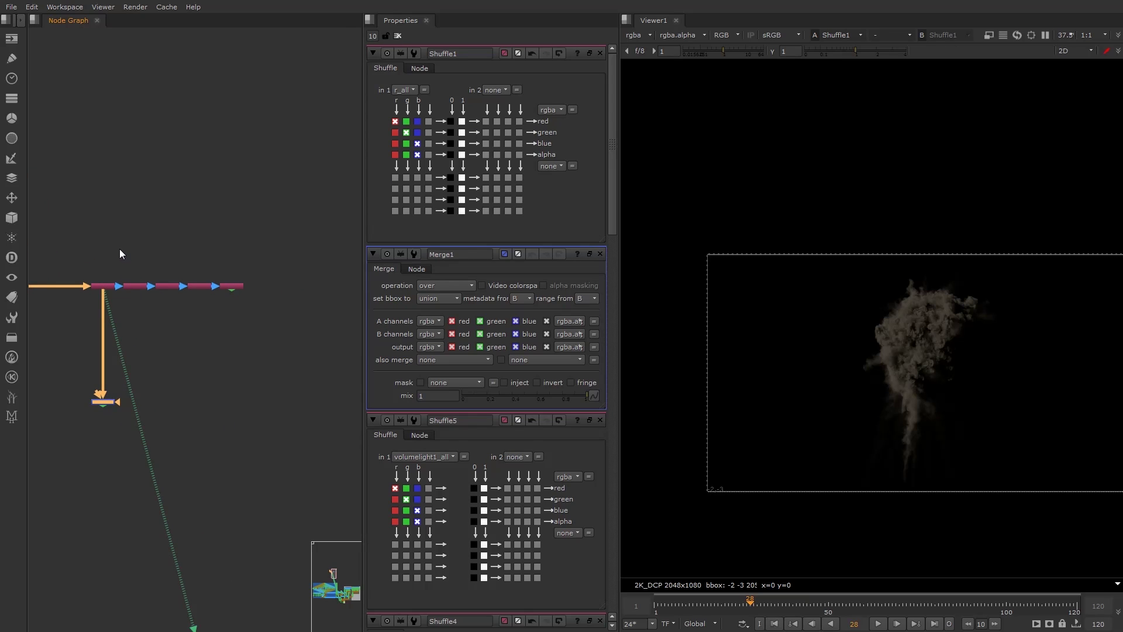
left_click_drag(120, 249, 333, 324)
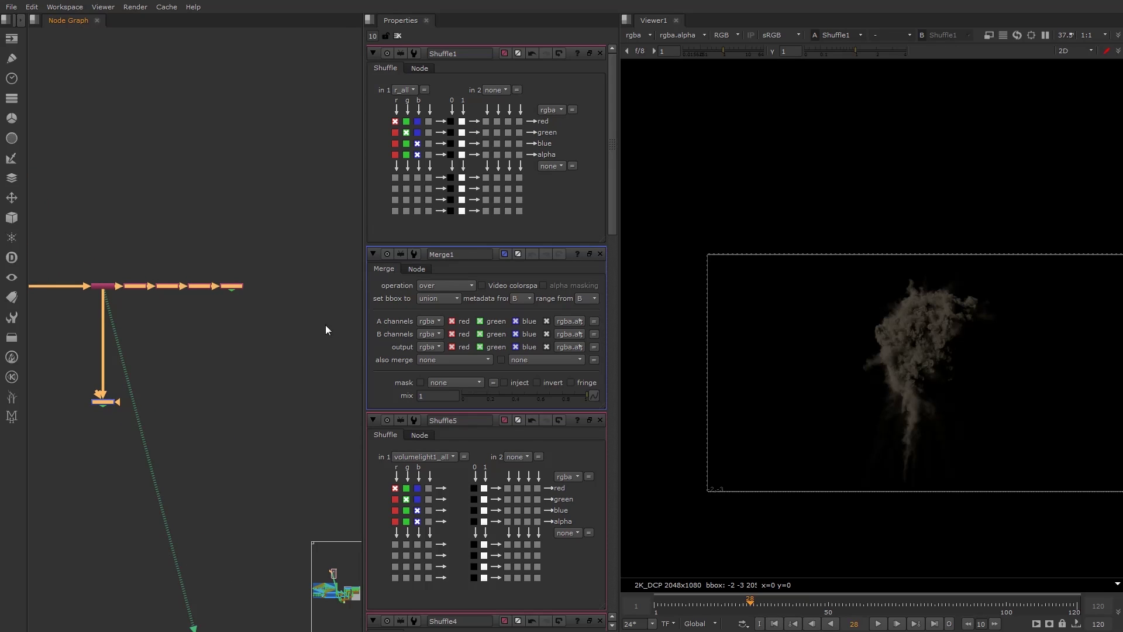
key("y")
left_click(203, 337)
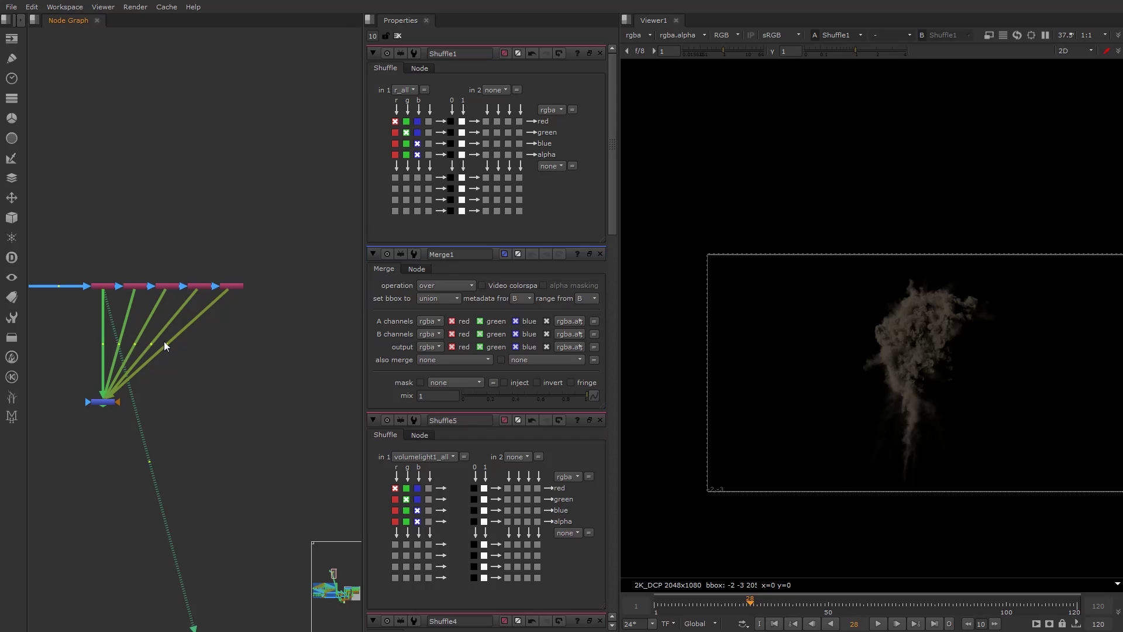
- Insert a Dot in each of the other four Shuffles' Merge pipes, below its Shuffle, and lower the Merge together with the Dots
left_click_drag(165, 343, 234, 400, "ctrl")
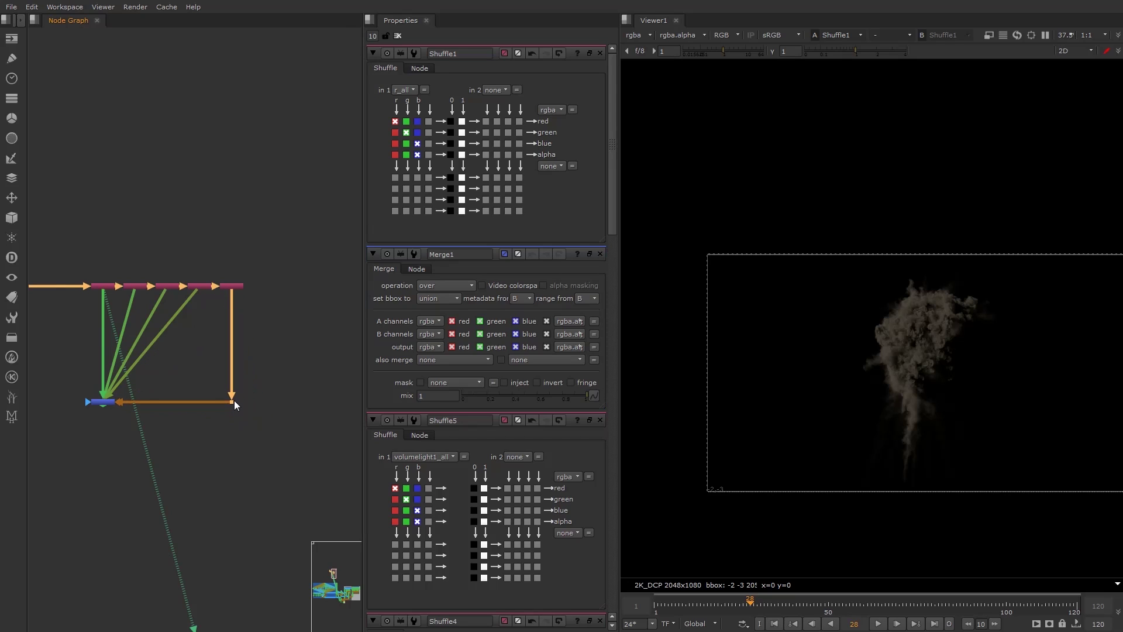
left_click(155, 352)
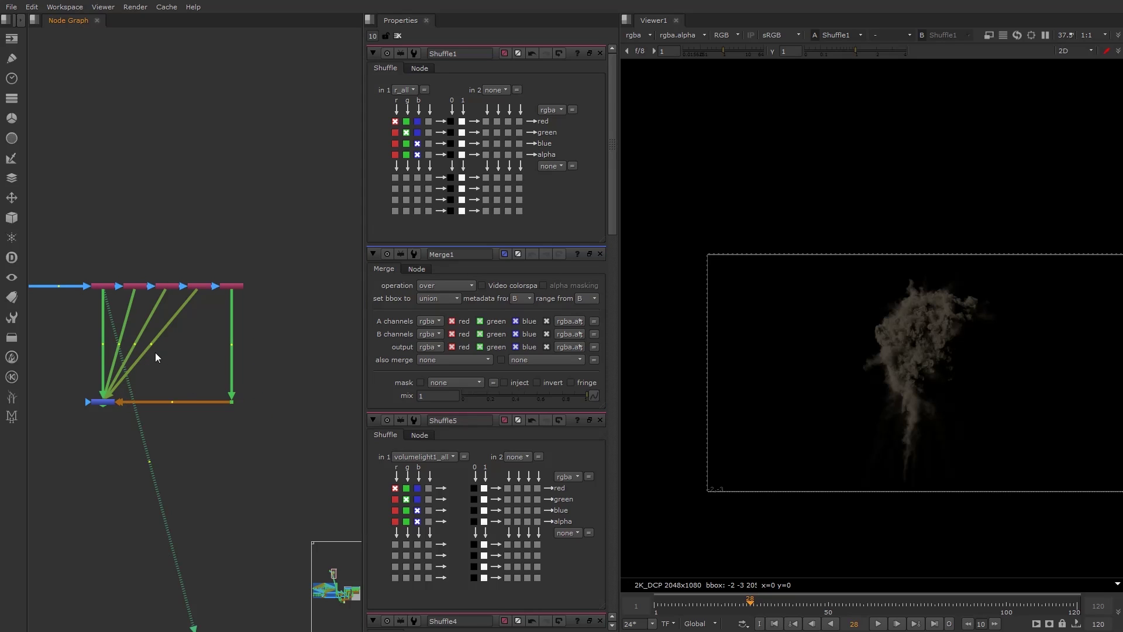
left_click_drag(153, 345, 201, 384, "ctrl")
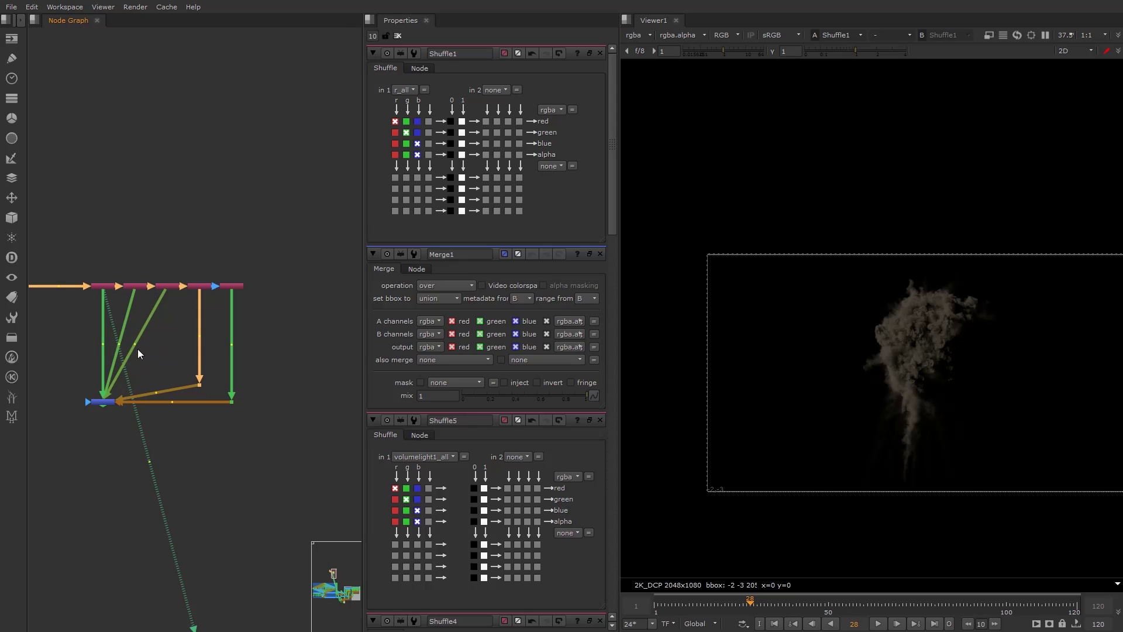
left_click_drag(138, 348, 167, 370, "ctrl")
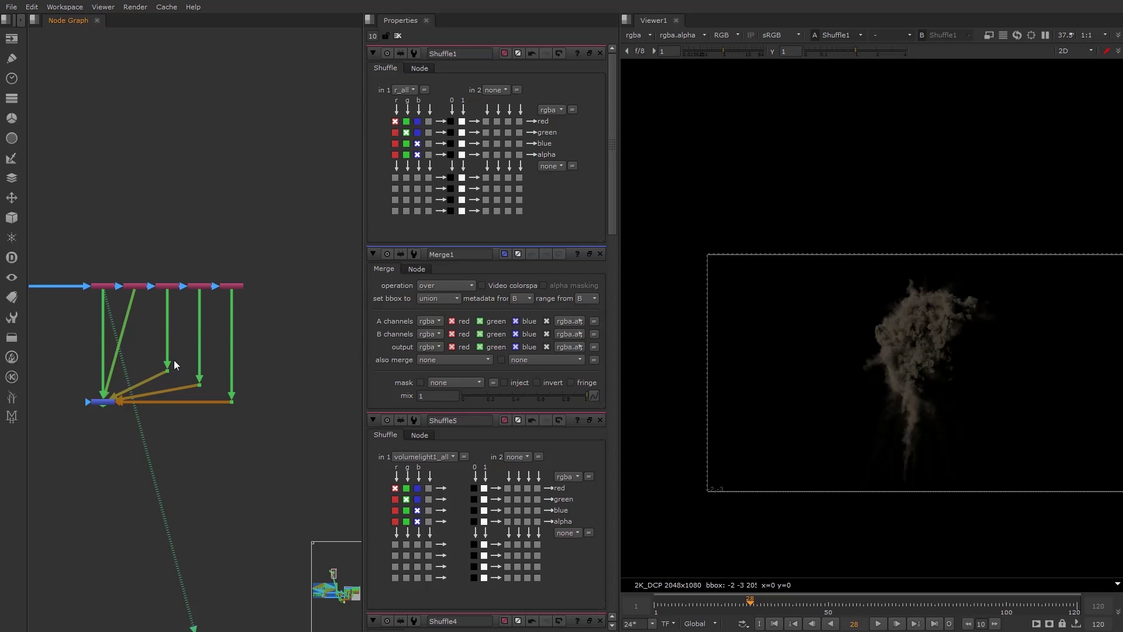
left_click_drag(120, 342, 136, 363, "ctrl")
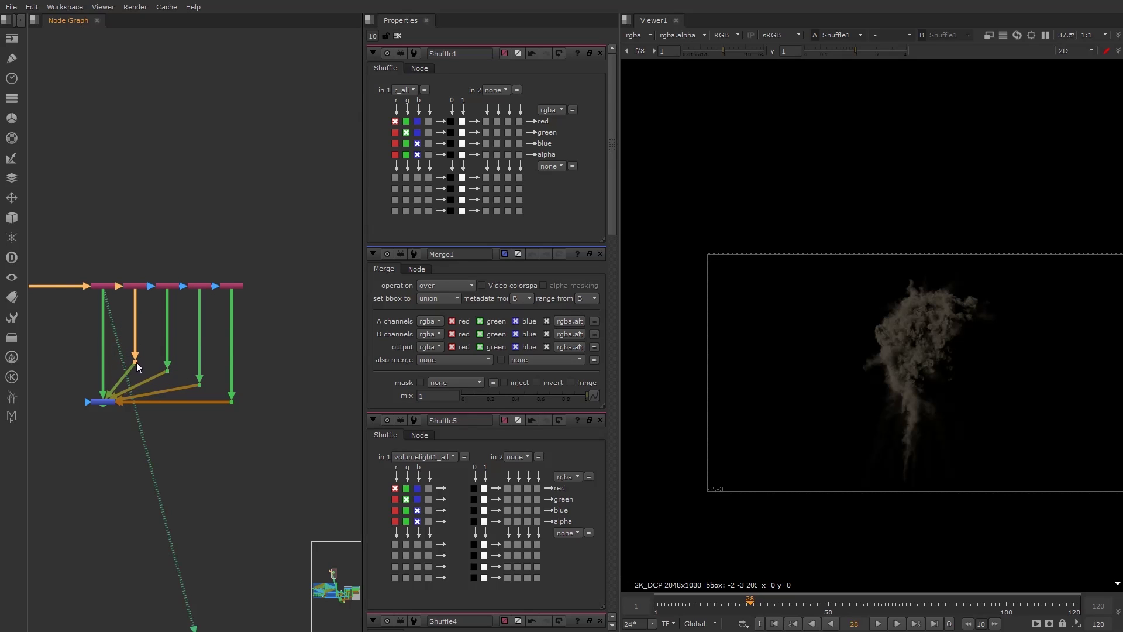
left_click_drag(47, 343, 222, 426)
left_click_drag(93, 400, 97, 430)
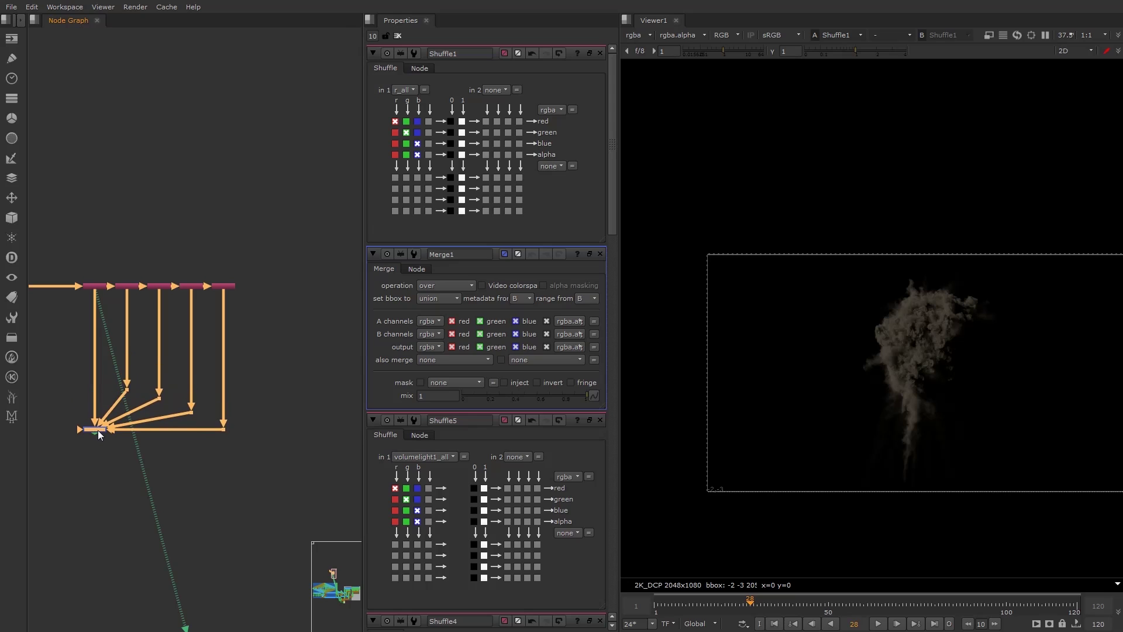
- Spread the Shuffle, Dot and Merge nodes farther apart with W_scaleTree and realign the row with its incoming pipe
left_click(66, 285)
left_click_drag(74, 226, 310, 484)
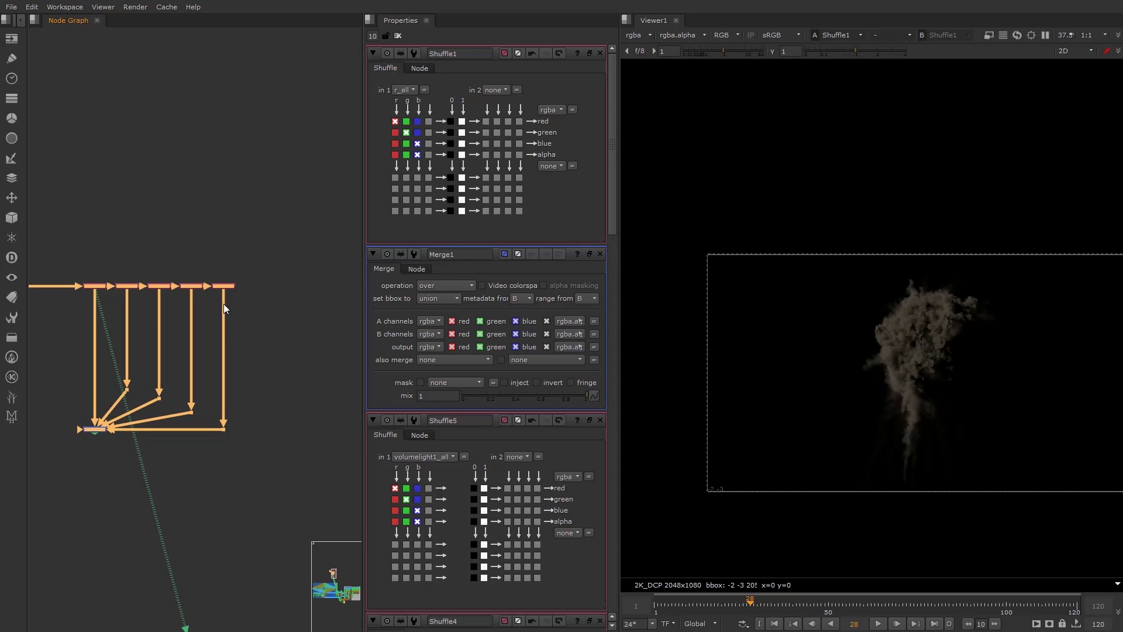
key("alt+grave")
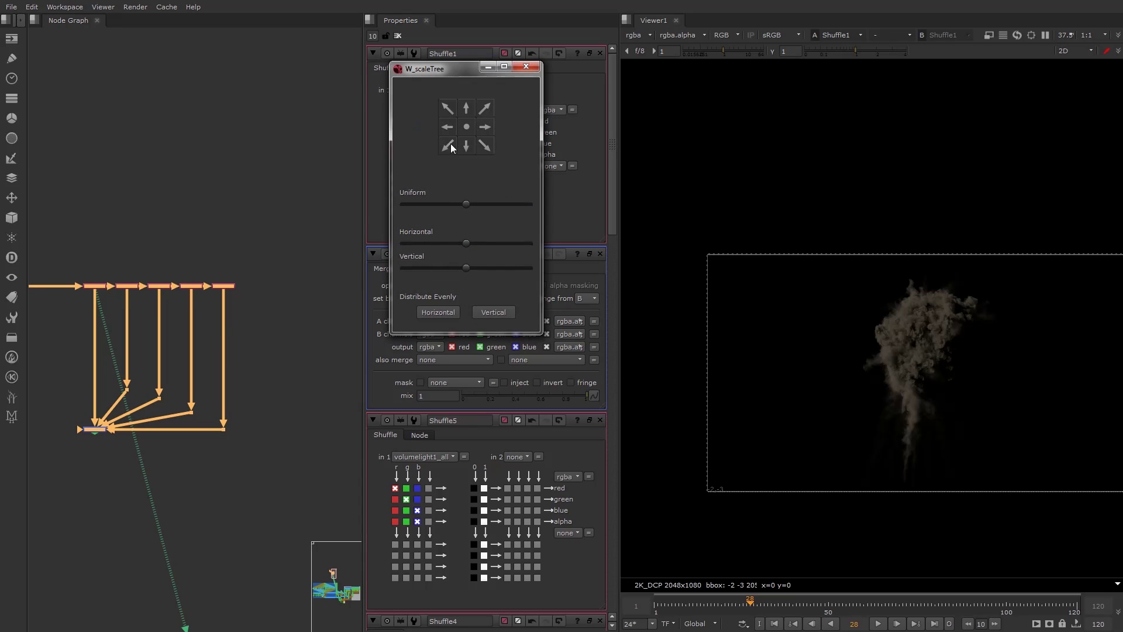
left_click_drag(466, 268, 484, 248)
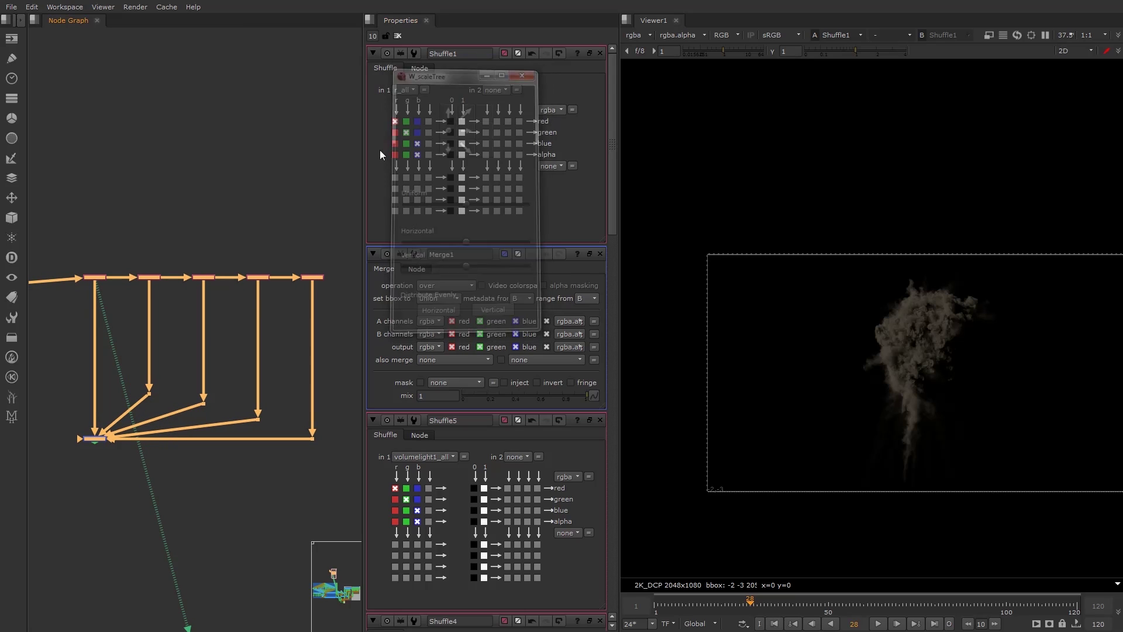
left_click_drag(94, 278, 92, 286)
left_click(151, 274)
scroll(142, 412, "down", 1)
- View the Merge's output and centre the recombined explosion in the Viewer
middle_click_drag(142, 412, 198, 299)
left_click(163, 330)
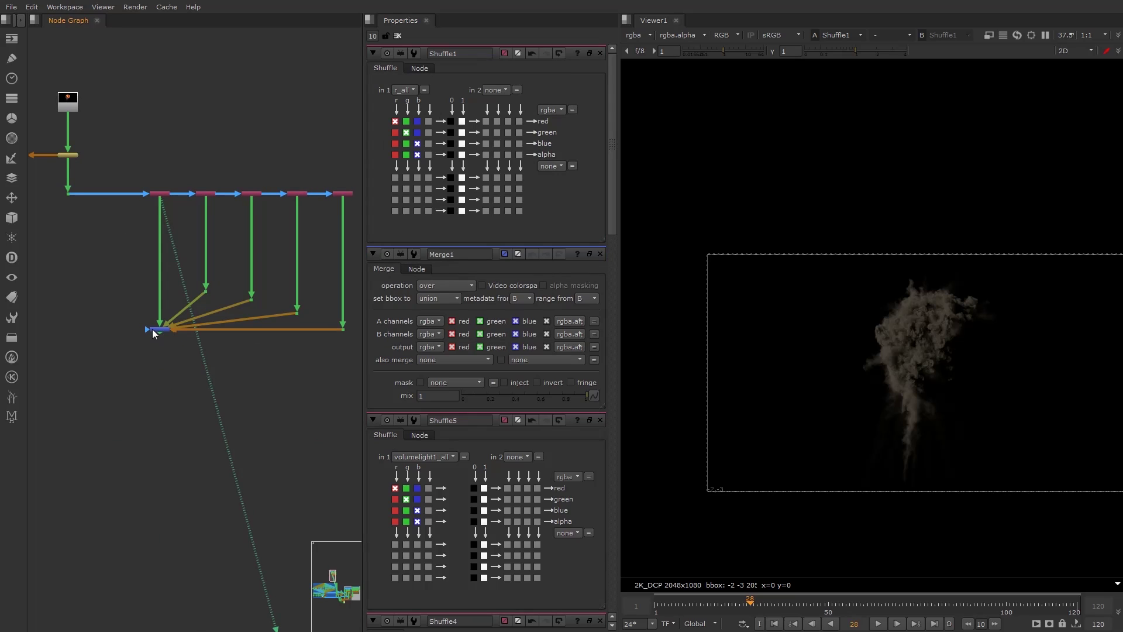
key("1")
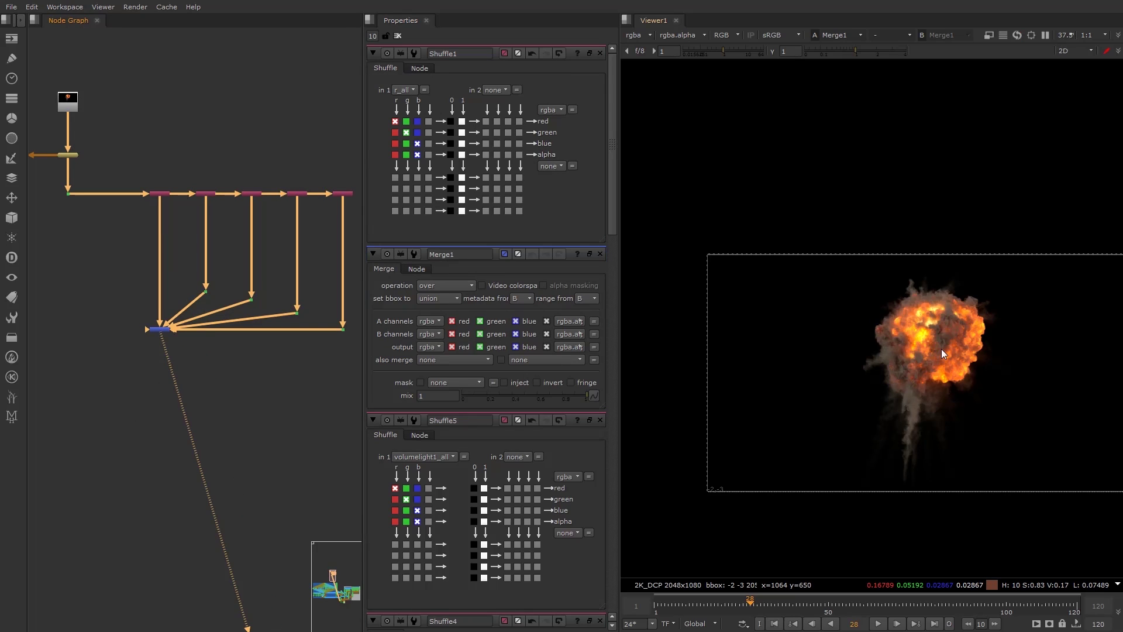
left_click_drag(103, 172, 37, 213)
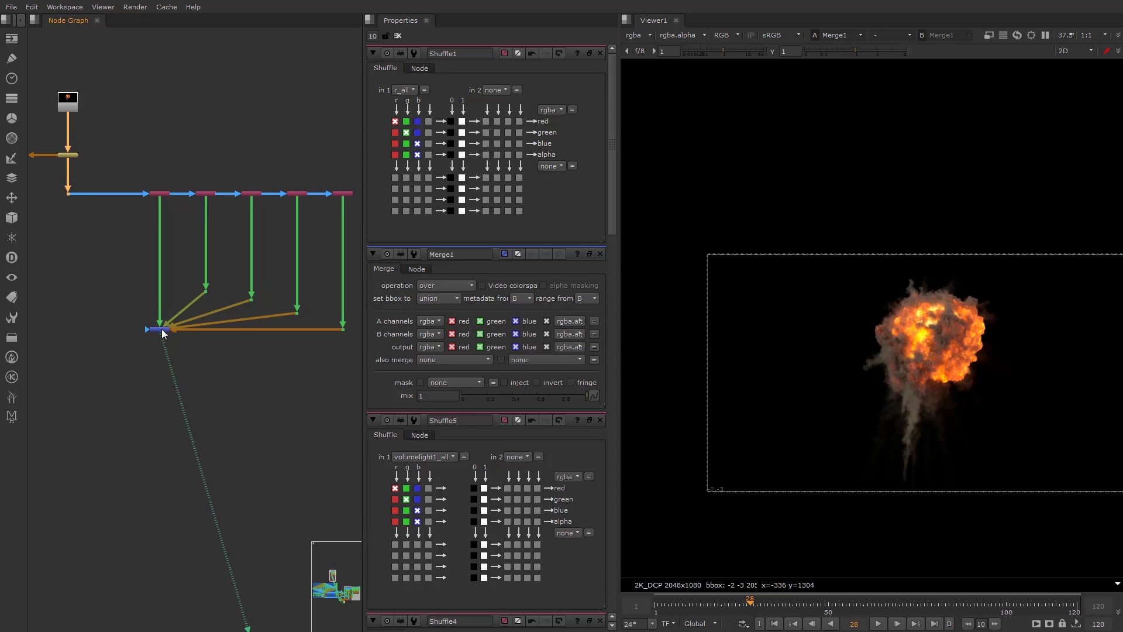
left_click(158, 331)
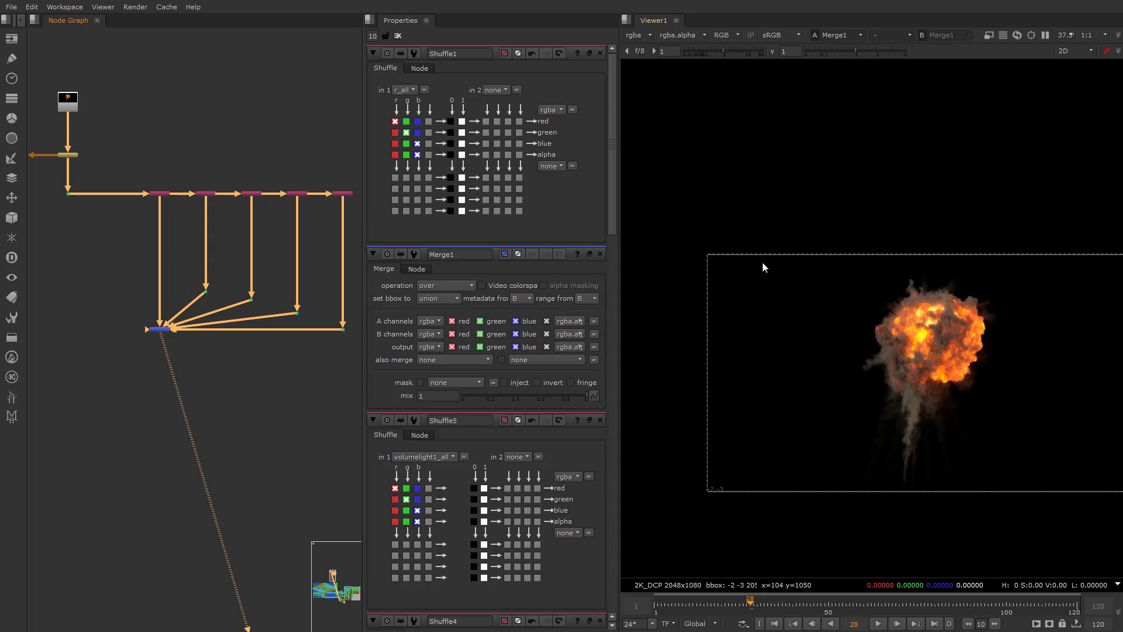
middle_click_drag(907, 365, 833, 355)
- Compare the original explosion at the Dot before the Shuffles with the Merge's output by switching between them repeatedly
left_click_drag(91, 175, 56, 214)
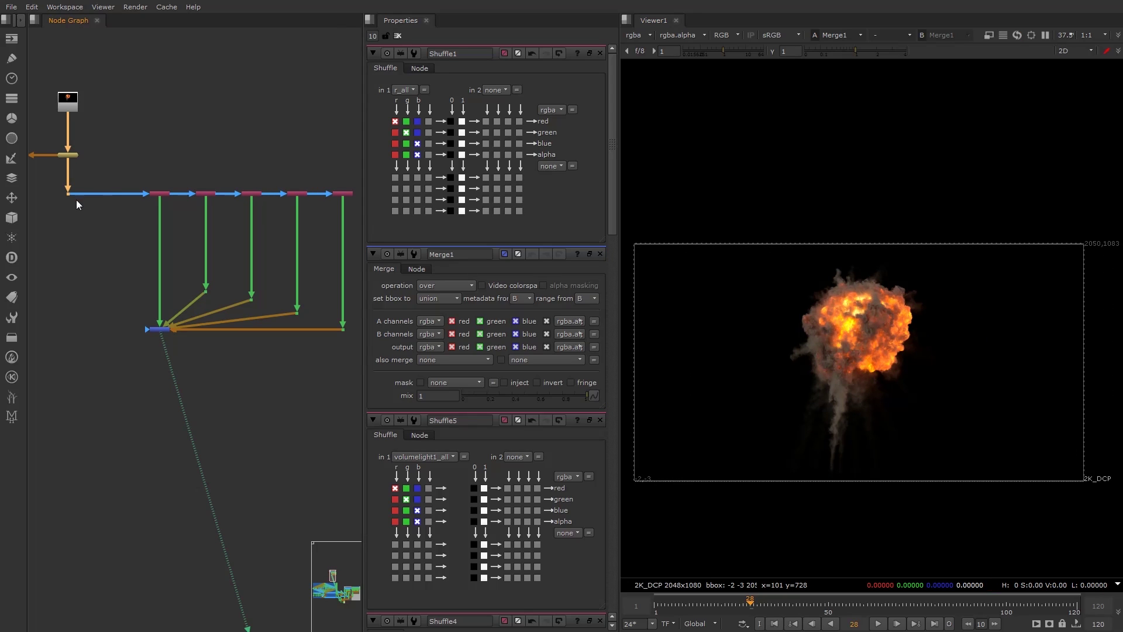
key("1")
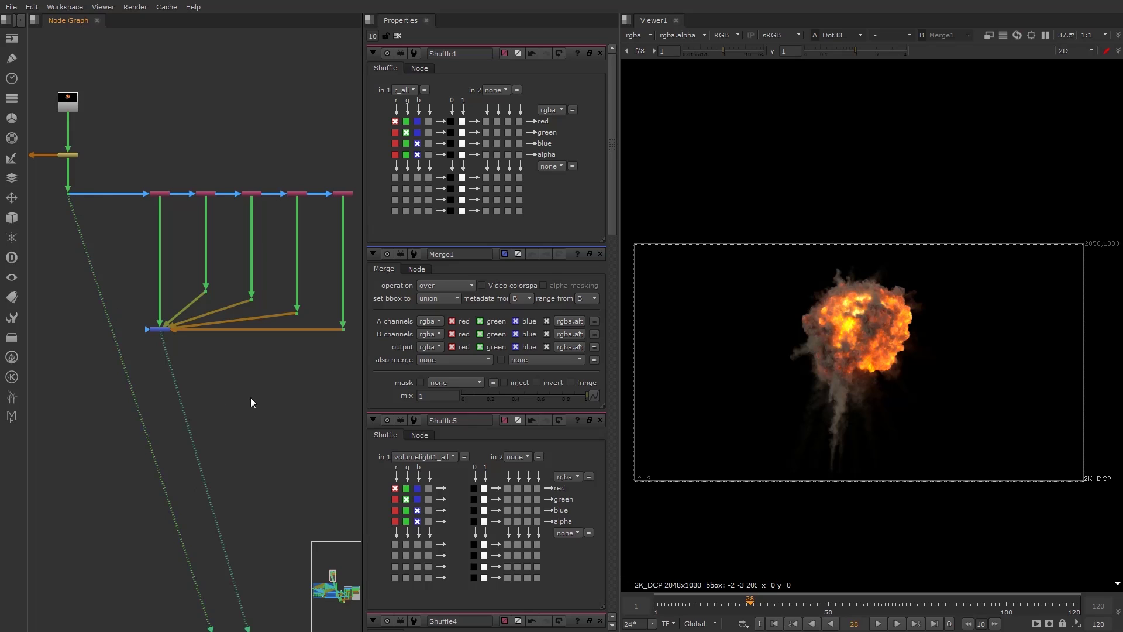
key("2")
key("1")
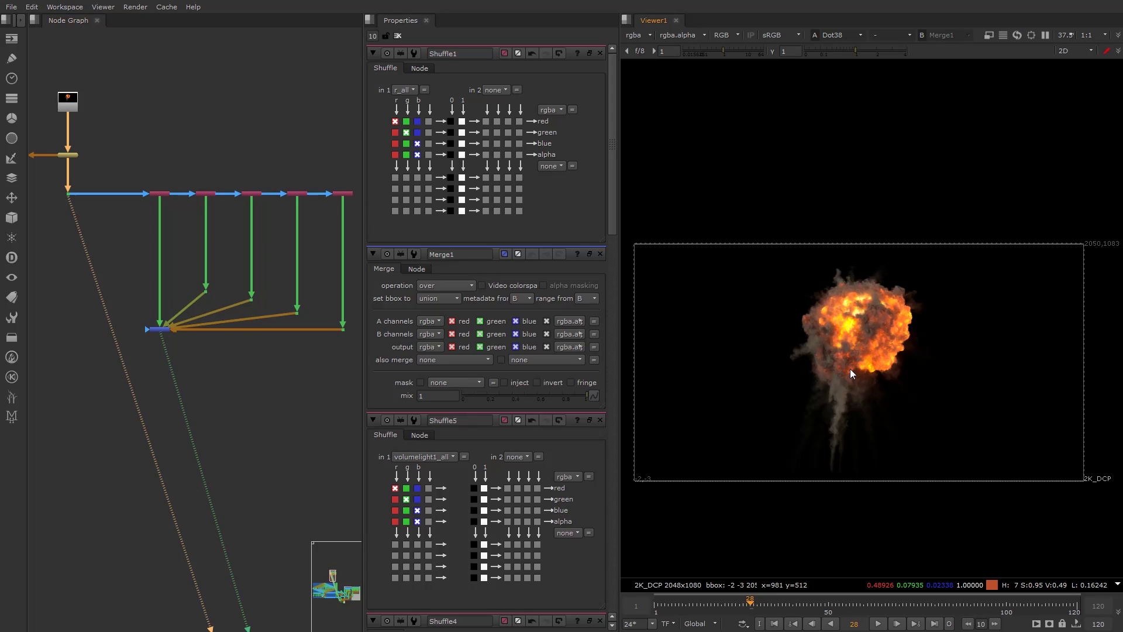
key("2")
key("1")
key("2")
key("1")
key("2")
key("2")
key("1")
key("2")
key("1")
key("2")
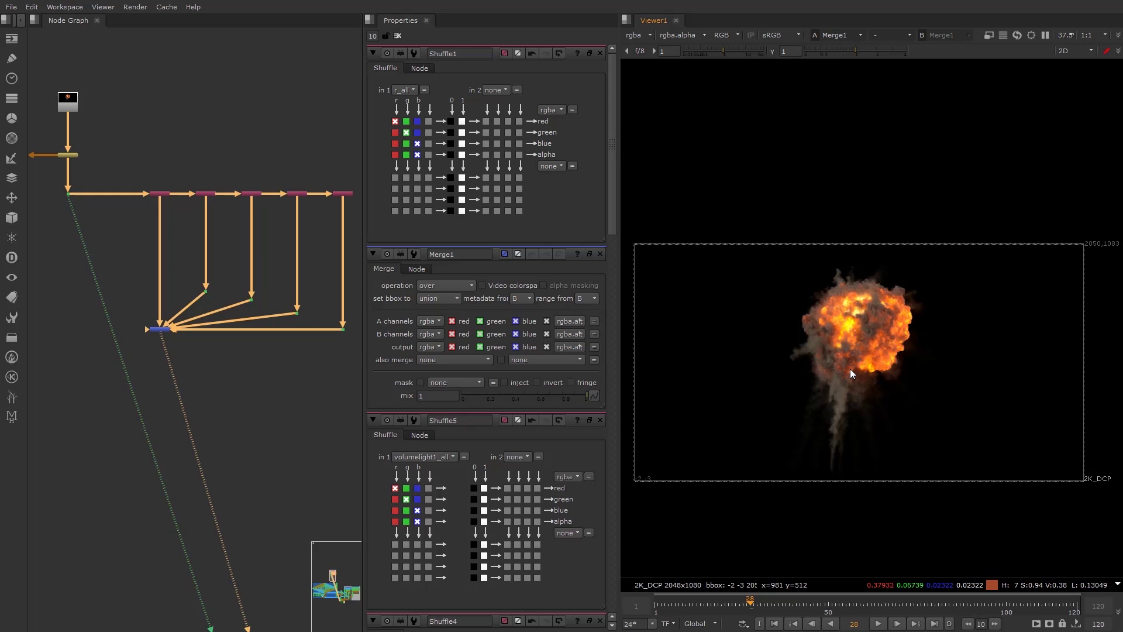
key("1")
key("2")
key("1")
key("2")
- View the ScanlineRender output in the DOME group to examine the sky and cloud background
scroll(223, 415, "down", 3)
middle_click_drag(256, 409, 175, 107)
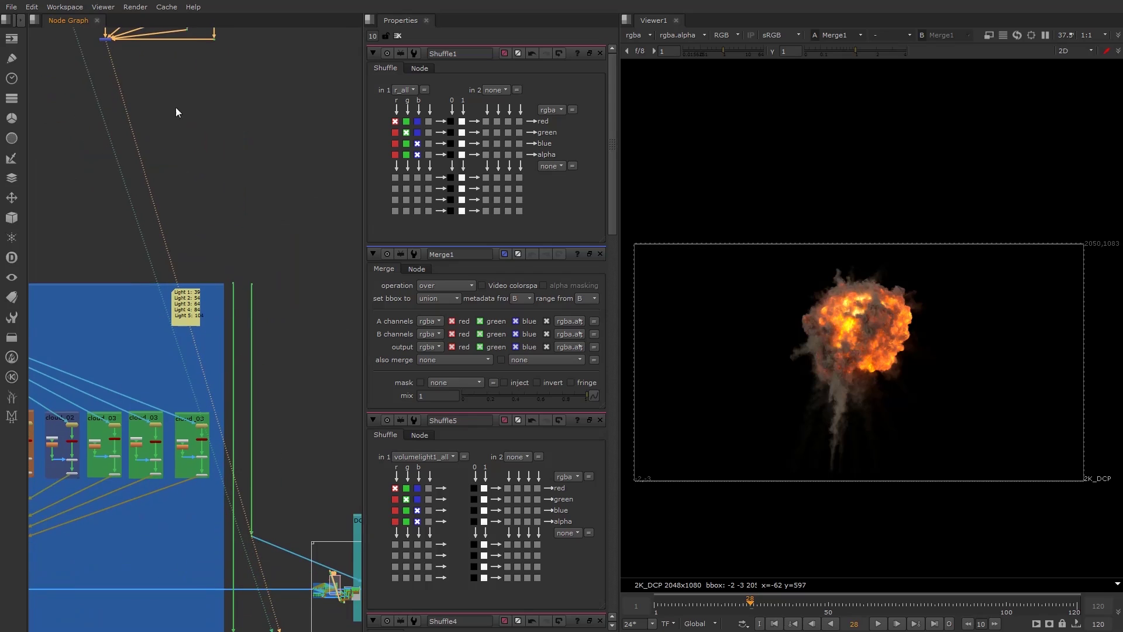
middle_click_drag(243, 304, 330, 230)
middle_click_drag(255, 474, 87, 216)
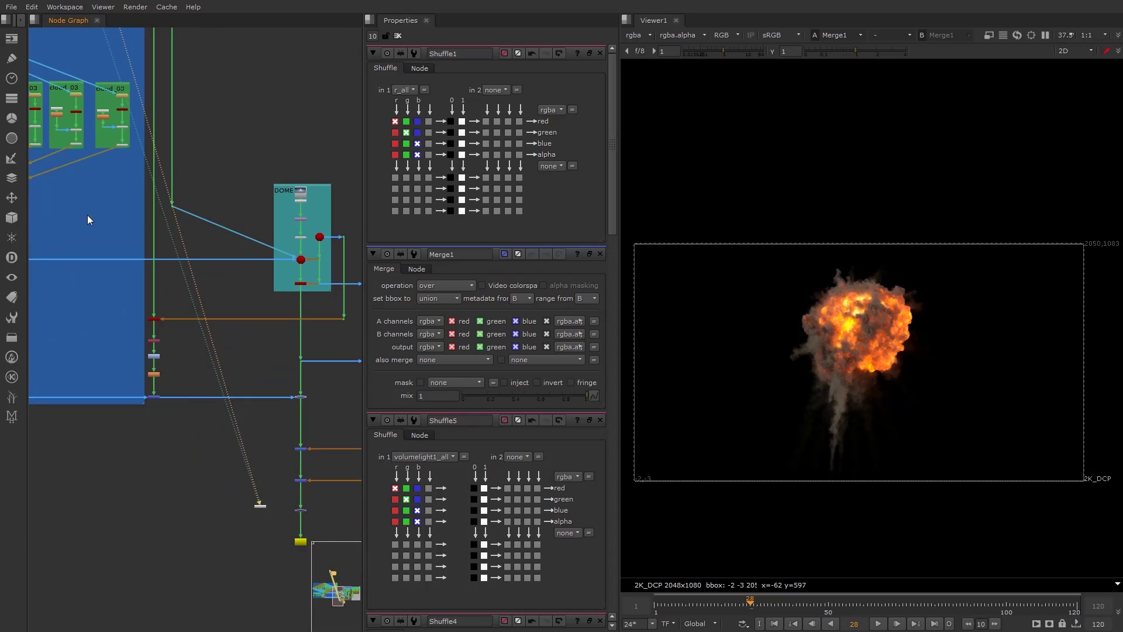
middle_click_drag(253, 327, 181, 308)
left_click(230, 267)
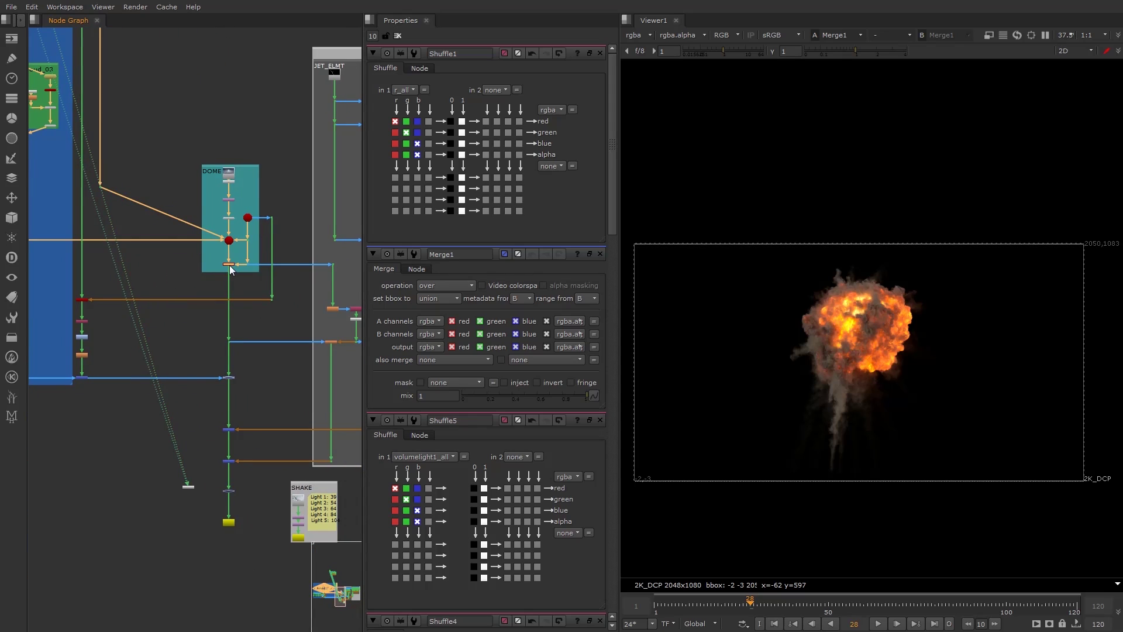
key("1")
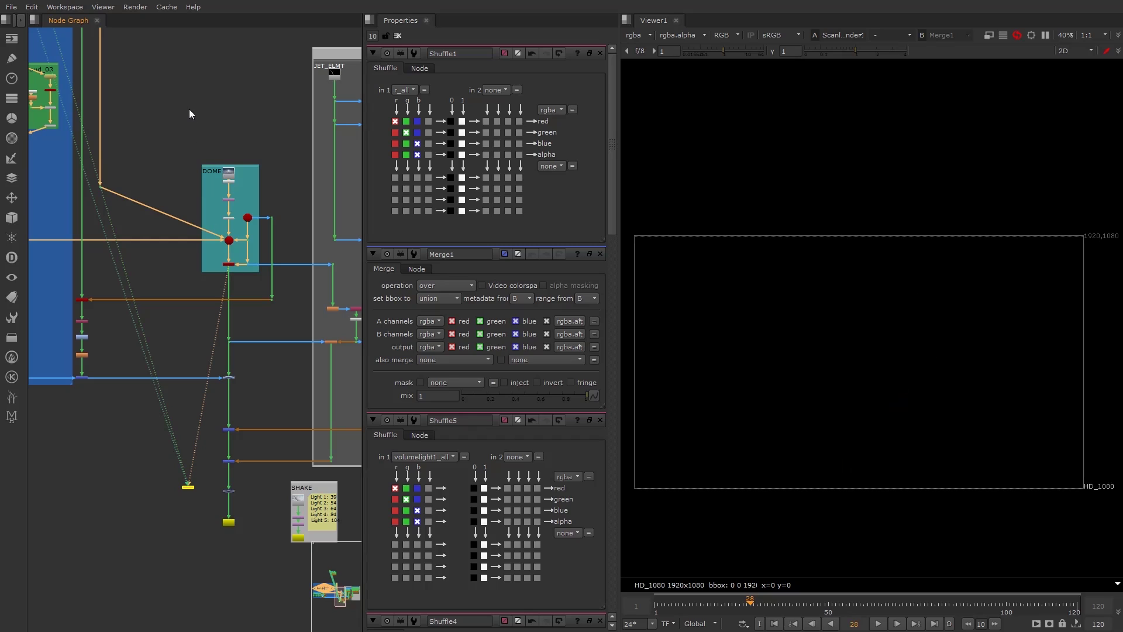
left_click(173, 455)
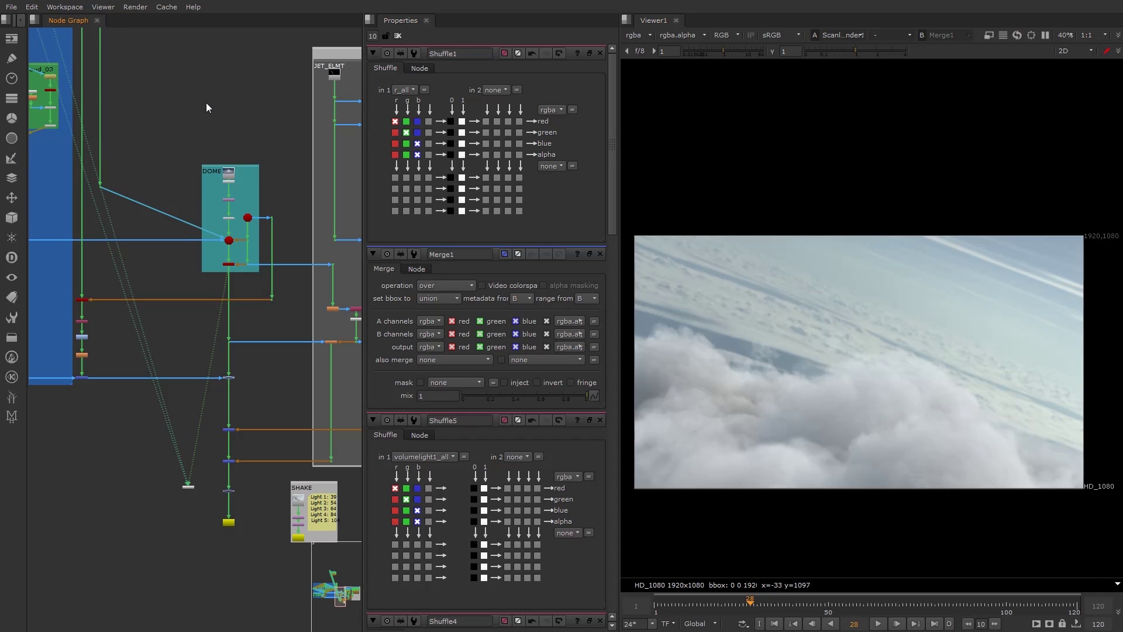
key("2")
key("1")
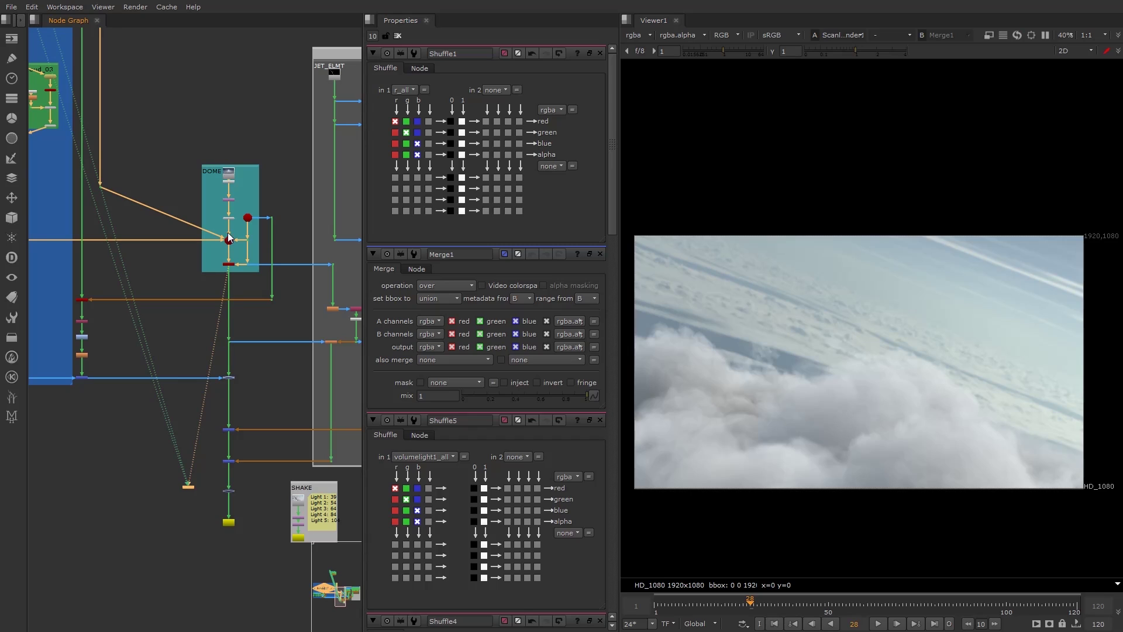
left_click_drag(224, 276, 176, 237)
- Return to the explosion nodes and compare the Merge's alpha channel with the alpha at the Dot before the Shuffles
middle_click_drag(92, 47, 180, 408)
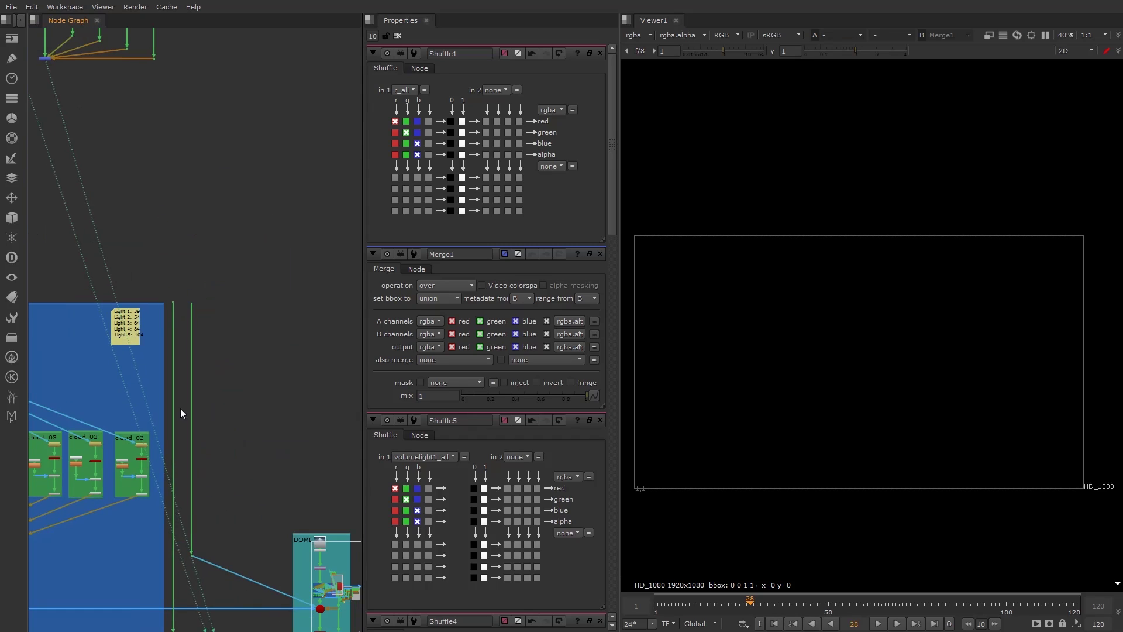
middle_click_drag(49, 105, 177, 355)
scroll(162, 321, "up", 3)
key("Tab")
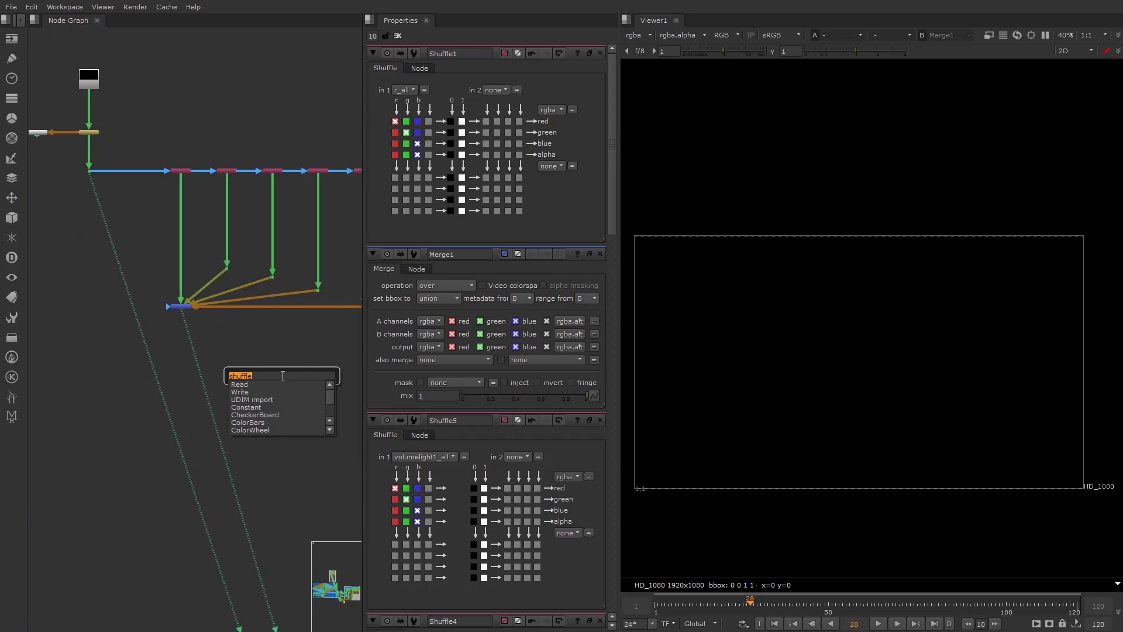
key("Escape")
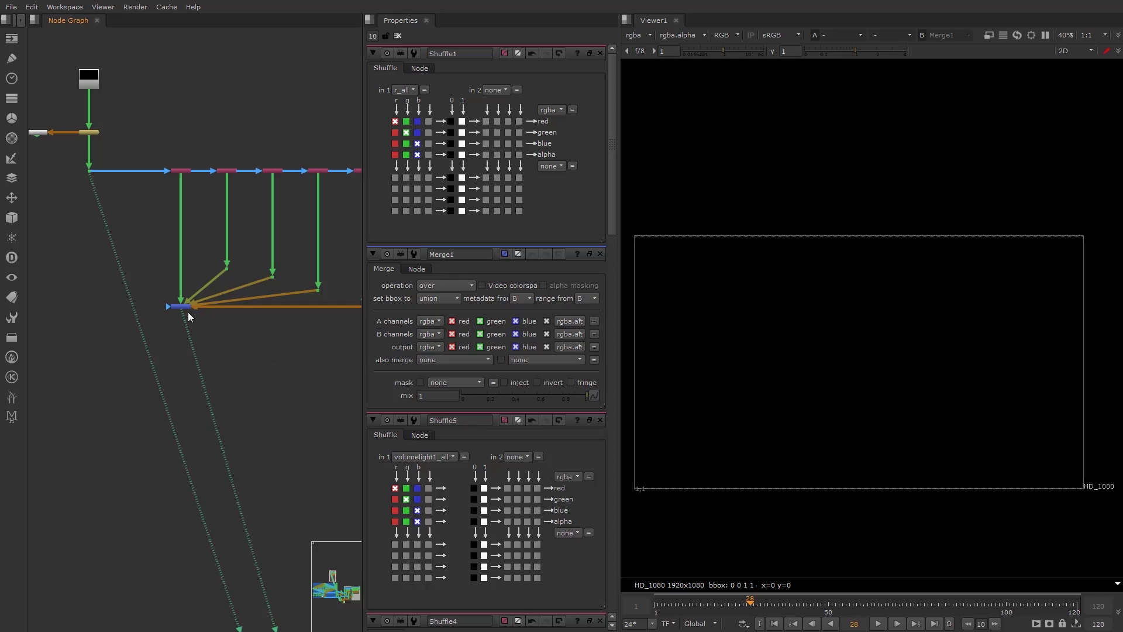
mouse_move(185, 309)
left_mouse_down()
mouse_move(99, 203)
mouse_move(182, 310)
left_mouse_up()
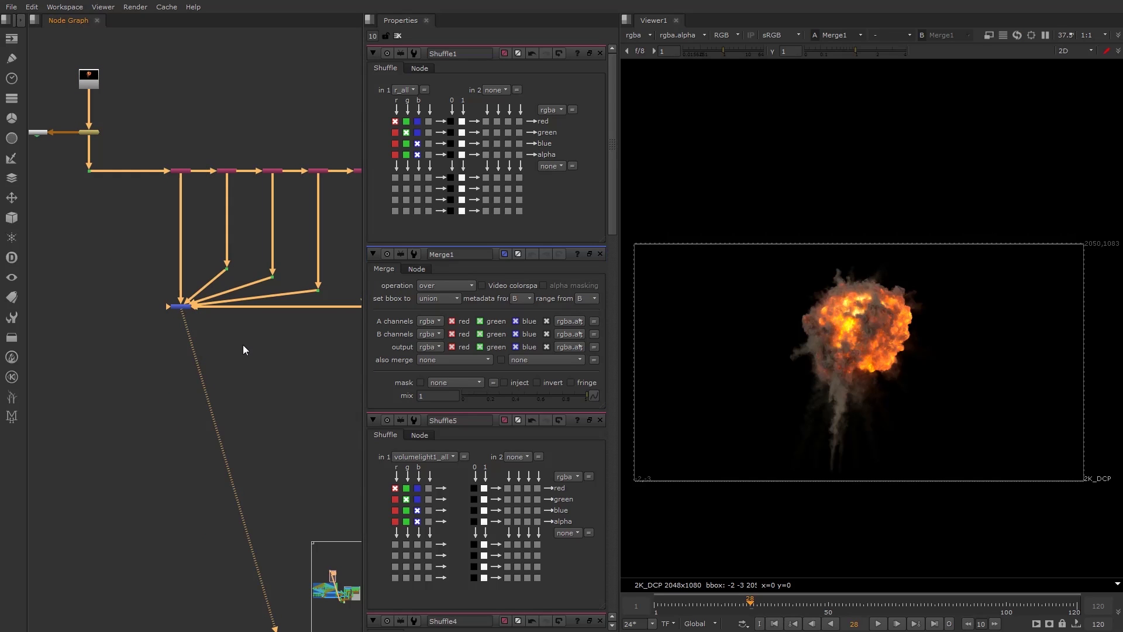
key("a")
scroll(858, 320, "up", 5)
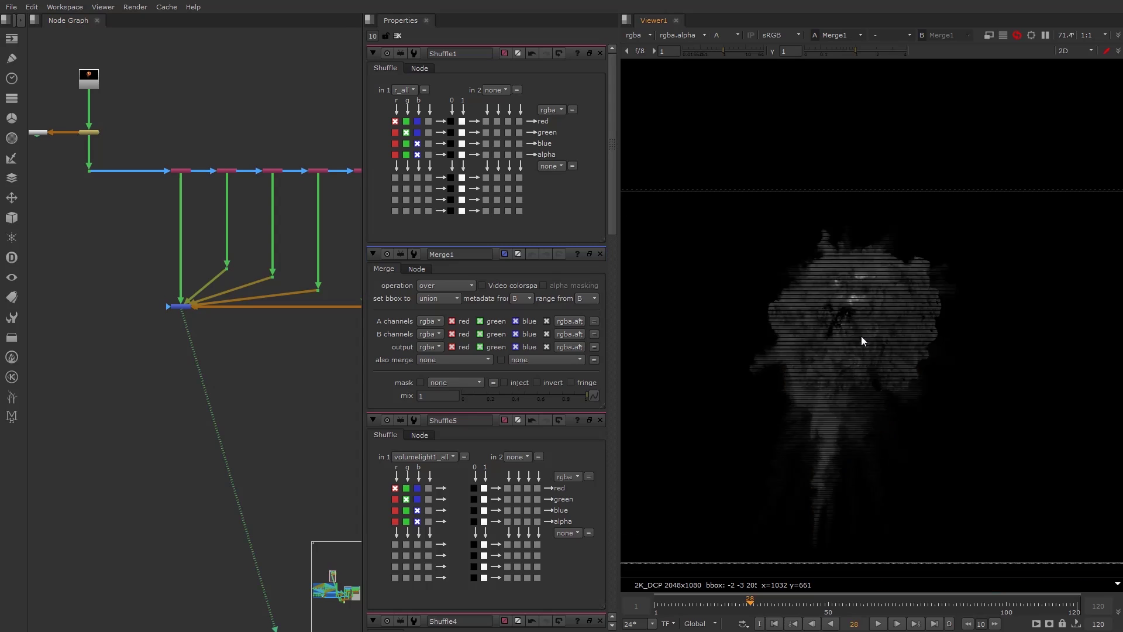
left_click_drag(122, 151, 65, 189)
key("1")
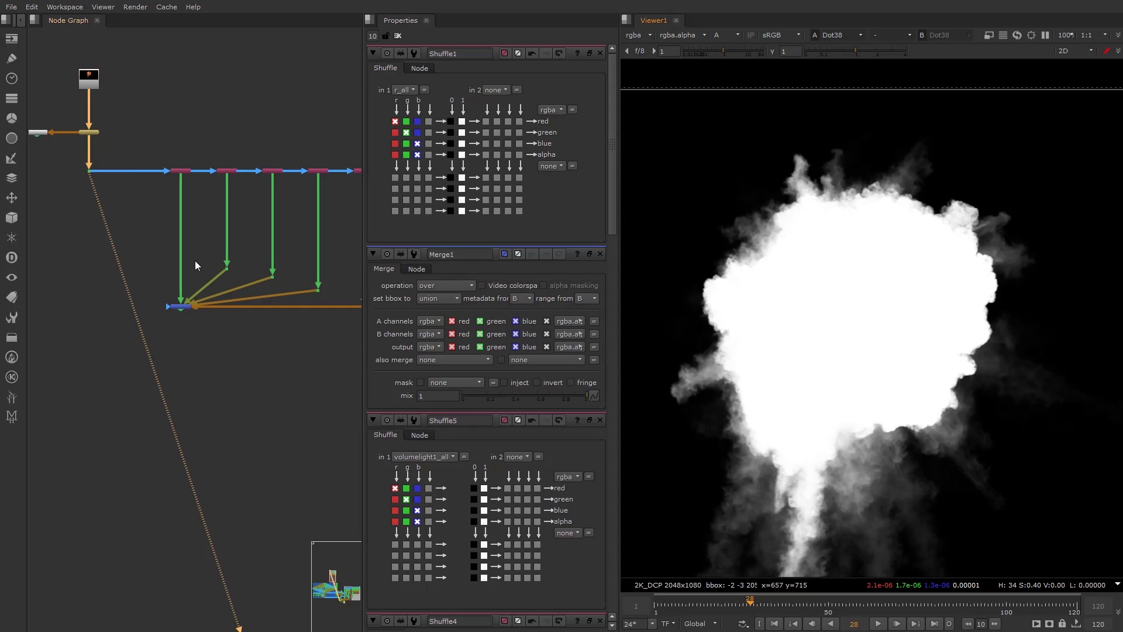
- View the alpha channel of the first two Shuffle nodes in the explosion's pass chain
scroll(246, 305, "down", 2)
middle_click_drag(283, 314, 179, 287)
scroll(179, 287, "up", 2)
middle_click_drag(146, 229, 170, 233)
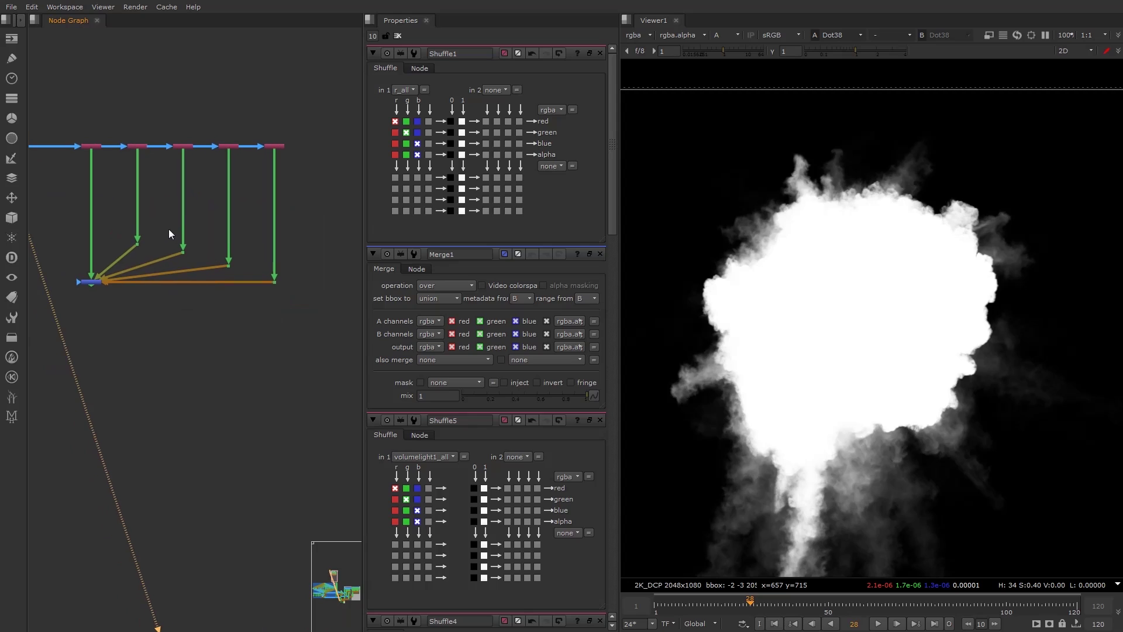
middle_click_drag(91, 174, 175, 194)
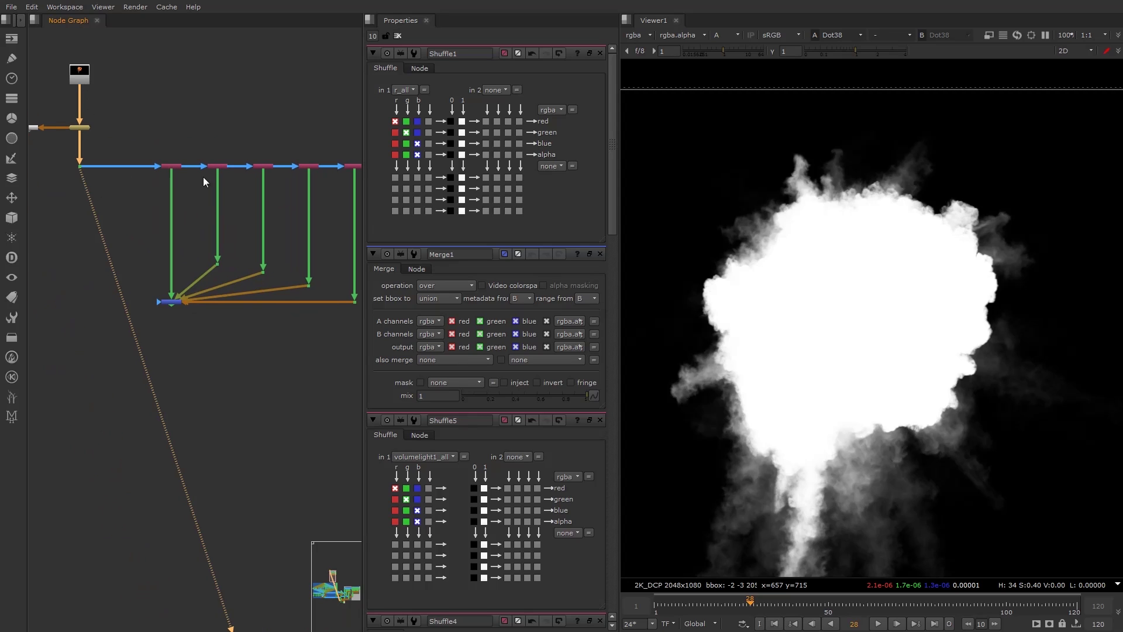
middle_click_drag(309, 206, 281, 203)
left_click(141, 163)
key("1")
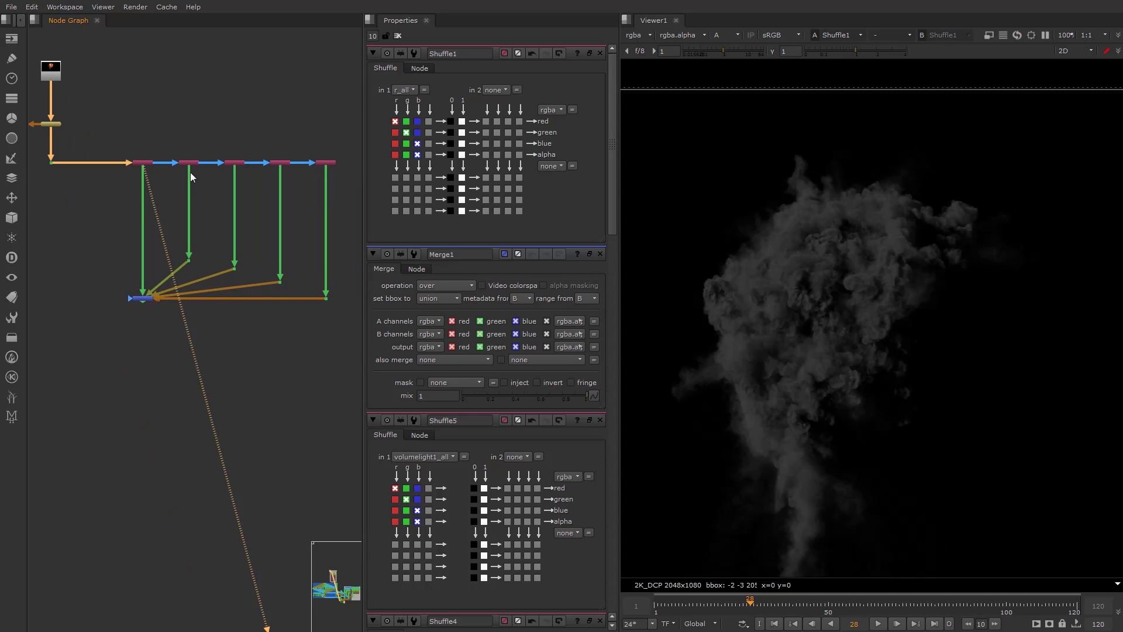
key("a")
left_click(196, 162)
key("1")
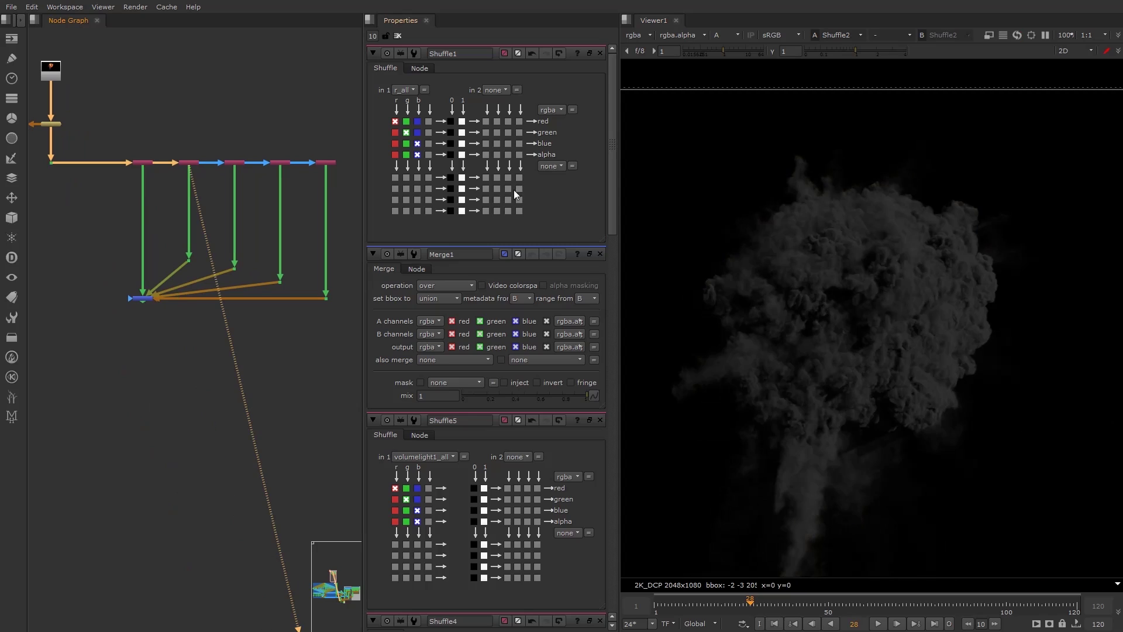
- View the alpha channel of the third, fourth and fifth Shuffle nodes in the chain
left_click(234, 163)
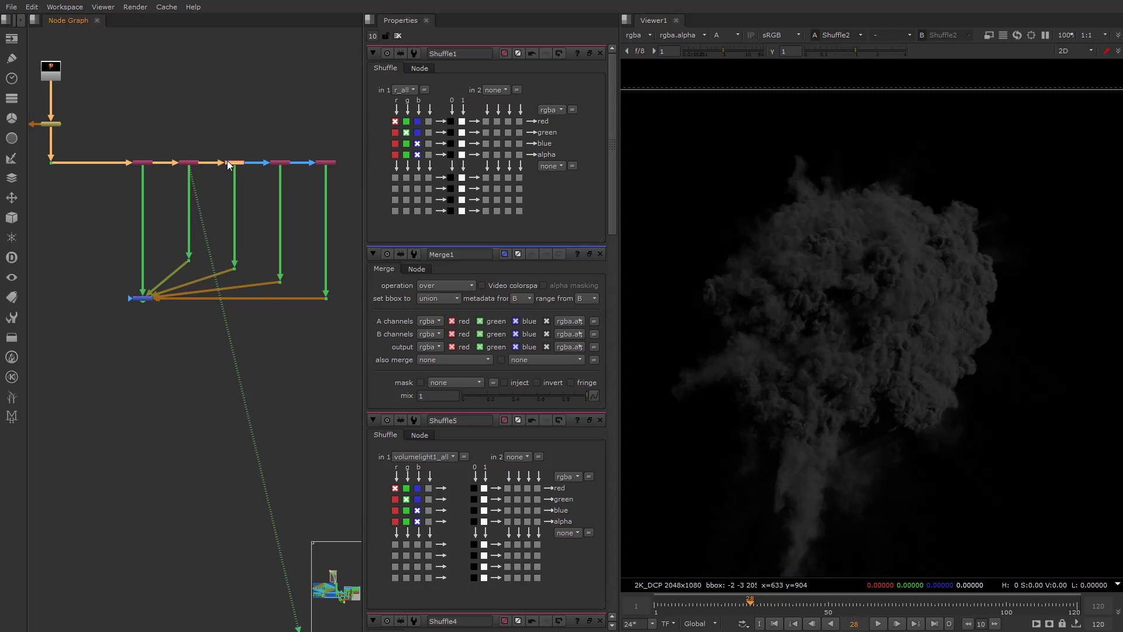
key("1")
key("a")
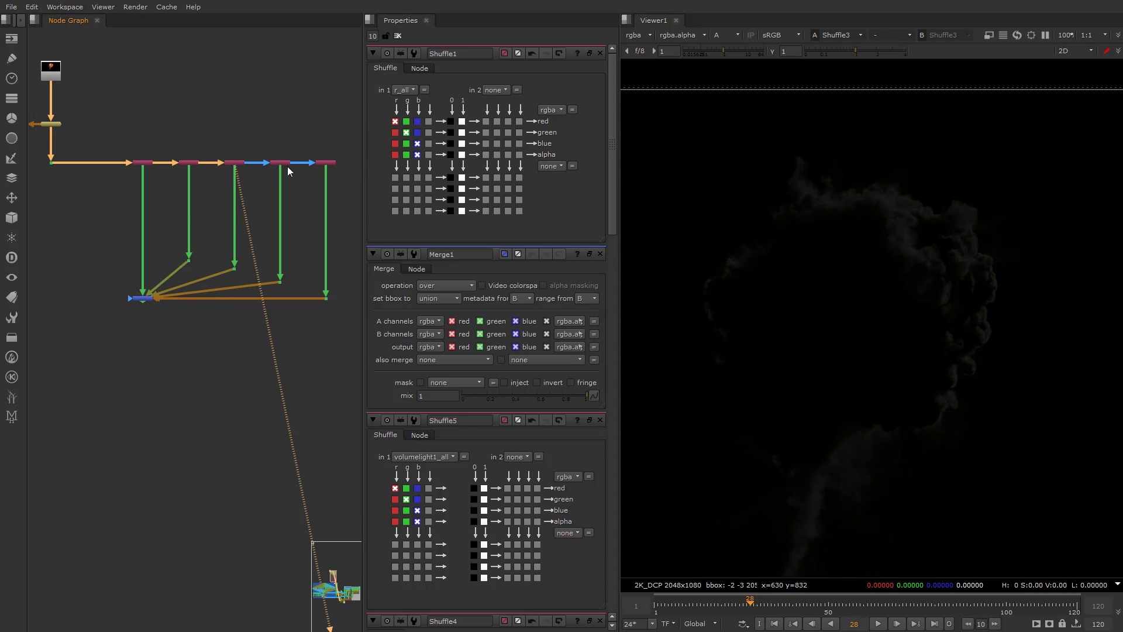
left_click(286, 165)
key("1")
left_click(320, 167)
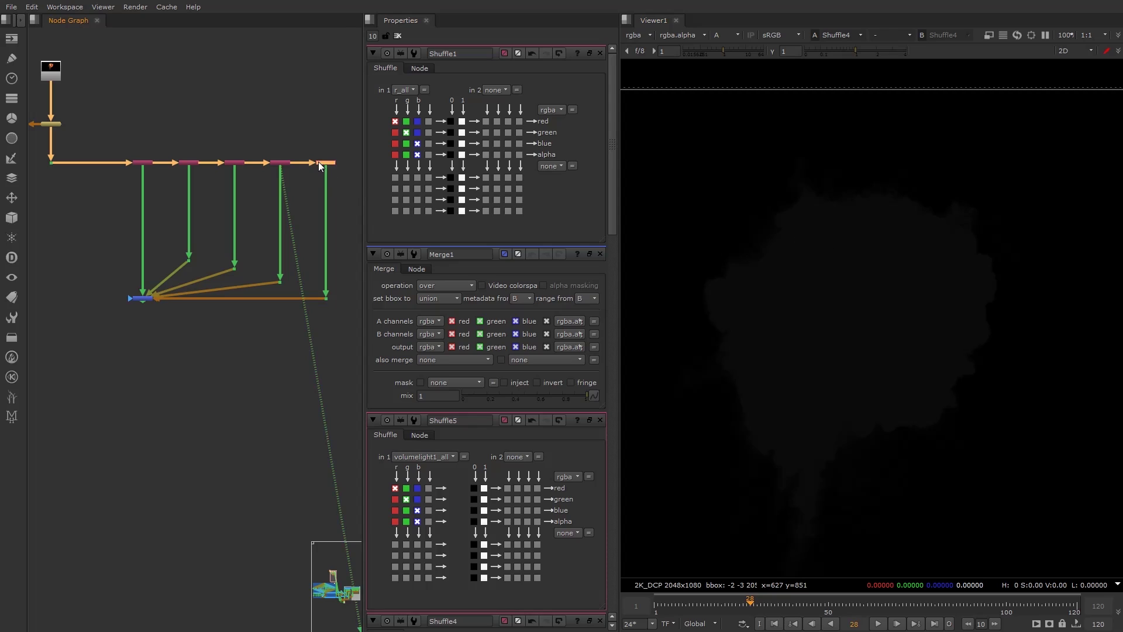
key("1")
key("a")
key("a")
key("a")
key("a")
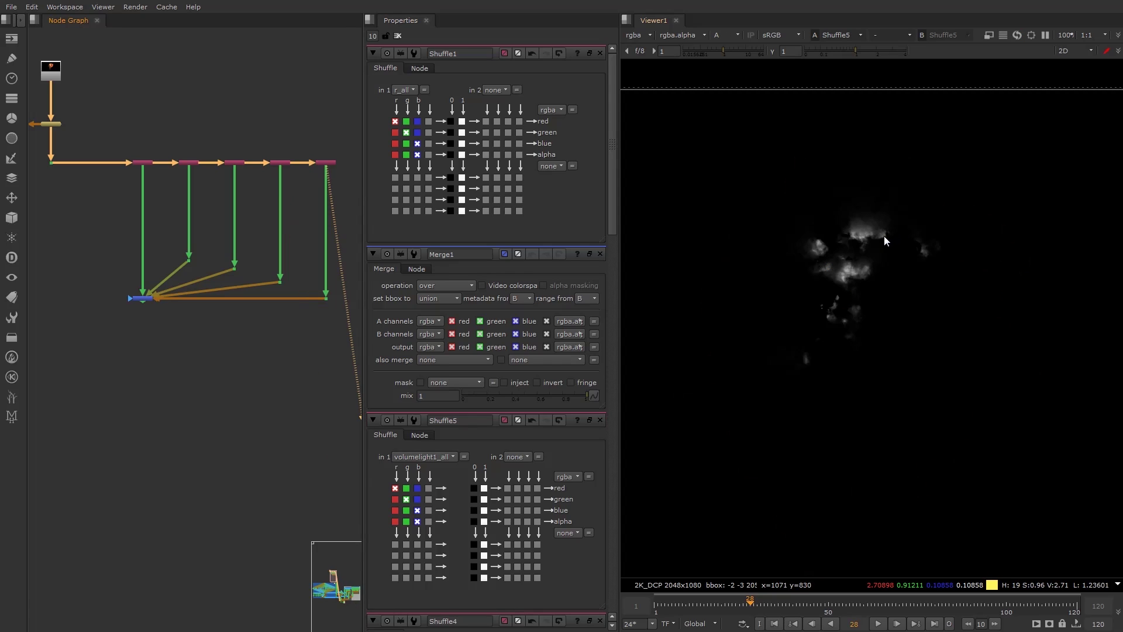
- Compare the alpha of the recombining Merge with the alpha at the Dot before the Shuffles, ending on the Merge's output
key("2")
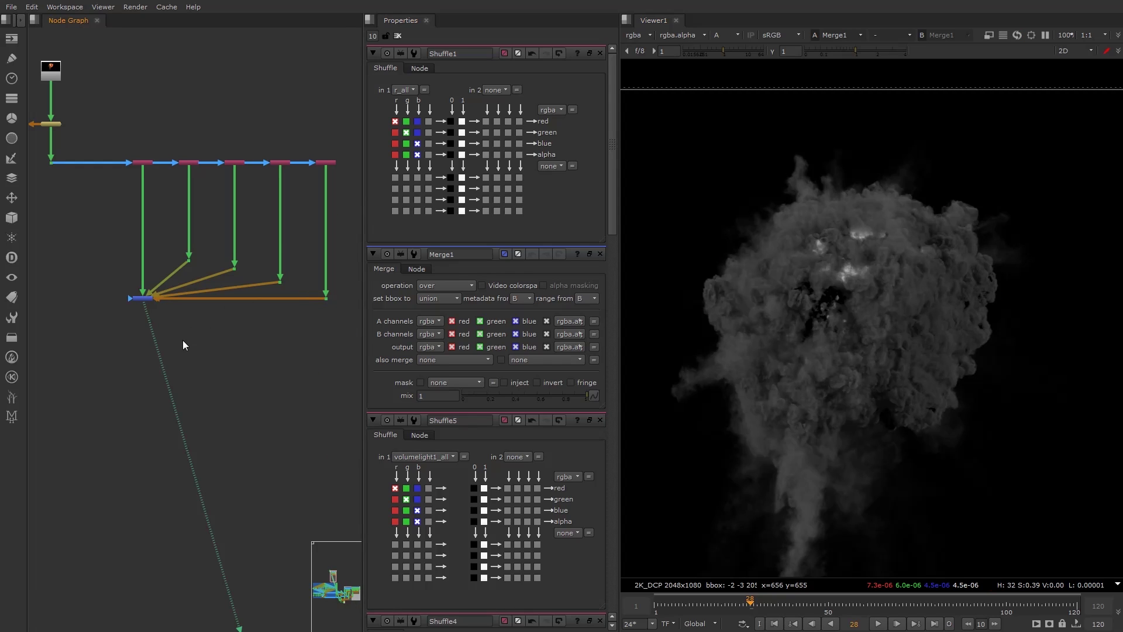
middle_click_drag(183, 341, 256, 314)
left_click(134, 157)
key("2")
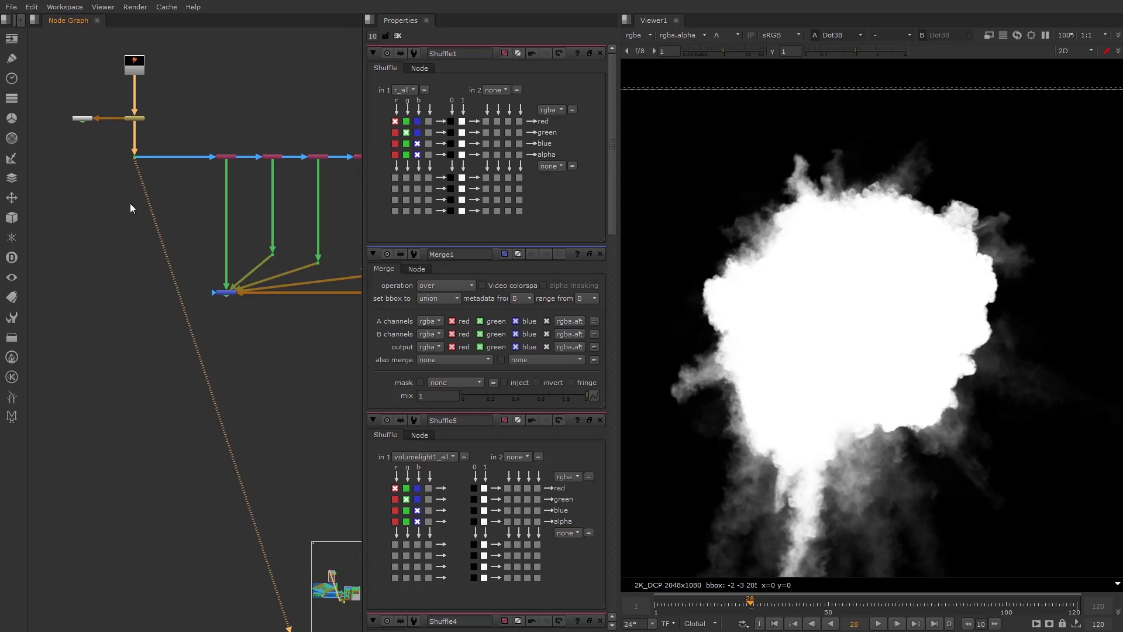
left_click(226, 294)
key("1")
- Add a CheckerBoard node beside the explosion's Merge and display its full frame with colour channels showing in the Viewer
left_click(174, 419)
middle_click_drag(112, 439, 114, 361)
key("a")
key("Tab")
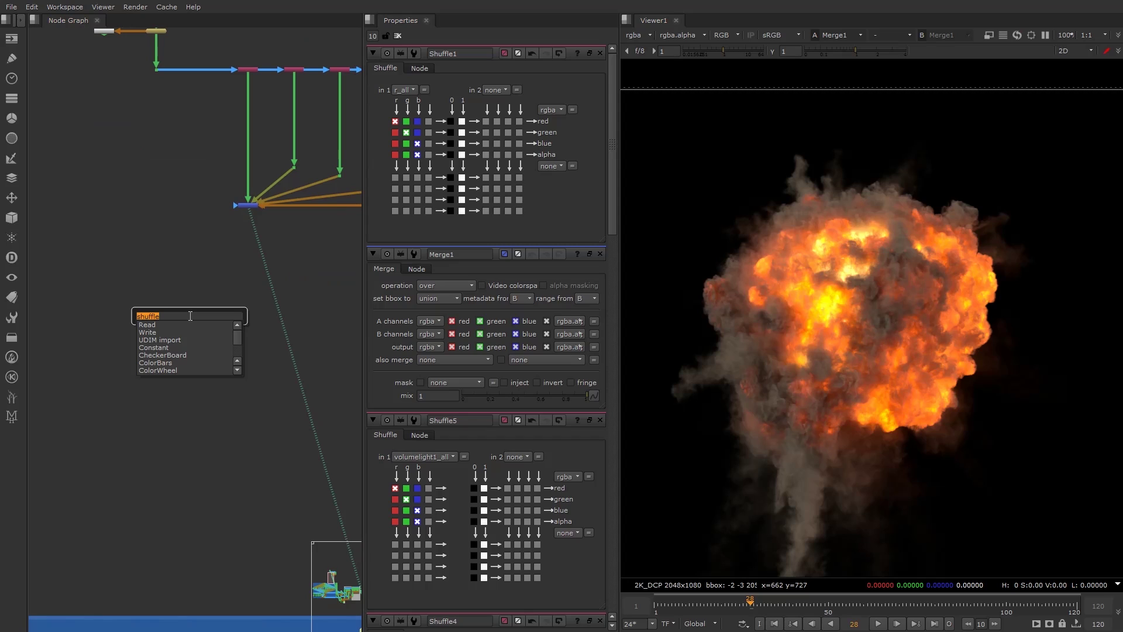
type("ched")
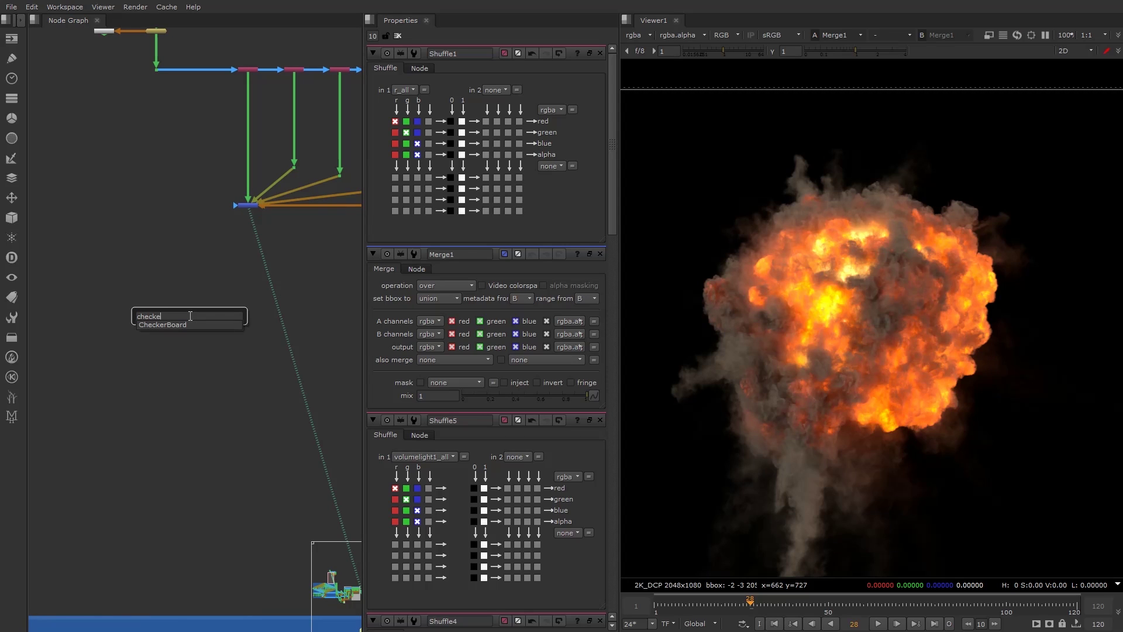
key("Return")
left_click_drag(190, 316, 89, 196)
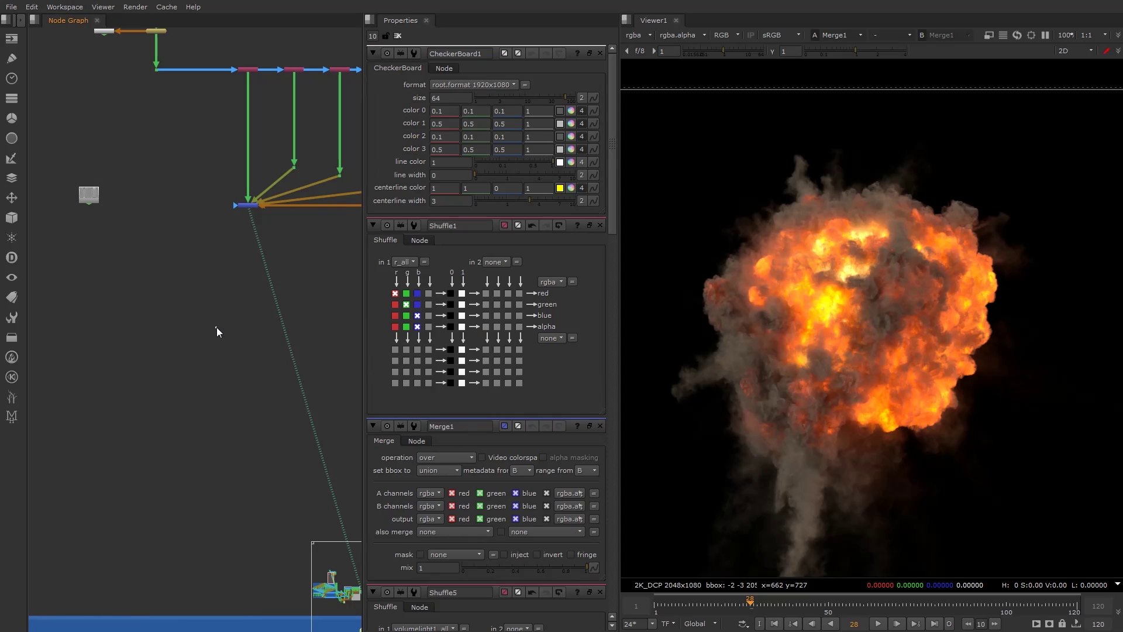
left_click(92, 197)
key("1")
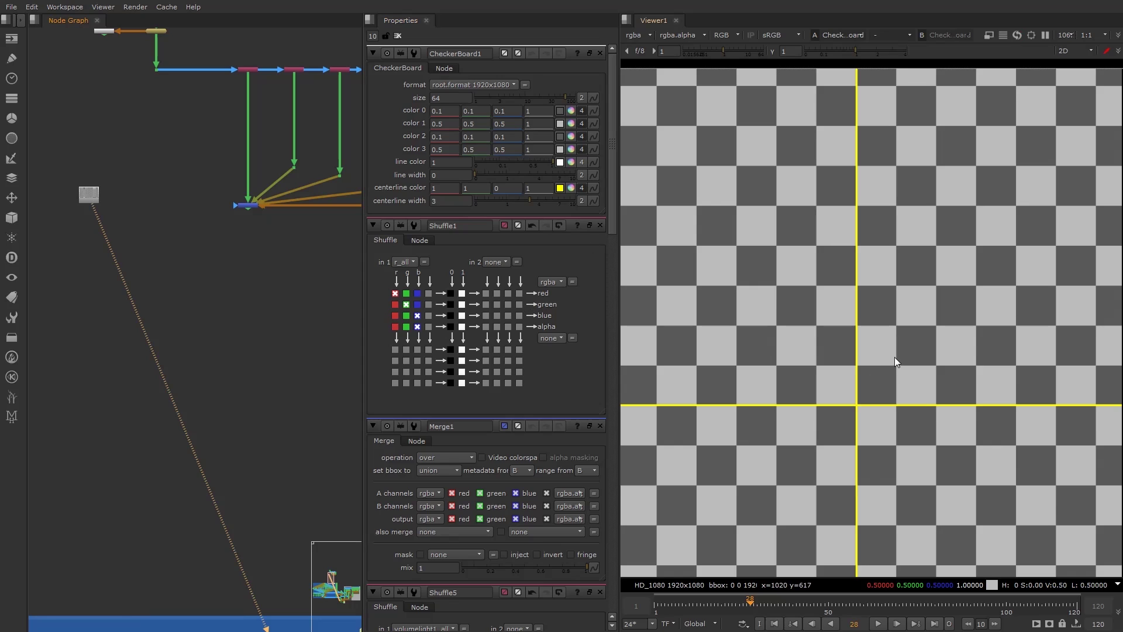
key("f")
- Test the recombined explosion over the CheckerBoard with a new over Merge, and delete that Merge after inspecting its transparency
key("m")
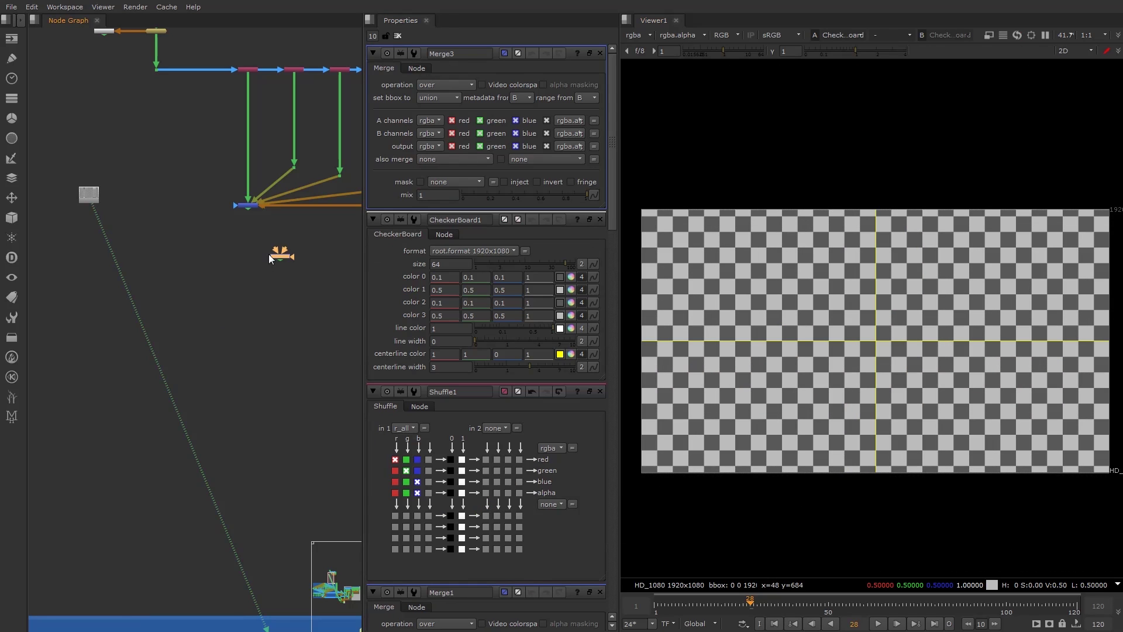
left_click_drag(283, 255, 90, 198)
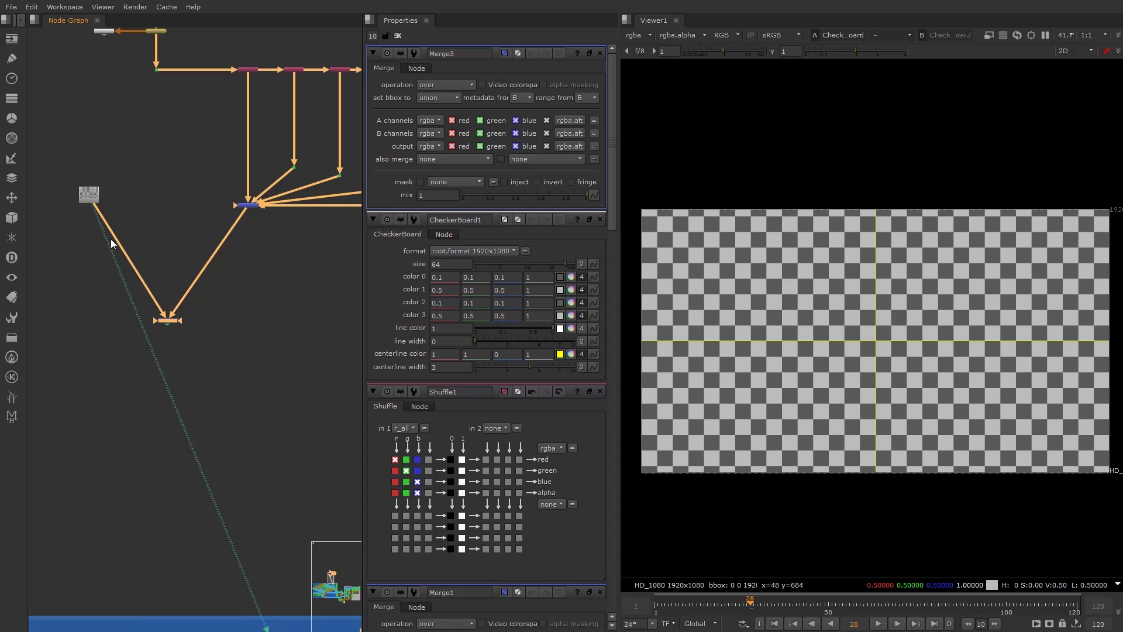
left_click_drag(169, 322, 157, 321)
key("1")
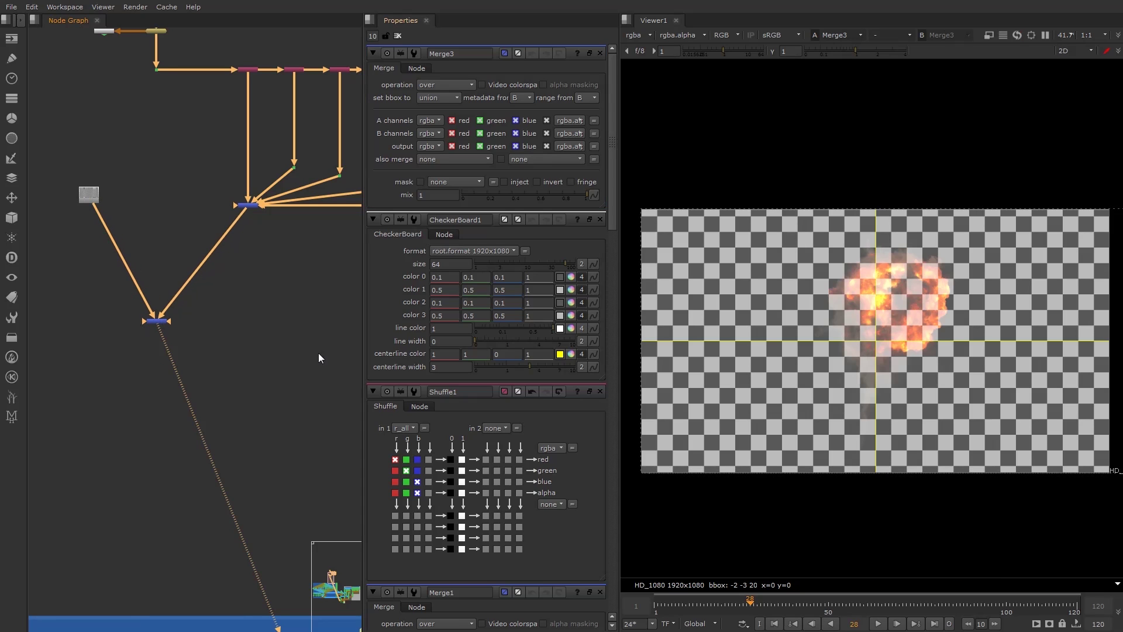
scroll(886, 294, "up", 1)
scroll(885, 295, "up", 2)
scroll(901, 354, "down", 1)
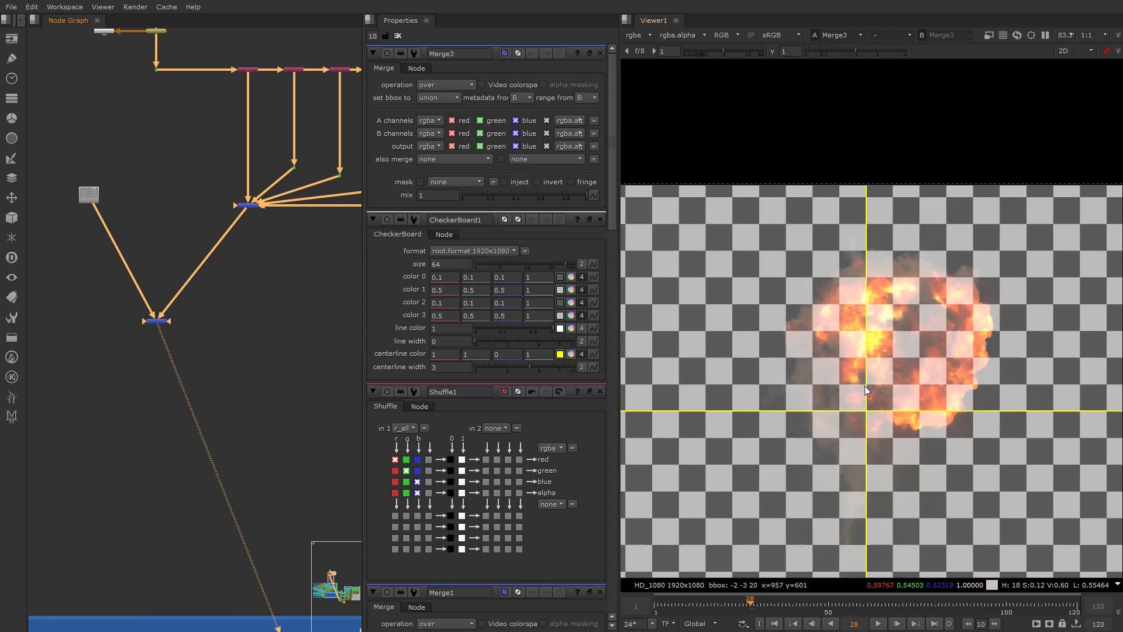
scroll(864, 385, "up", 1)
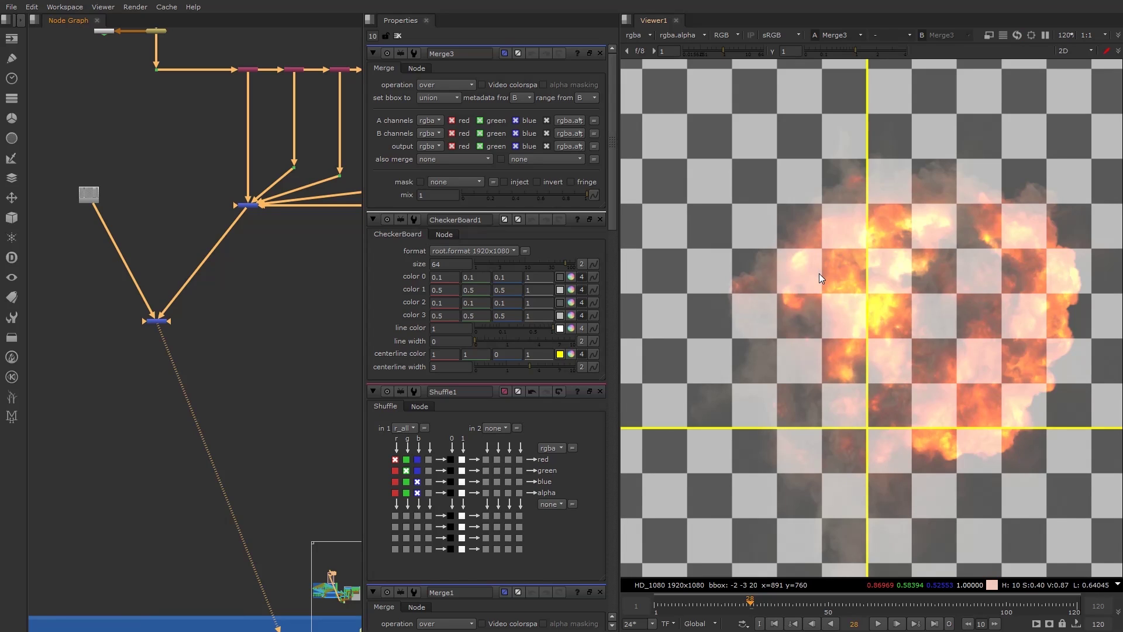
left_click(156, 321)
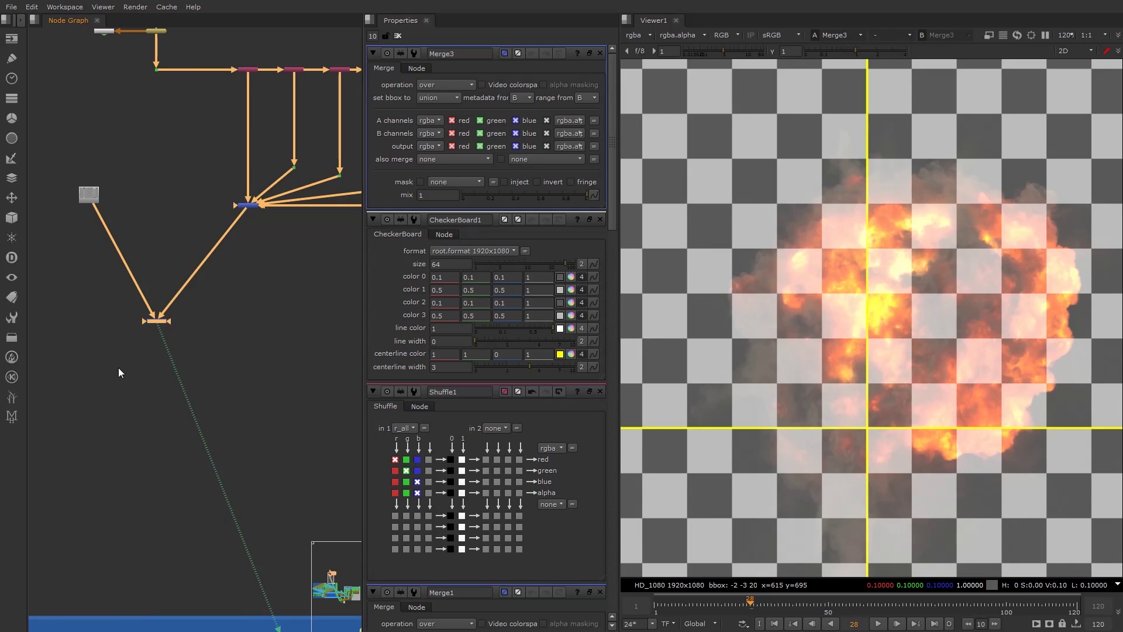
key("Delete")
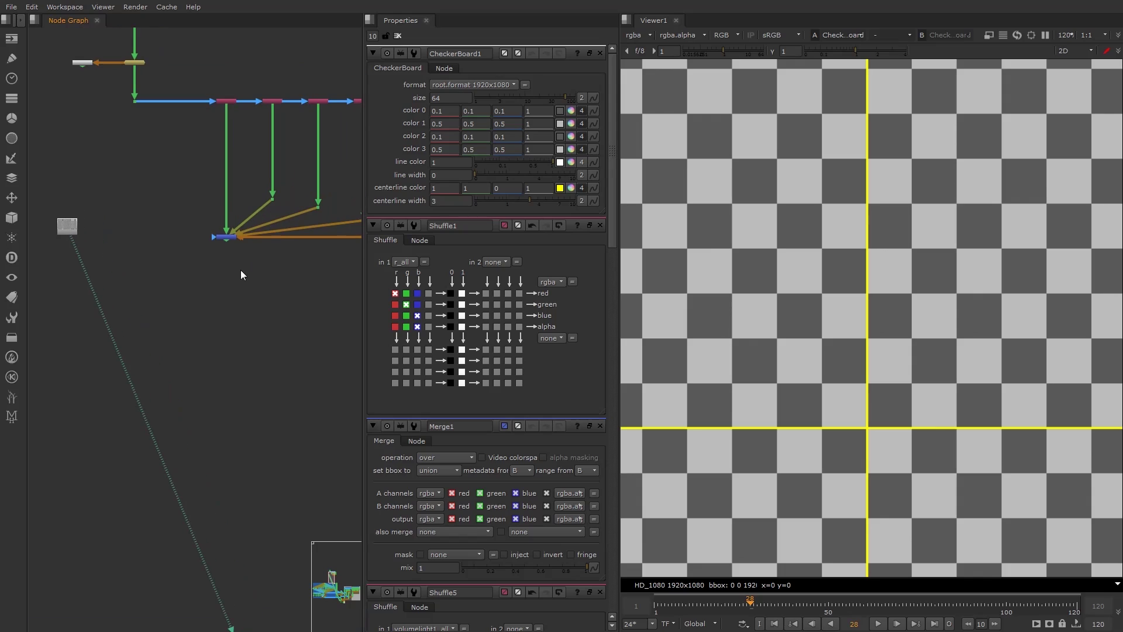
- Add a Copy node below the Merge that recombines the explosion passes
key("Tab")
type("cho")
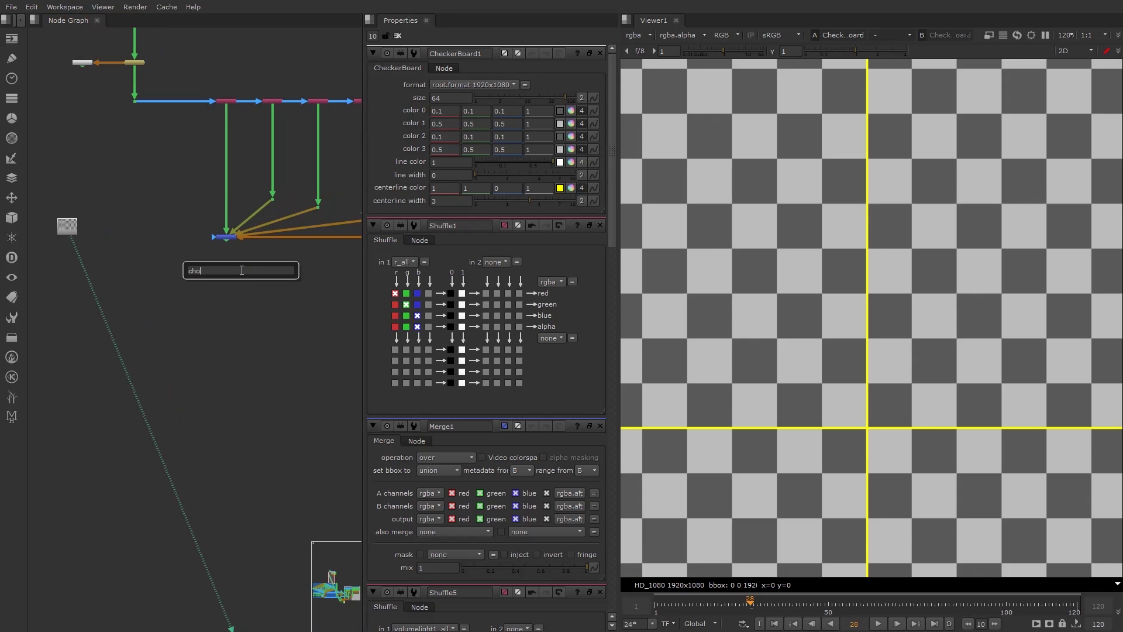
type("py")
key("BackSpace")
key("BackSpace")
key("BackSpace")
key("BackSpace")
type("opy")
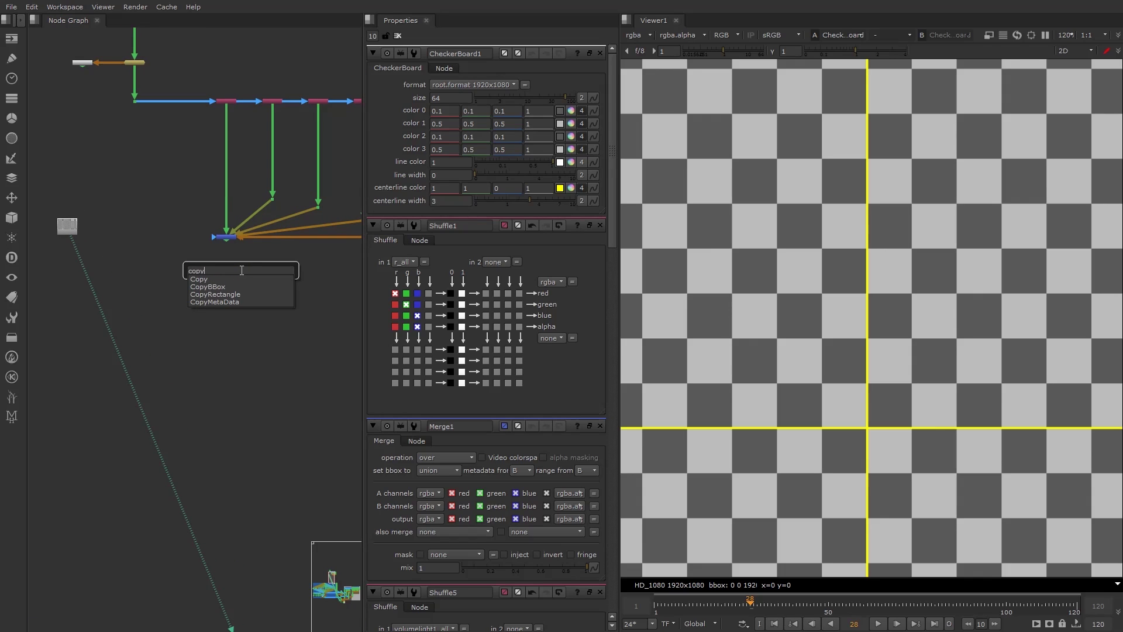
key("Return")
left_click_drag(240, 271, 203, 302)
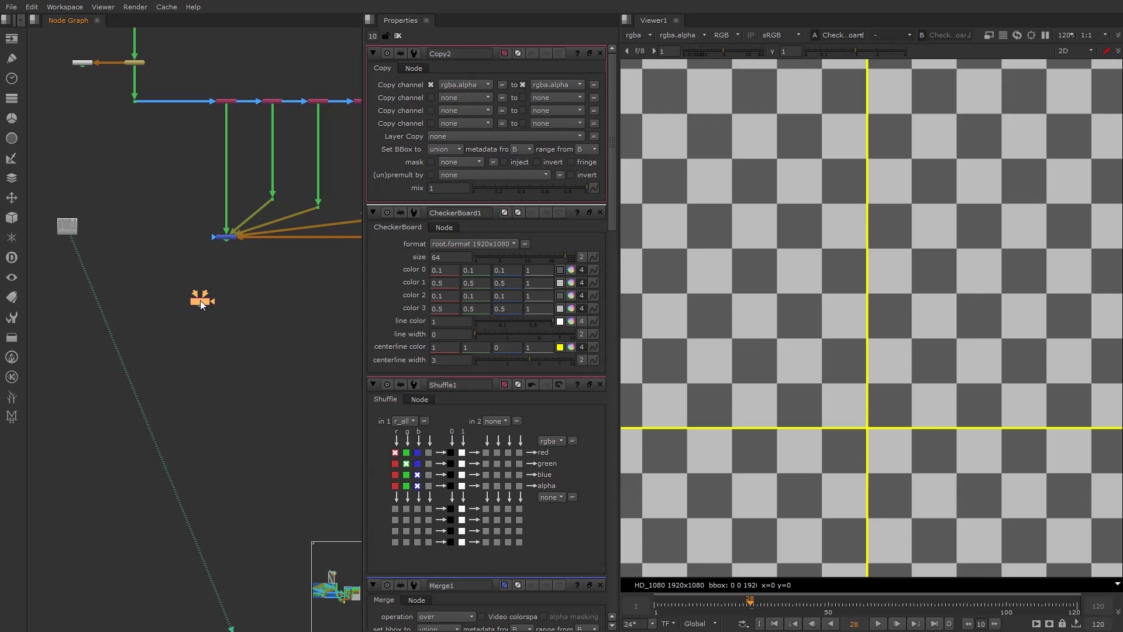
- Connect the Copy's A input to the Dot before the Shuffles and B input to the Merge, routing the A pipe through a corner Dot
scroll(222, 297, "up", 4)
left_click(222, 297)
scroll(225, 280, "down", 3)
middle_click_drag(225, 279, 210, 370)
scroll(210, 371, "up", 2)
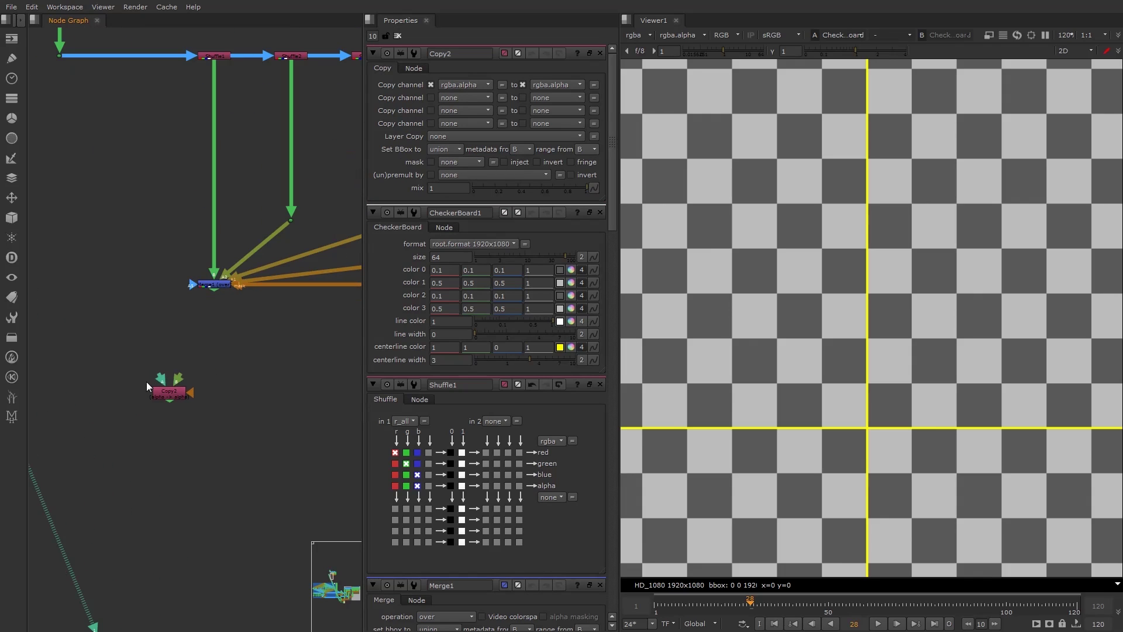
left_click_drag(164, 381, 91, 70)
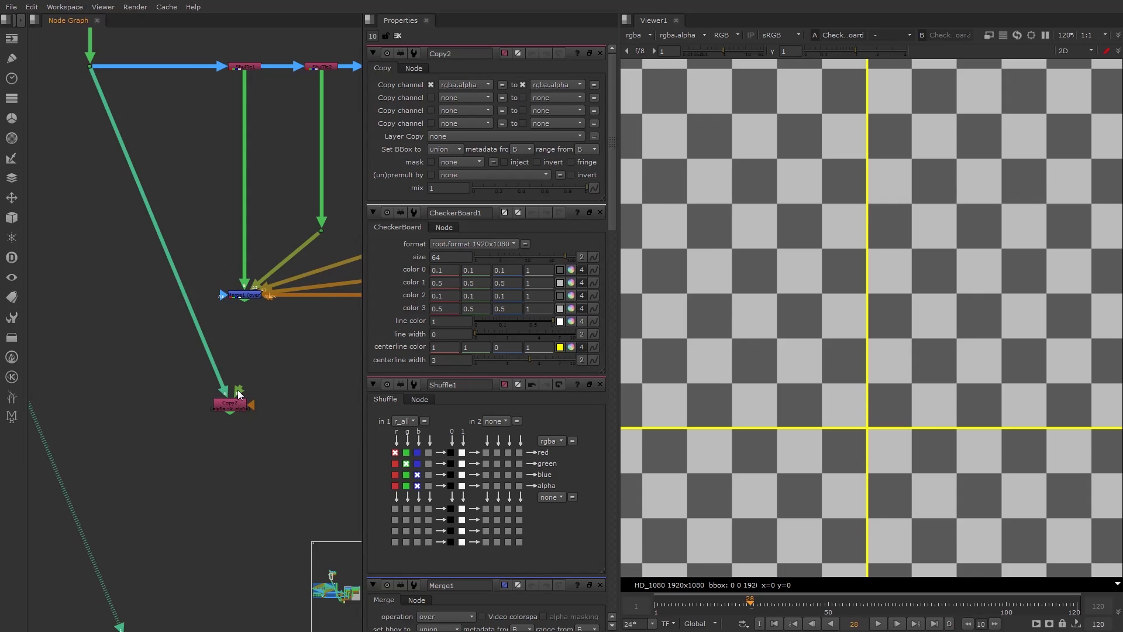
left_click_drag(239, 392, 245, 301)
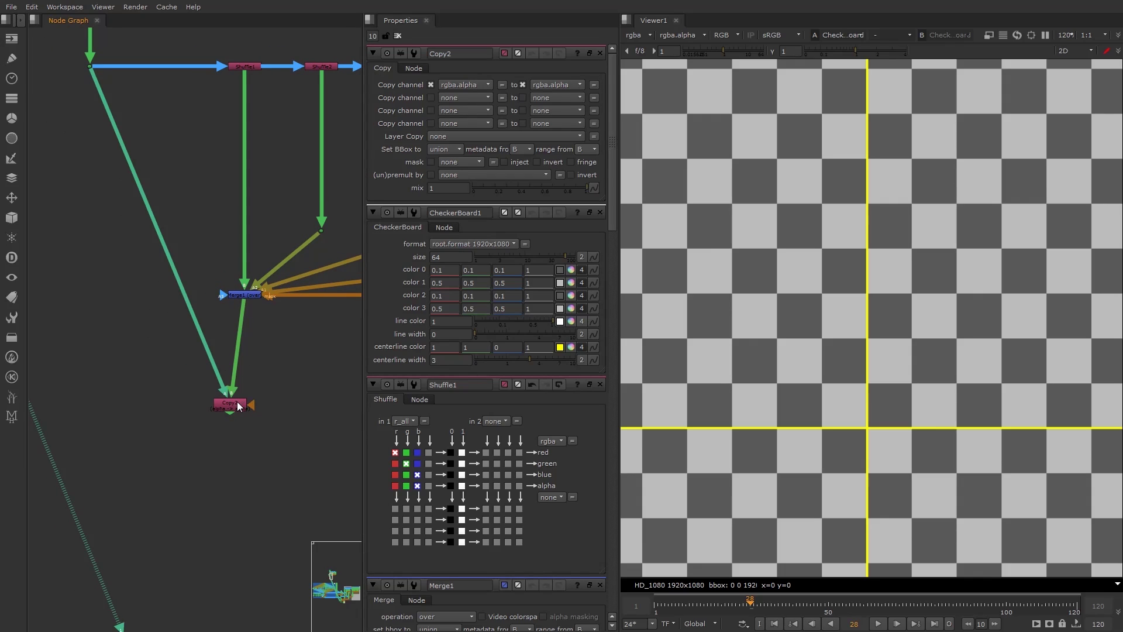
left_click_drag(239, 405, 256, 411)
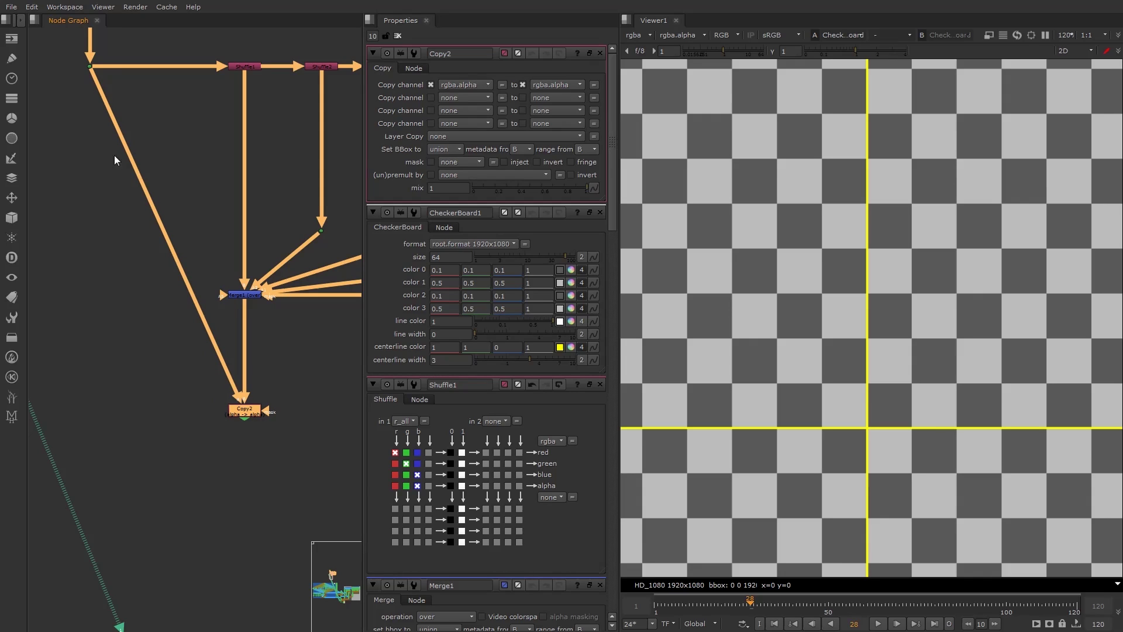
left_click(133, 209)
left_click_drag(166, 234, 89, 410, "ctrl")
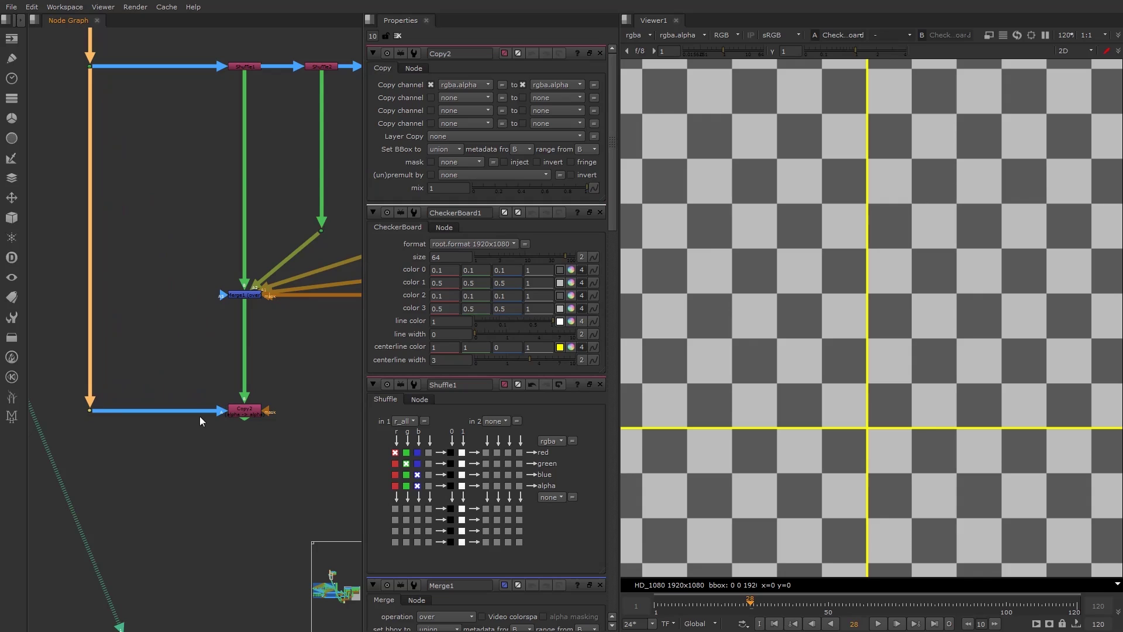
- View the Copy node's output and check its alpha channel against its colour image
left_click(237, 414)
key("1")
key("a")
key("a")
key("a")
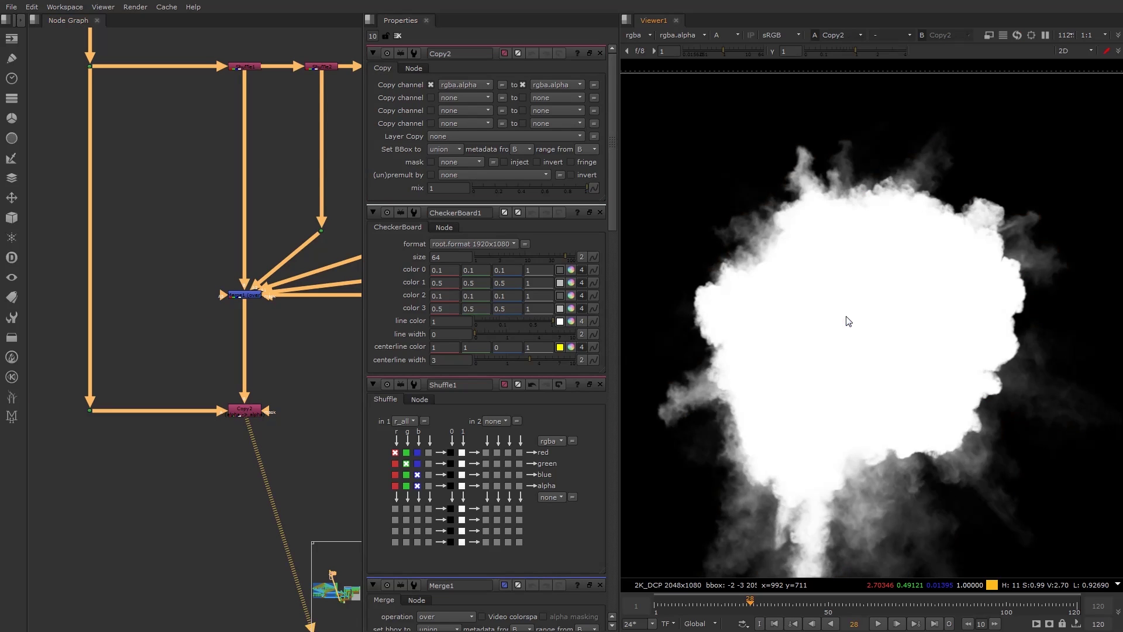
key("a")
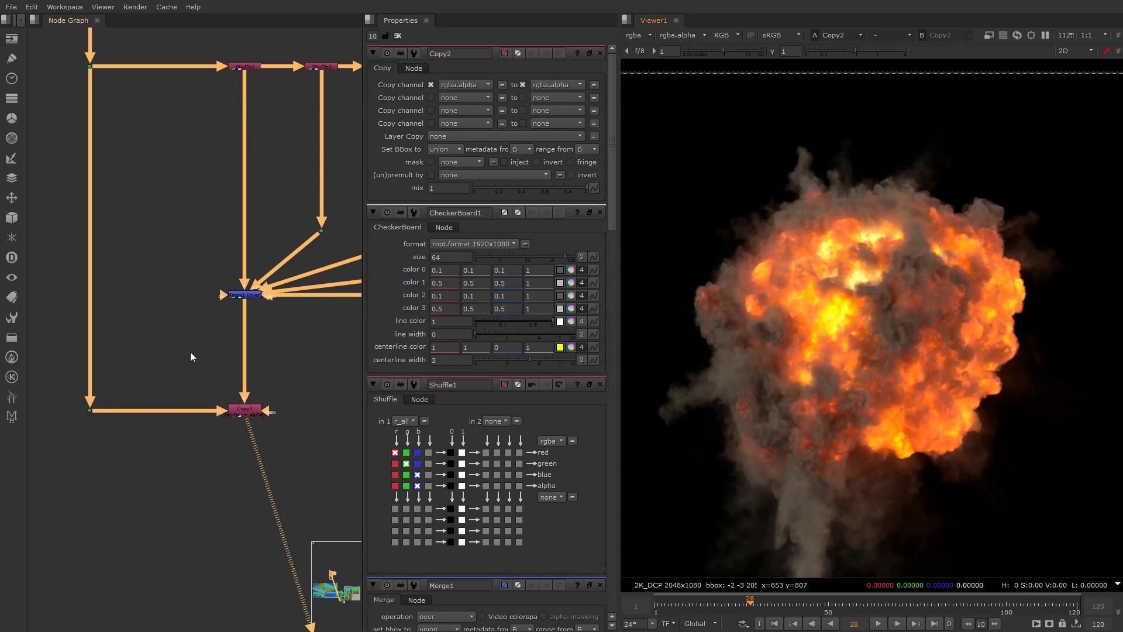
- Merge the Copy node's output over the CheckerBoard with a new Merge and view the composite
scroll(191, 352, "down", 3)
left_click(247, 361)
key("m")
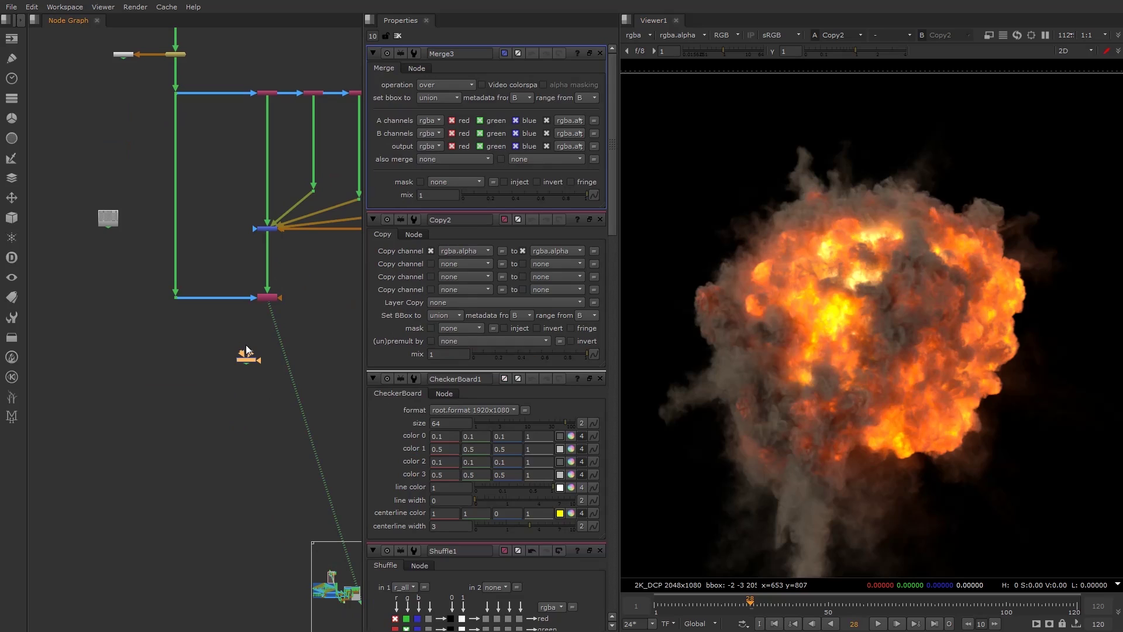
left_click_drag(255, 331, 267, 296)
left_click_drag(255, 360, 125, 221)
left_click(118, 369)
key("1")
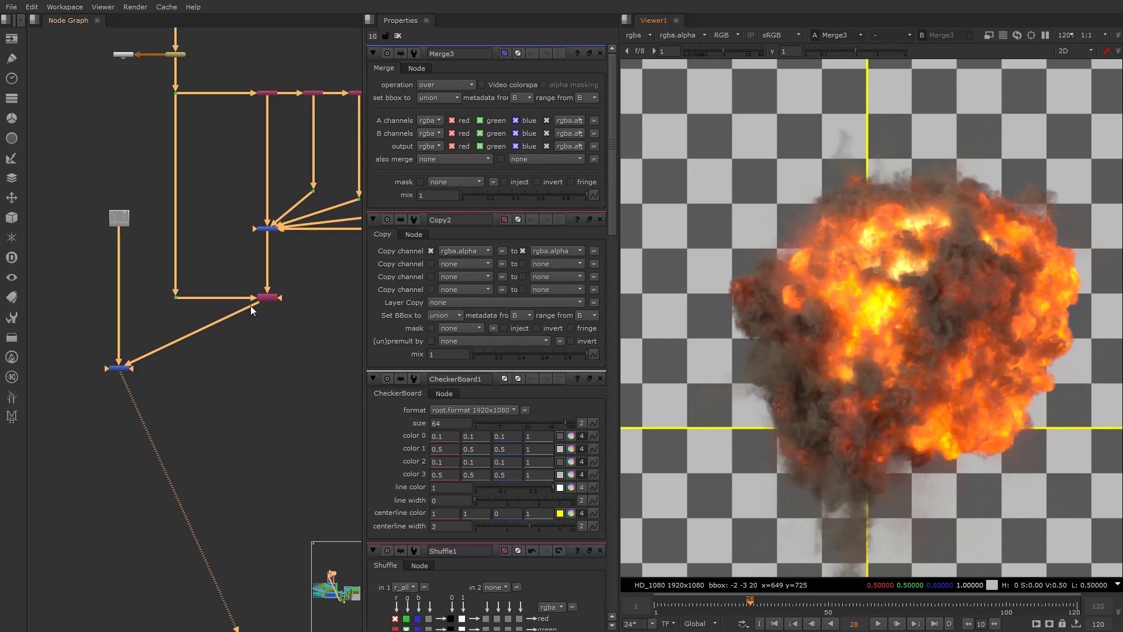
- Delete the test Merge and the CheckerBoard node
mouse_move(252, 310)
left_mouse_down()
mouse_move(268, 232)
mouse_move(267, 298)
left_mouse_up()
left_click(247, 413)
left_click_drag(70, 325, 156, 402)
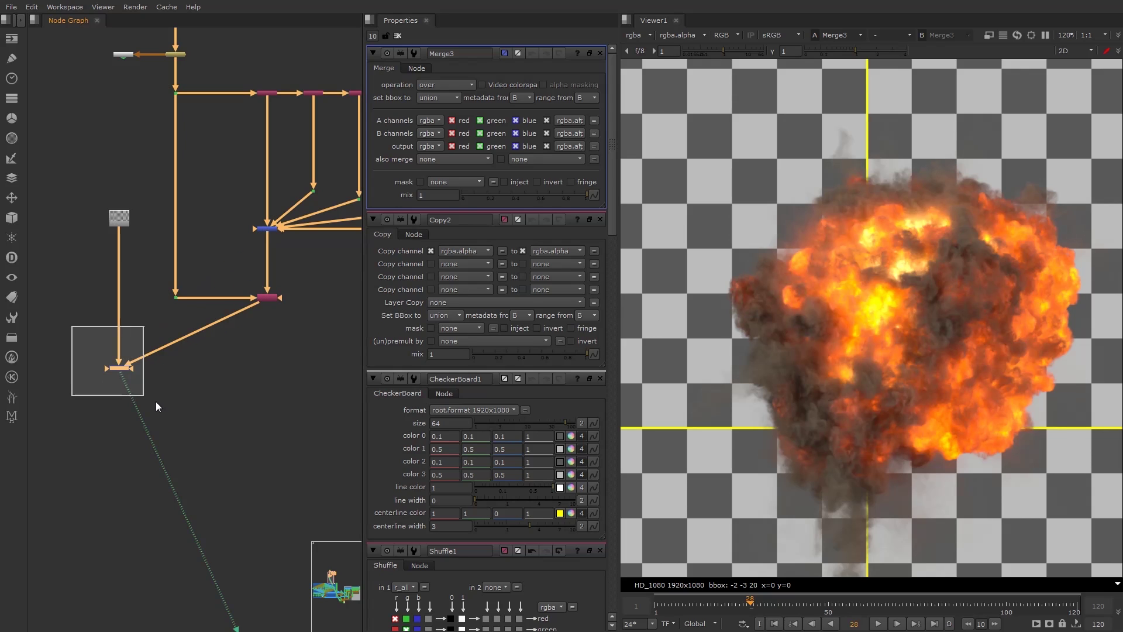
key("Delete")
key("Delete")
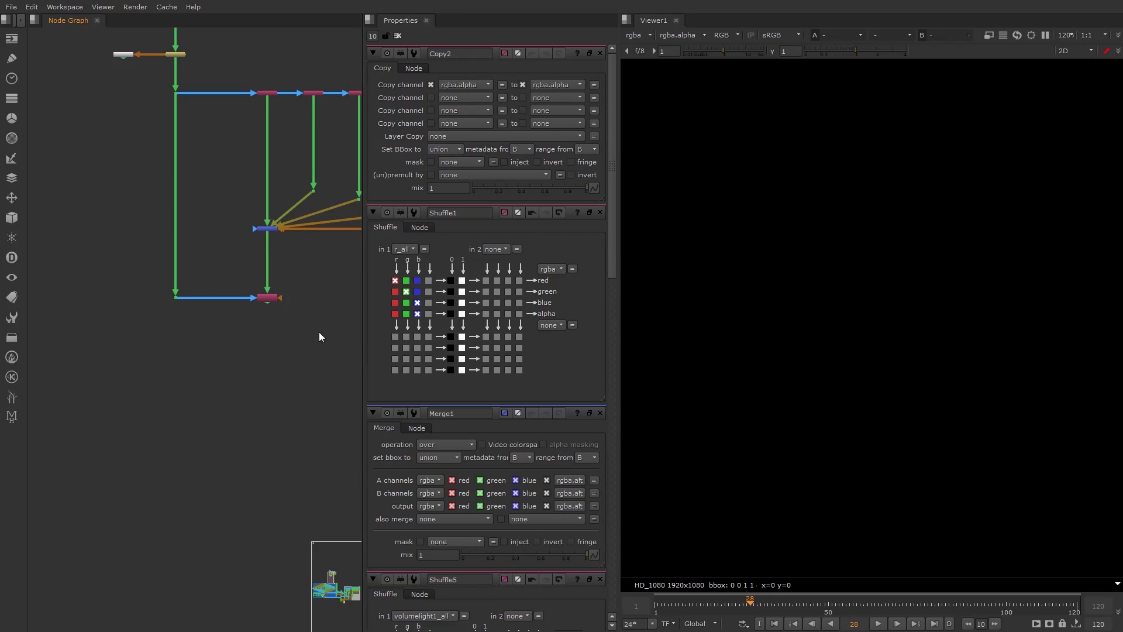
- Shift the Read node's column, including its attached nodes and Dots, slightly closer to the row of Shuffle nodes
scroll(299, 317, "down", 2)
middle_click_drag(297, 296, 234, 322)
left_click_drag(56, 60, 194, 377)
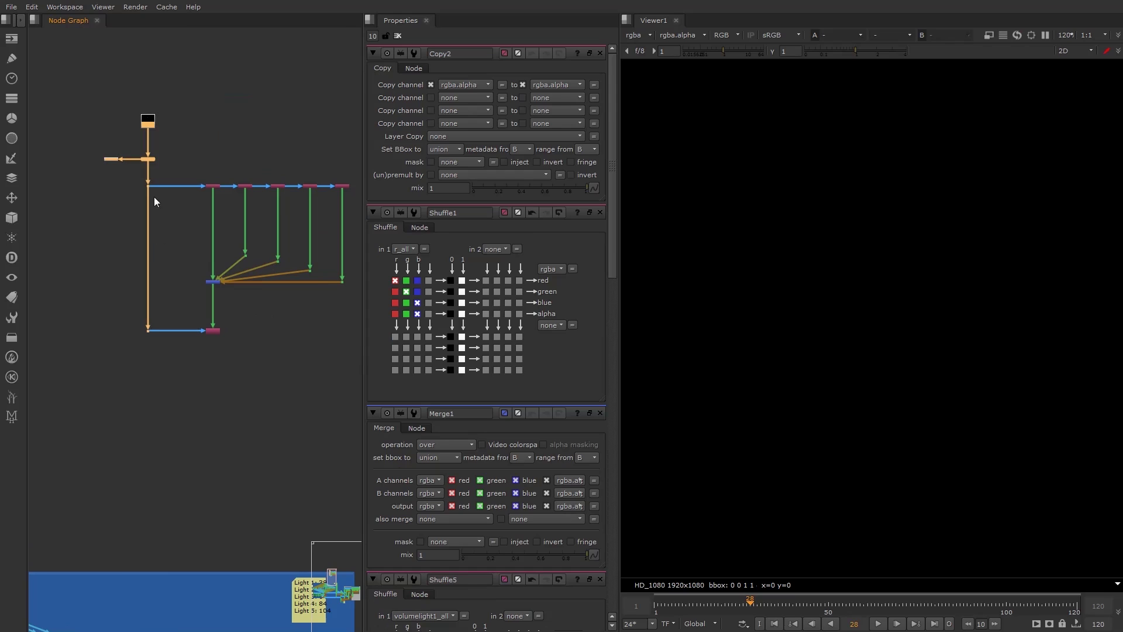
left_click_drag(149, 160, 162, 161)
left_click(283, 258)
scroll(206, 241, "down", 1)
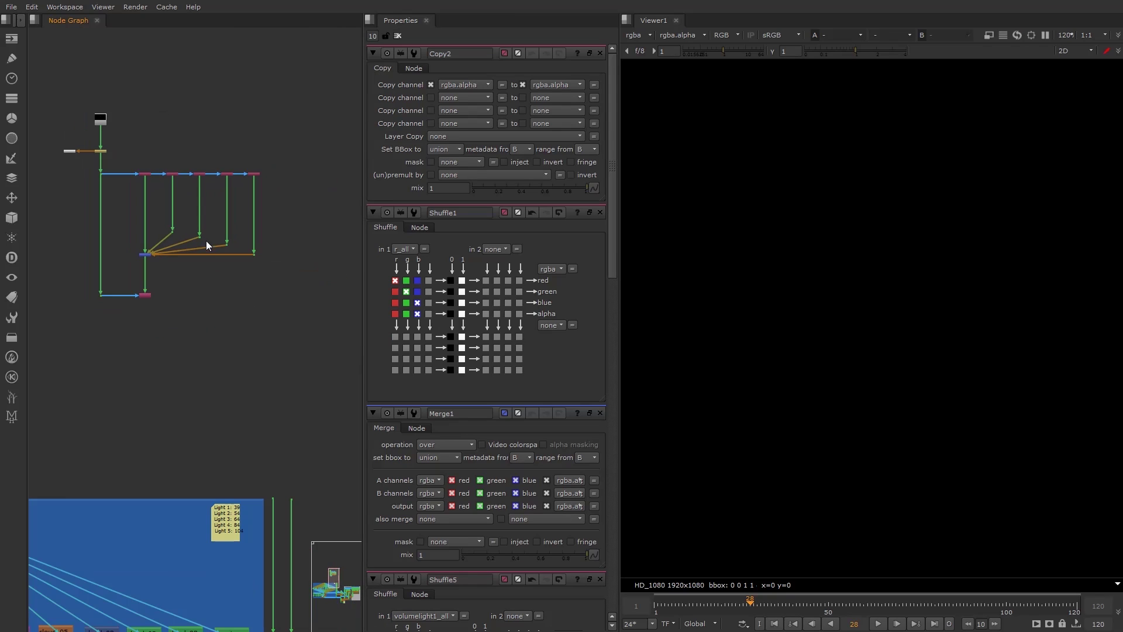
- View the Copy node's output with the whole explosion frame in sight
left_click(161, 293)
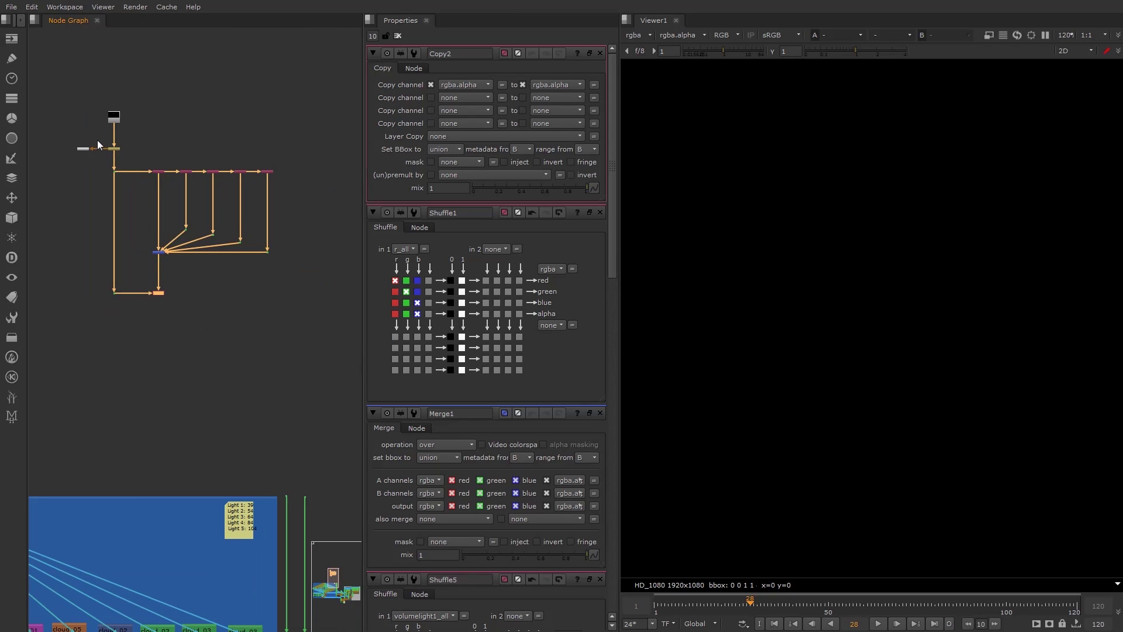
scroll(167, 324, "up", 2)
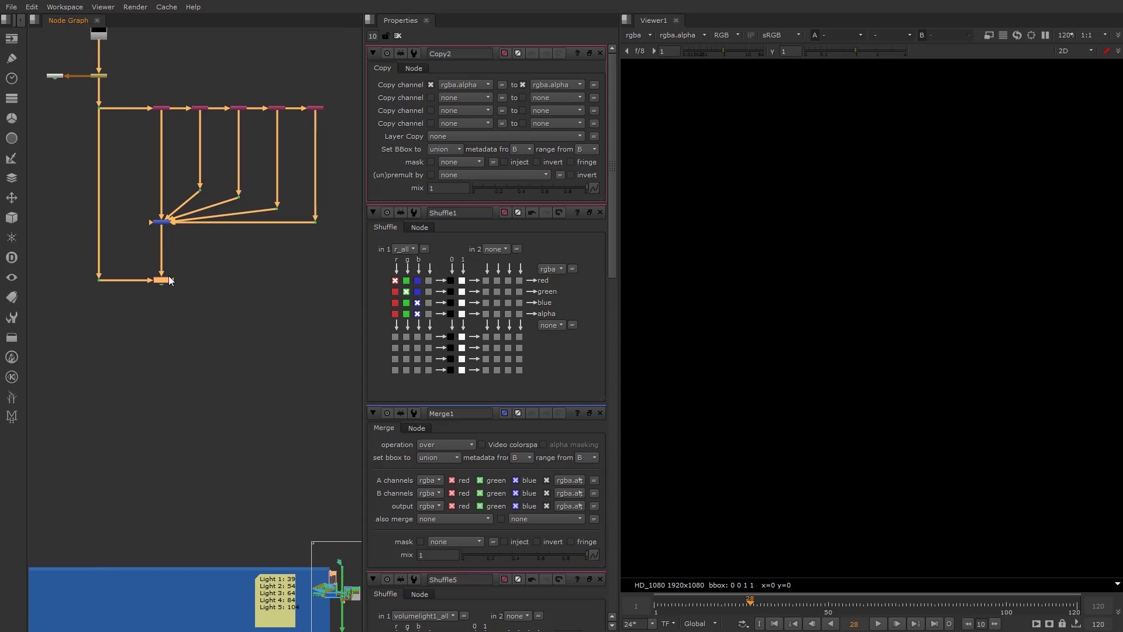
key("1")
scroll(936, 329, "down", 5)
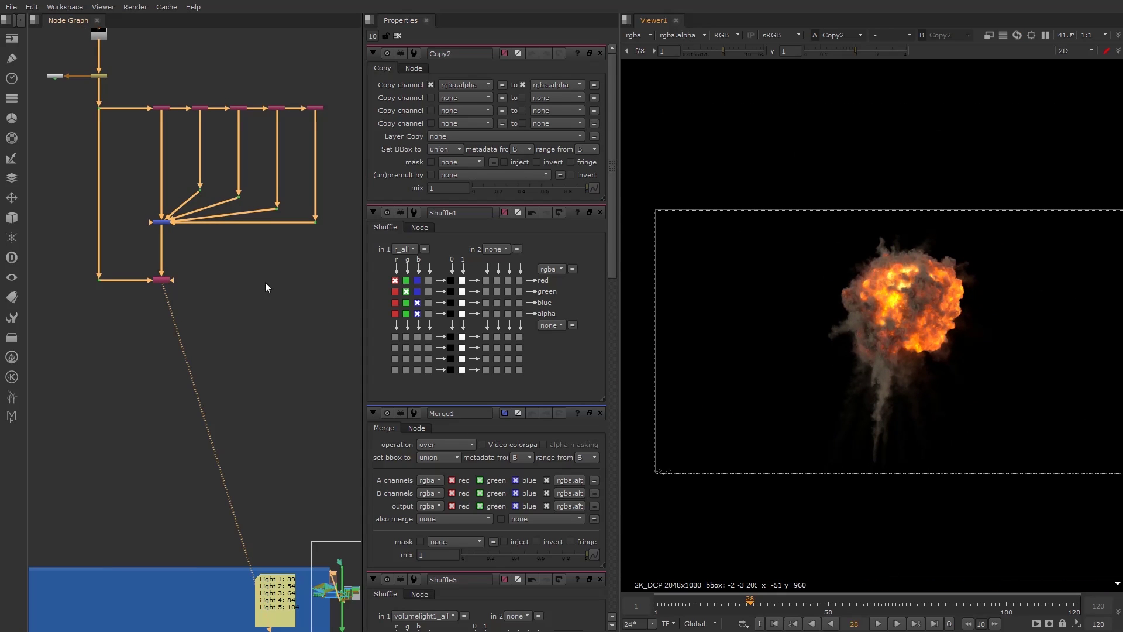
left_click(187, 293)
key("Tab")
type("drop")
key("Return")
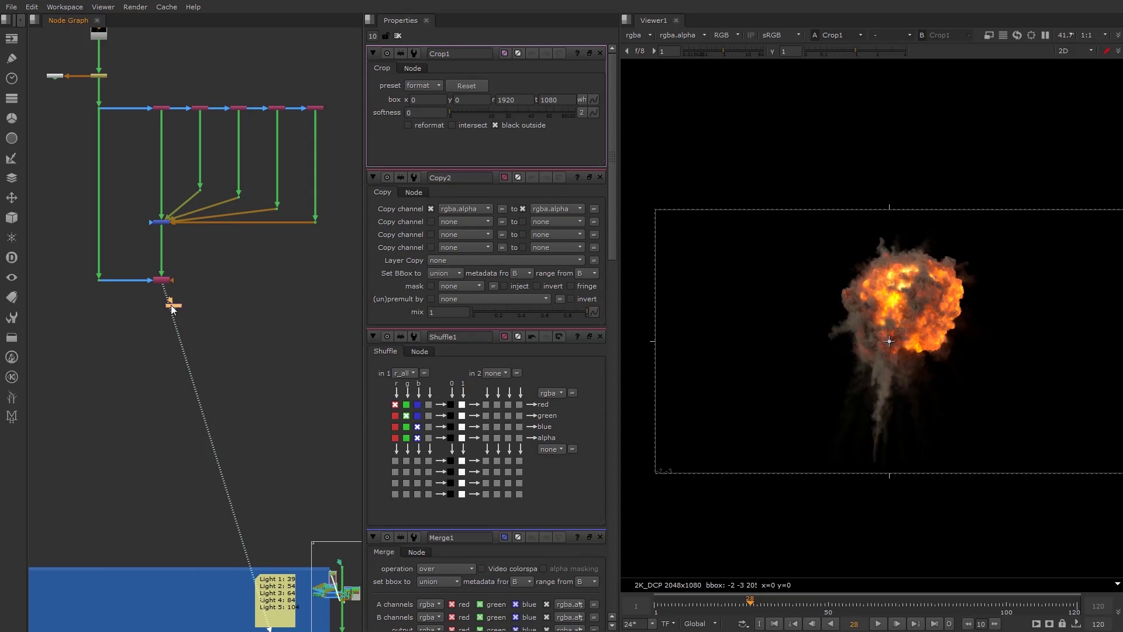
left_click(161, 313)
left_click(229, 265)
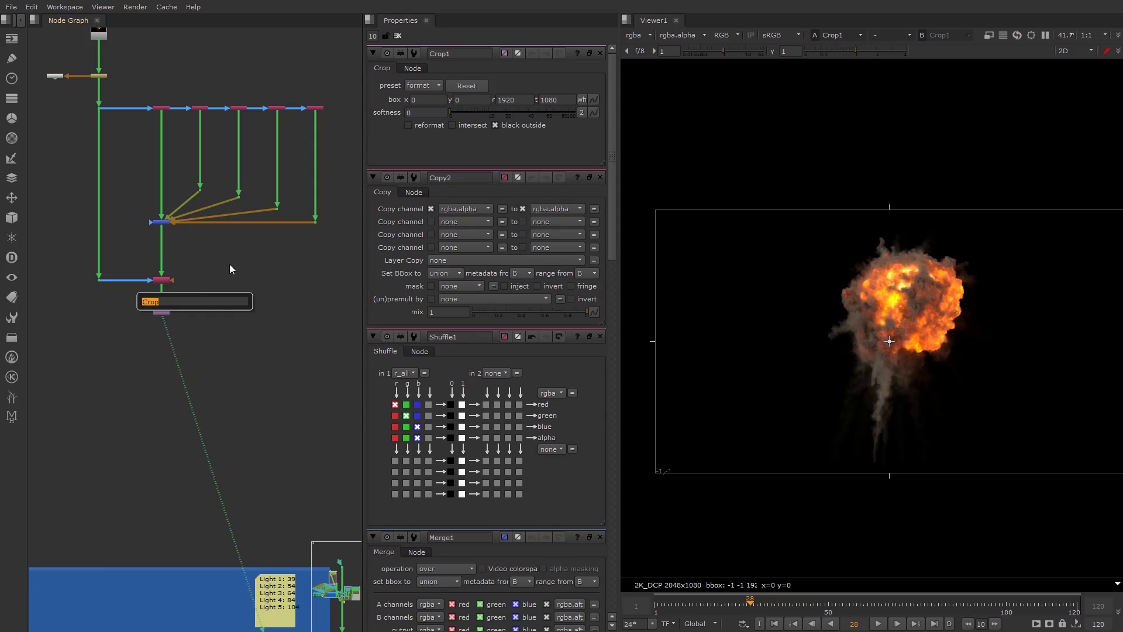
left_click(230, 265)
left_click(163, 312, "ctrl")
- Add a Crop node and connect it directly below the Copy node, in line with the Merge
key("Tab")
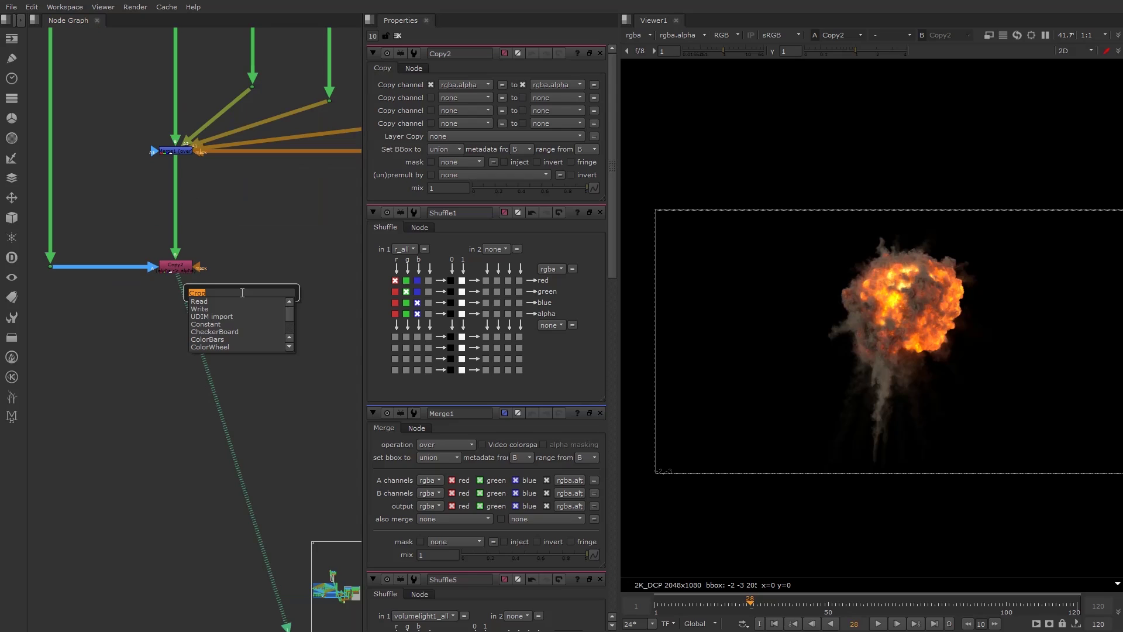
type("crop")
key("Return")
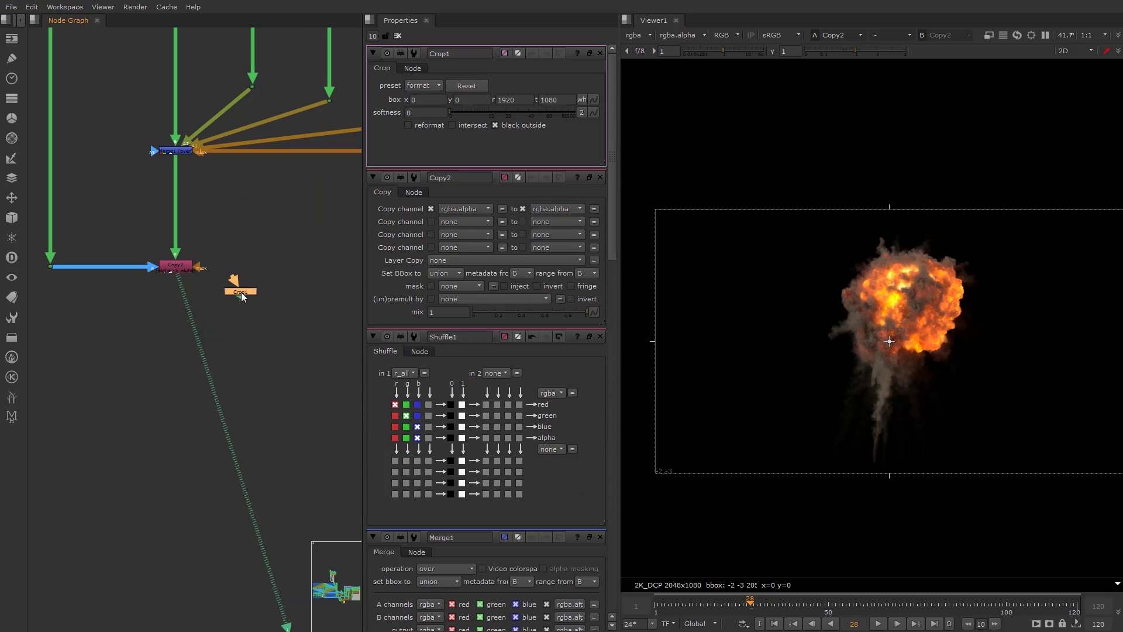
left_click_drag(244, 296, 174, 360)
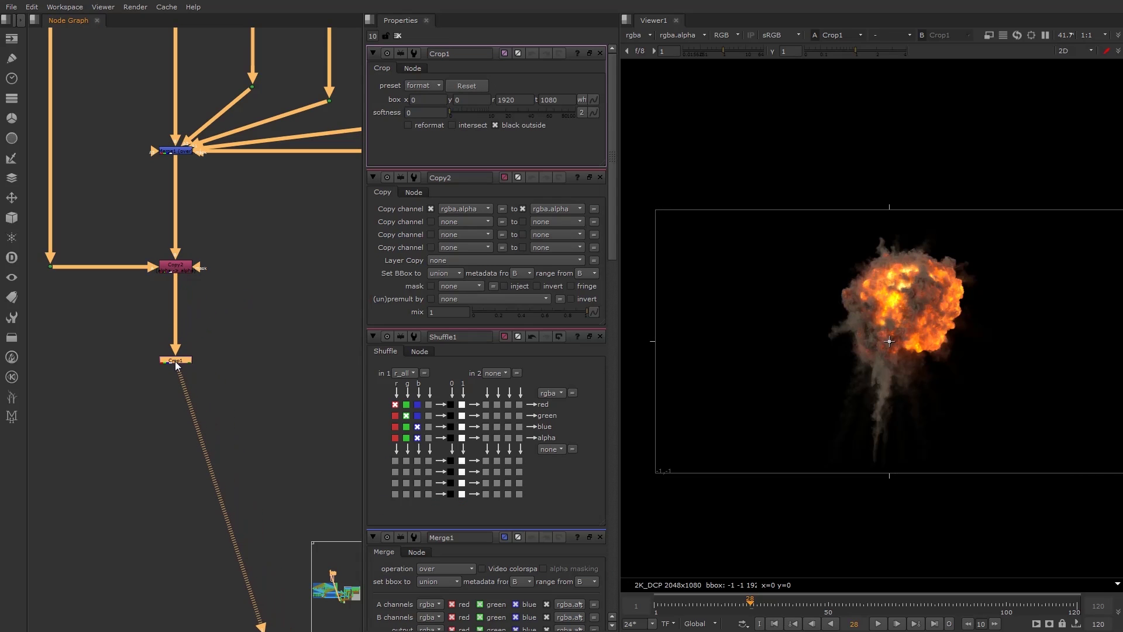
- Narrow the crop box around the explosion to about x 484 and r 1496, judging the extent at frame 40
left_click_drag(655, 341, 783, 342)
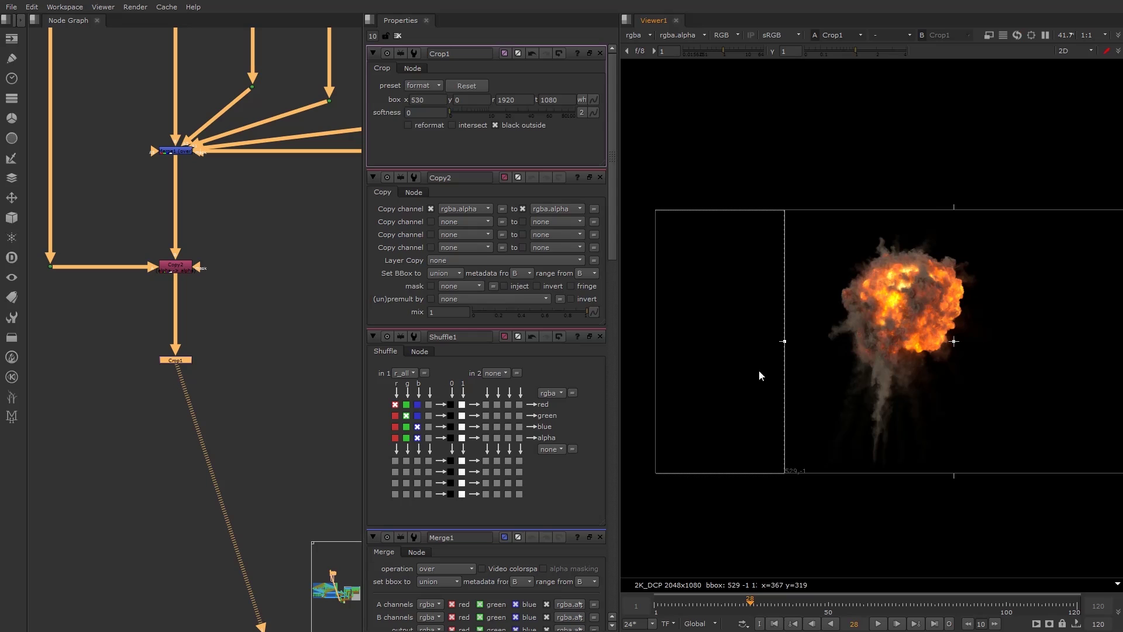
left_click_drag(755, 608, 792, 592)
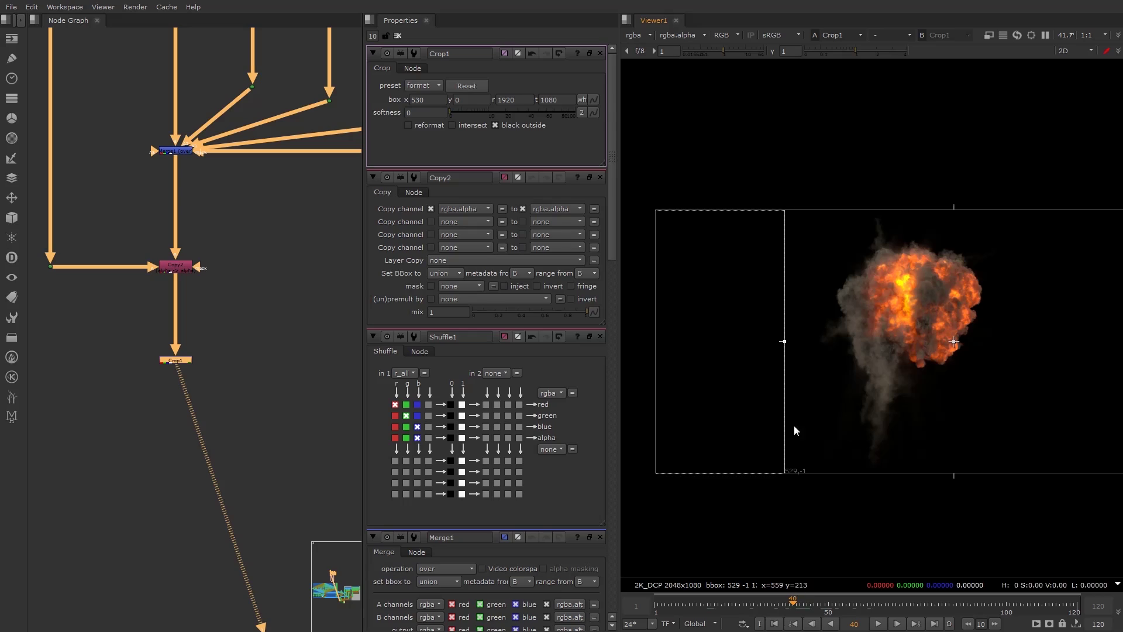
mouse_move(786, 342)
left_mouse_down()
mouse_move(760, 342)
mouse_move(772, 344)
left_mouse_up()
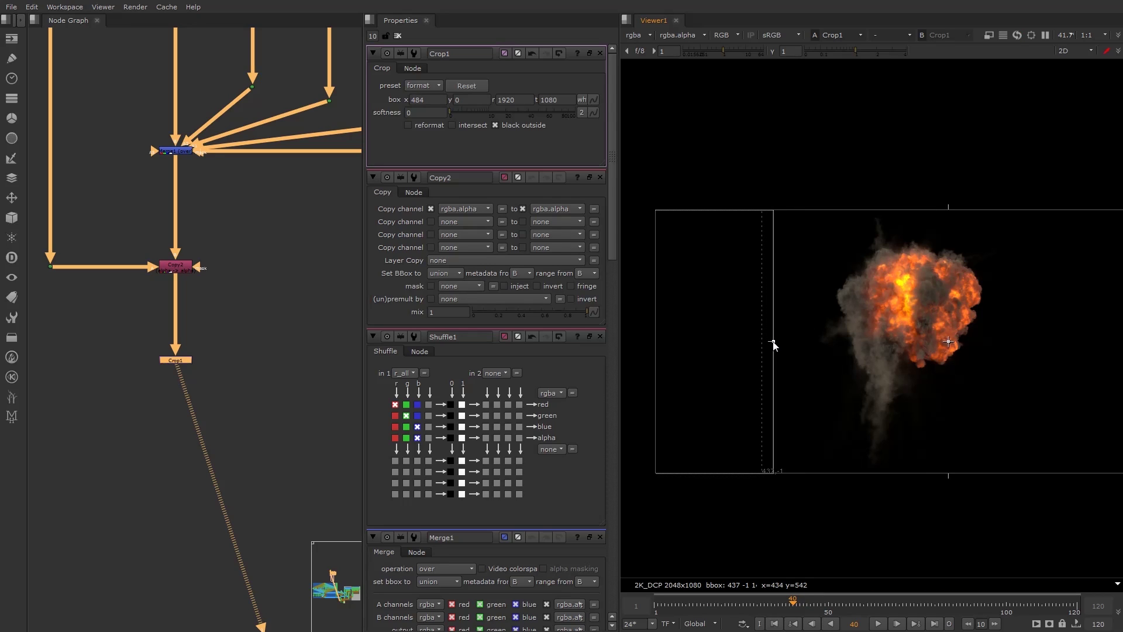
middle_click_drag(988, 370, 875, 382)
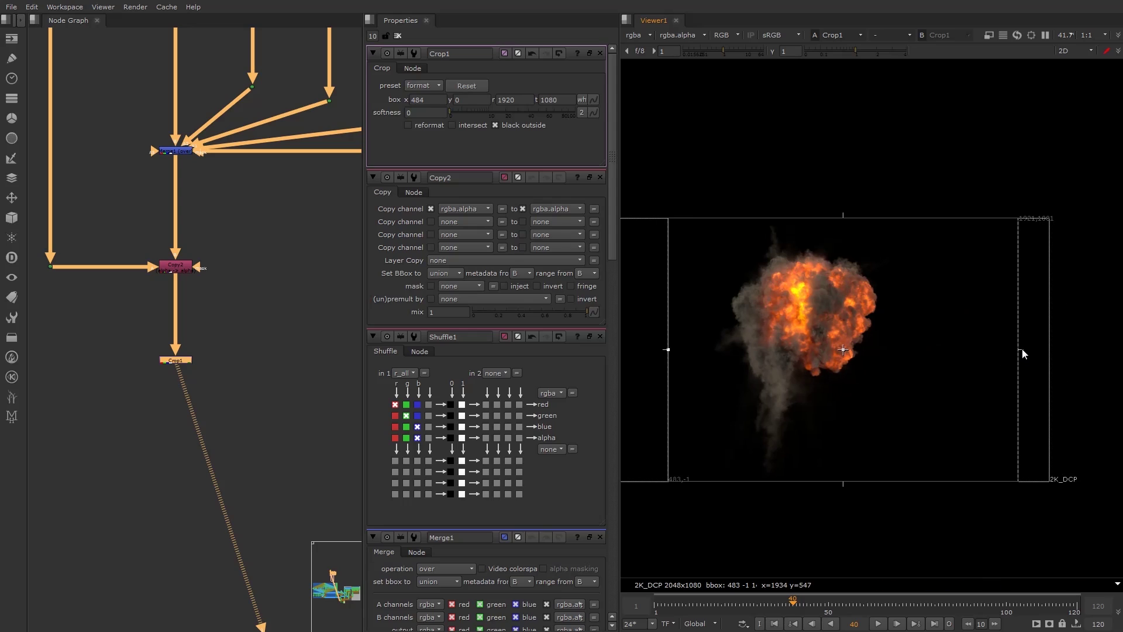
left_click_drag(1021, 350, 920, 358)
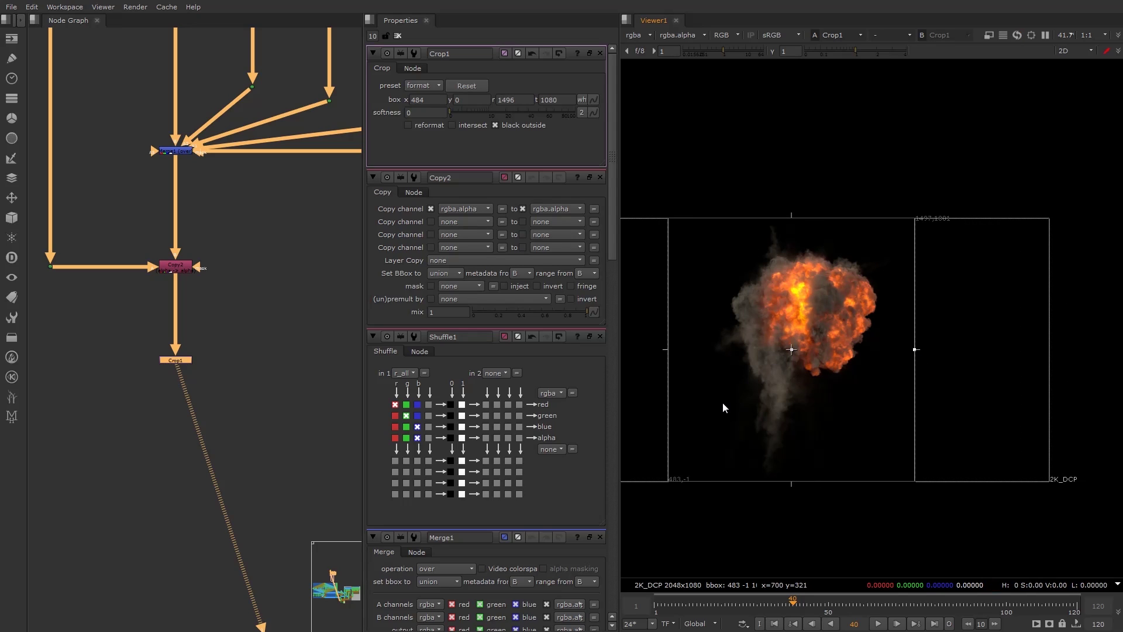
- Close all open node properties and add a Retime node below the Crop node
key("Tab")
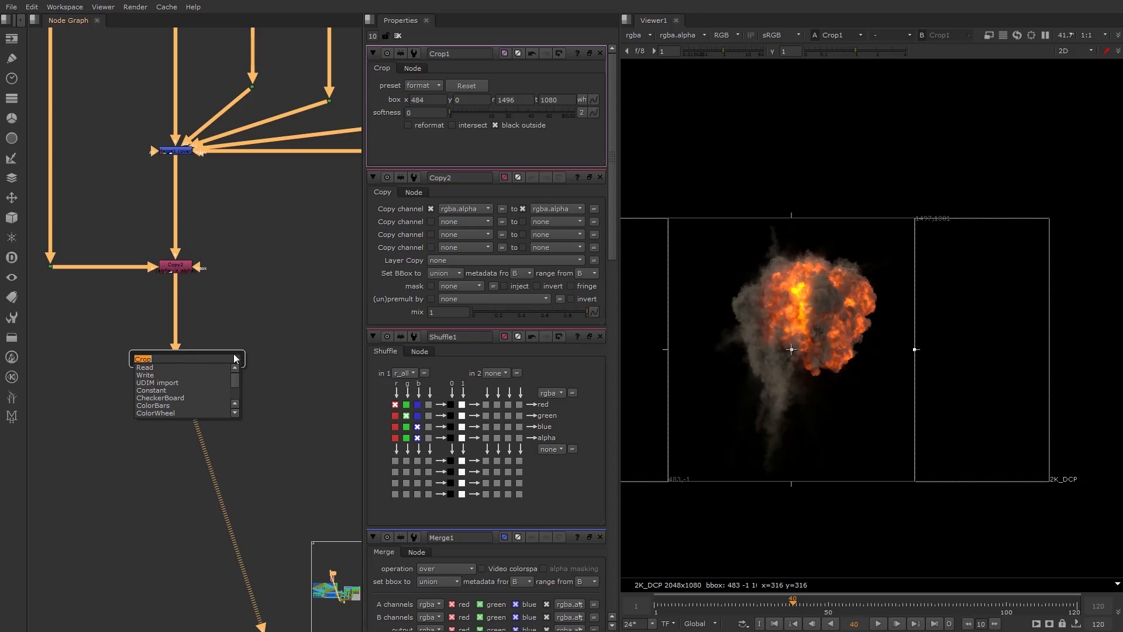
key("Return")
left_click(398, 35)
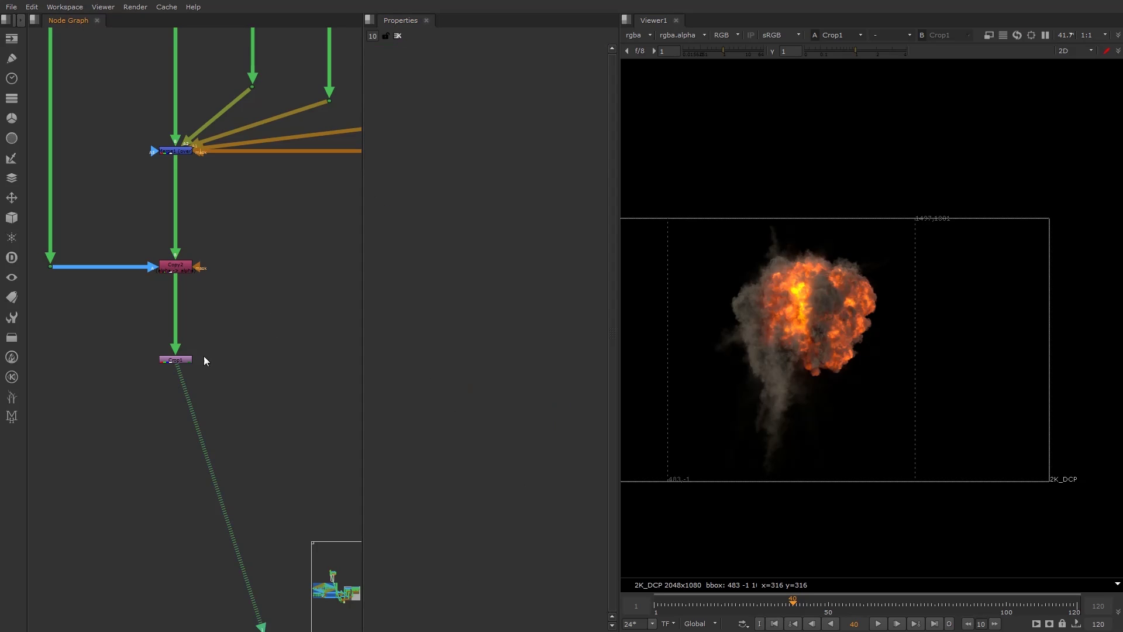
key("Tab")
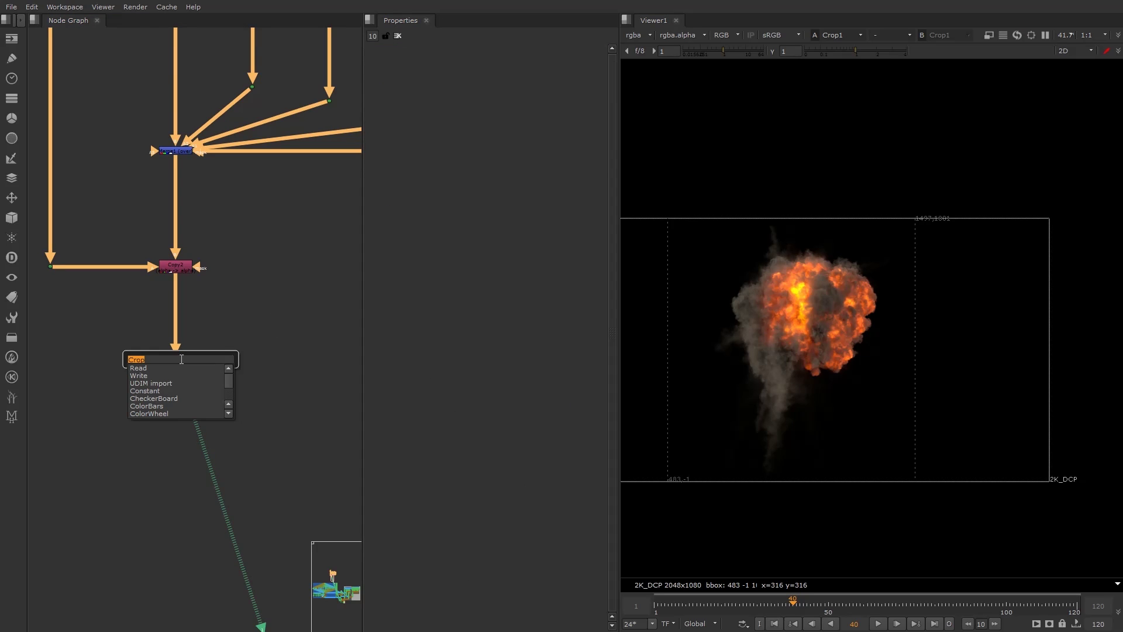
type("retim")
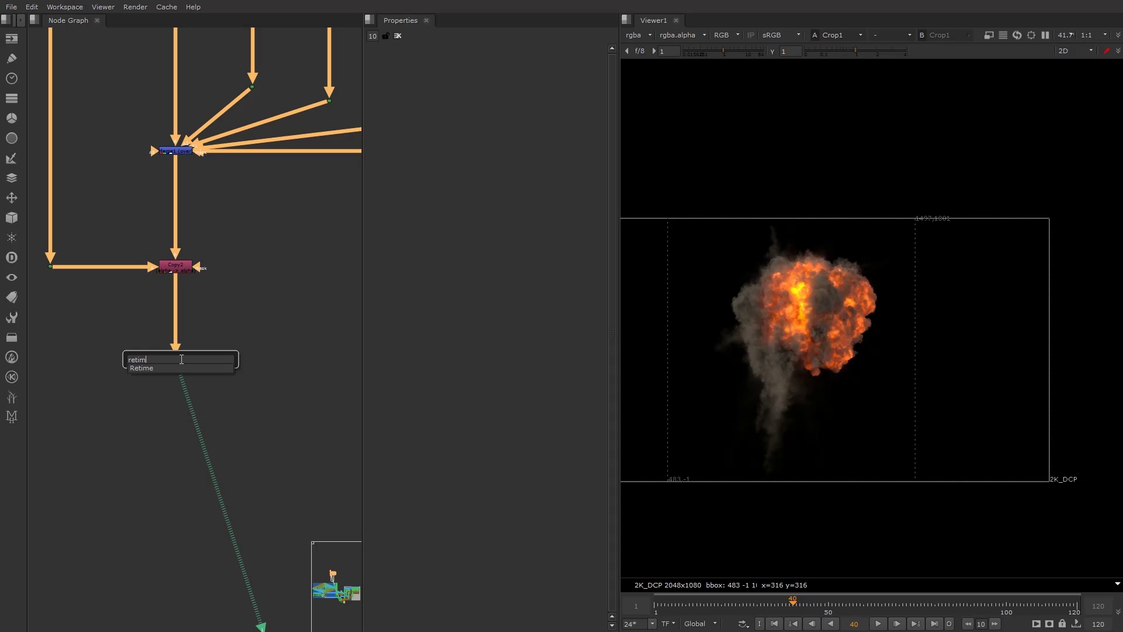
key("Return")
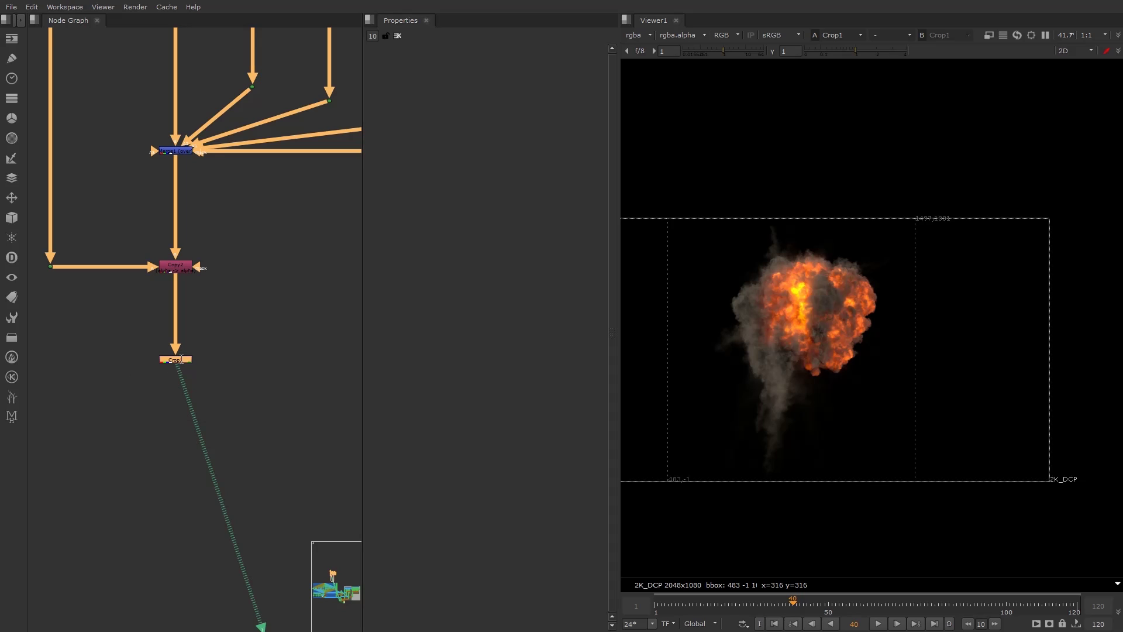
left_click_drag(181, 373, 181, 441)
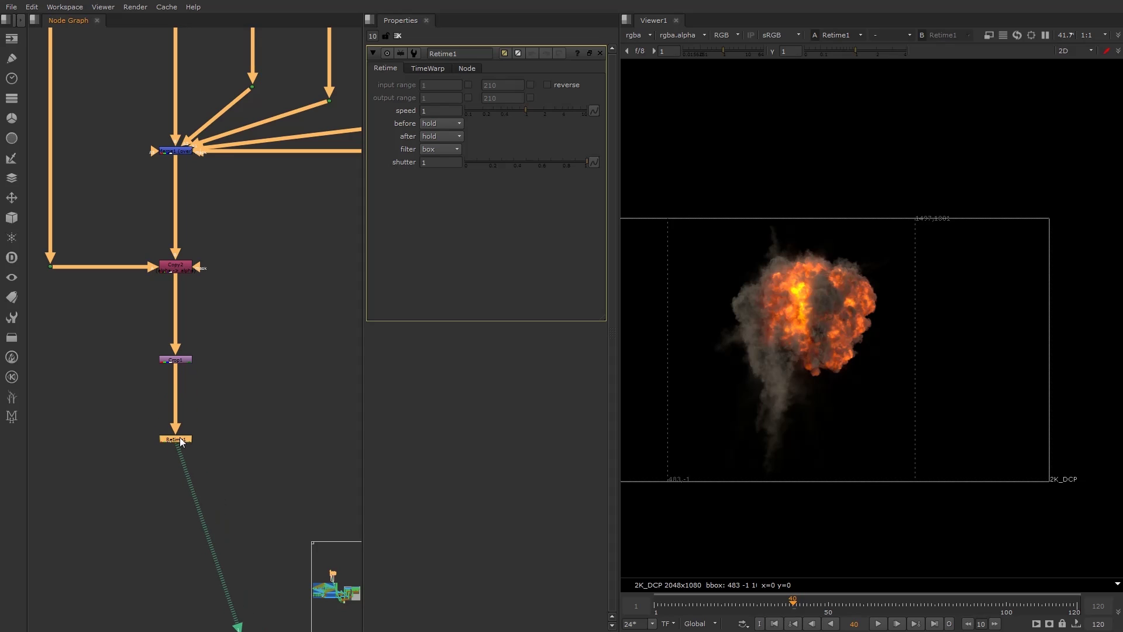
- Set the Retime node's speed to 2
left_click(422, 110)
type("2")
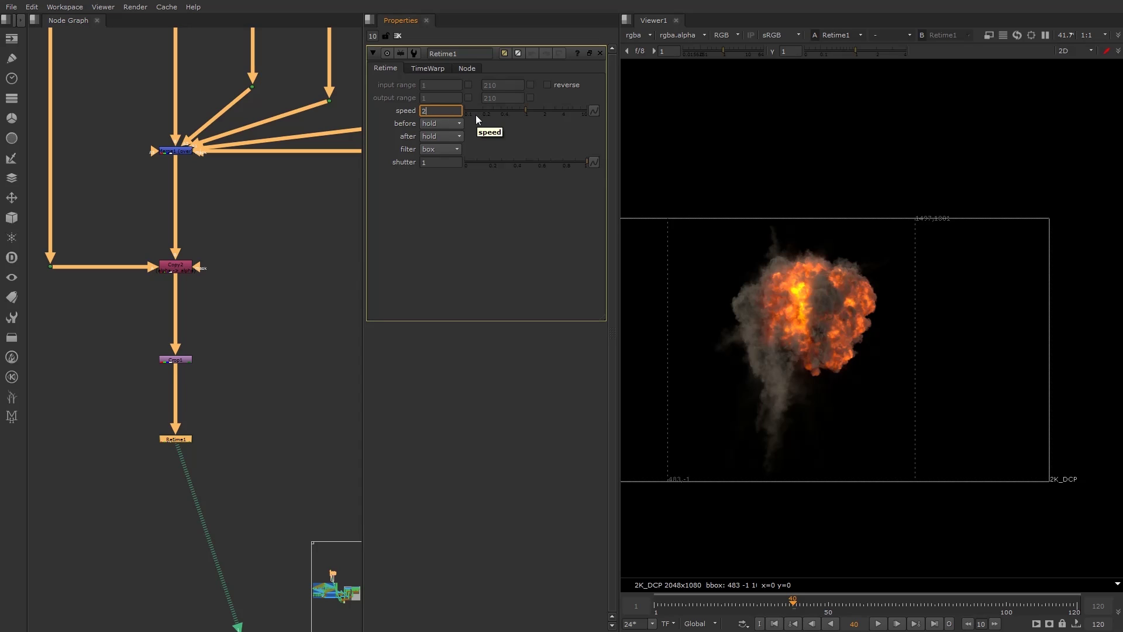
key("Return")
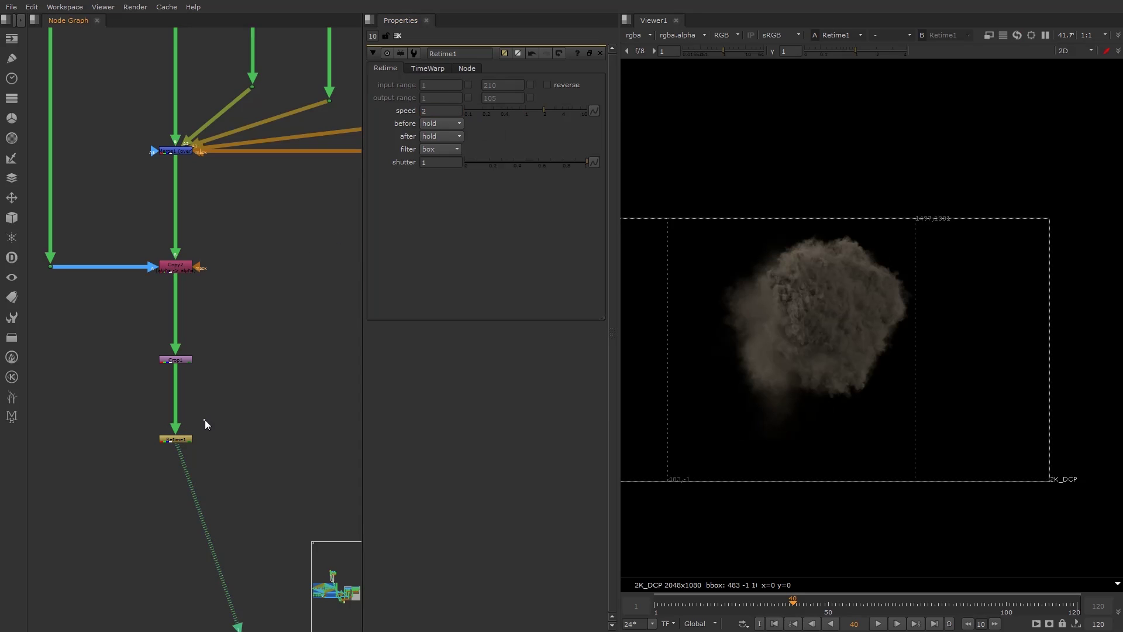
scroll(186, 435, "down", 4)
middle_click(207, 423)
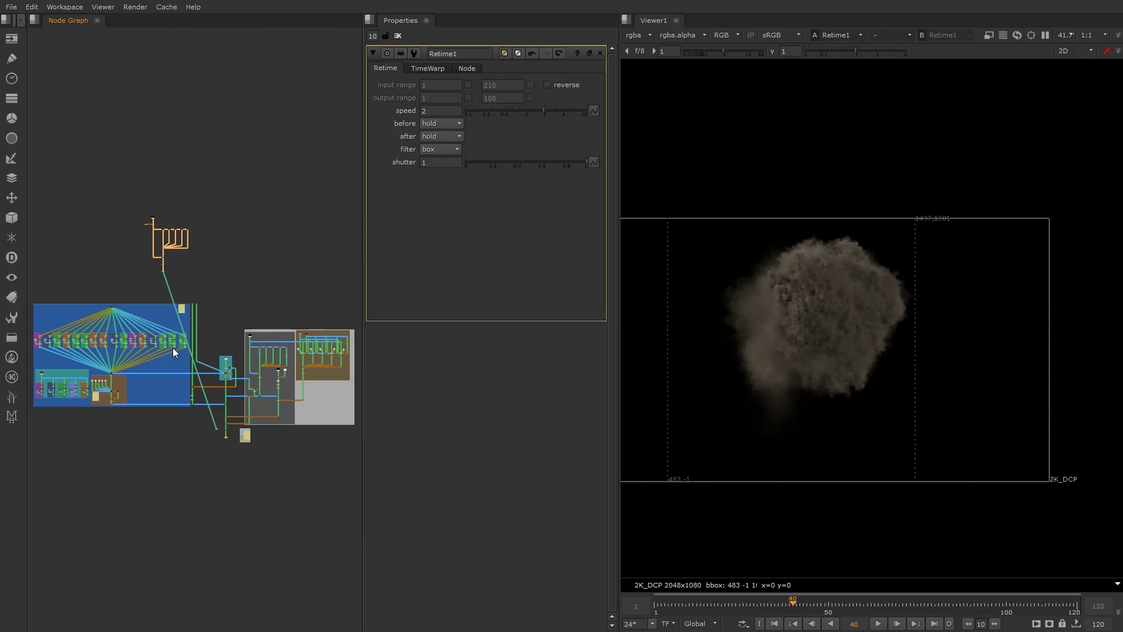
scroll(167, 258, "up", 9)
scroll(167, 285, "up", 3)
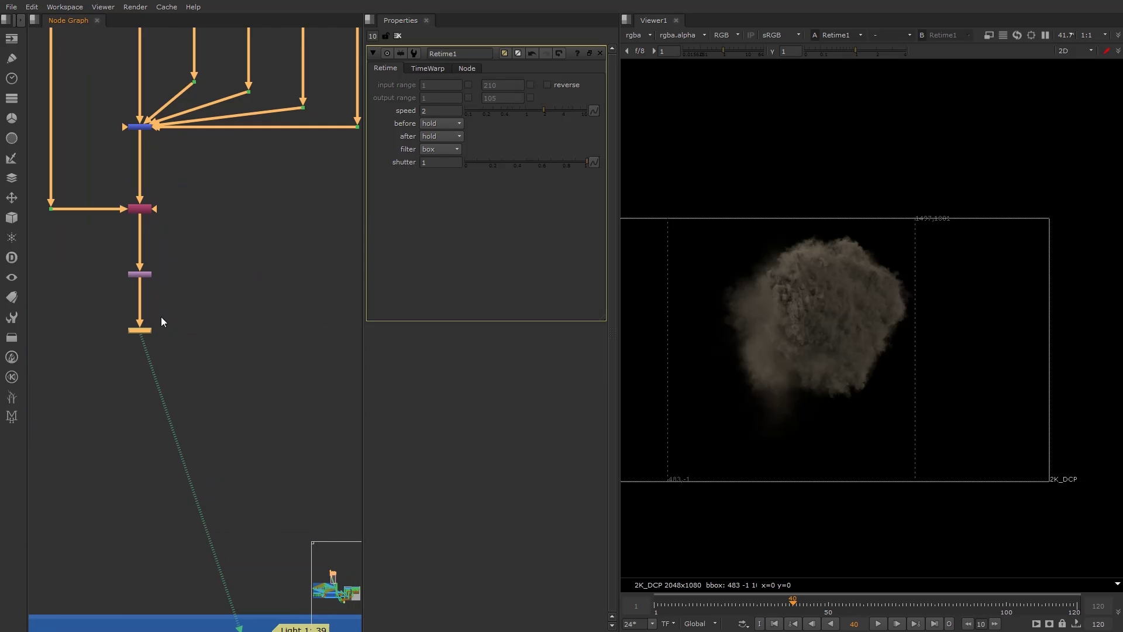
scroll(148, 330, "up", 3)
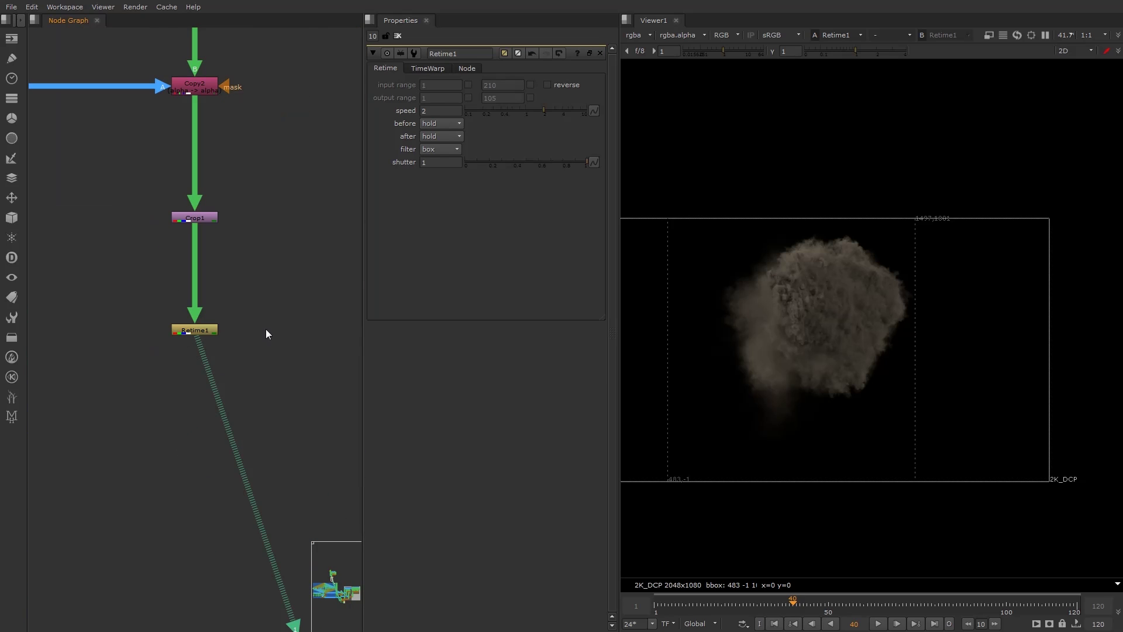
- Add a TimeOffset node after the Retime node and place it directly below
scroll(226, 346, "down", 2)
middle_click_drag(227, 345, 256, 265)
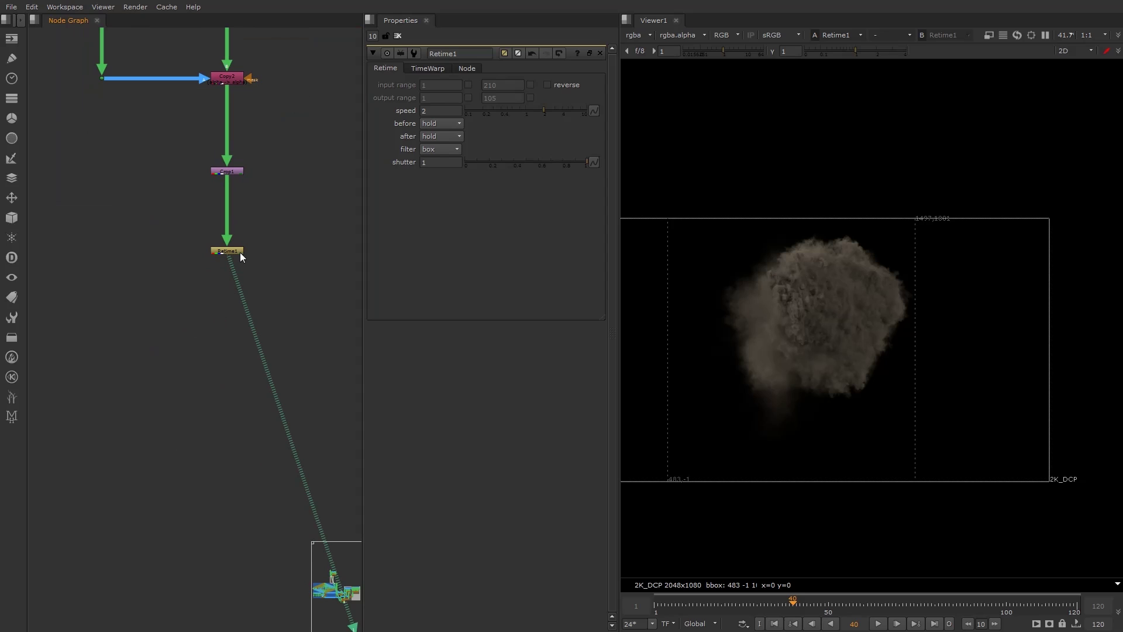
left_click(237, 252)
key("Tab")
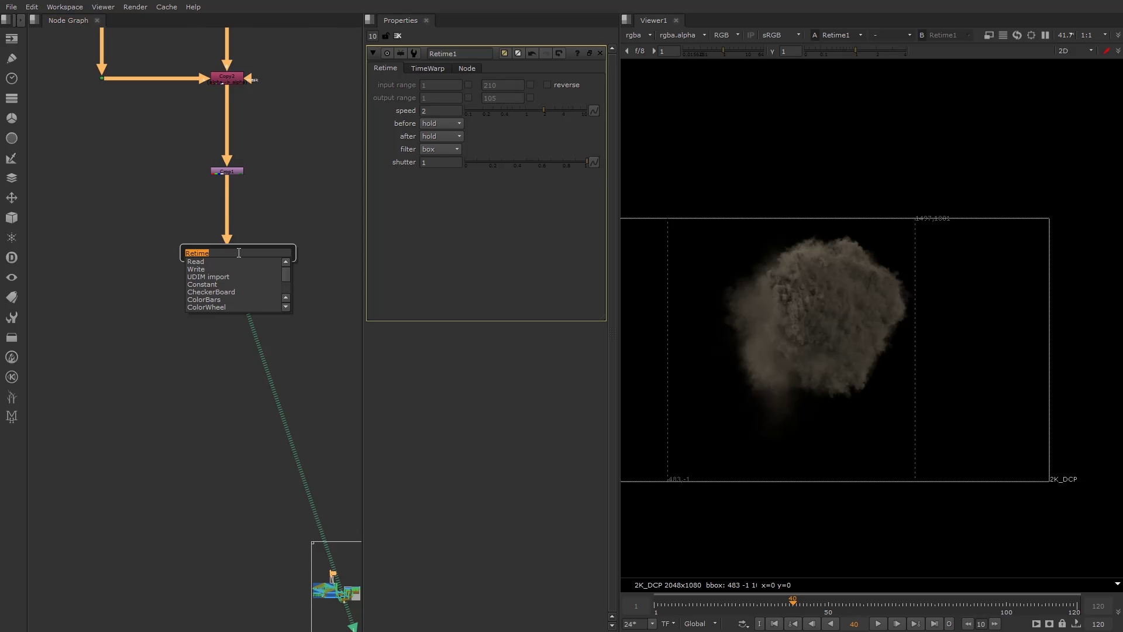
type("r")
key("BackSpace")
type("time")
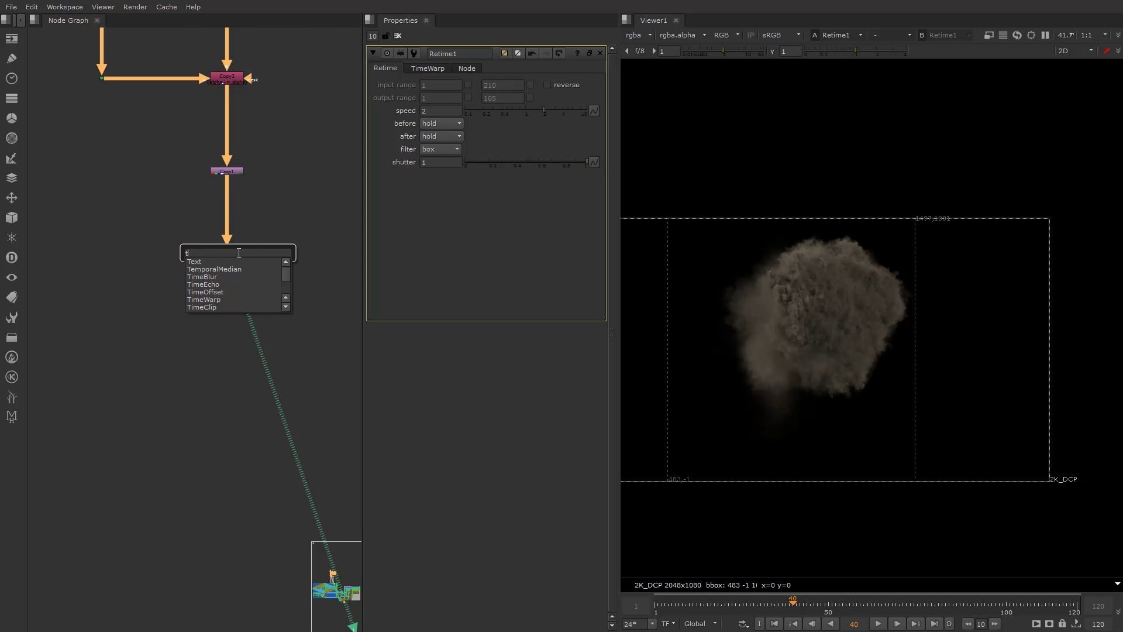
key("Down")
key("Down")
key("Down")
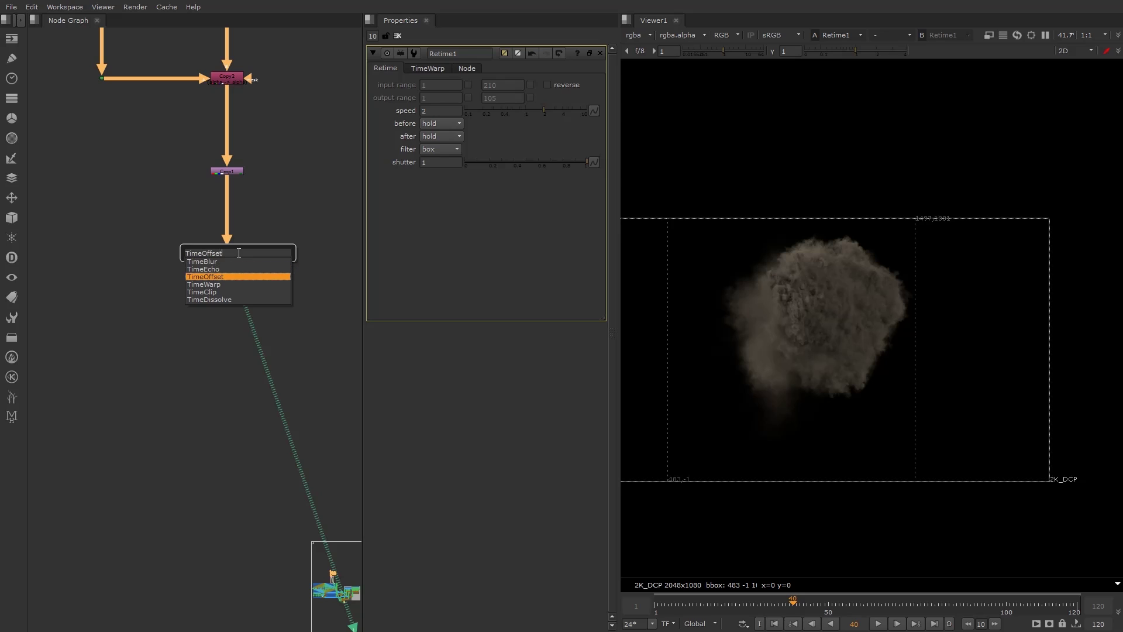
key("Return")
left_click_drag(234, 259, 235, 328)
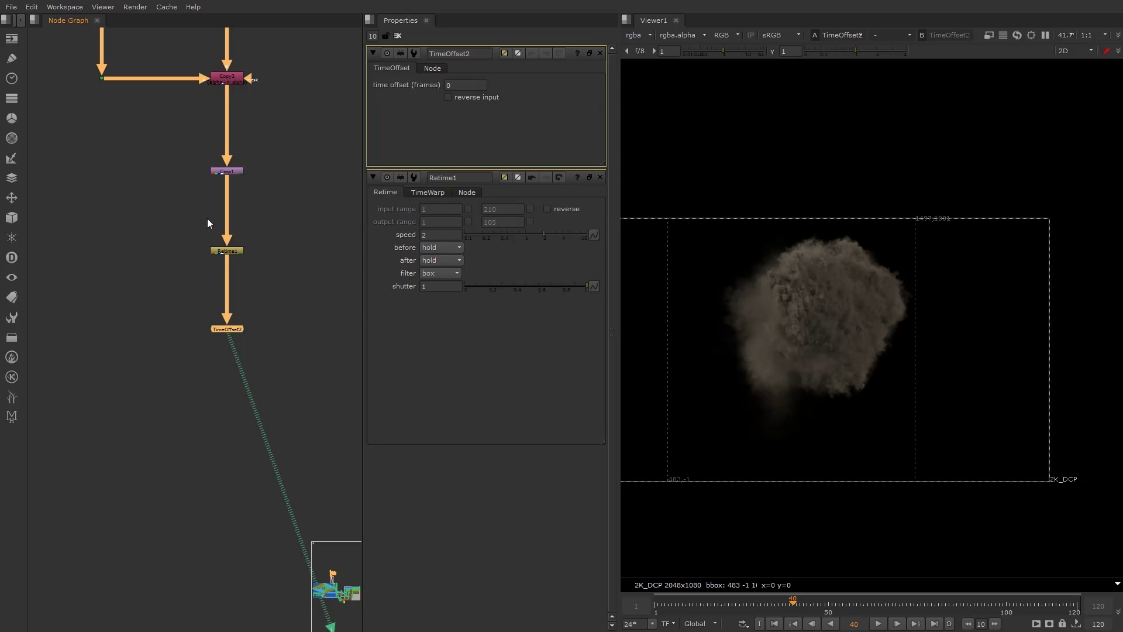
- Nudge the Read node and the Dots of the alpha pipe a little further towards the Shuffle nodes
left_click(167, 111)
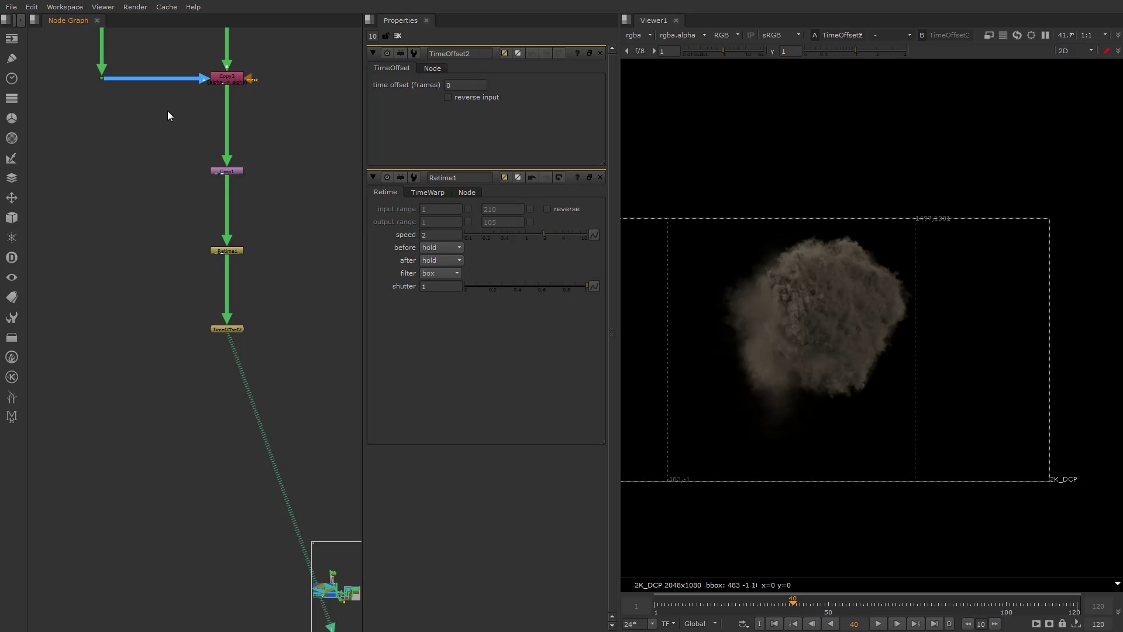
scroll(169, 209, "down", 5)
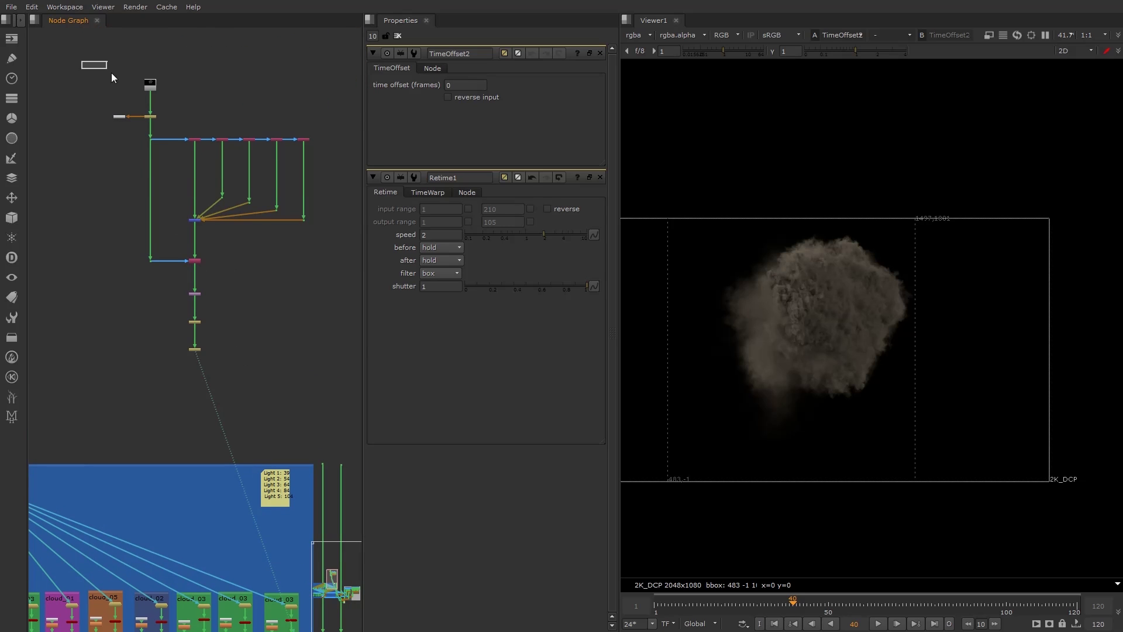
left_click_drag(112, 76, 159, 255)
left_click_drag(156, 82, 165, 81)
left_click(210, 74)
- Add a Card node after the TimeOffset node and place it directly below in the explosion branch
scroll(205, 363, "up", 3)
left_click(202, 359, "ctrl")
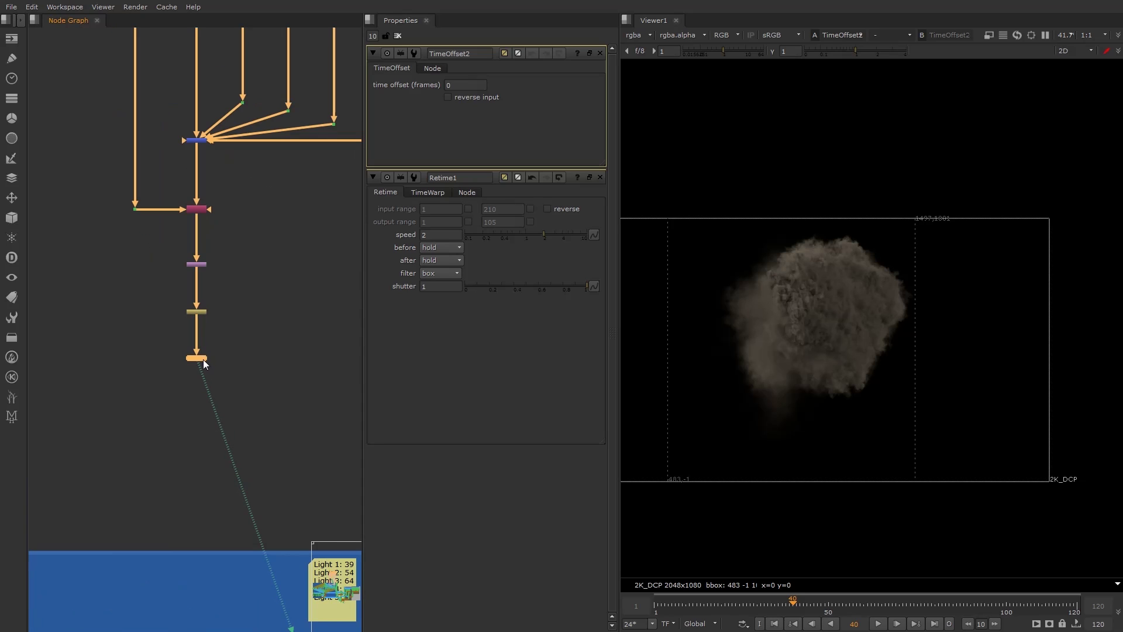
key("Tab")
type("card")
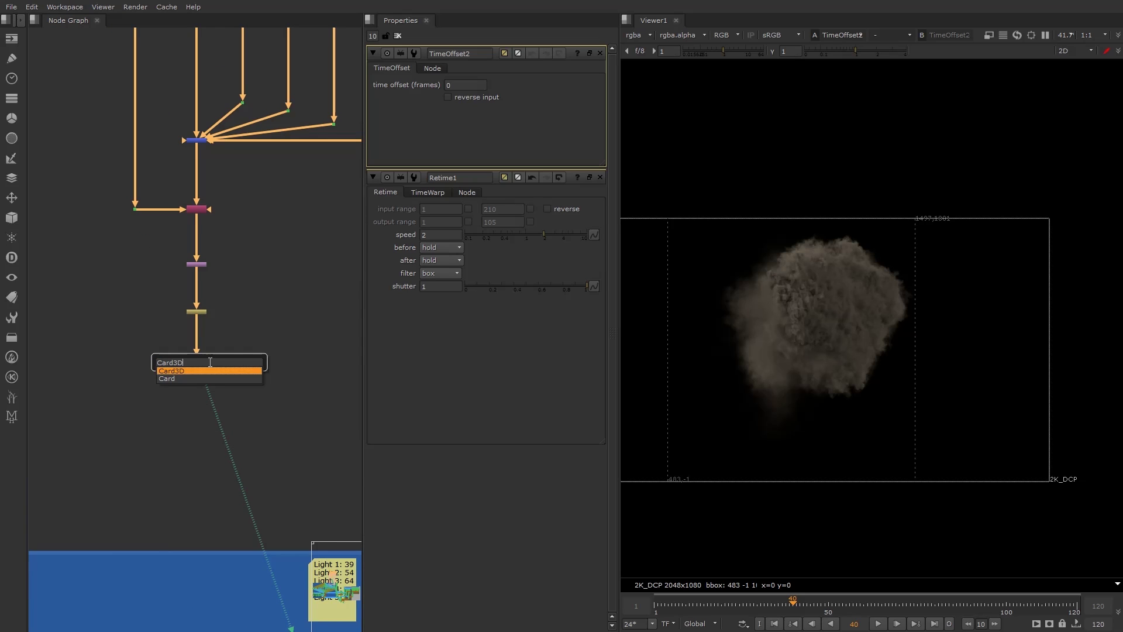
key("Return")
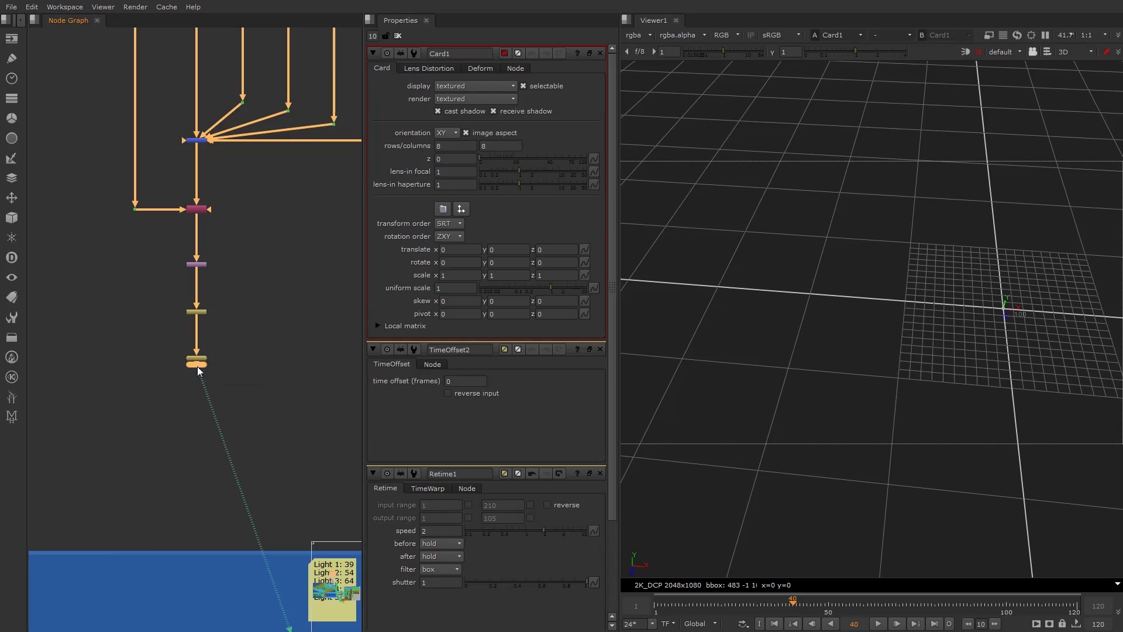
left_click_drag(198, 367, 199, 399)
left_click(201, 394)
left_click(201, 395)
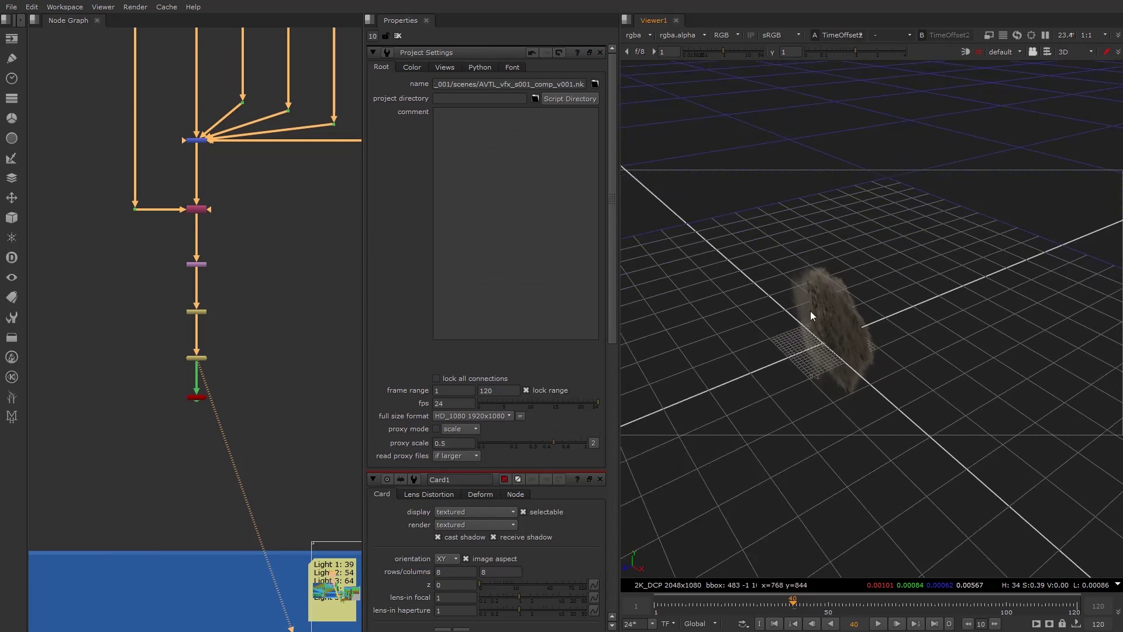
- Select Maya as the 3D control type in the Viewer Handles preferences and accept the settings
left_click_drag(809, 311, 851, 301, "ctrl")
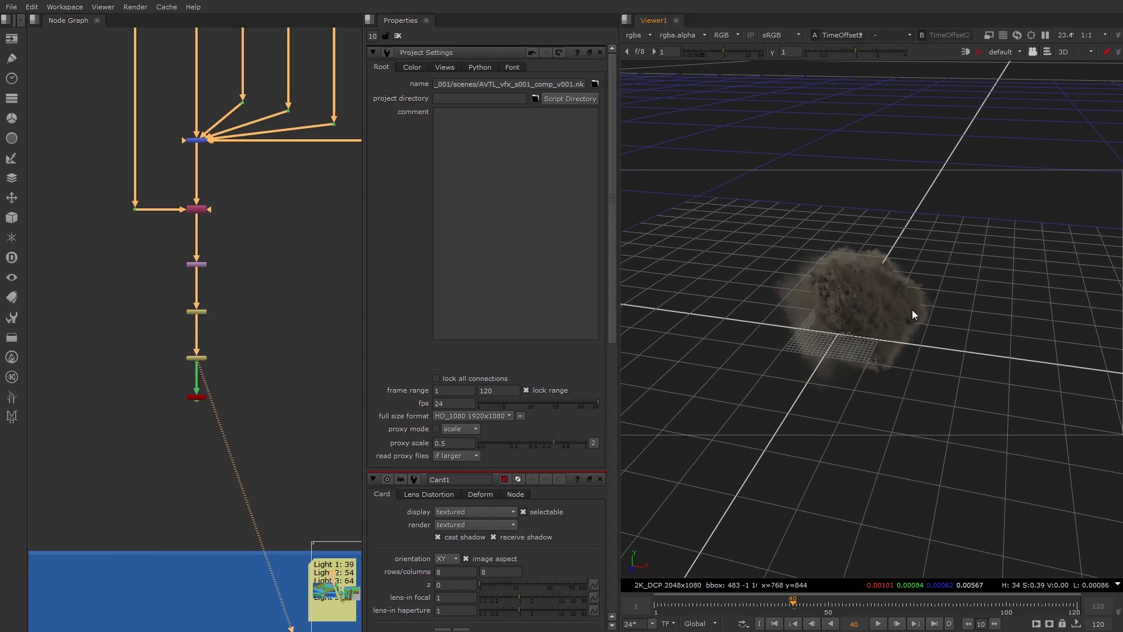
left_click_drag(914, 314, 995, 293, "ctrl")
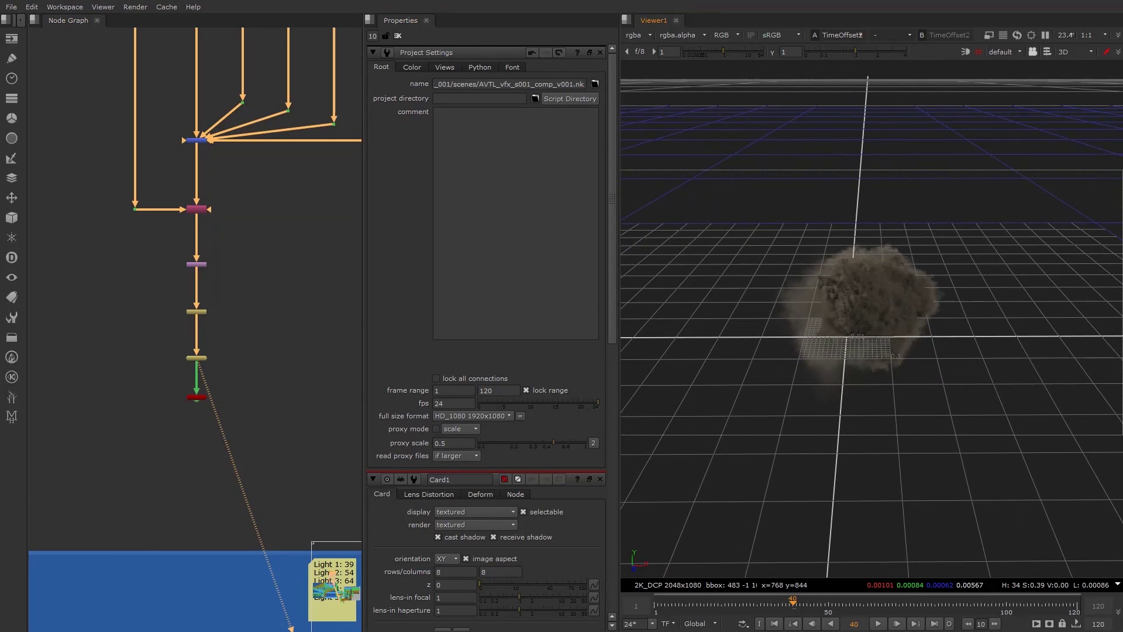
left_click(40, 8)
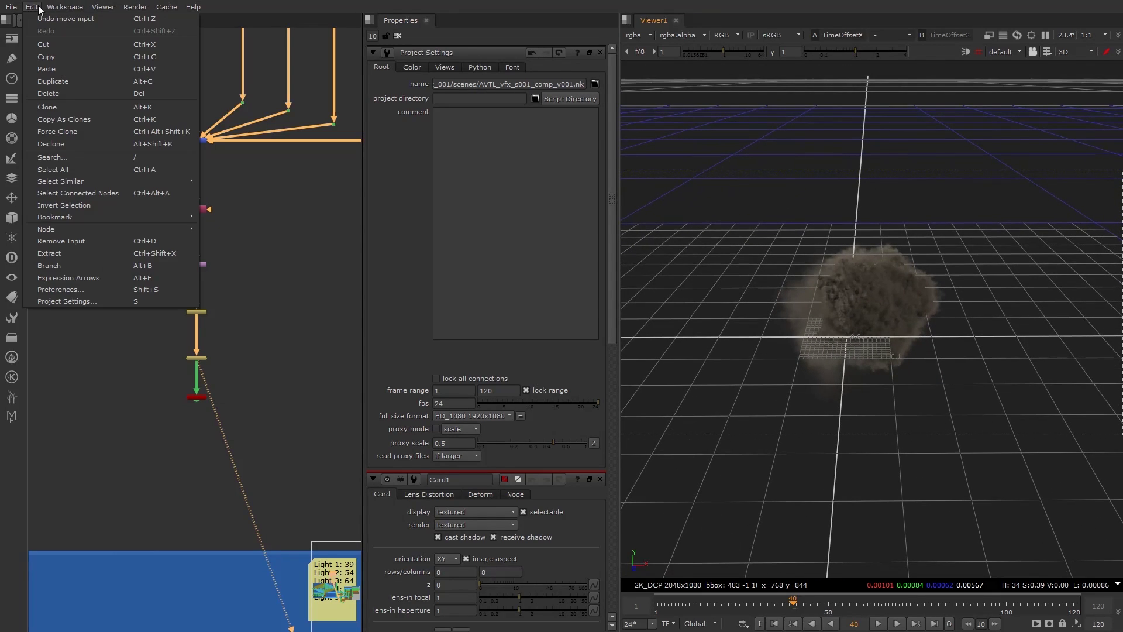
left_click(62, 289)
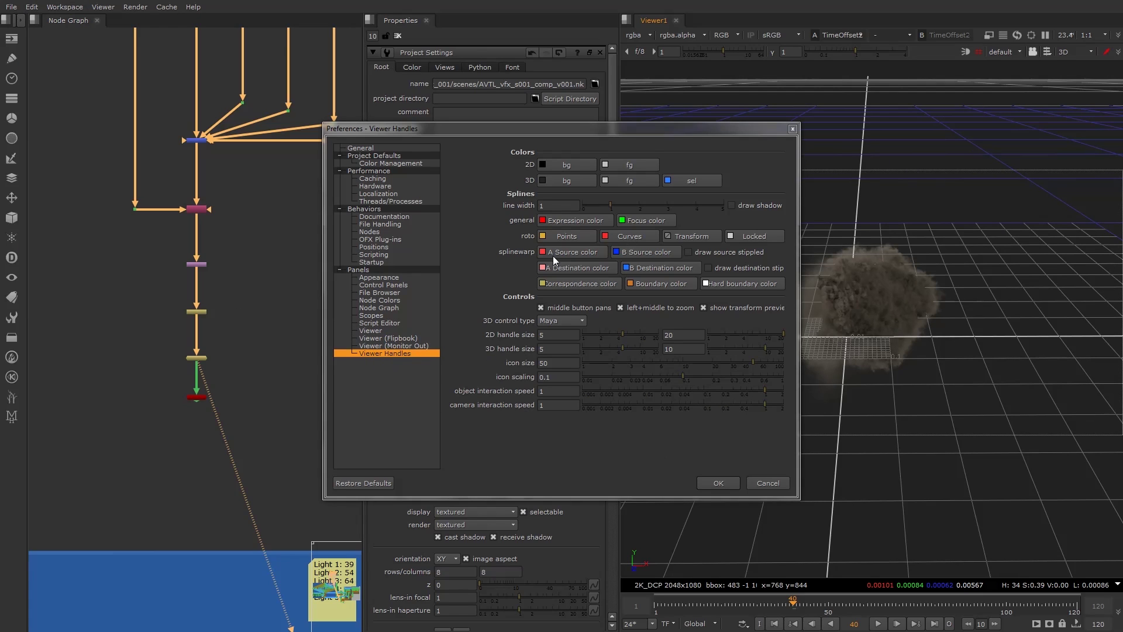
left_click(553, 323)
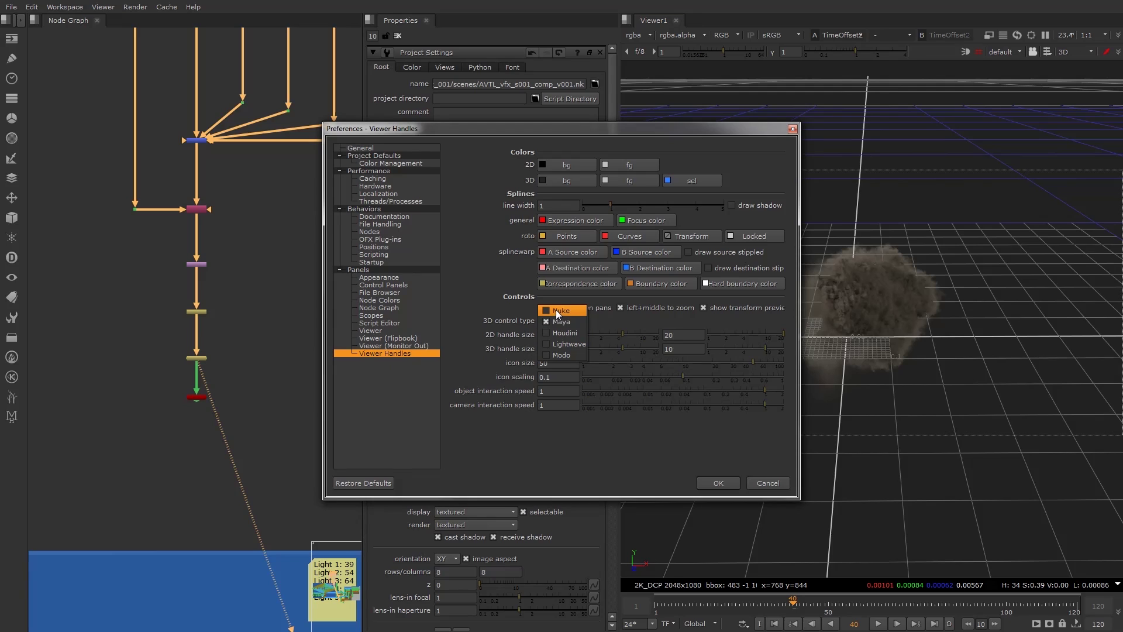
left_click(561, 323)
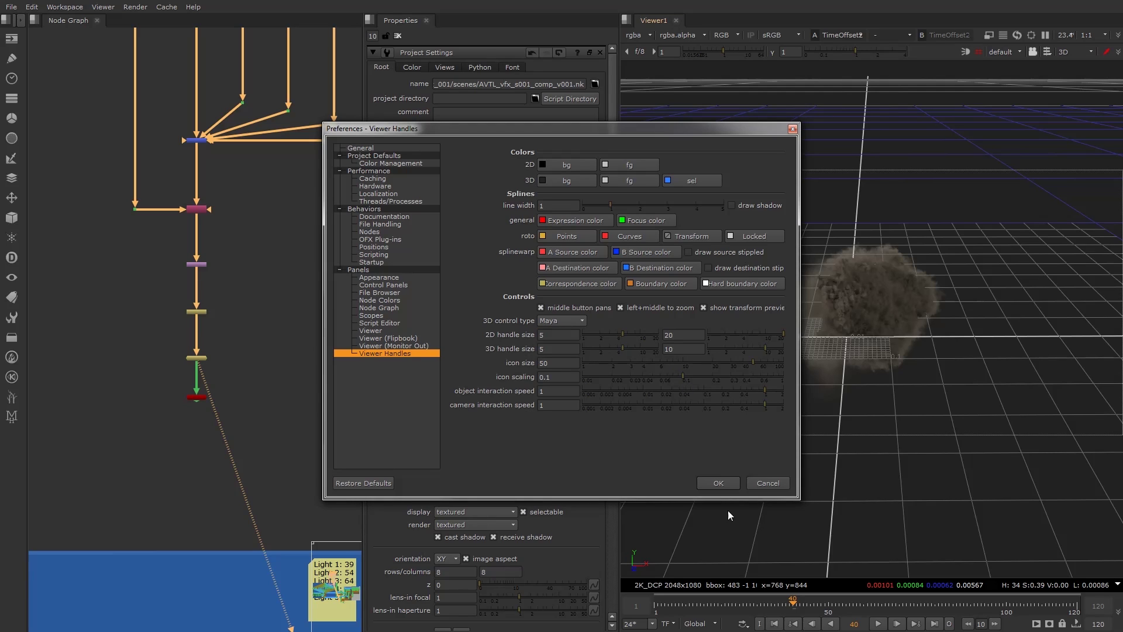
left_click(735, 480)
left_click_drag(872, 319, 860, 319, "alt")
left_click(64, 6)
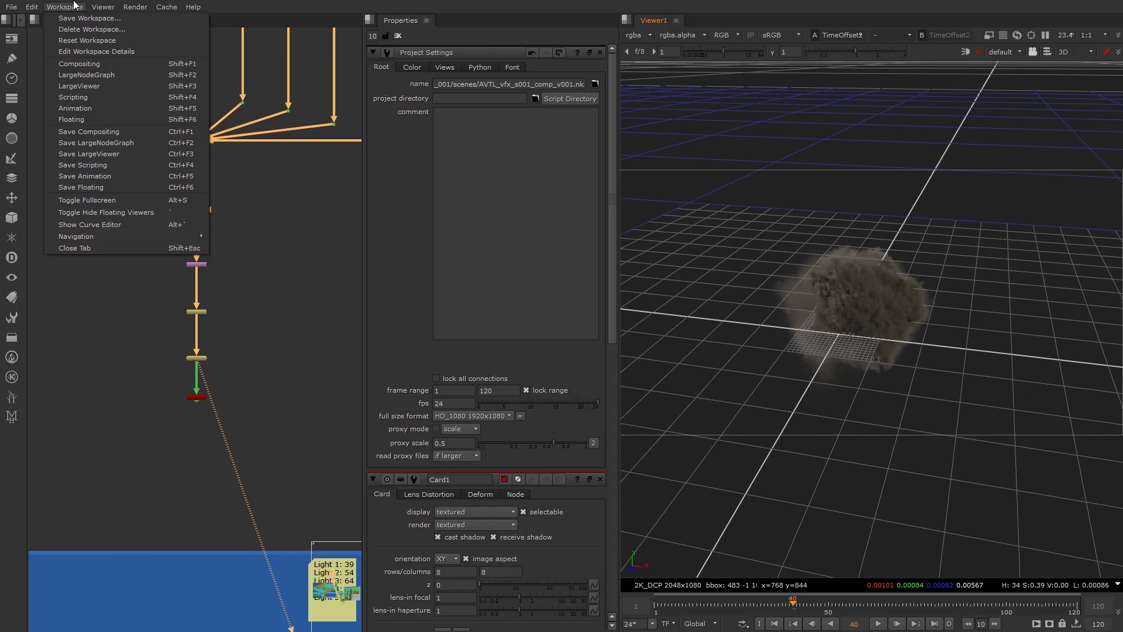
mouse_move(32, 6)
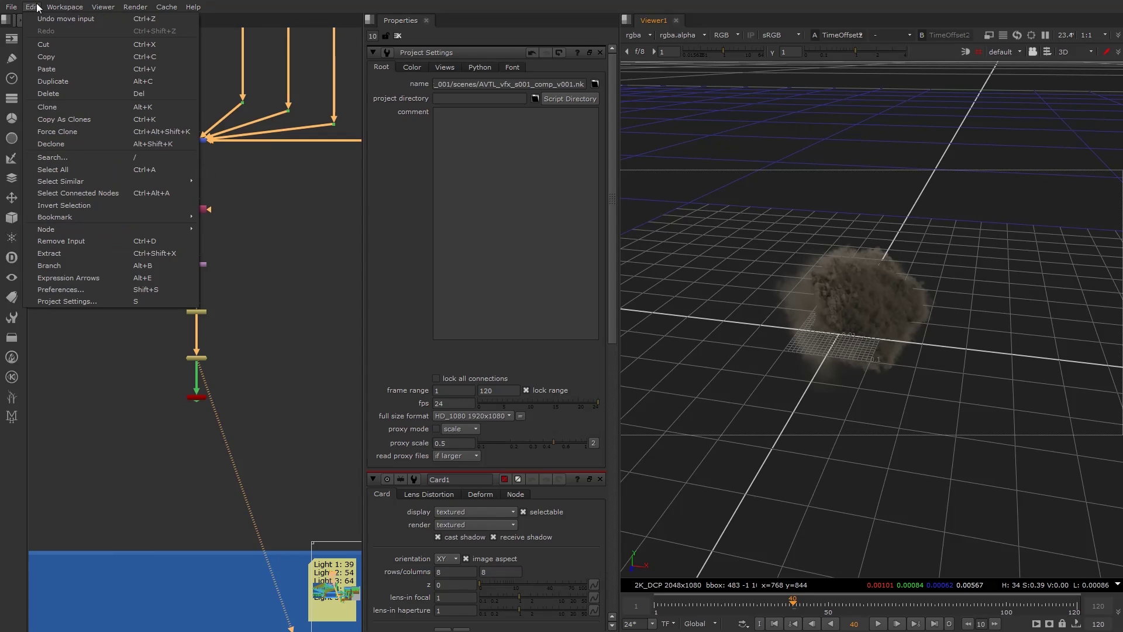
left_click(66, 290)
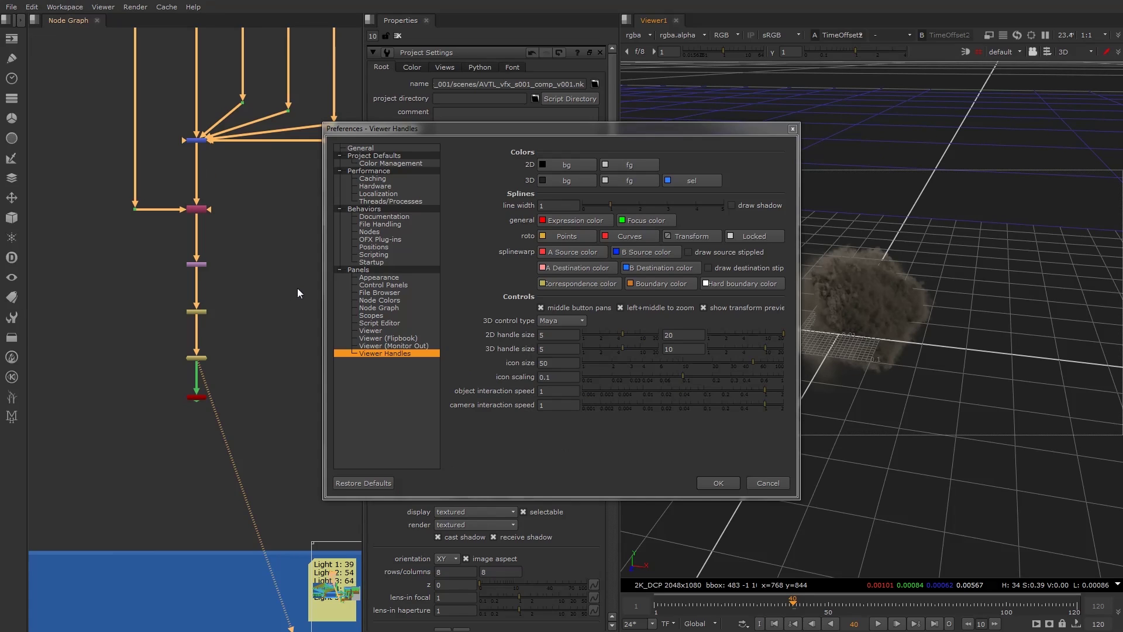
left_click(564, 320)
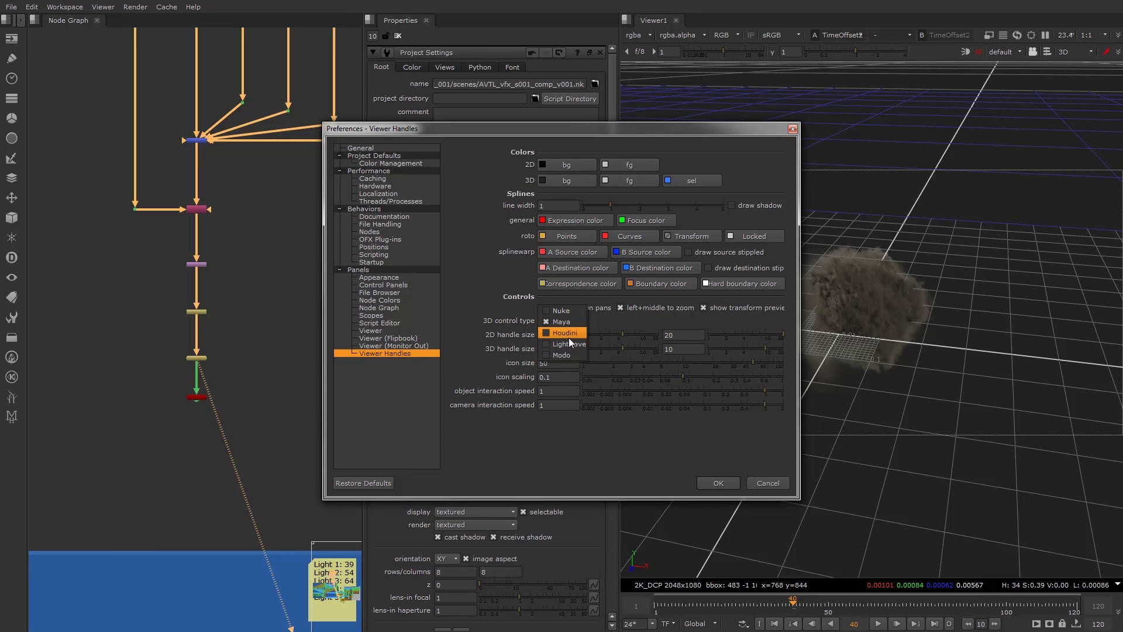
left_click(564, 321)
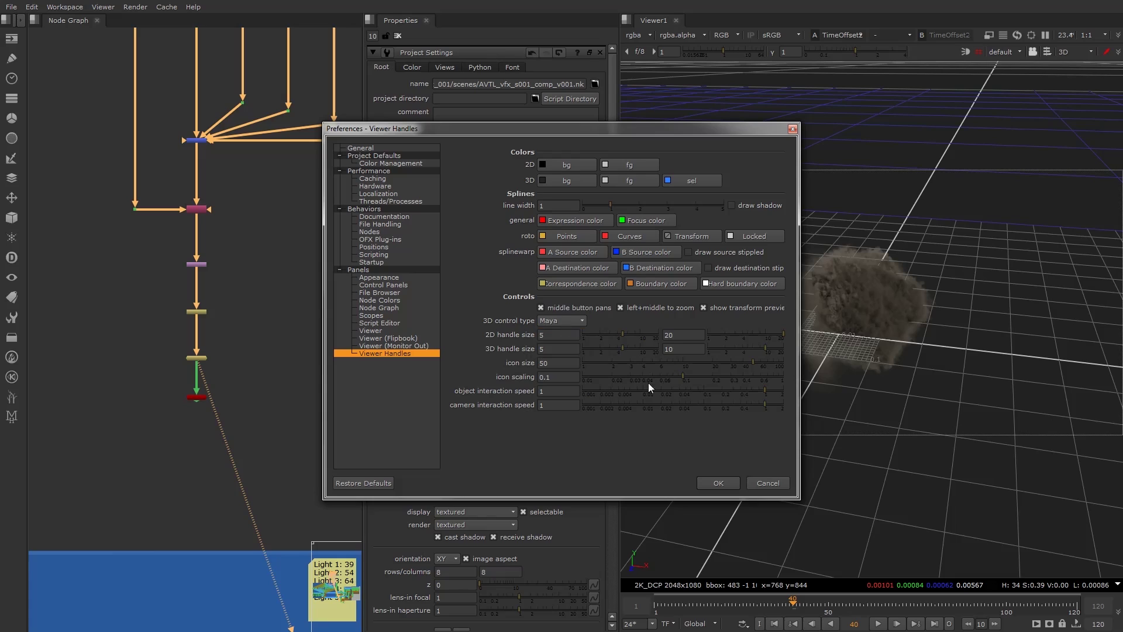
left_click(719, 483)
- Connect the viewer to the explosion's Card node to display it in 3D
left_click_drag(900, 507, 941, 345, "alt")
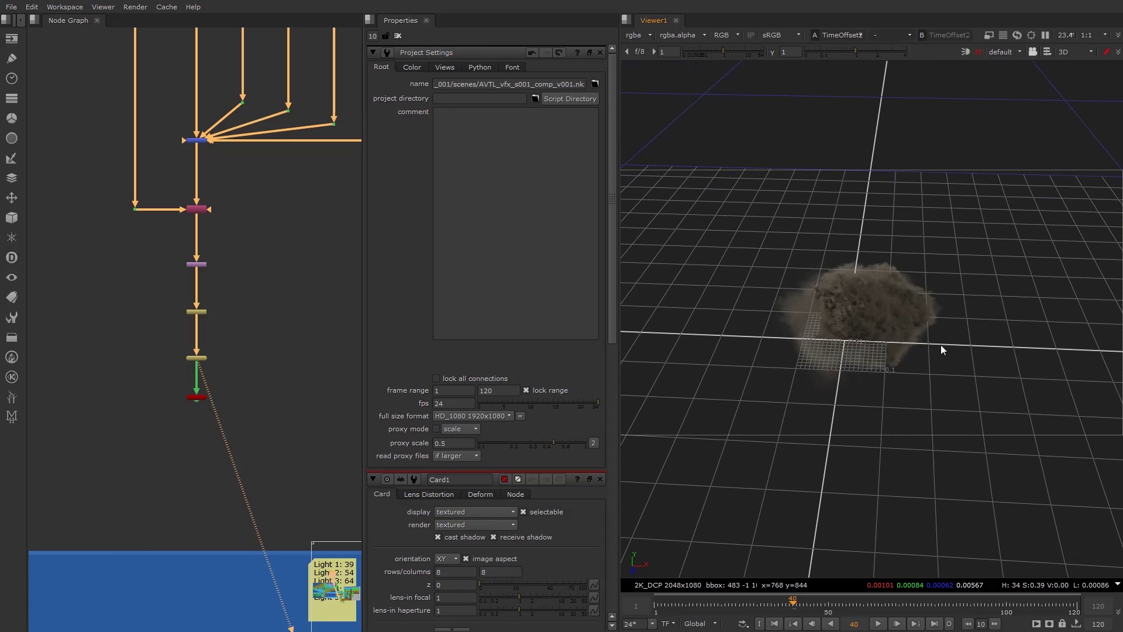
left_click_drag(948, 259, 879, 321, "alt")
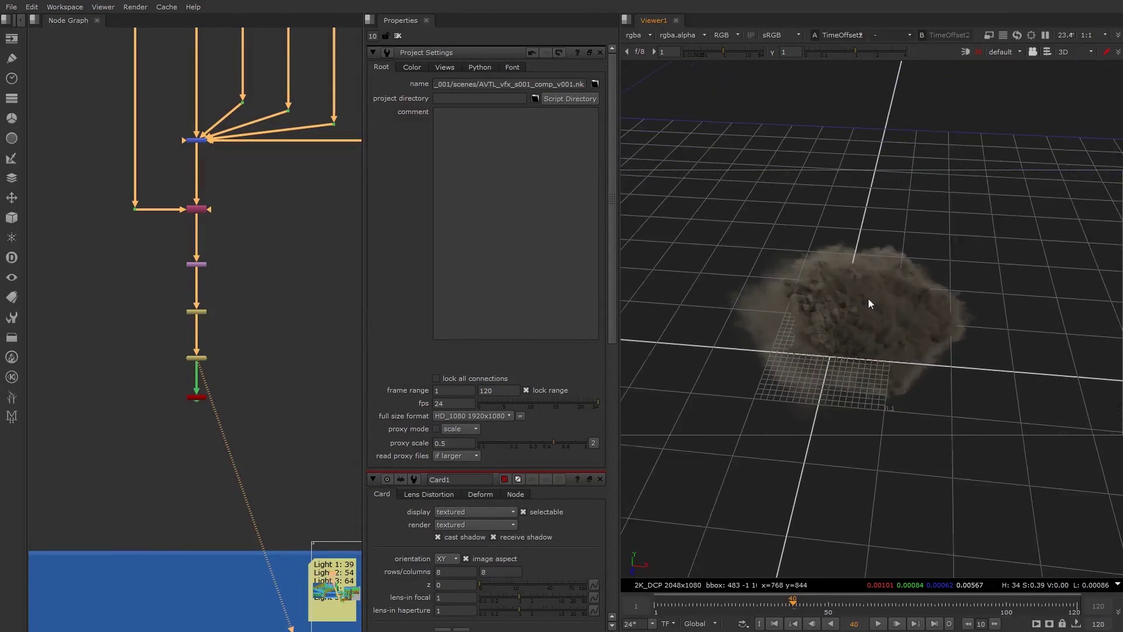
mouse_move(803, 286)
middle_mouse_down("alt")
mouse_move(869, 284)
mouse_move(800, 285)
middle_mouse_up("alt")
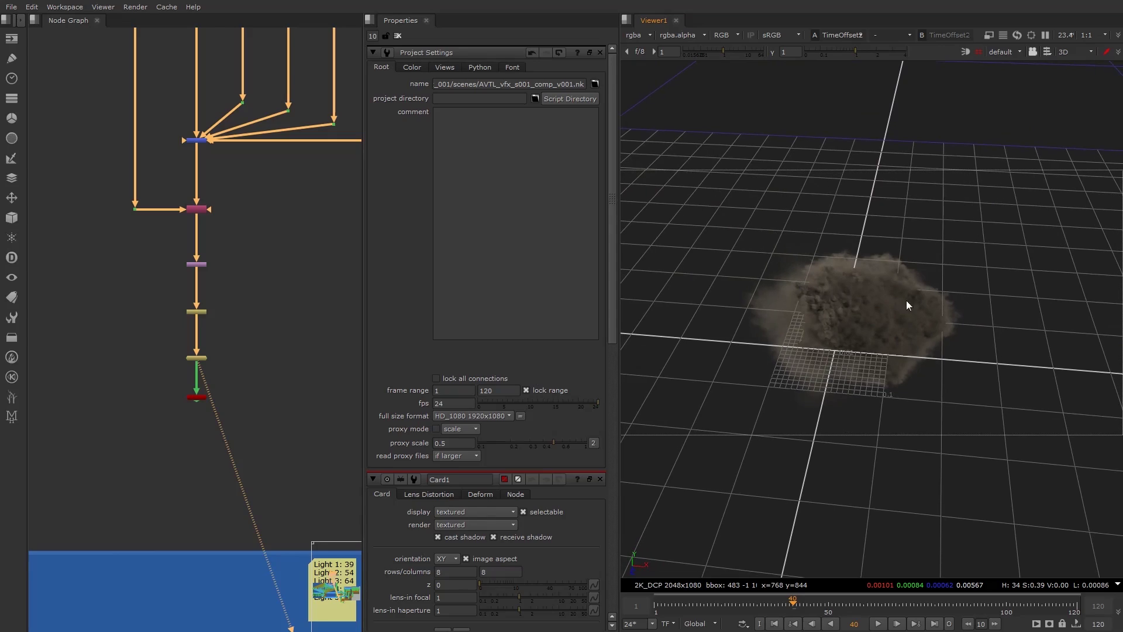
middle_click_drag(934, 272, 912, 239, "alt")
left_click_drag(912, 240, 941, 287, "alt")
left_click_drag(956, 324, 882, 339, "ctrl")
left_click(189, 398)
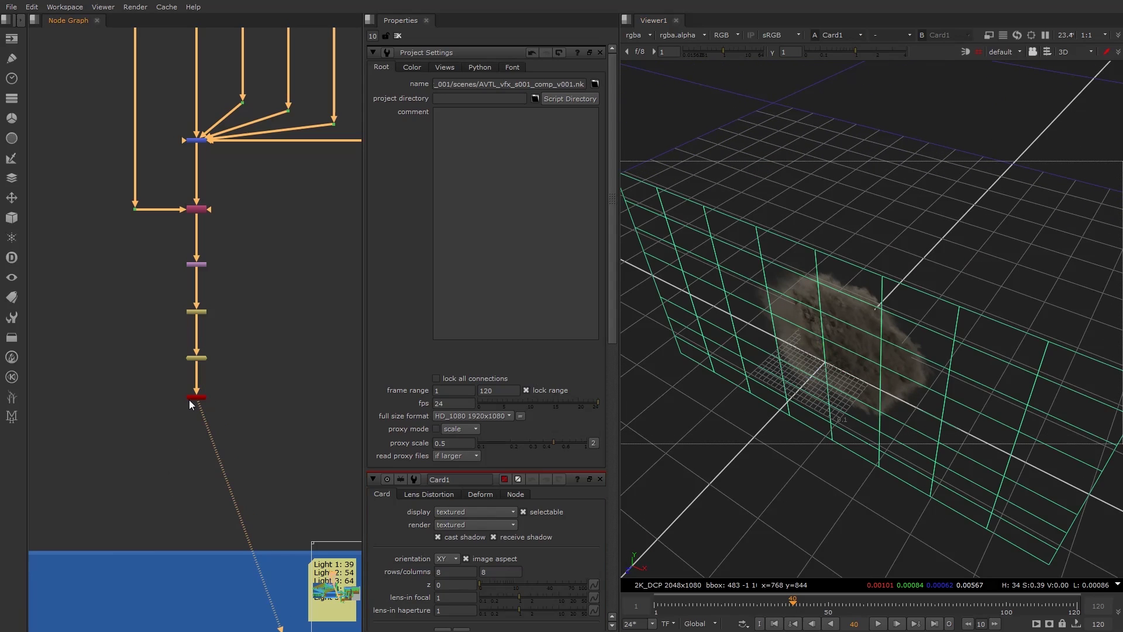
key("1")
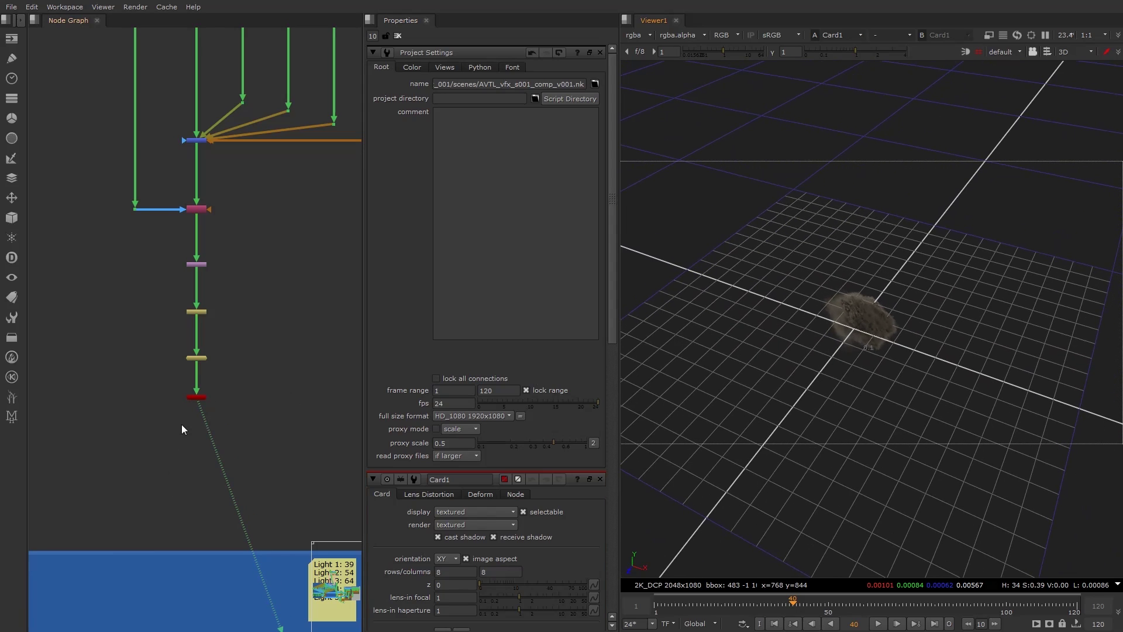
- Create a backdrop around the whole explosion branch, from the Read node to the Card, and shift it slightly
scroll(182, 423, "down", 4)
left_click_drag(93, 147, 277, 416)
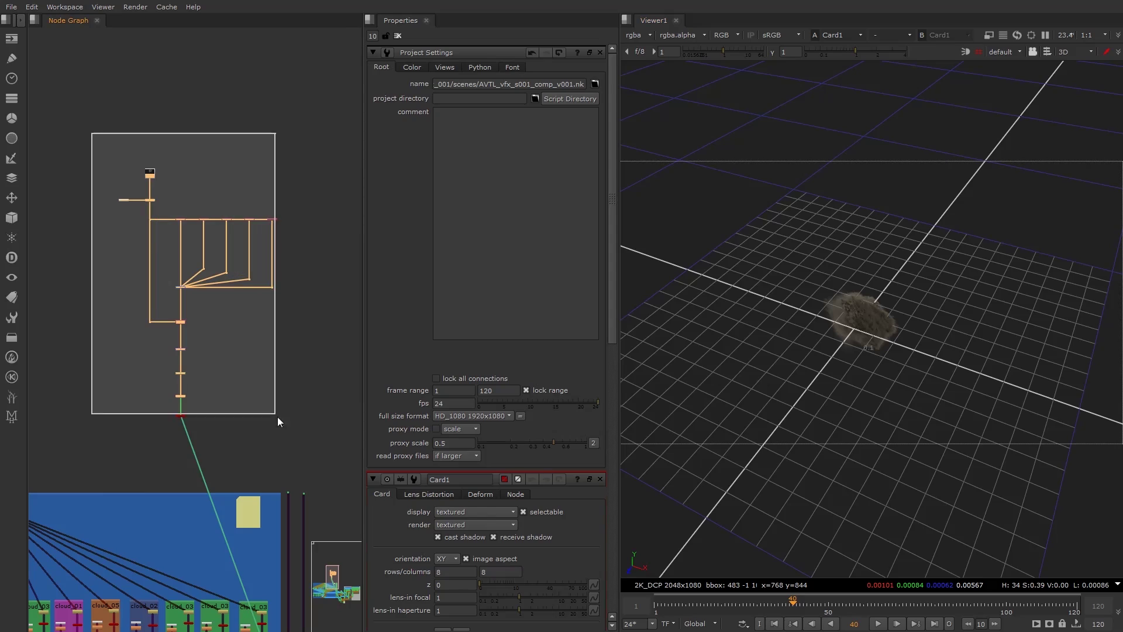
key("Tab")
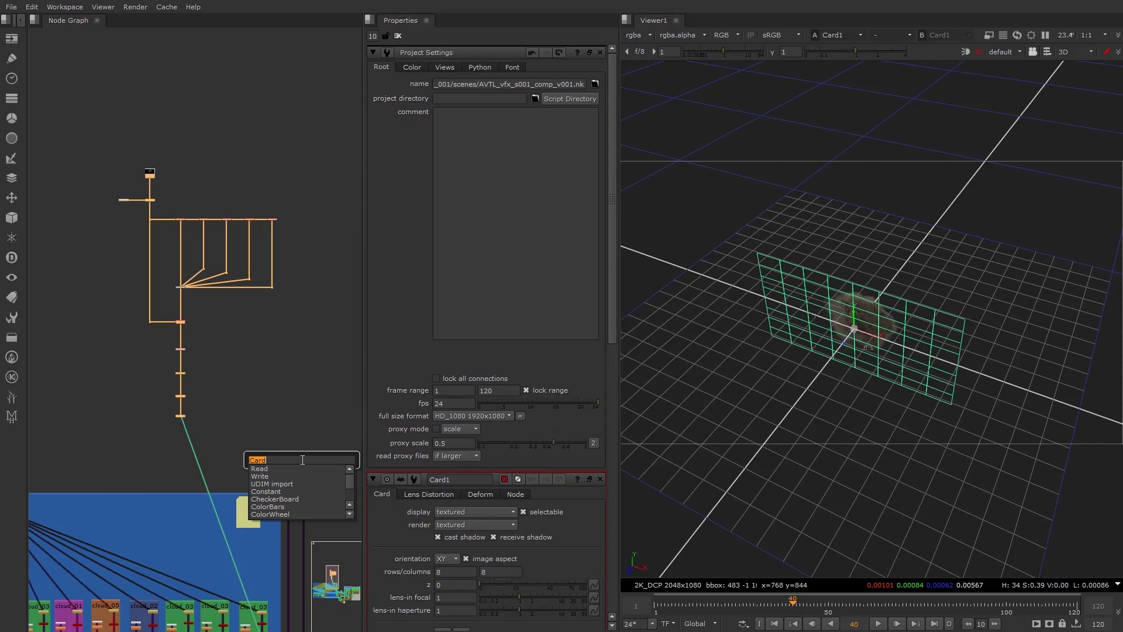
type("bad")
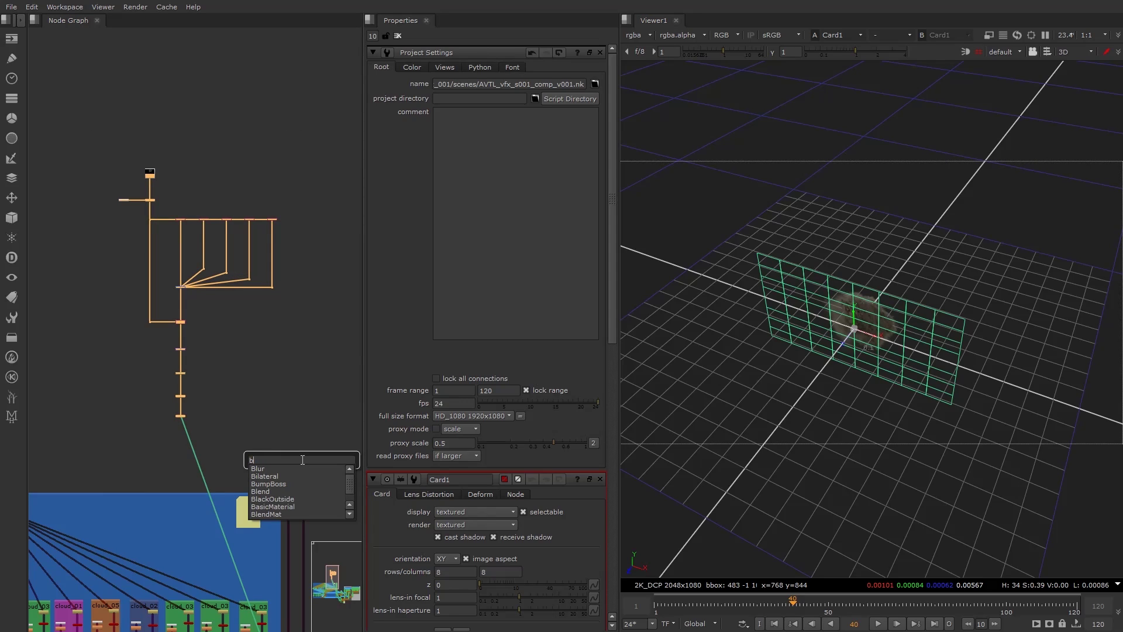
key("Return")
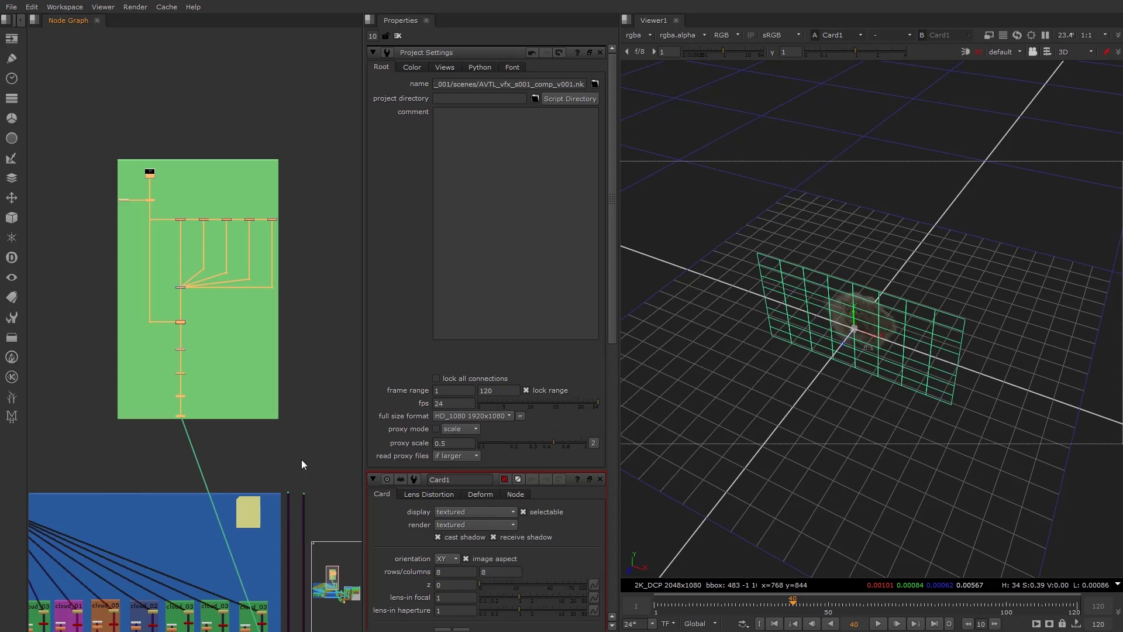
mouse_move(246, 160)
left_mouse_down()
mouse_move(241, 111)
mouse_move(251, 155)
left_mouse_up()
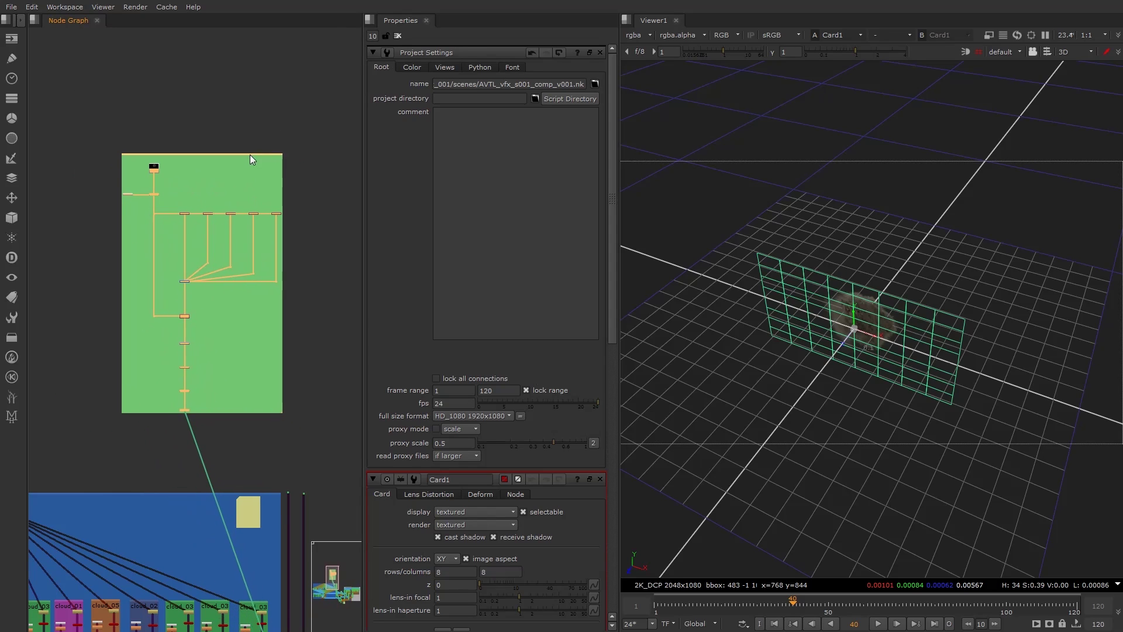
- Change the explosion backdrop's tile colour to dark red
double_click(265, 153)
left_click(519, 54)
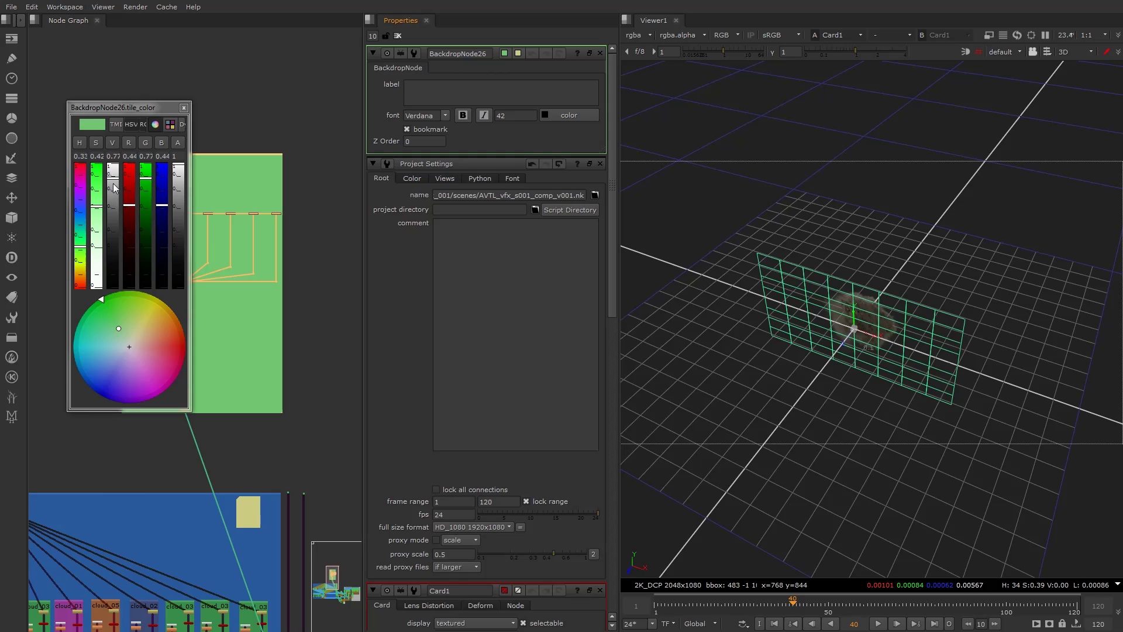
mouse_move(77, 216)
left_mouse_down()
mouse_move(85, 121)
mouse_move(94, 192)
mouse_move(114, 186)
mouse_move(130, 205)
mouse_move(97, 208)
left_mouse_up()
left_click(183, 107)
middle_click_drag(209, 156, 224, 133)
- Label the backdrop EXPLOSION_001 and set its font colour to white
left_click(468, 92)
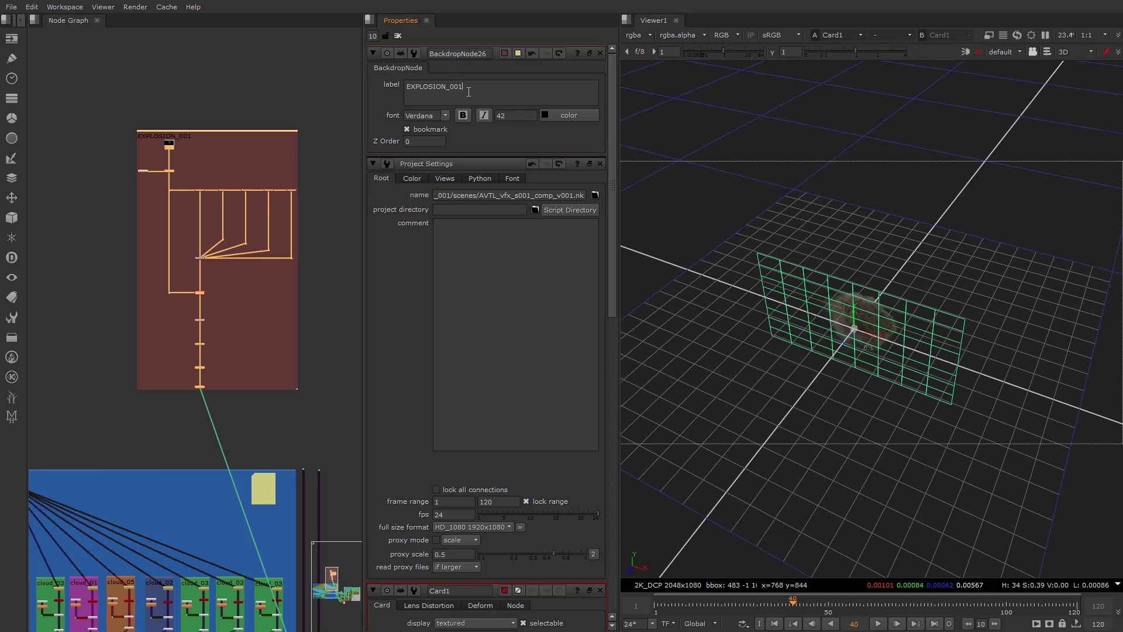
left_click(589, 114)
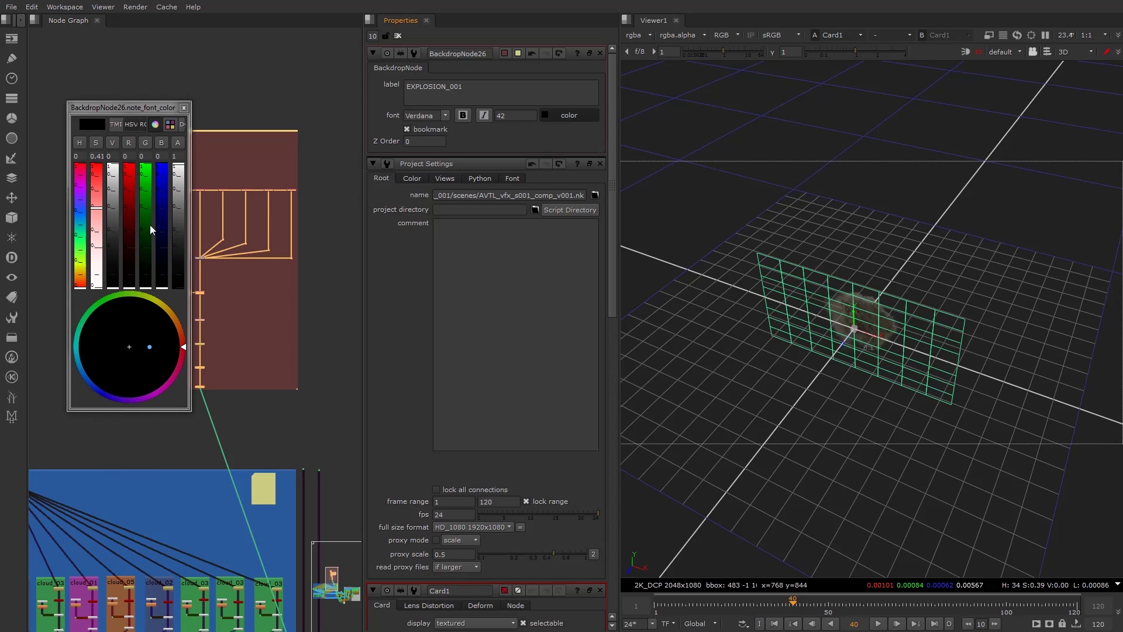
left_click(94, 218)
left_click_drag(120, 283, 118, 154)
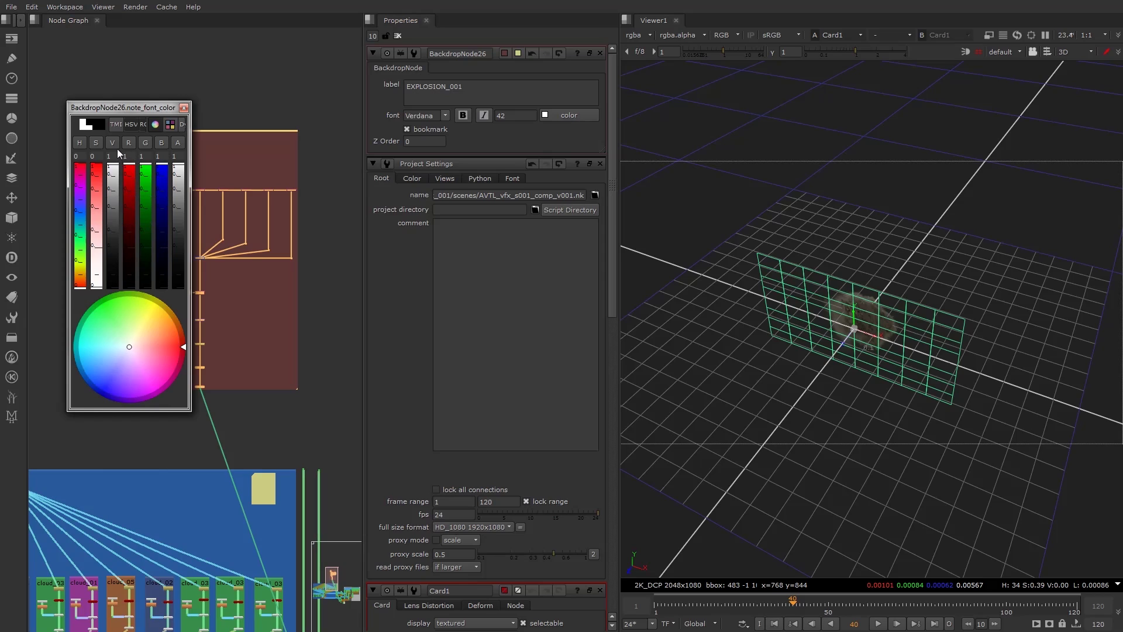
left_click(184, 107)
- Move the EXPLOSION_001 backdrop closer to the cloud backdrop below it and open the Card node's properties
scroll(178, 129, "up", 4)
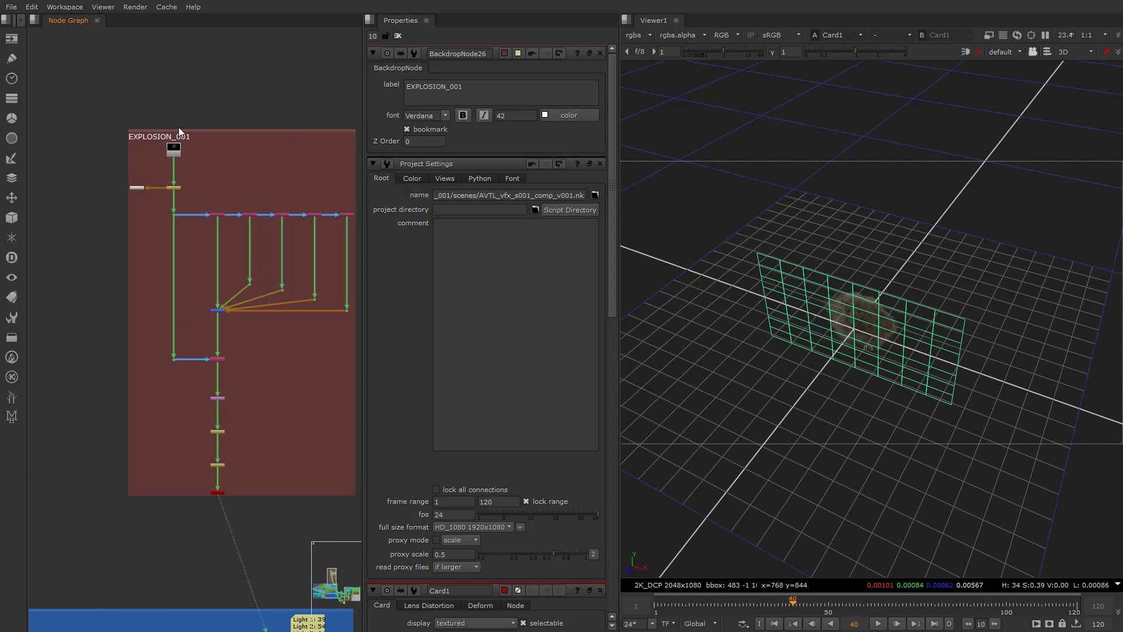
middle_click_drag(268, 134, 226, 92)
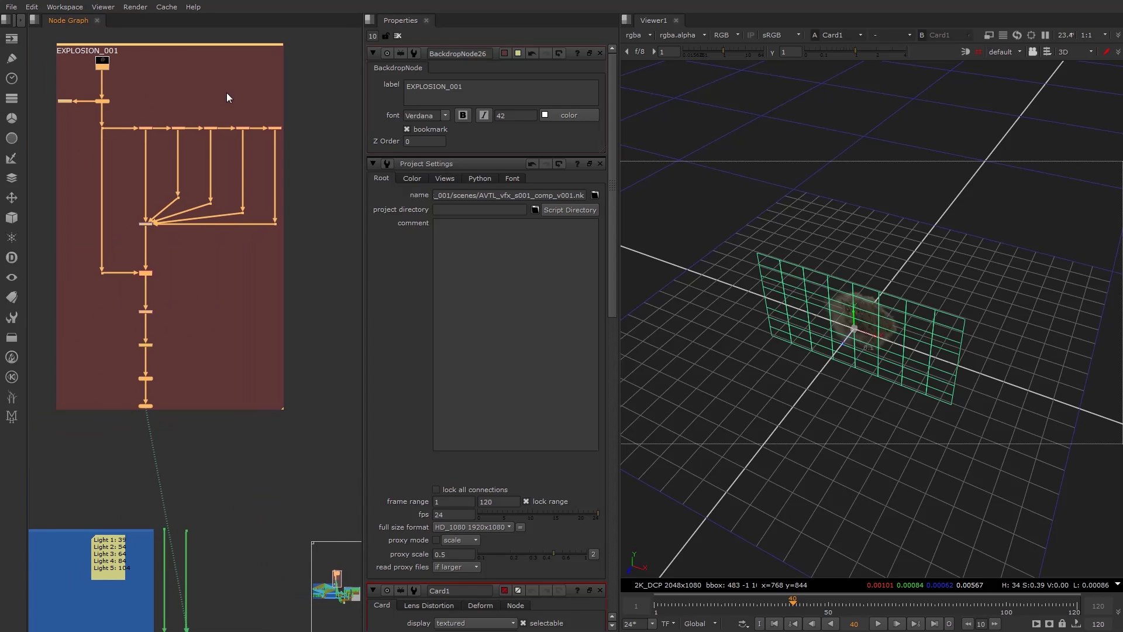
left_click_drag(177, 44, 157, 78)
scroll(207, 156, "down", 2)
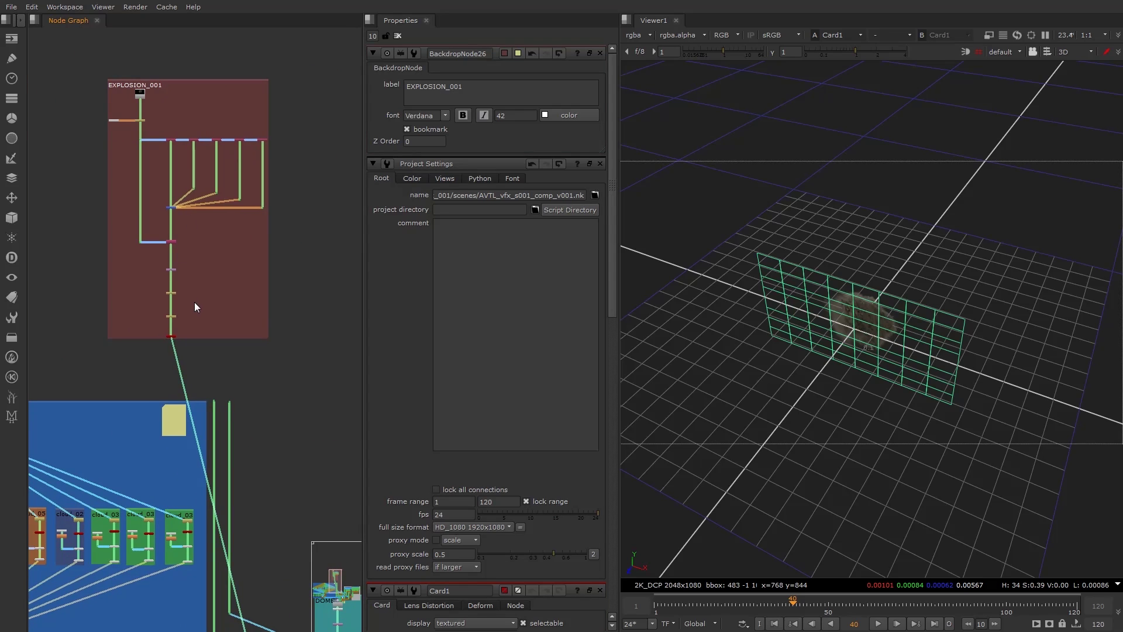
scroll(153, 351, "up", 5)
double_click(143, 372)
scroll(274, 420, "down", 4)
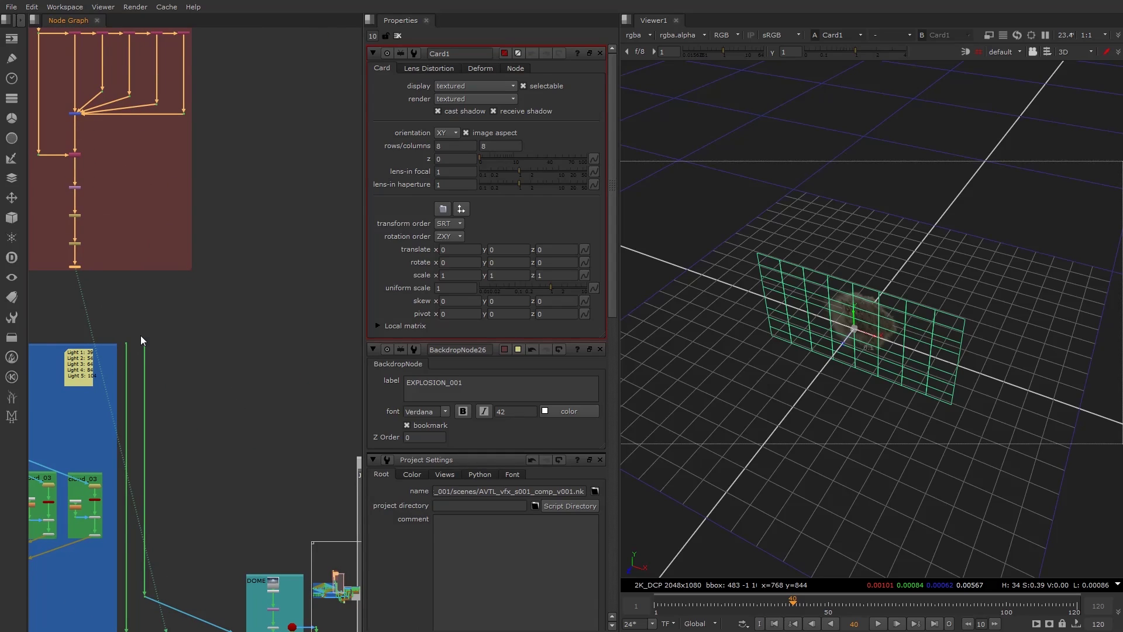
- Add an unconnected Scene node in the empty space just below the EXPLOSION_001 backdrop
left_click(147, 304)
key("Tab")
type("sce")
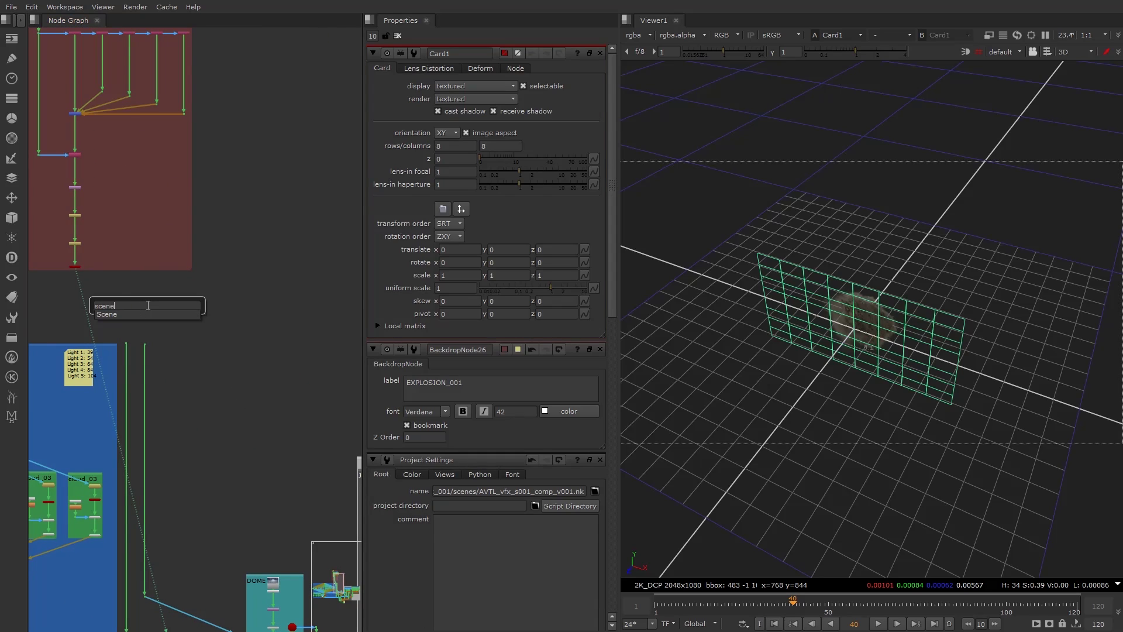
type("ne")
key("Return")
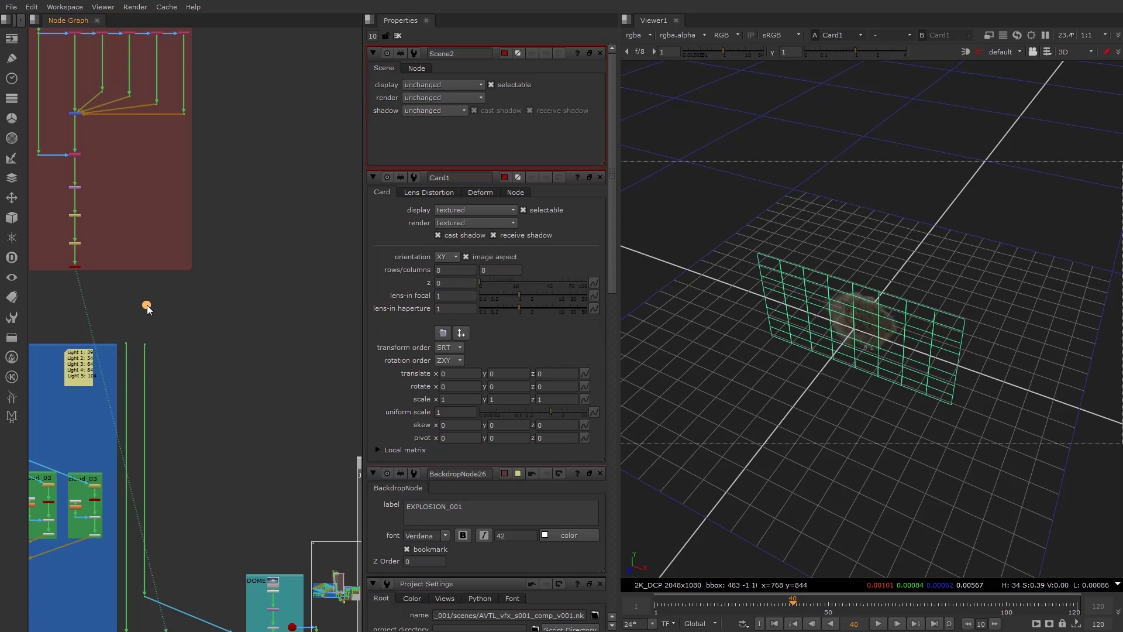
- Connect the explosion Card to the new Scene node and link that Scene into the DOME backdrop's Scene node
scroll(148, 306, "up", 3)
middle_click_drag(147, 306, 217, 325)
left_click(95, 279)
scroll(95, 275, "up", 2)
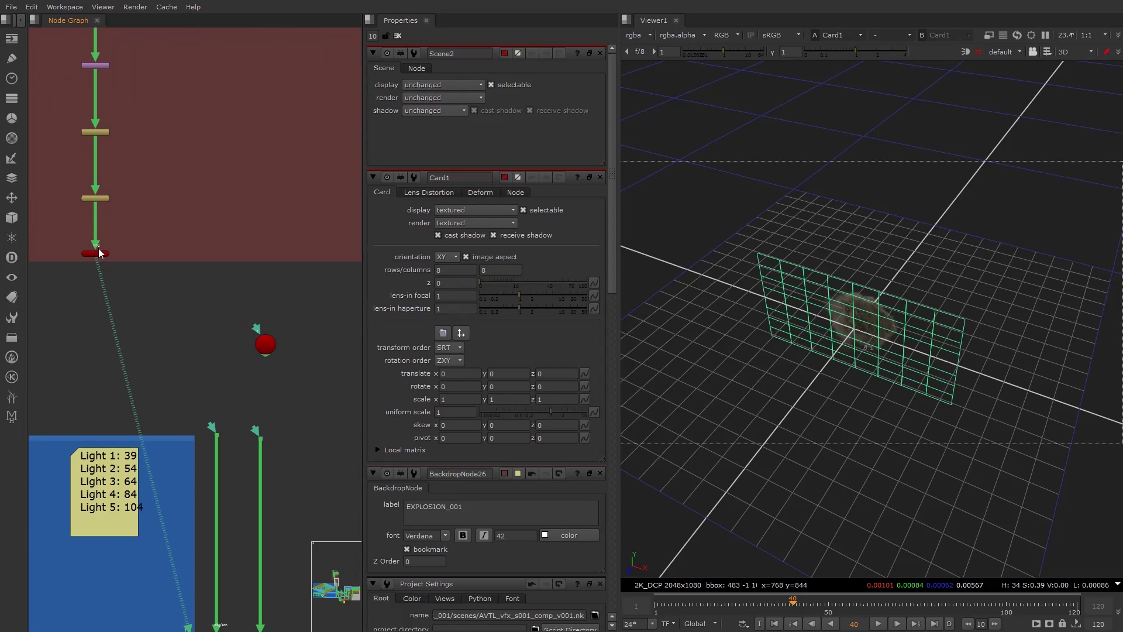
left_click(97, 254)
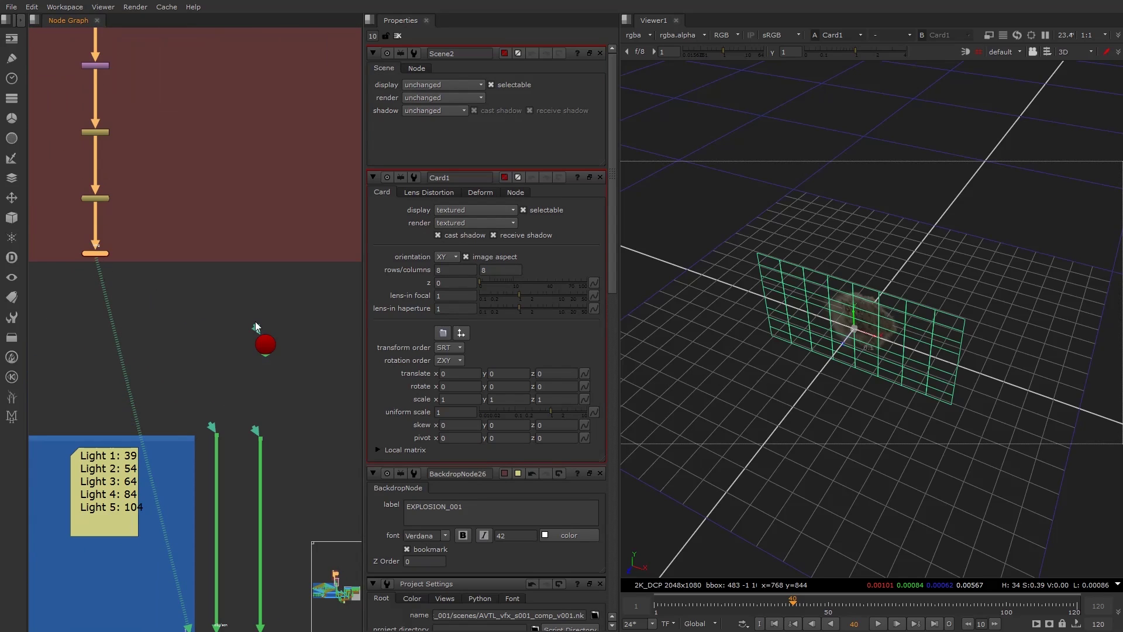
left_click(271, 346)
left_click_drag(148, 235, 55, 270)
key("y")
- View the DOME backdrop's ScanlineRender in 3D, survey the clouds and camera from farther out, and scrub to frame 19
left_click(252, 467)
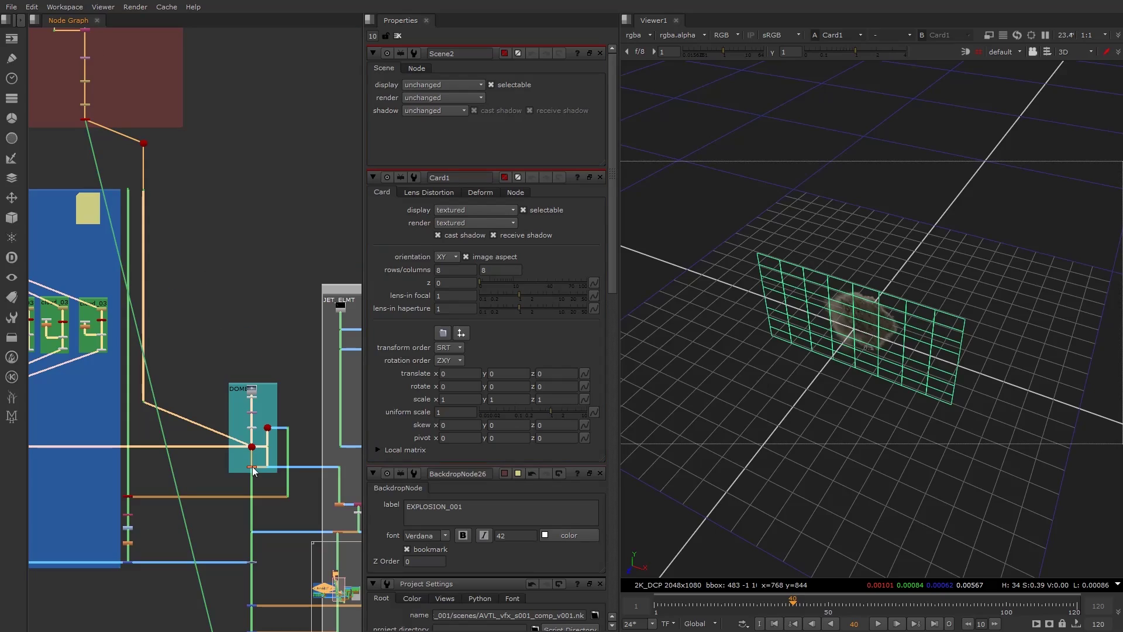
key("1")
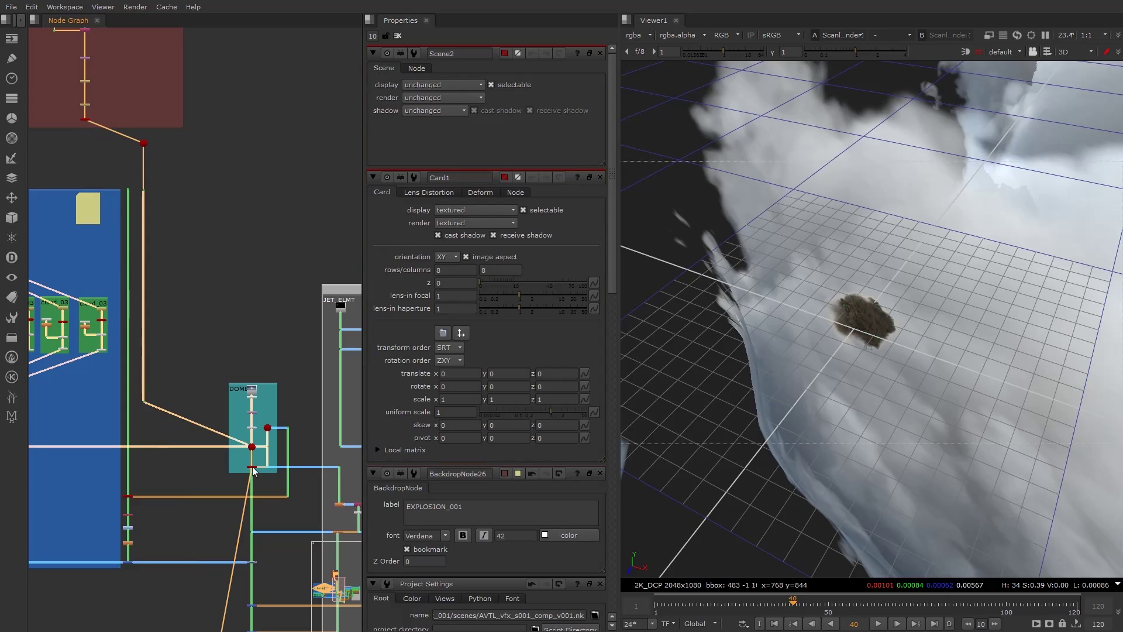
scroll(824, 312, "down", 20)
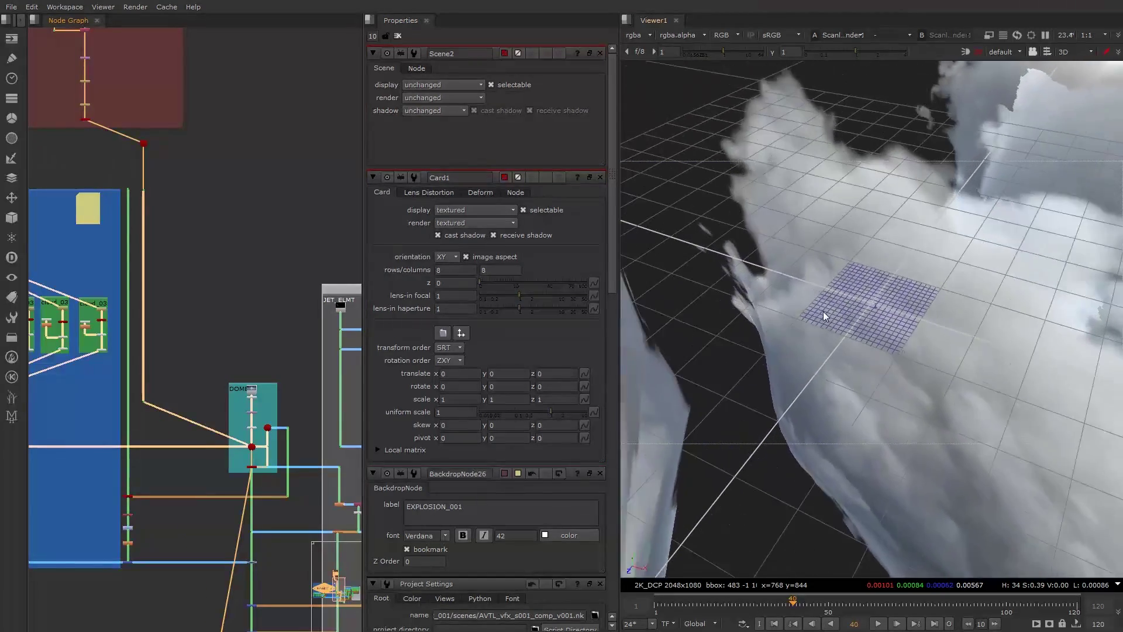
scroll(823, 316, "down", 5)
left_click_drag(855, 315, 894, 305, "ctrl")
scroll(913, 299, "down", 5)
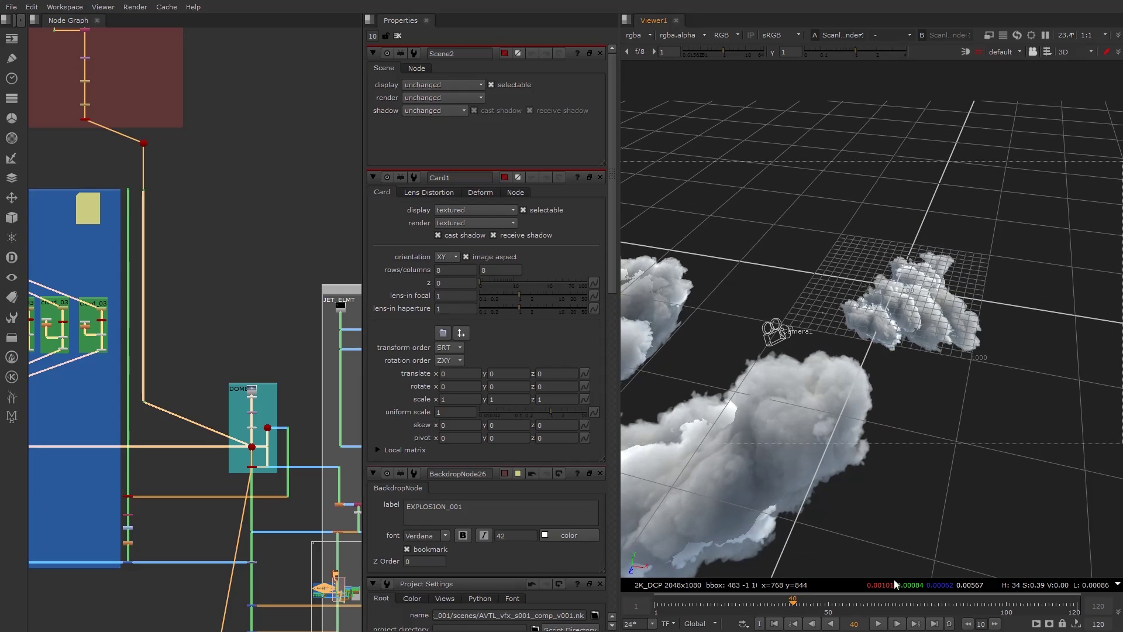
left_click_drag(791, 604, 720, 606)
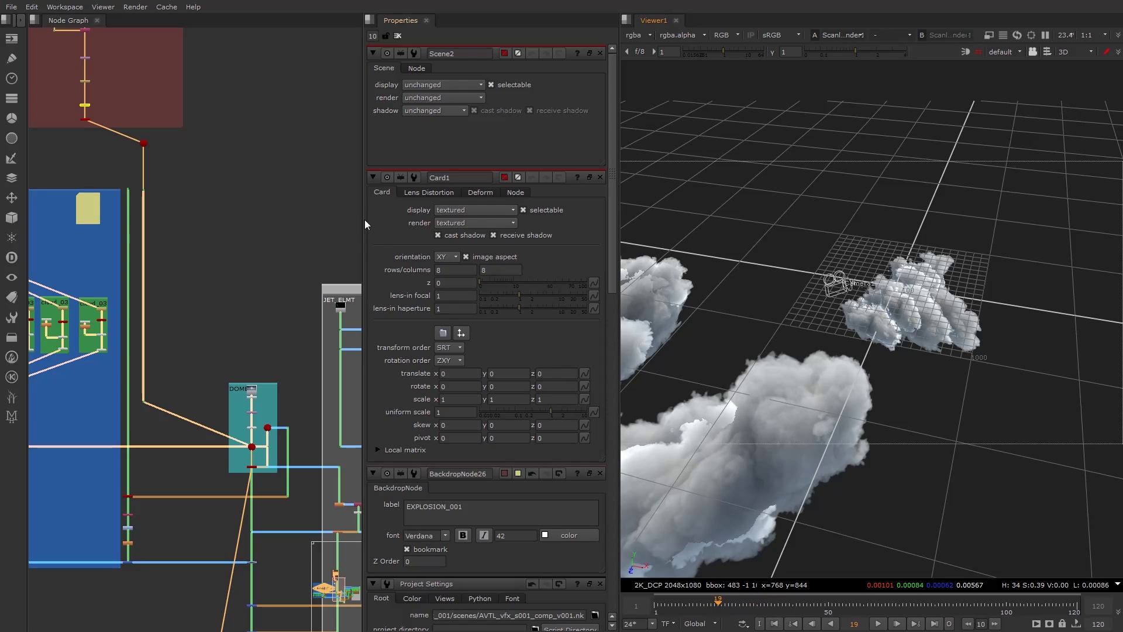
- Set the time offset of the TimeOffset node directly above the explosion Card to 39 frames
scroll(76, 103, "up", 3)
left_click(98, 145)
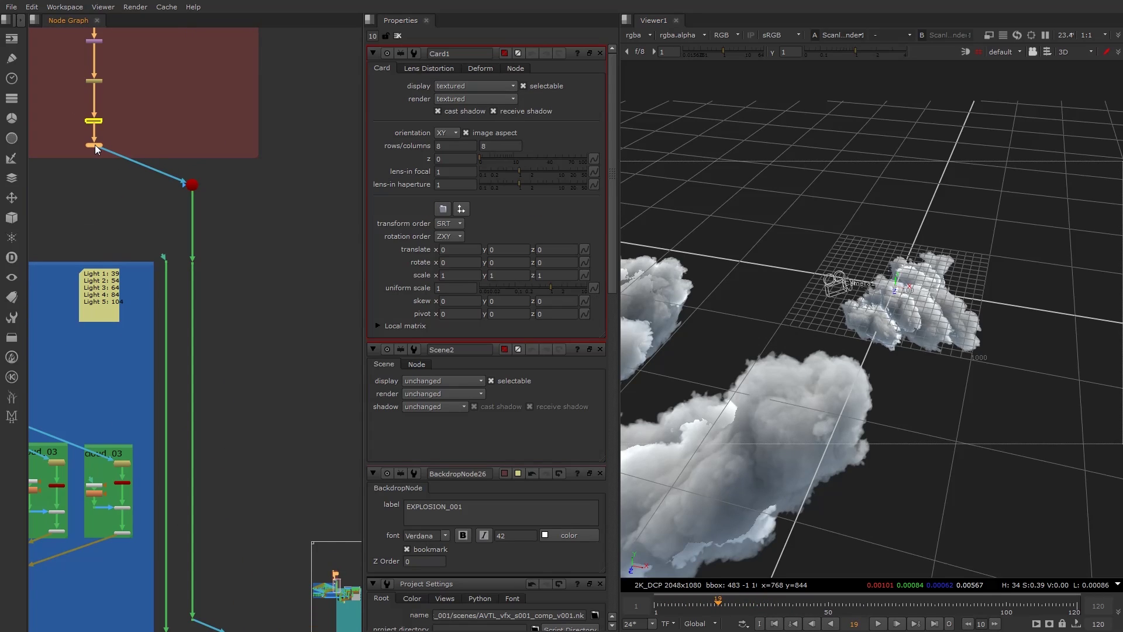
middle_click_drag(105, 118, 141, 168)
double_click(126, 165)
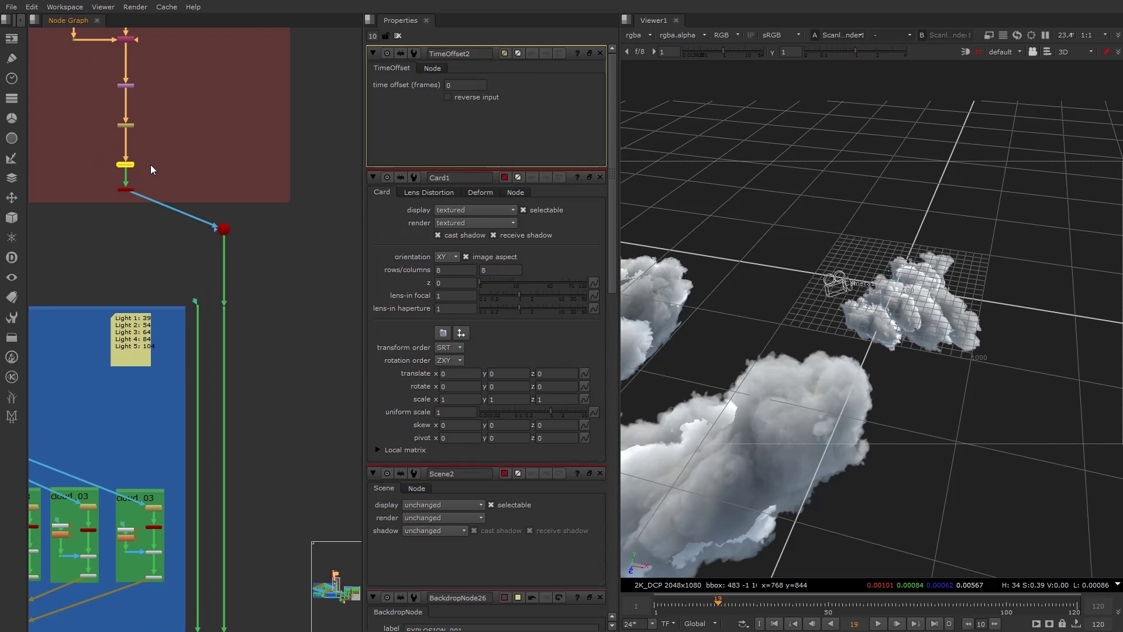
left_click(438, 86)
key("Return")
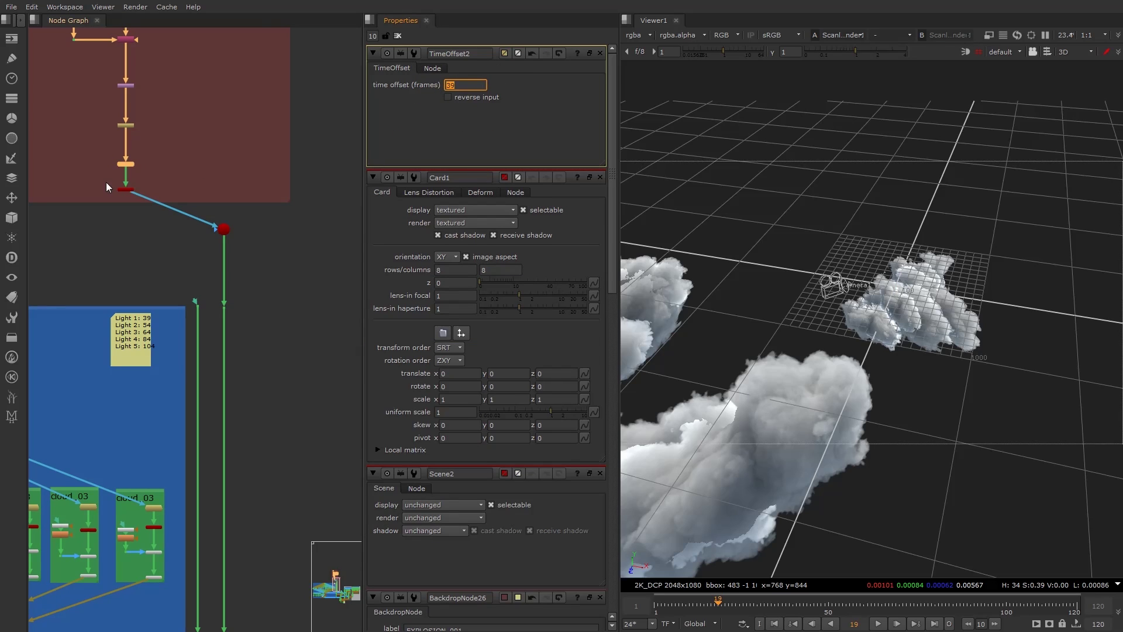
- Scale the explosion Card uniformly on all three axes to about 1129
scroll(146, 164, "down", 3)
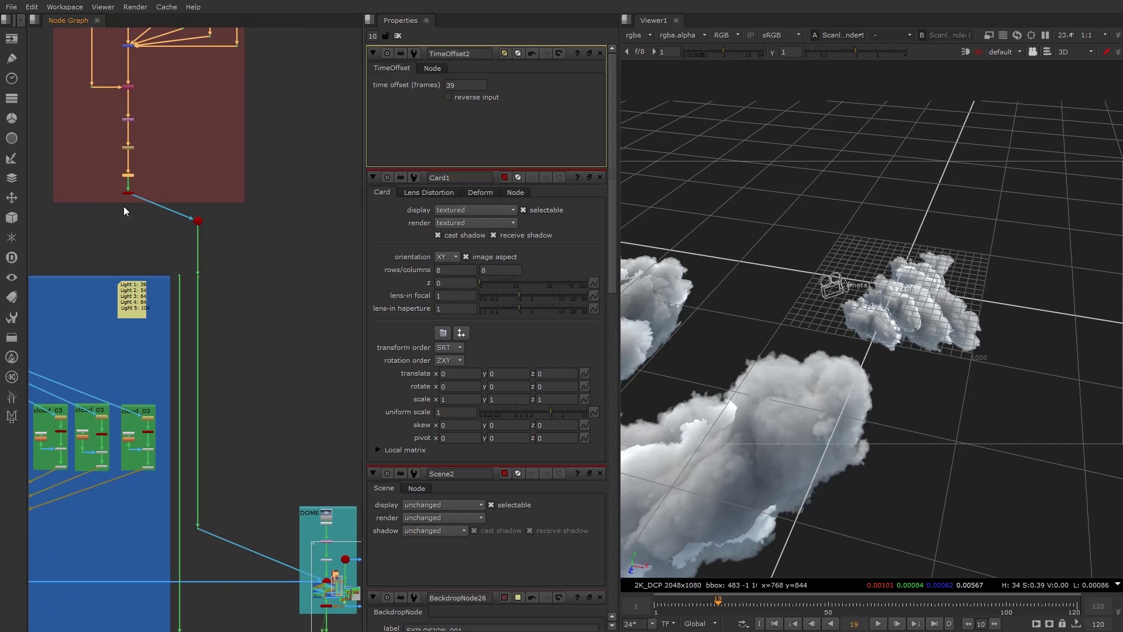
left_click(129, 193)
double_click(130, 194)
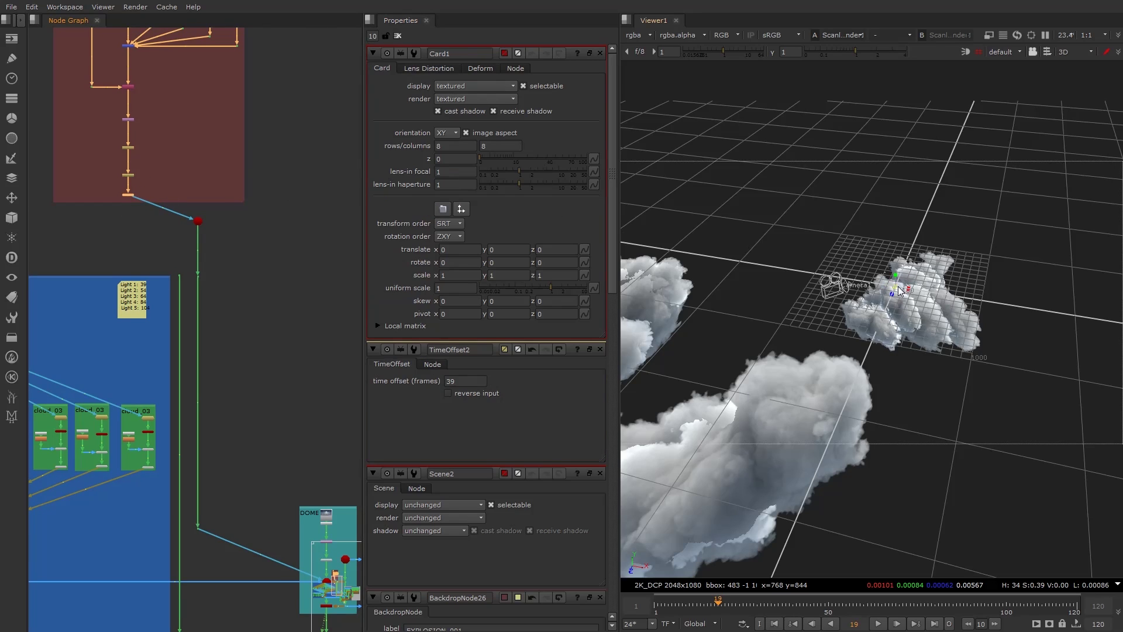
left_click_drag(899, 291, 1030, 289)
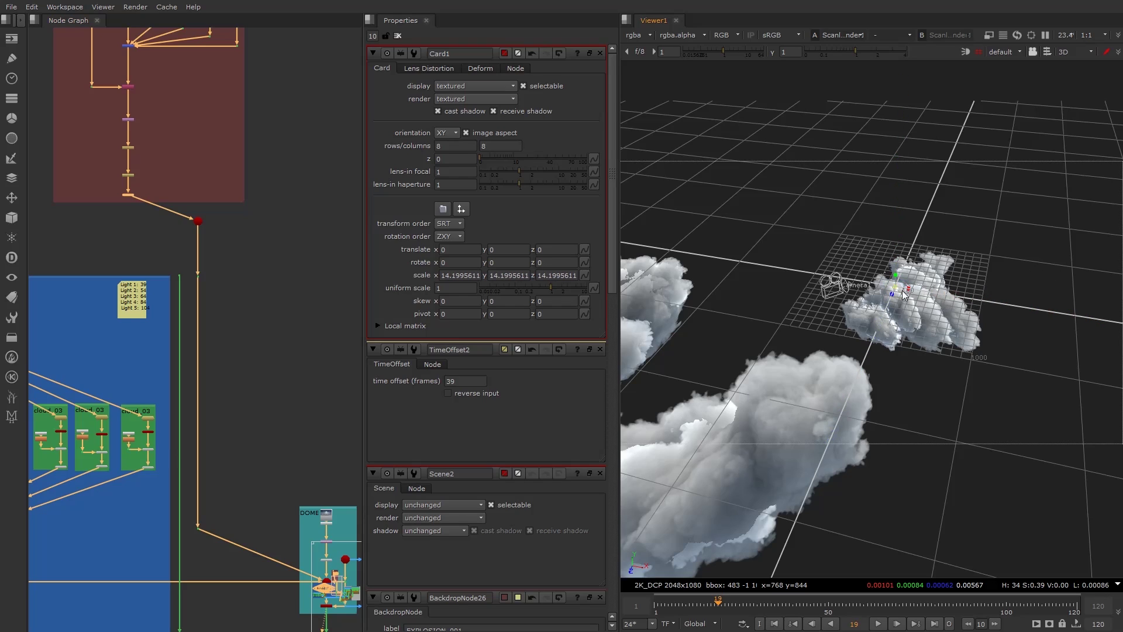
left_click_drag(899, 290, 984, 265)
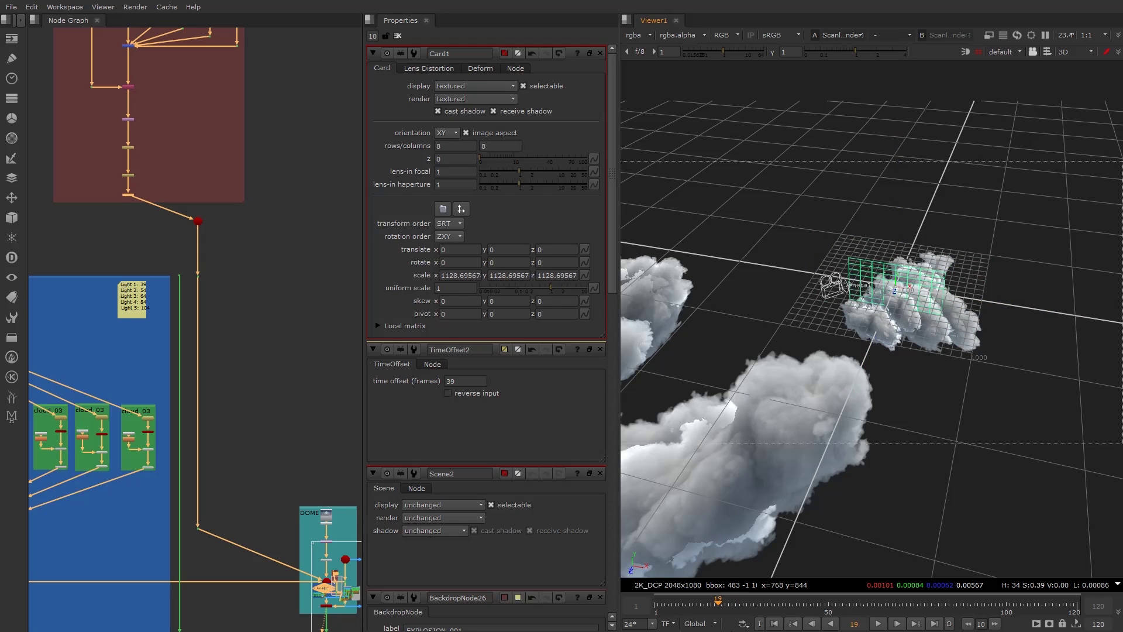
- At frame 40, move the explosion Card to about x -309, z 122 and rotate it about -25° around Y
left_click(794, 605)
scroll(897, 273, "up", 2)
left_click_drag(897, 273, 849, 295, "ctrl")
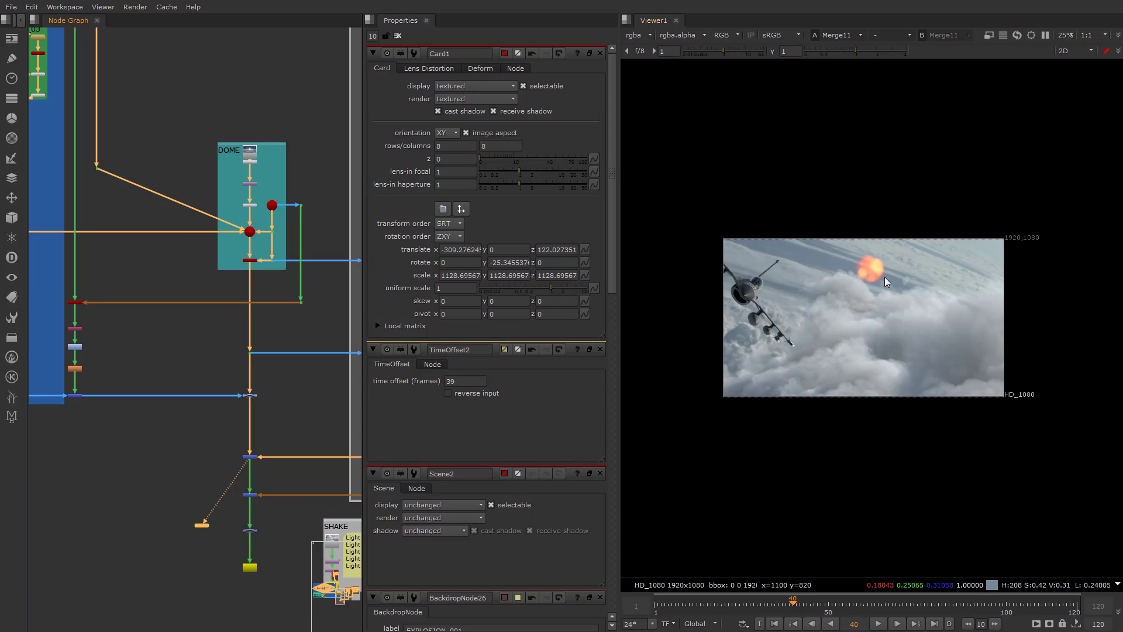
- Examine the explosion's size and position against the jet and clouds in the Merge11 composite at frame 40
scroll(884, 276, "up", 7)
scroll(885, 280, "down", 4)
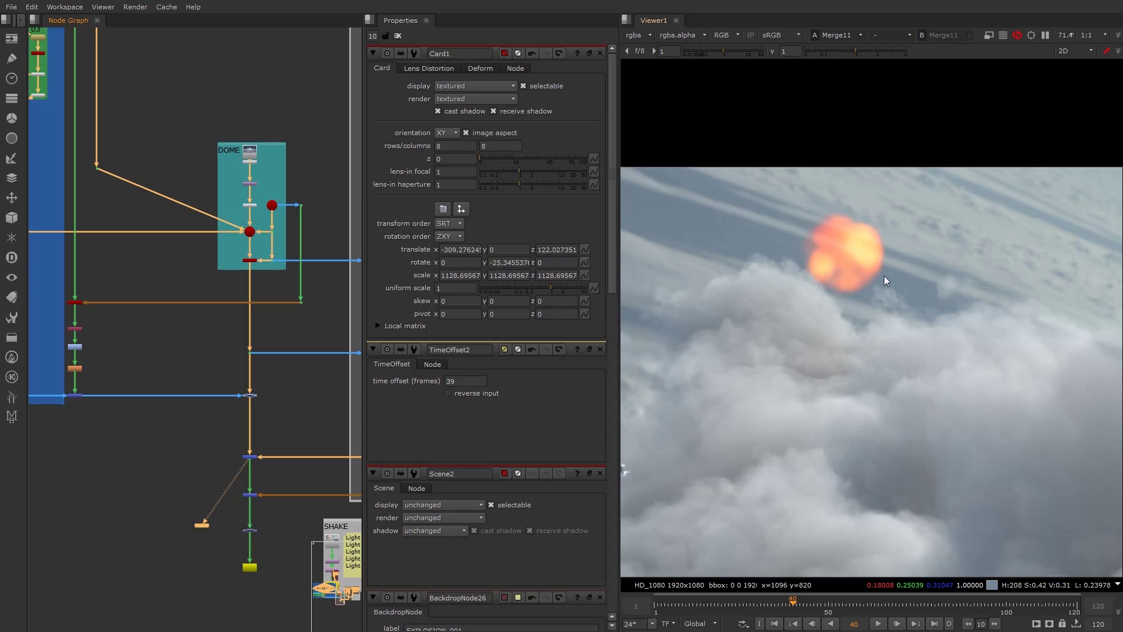
scroll(893, 297, "down", 2)
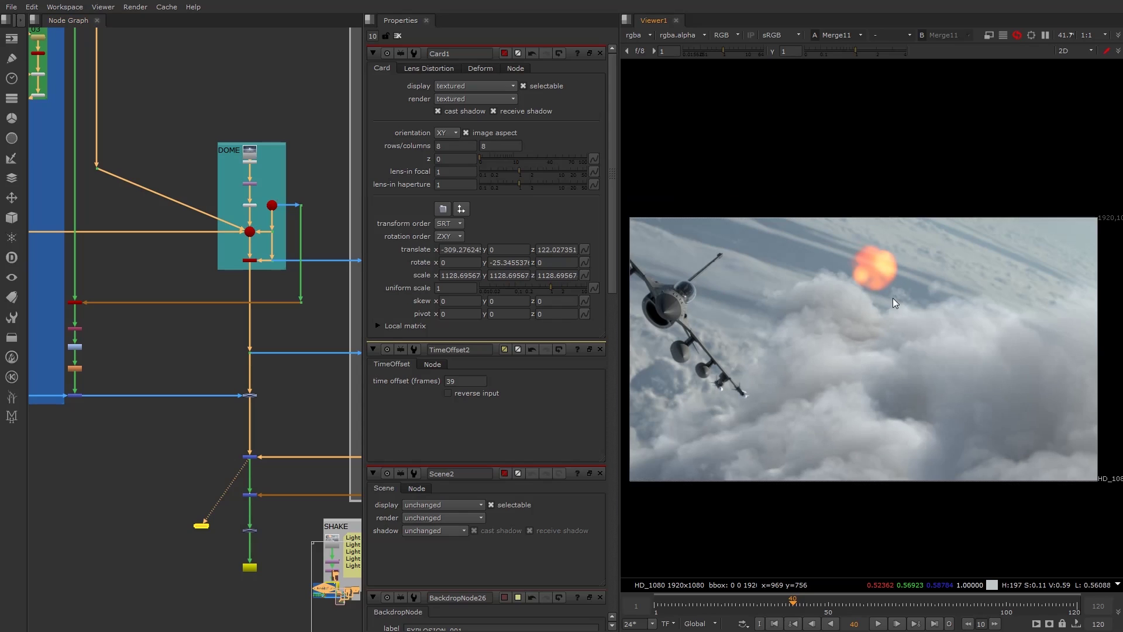
- Toggle the Merge node feeding the viewer off and back on to compare the composite
left_click(194, 140)
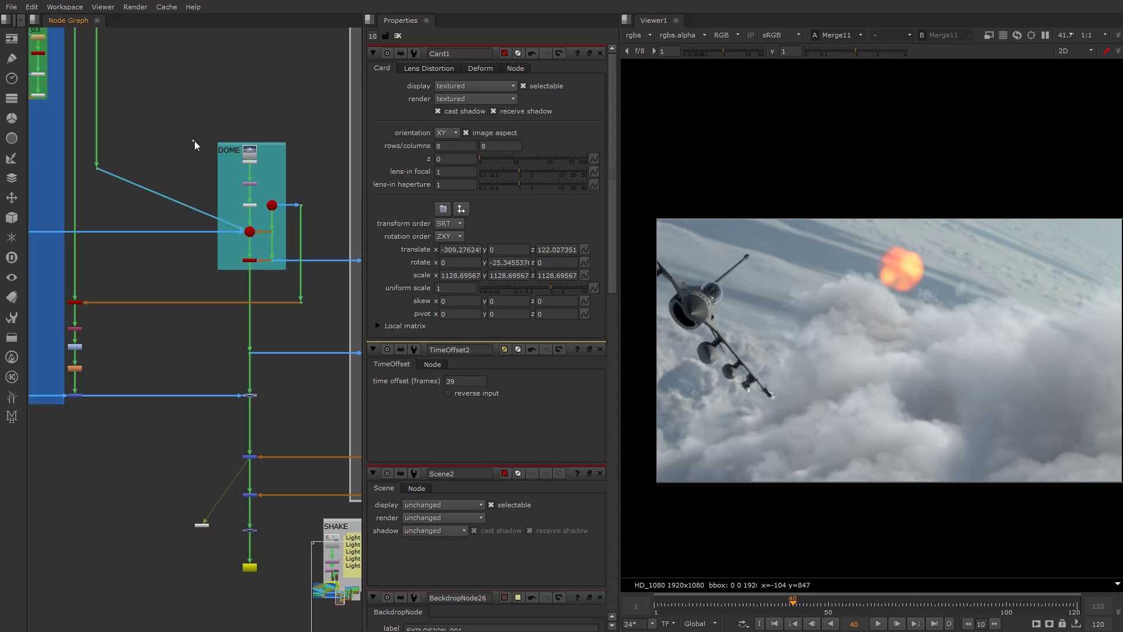
left_click_drag(250, 459, 237, 469)
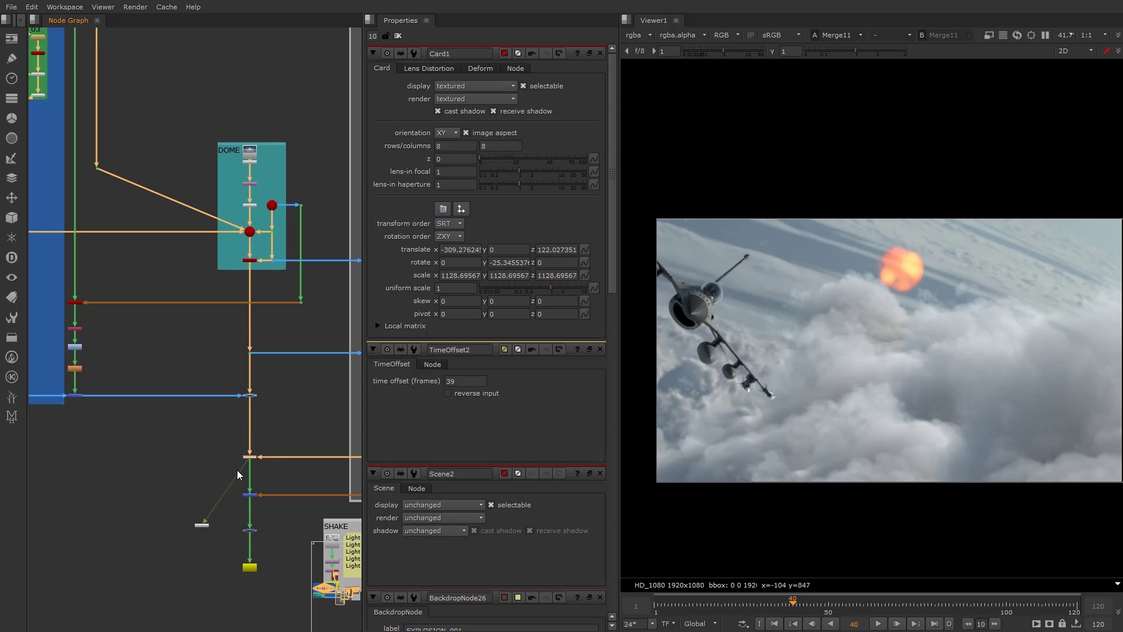
key("d")
key("d")
left_click(293, 419)
- Show the DOME backdrop's Scene1 node in the viewer's 3D view at frame 46
middle_click_drag(218, 193, 243, 274)
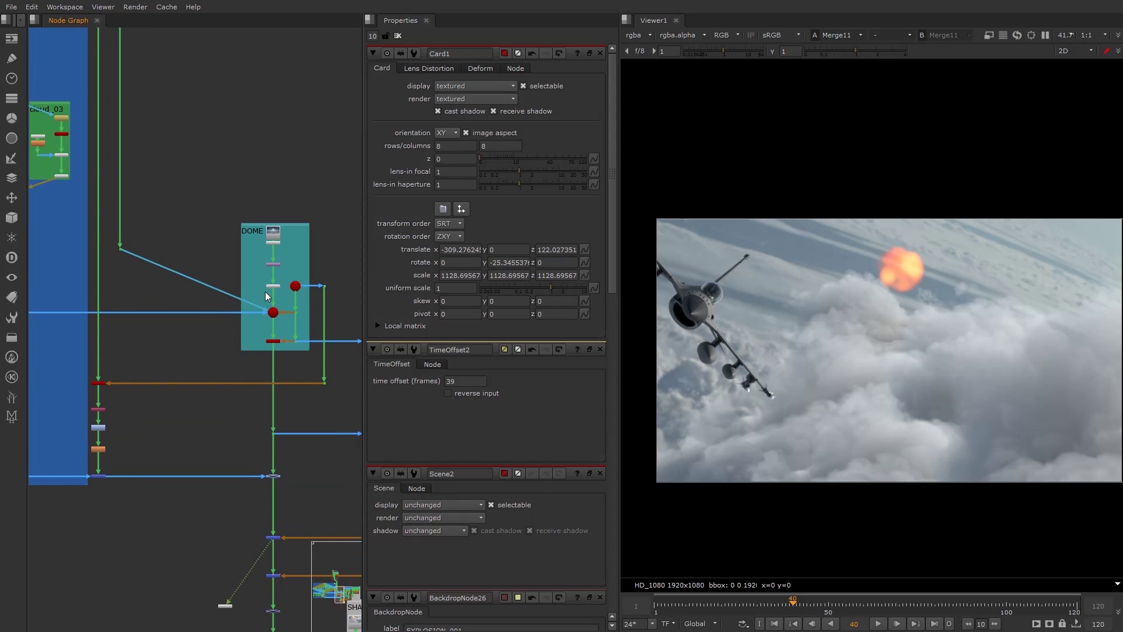
left_click(272, 316)
key("2")
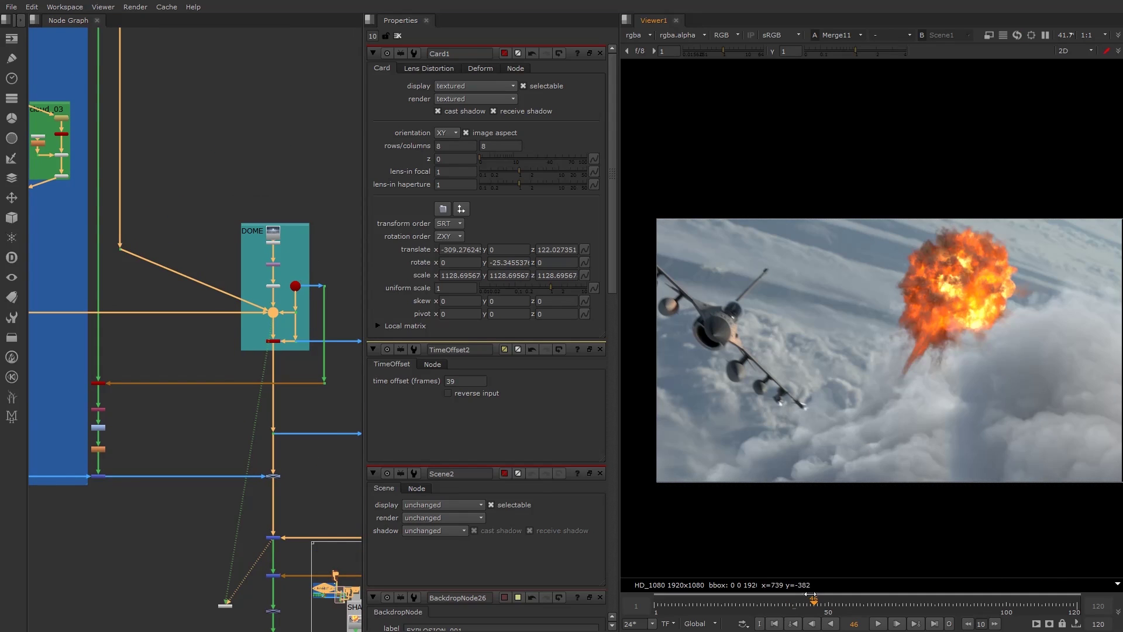
key("Tab")
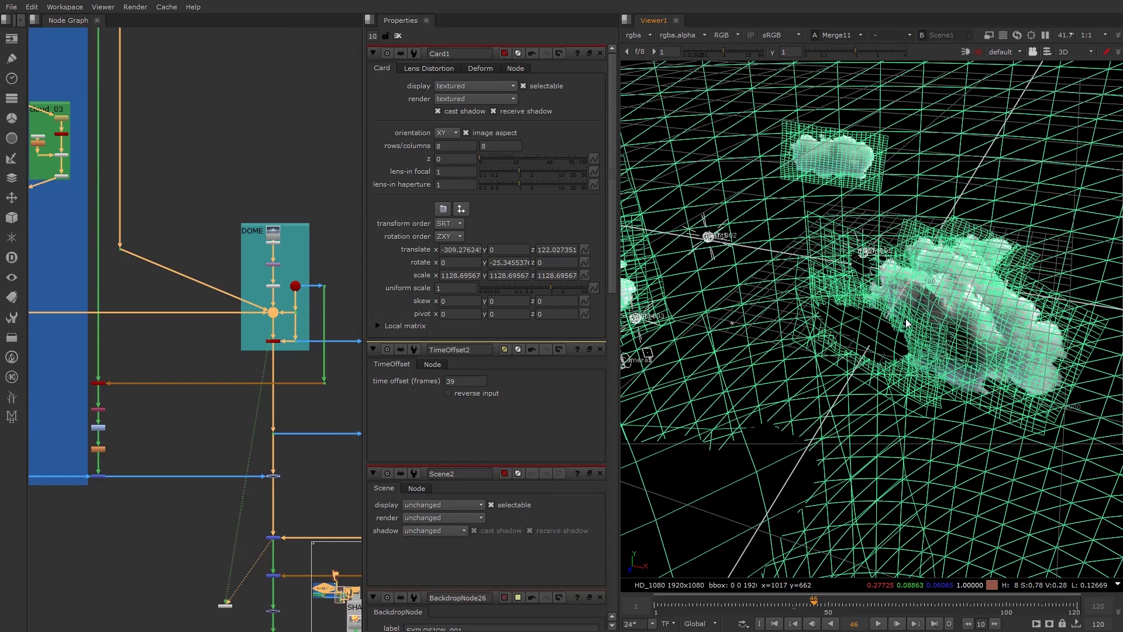
key("Tab")
key("Tab")
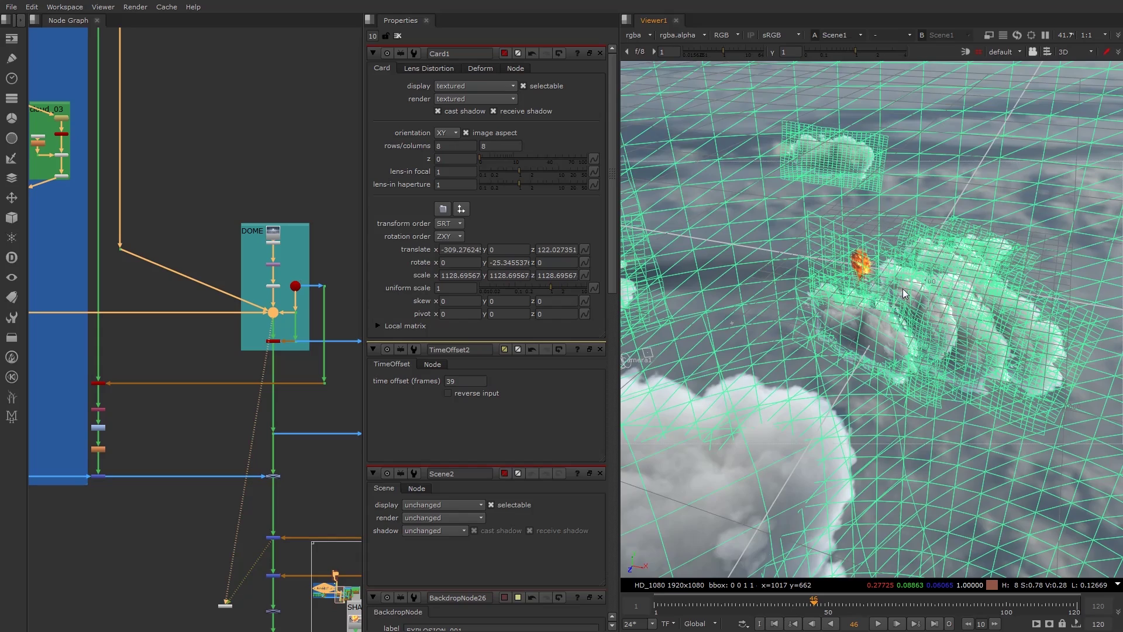
key("1")
- Locate the explosion card among the clouds in the 3D scene and open its Card node's properties for repositioning
left_click_drag(942, 264, 858, 229, "ctrl")
left_click(858, 229)
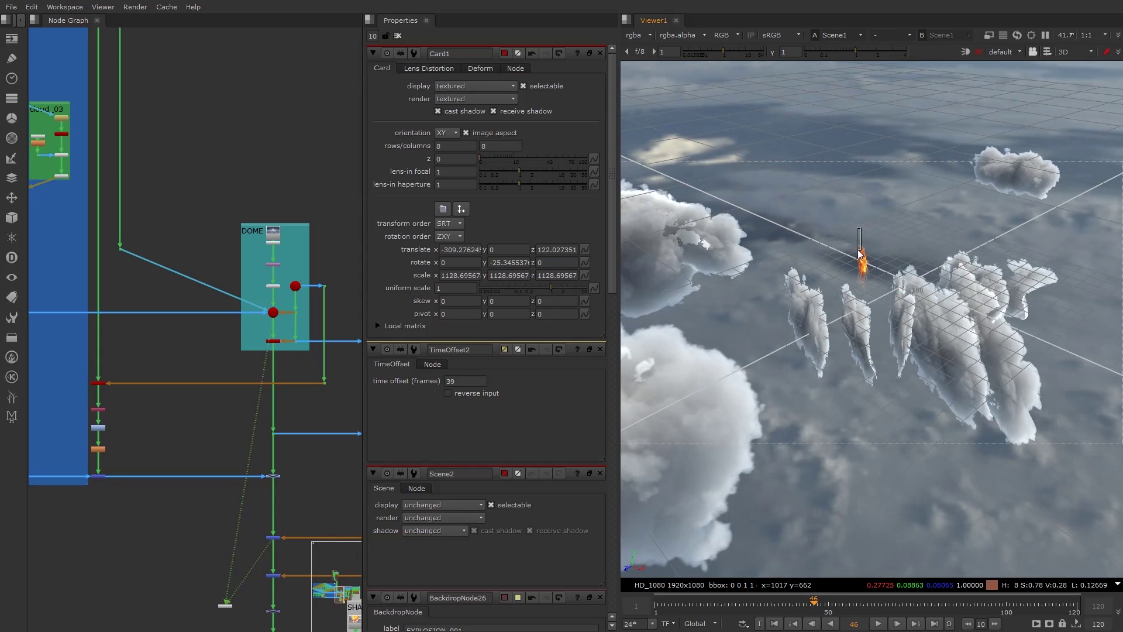
left_click(855, 227)
left_click(851, 240)
left_click(851, 241)
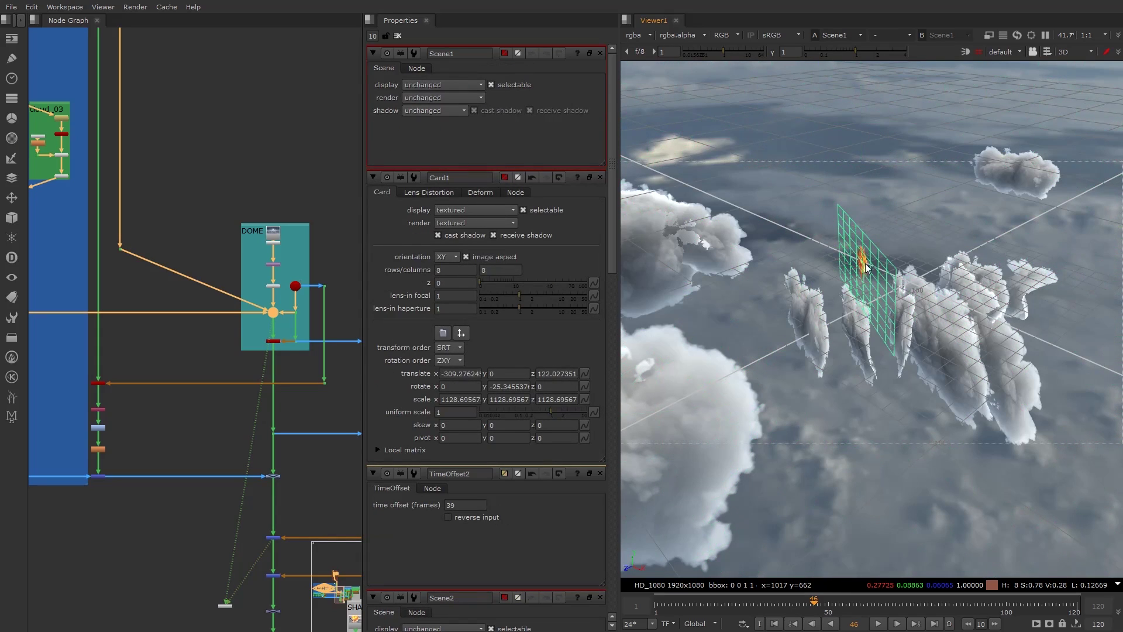
left_click(164, 152)
middle_click_drag(164, 152, 180, 335)
middle_click_drag(174, 134, 201, 199)
double_click(82, 98)
scroll(854, 223, "up", 5)
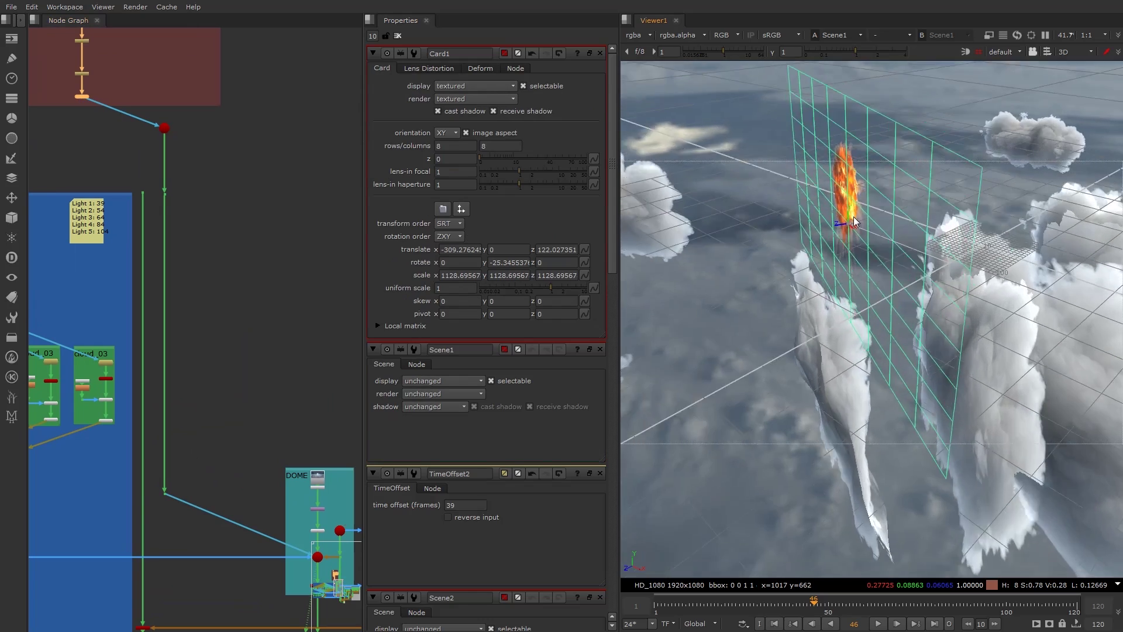
- Scale the explosion card up to about 2132 on all axes and check the size in the Merge11 comp
left_click_drag(854, 217, 880, 214, "ctrl")
key("Tab")
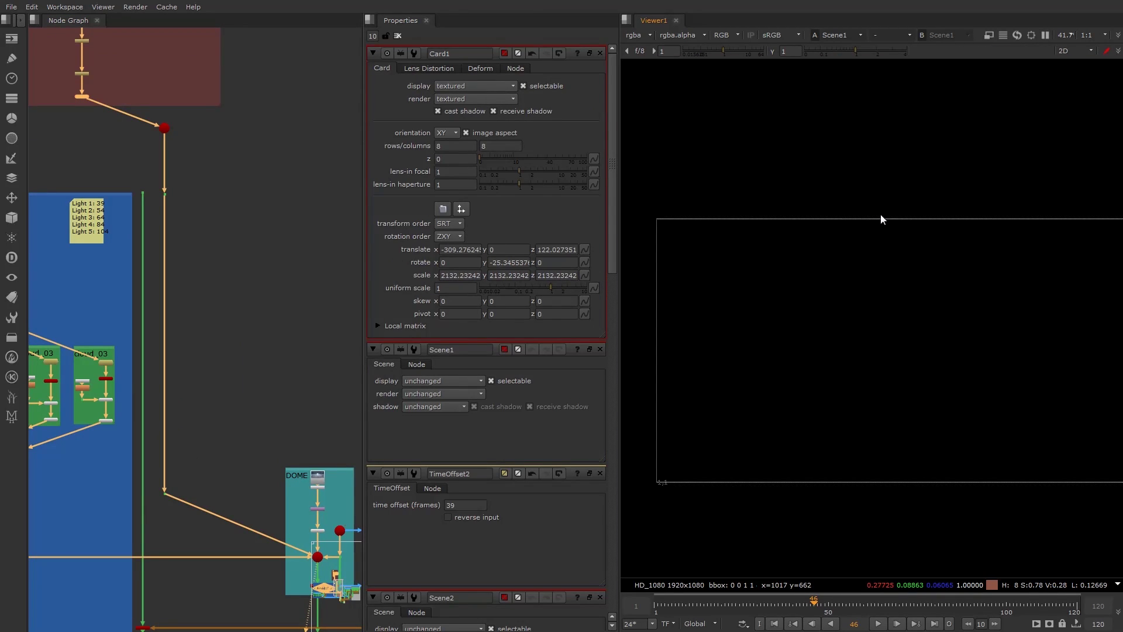
key("Tab")
key("1")
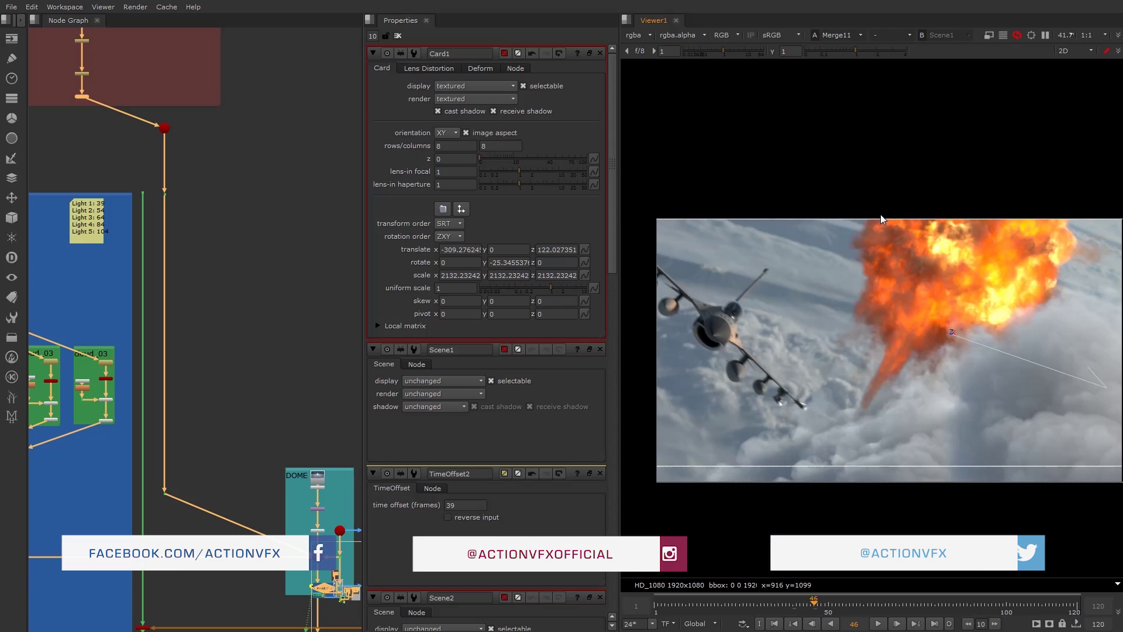
- With Scene1 in view, move the explosion card to about x -441, y -70, z 60 and compare it with the comp
key("Tab")
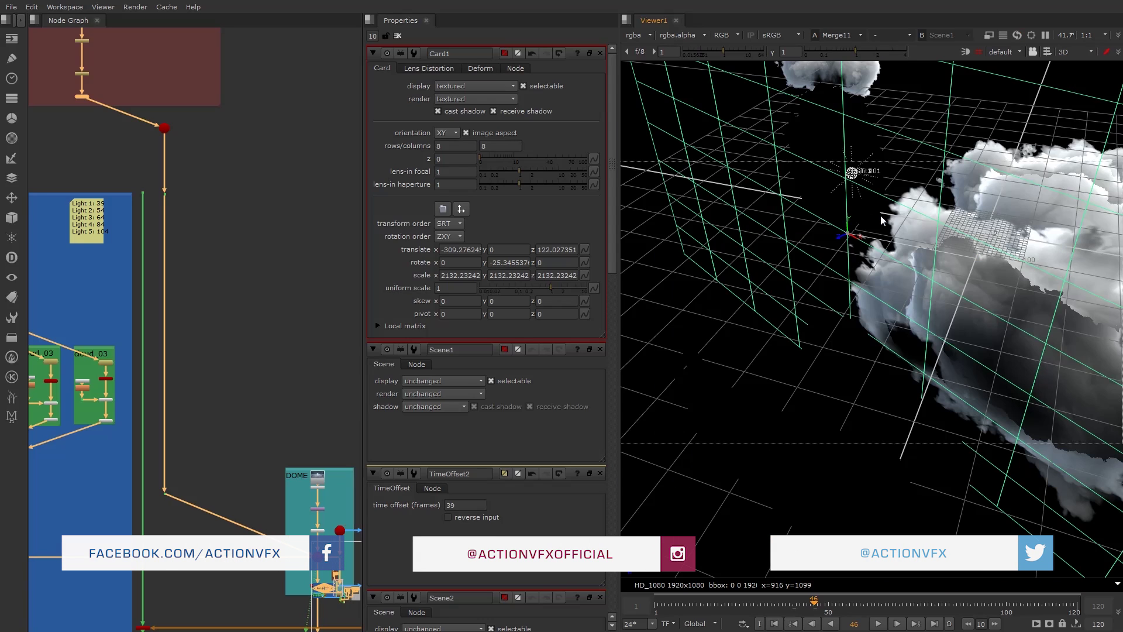
key("Tab")
key("2")
left_click_drag(884, 217, 809, 267, "ctrl")
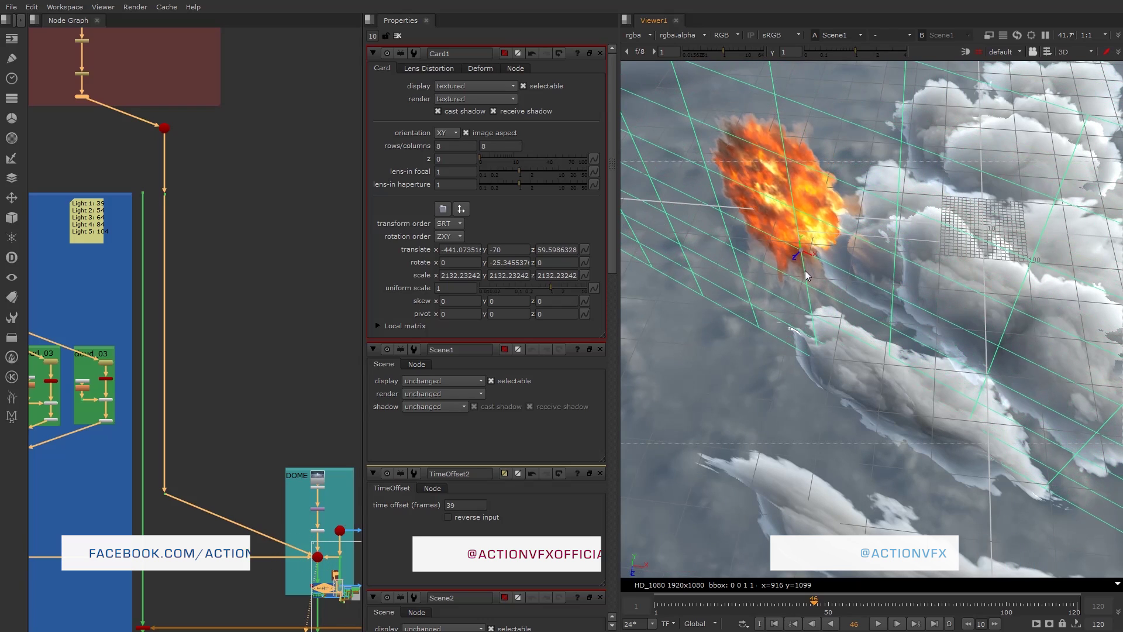
key("Tab")
key("Tab")
key("Tab")
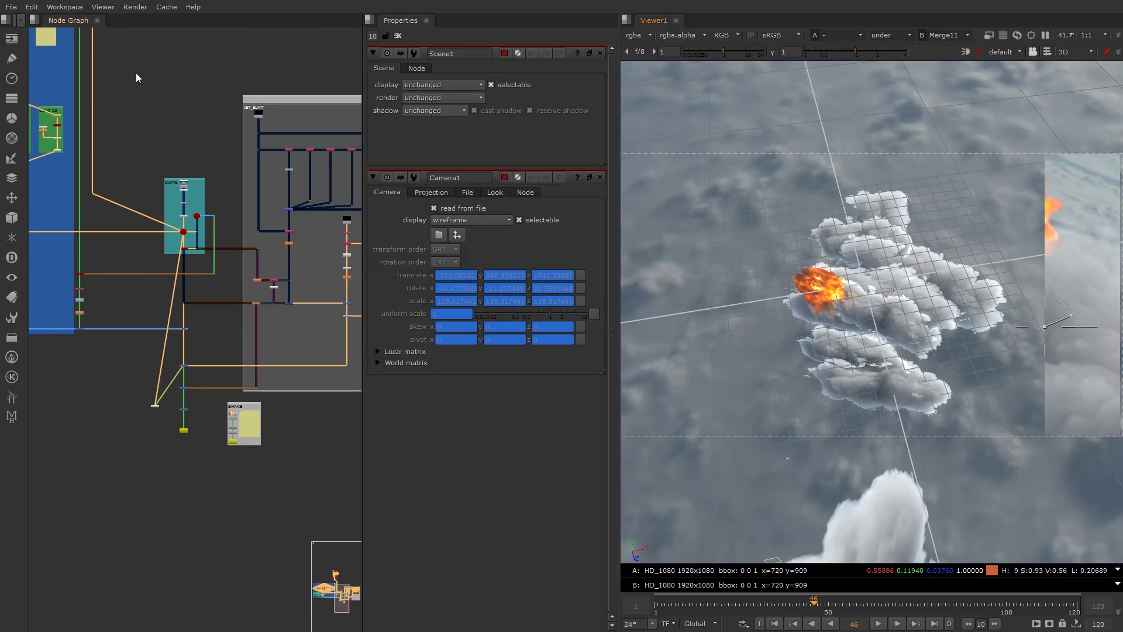
- Duplicate the EXPLOSION_001 backdrop with all its nodes and place the copy directly beside the original
middle_click_drag(136, 73, 203, 364)
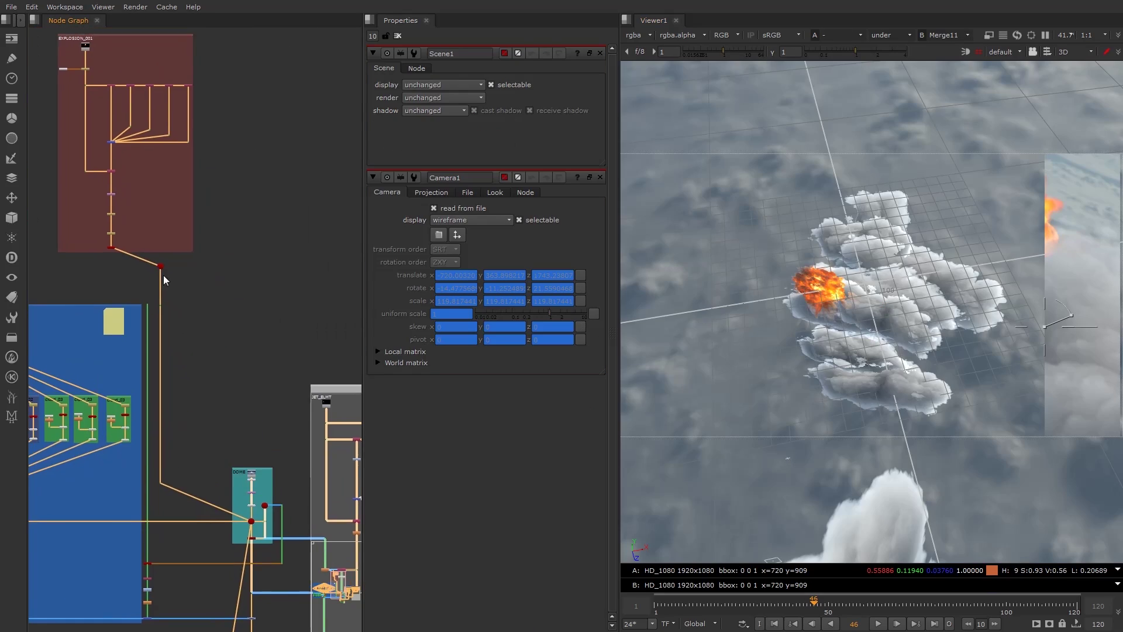
middle_click_drag(136, 40, 180, 142)
left_click(179, 140)
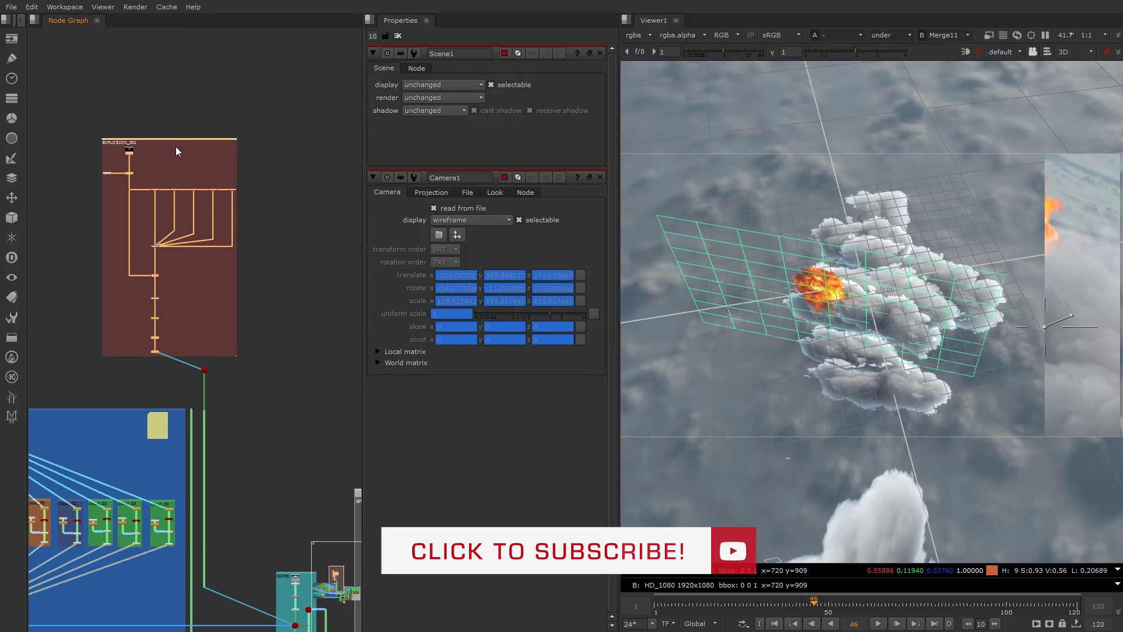
middle_click_drag(265, 235, 173, 240)
left_click(239, 205)
key("ctrl+v")
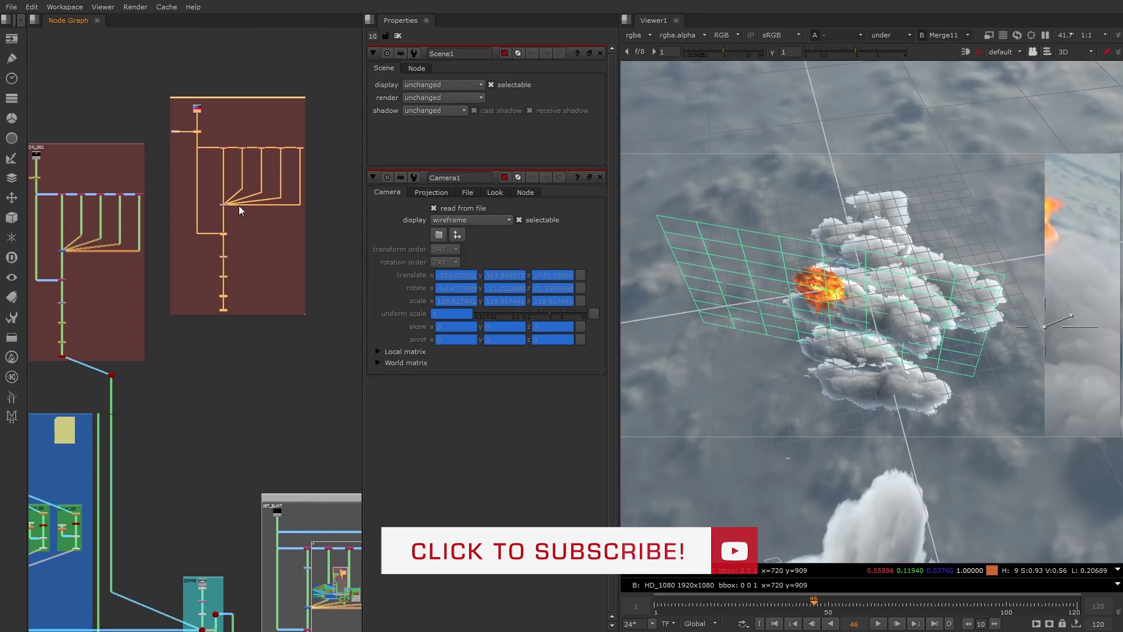
left_click(208, 97)
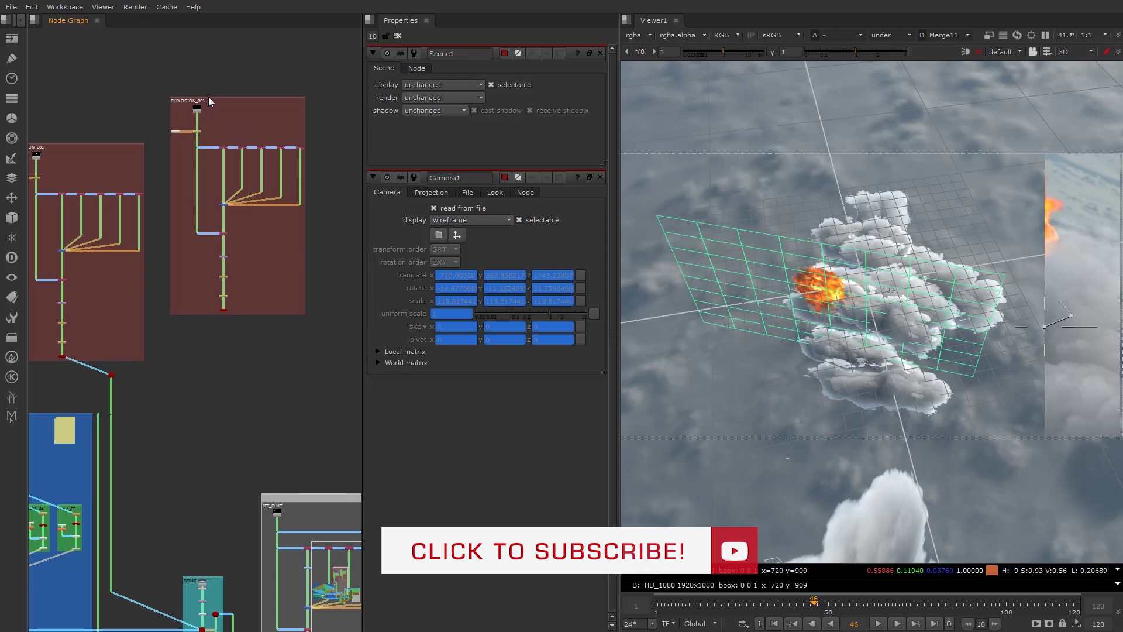
left_click_drag(208, 102, 186, 143)
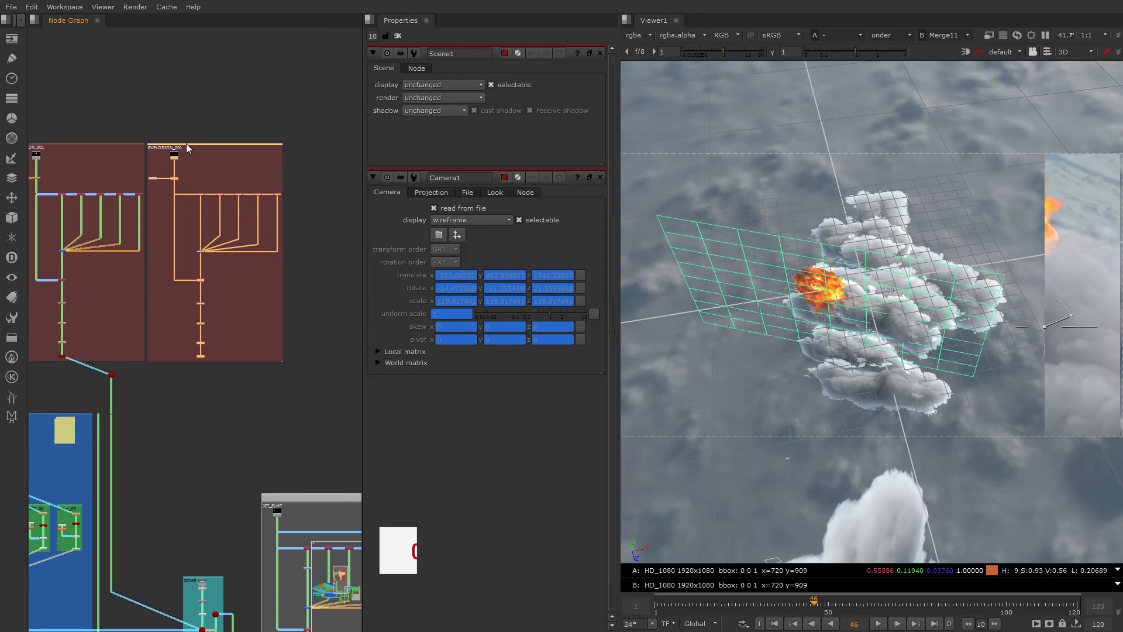
- Replace the duplicated Read node's footage with the Aerial_Explosion_2_2K_####.exr sequence from the Aerial_Explosion_2_0780_2K folder
scroll(181, 153, "up", 5)
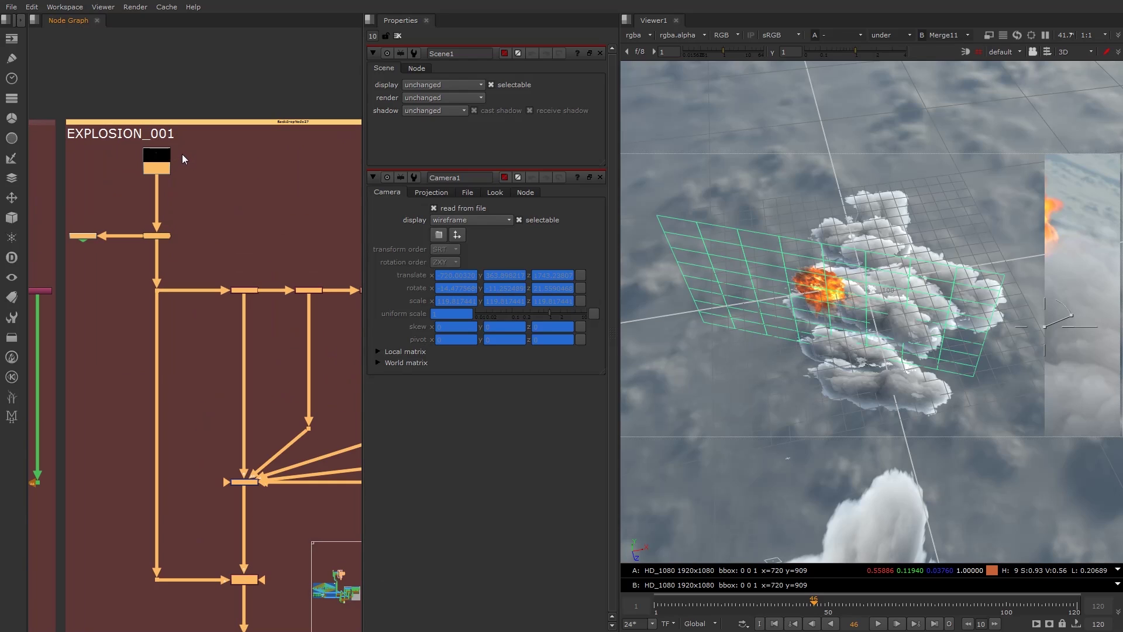
double_click(156, 158)
left_click(209, 170)
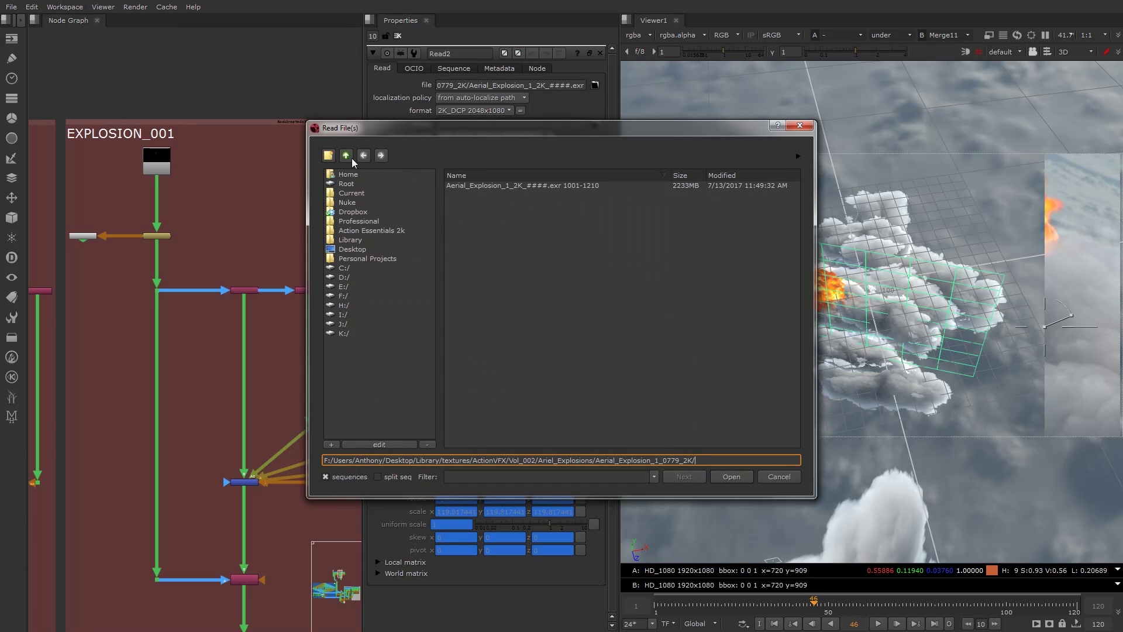
left_click(346, 155)
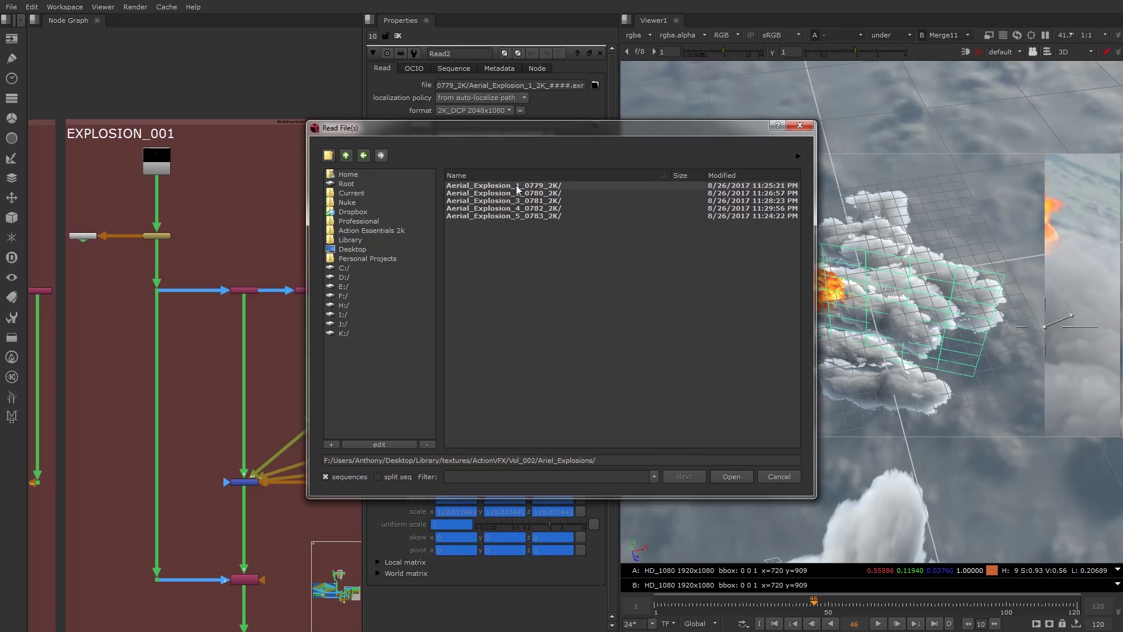
double_click(517, 192)
left_click(517, 185)
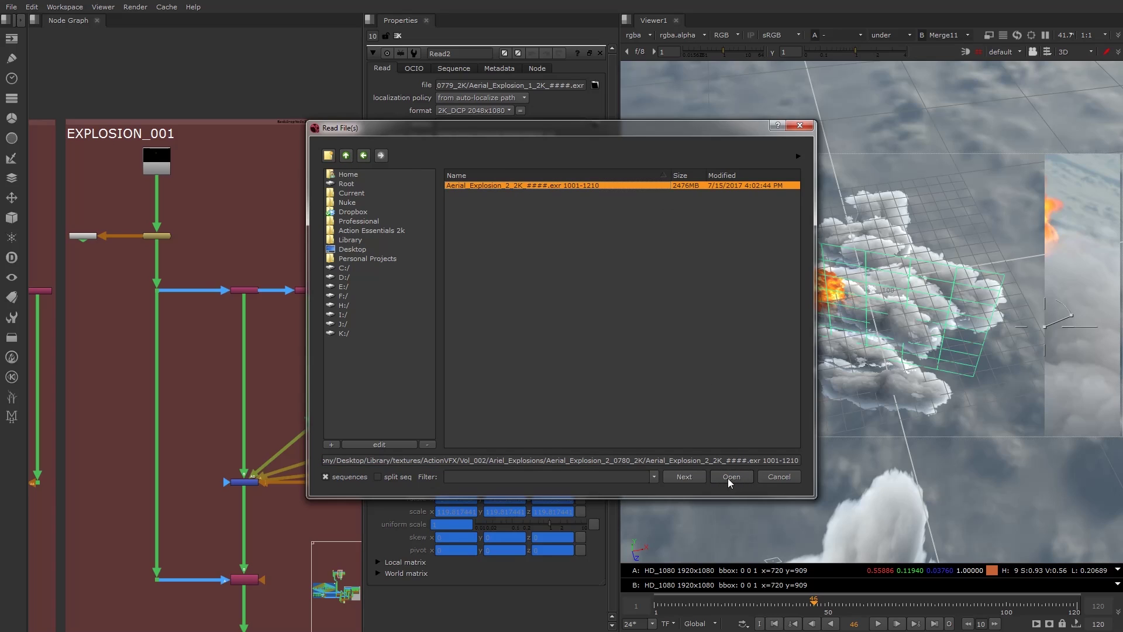
left_click(730, 478)
mouse_move(199, 214)
left_mouse_down("ctrl+shift")
mouse_move(233, 200)
mouse_move(160, 159)
mouse_move(212, 217)
left_mouse_up("ctrl+shift")
key("Delete")
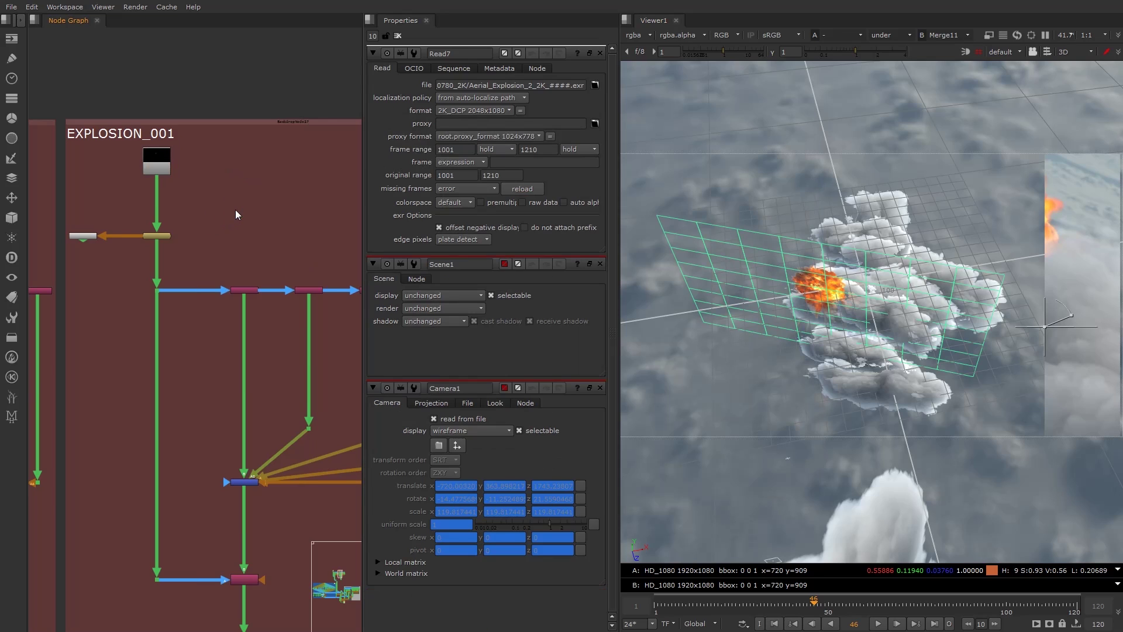
- Connect the duplicated explosion's card to the red dot fed by the first explosion's card
scroll(167, 244, "down", 4)
middle_click_drag(106, 333, 325, 367)
double_click(302, 324)
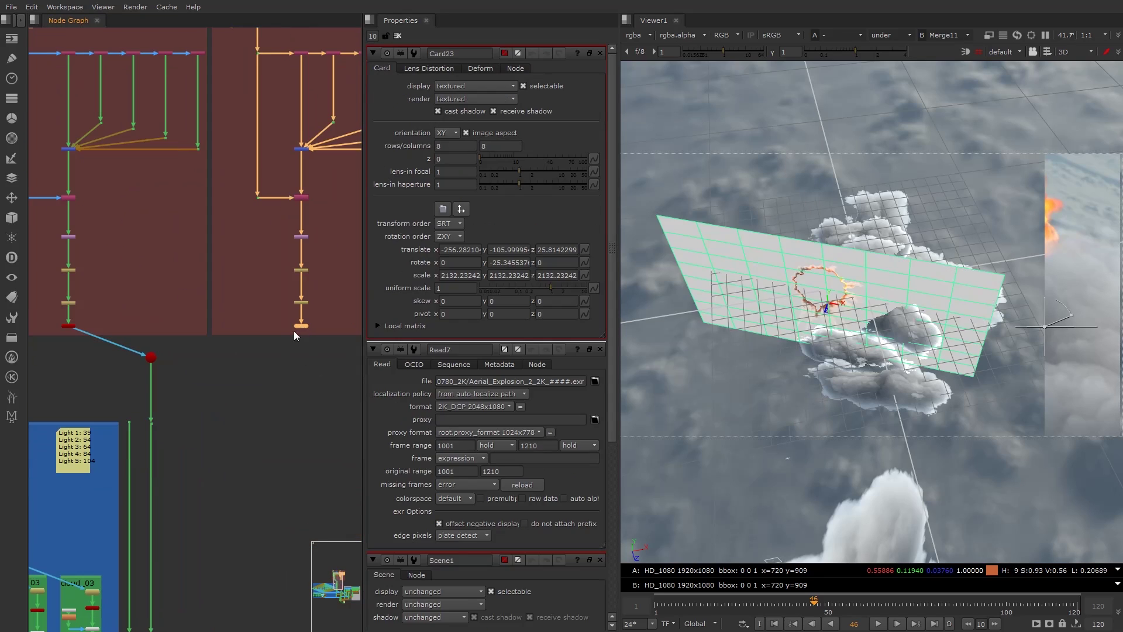
scroll(294, 331, "up", 2)
left_click(155, 356)
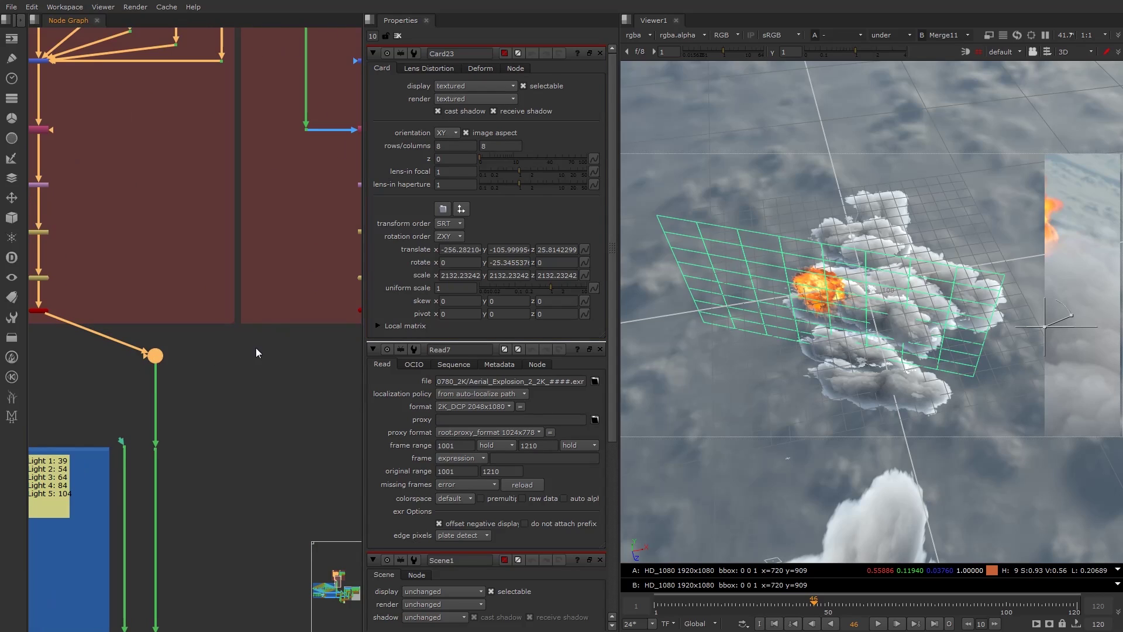
middle_click_drag(319, 340, 197, 352)
left_click(246, 321, "shift")
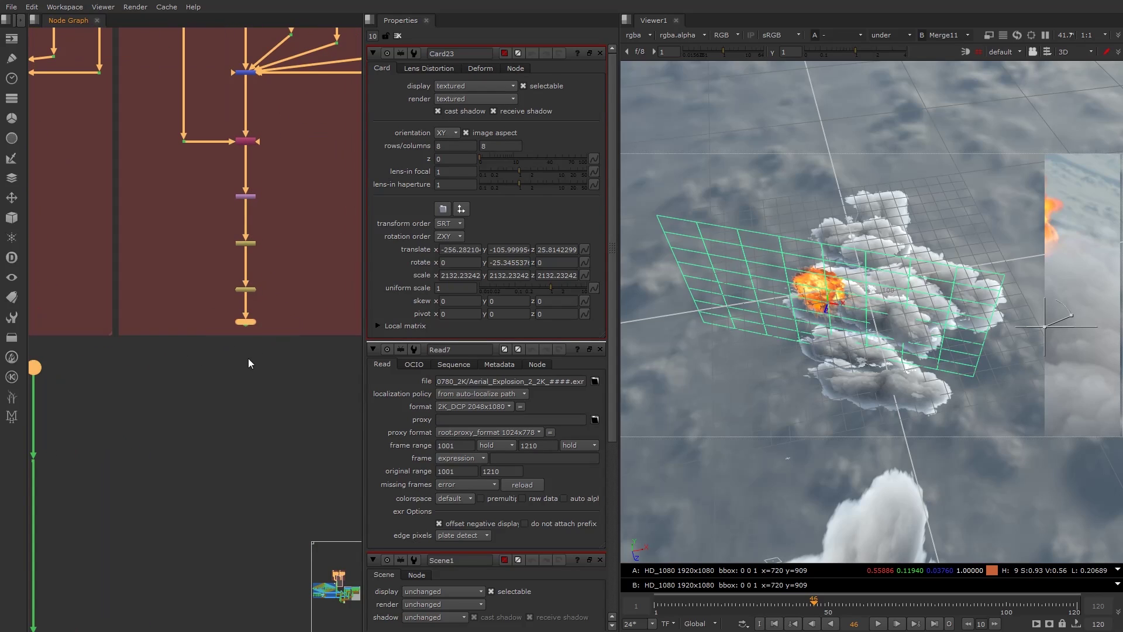
key("y")
scroll(136, 377, "down", 2)
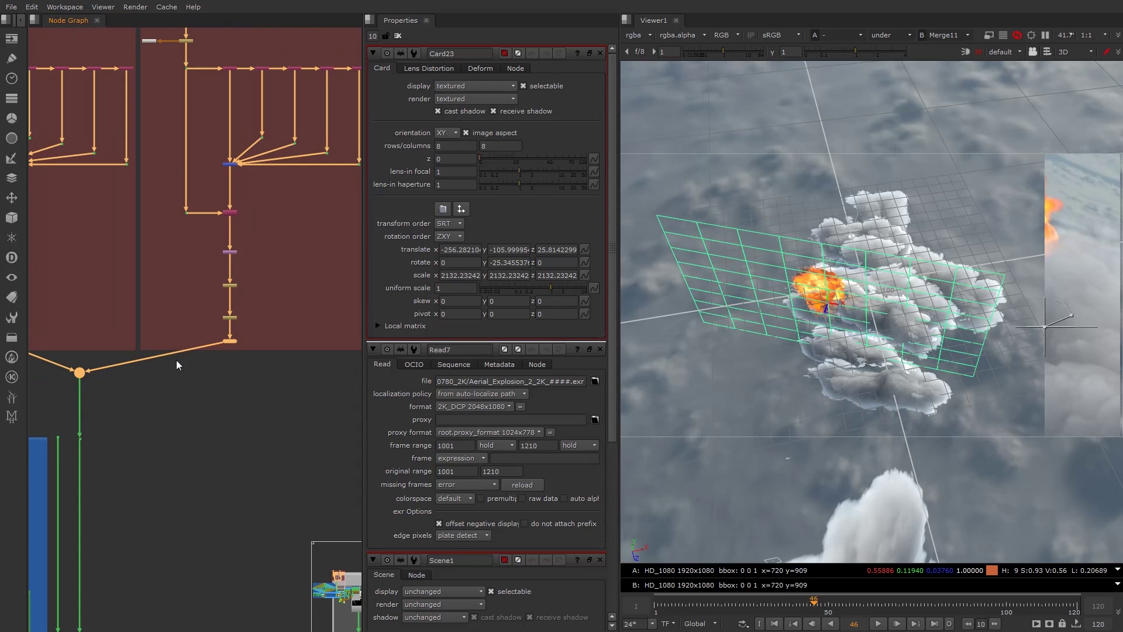
scroll(134, 439, "down", 3)
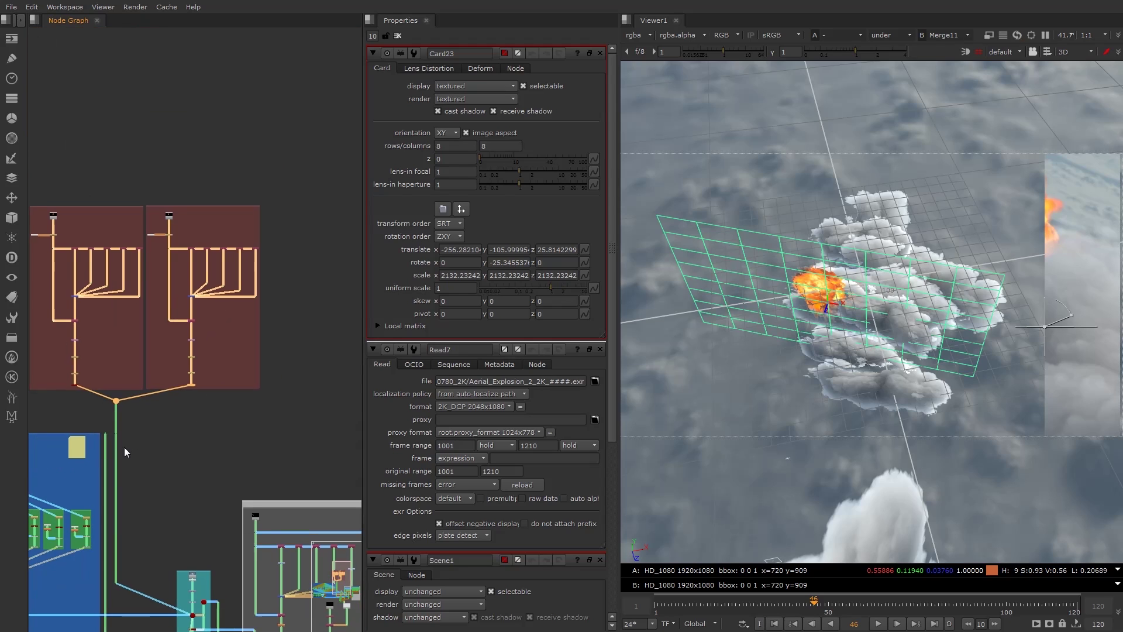
- Reposition the light-timing sticky note near the upper corner of the blue backdrop and open its properties
scroll(189, 357, "up", 3)
scroll(202, 373, "up", 3)
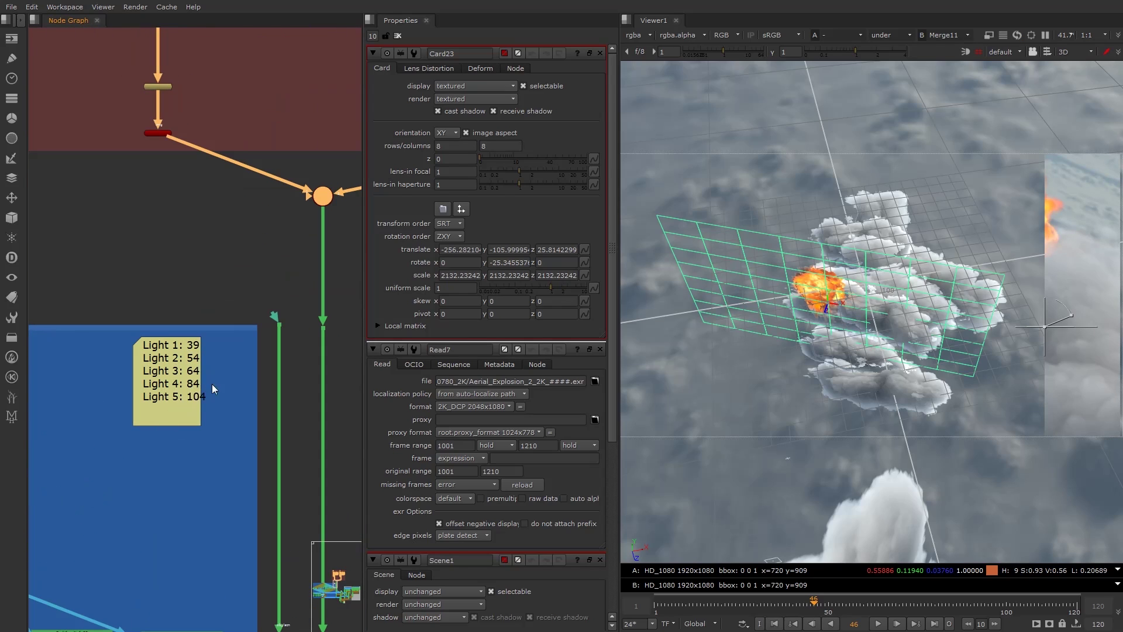
left_click(254, 272)
left_click_drag(178, 339, 166, 351)
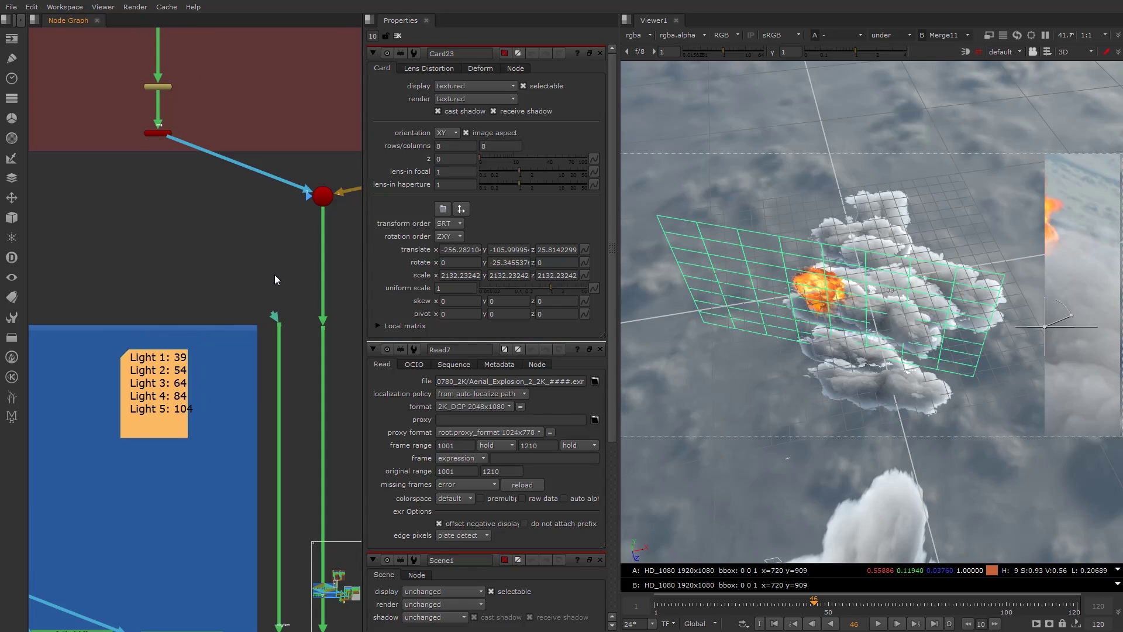
middle_click_drag(275, 279, 195, 302)
scroll(199, 304, "down", 1)
left_click(207, 305)
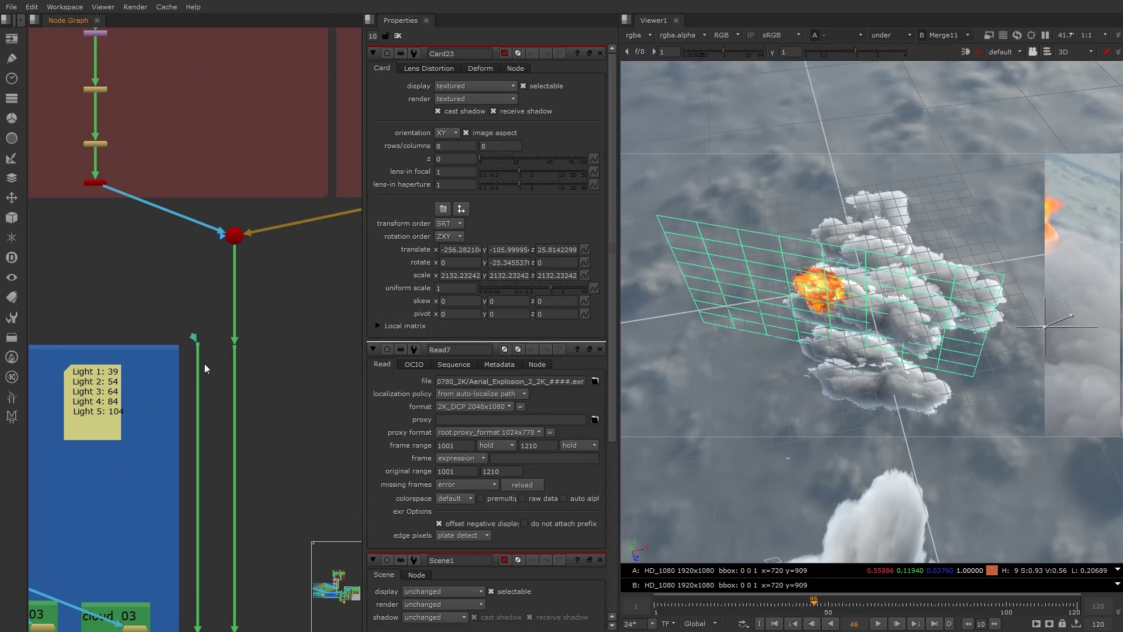
left_click_drag(103, 389, 109, 384)
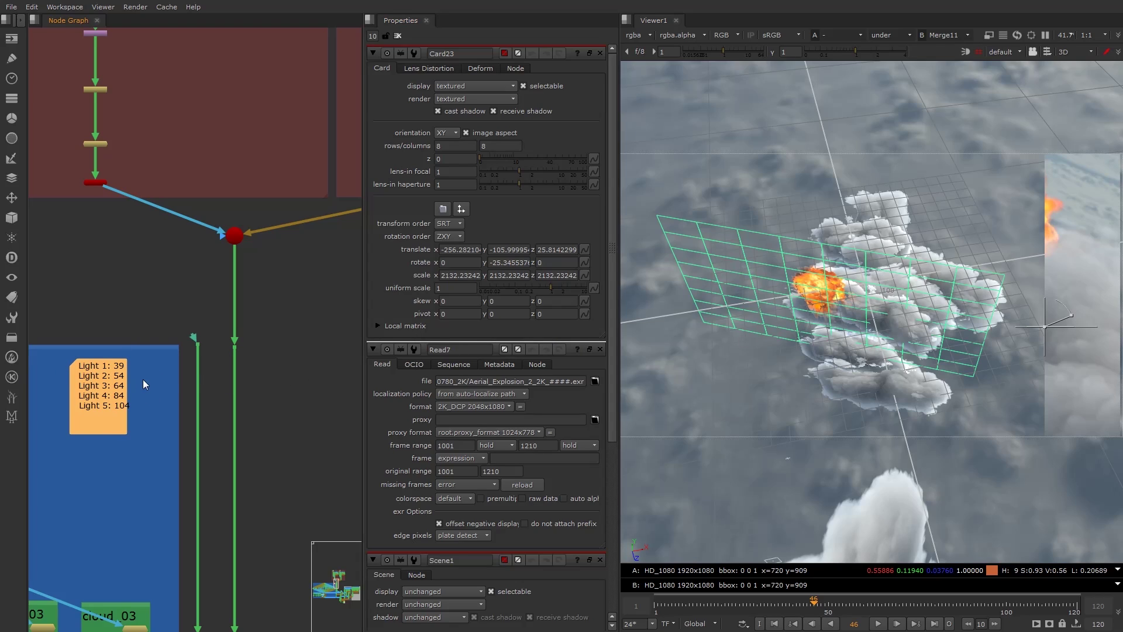
left_click_drag(116, 378, 157, 386)
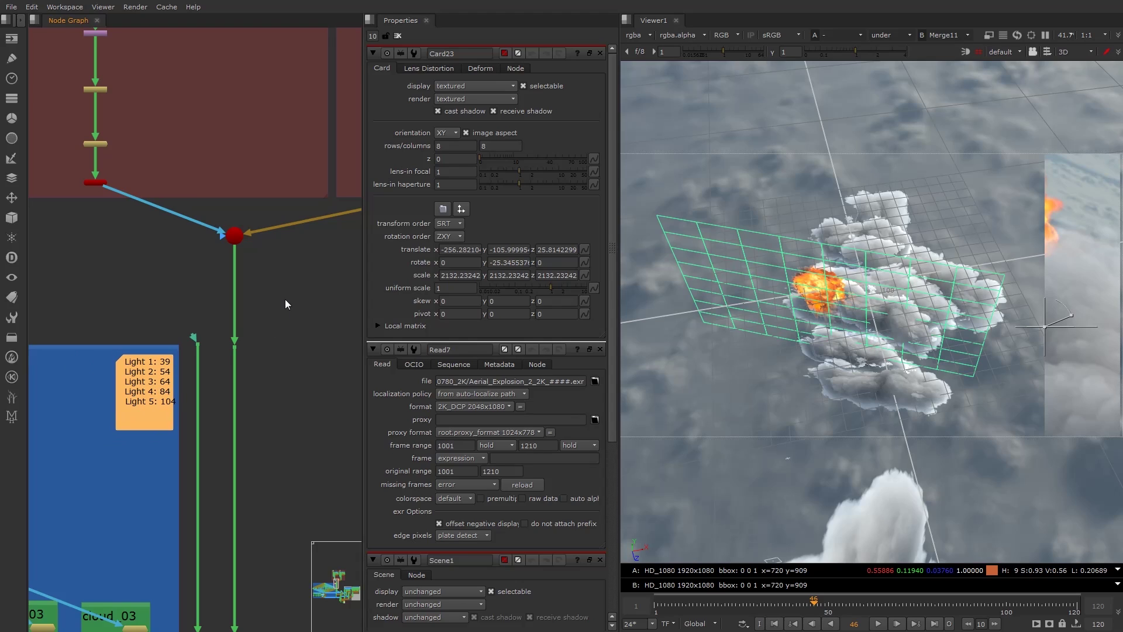
left_click(286, 298)
double_click(154, 373)
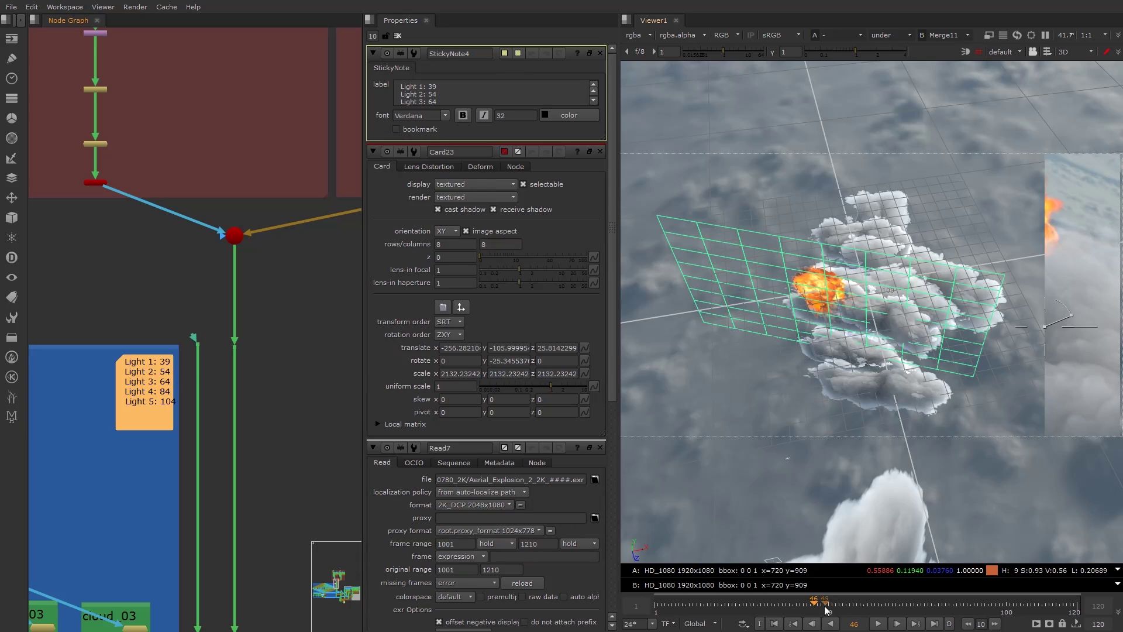
- At frame 54, move the duplicated explosion's card away from the first explosion to about x -718, z 253
left_click(843, 607)
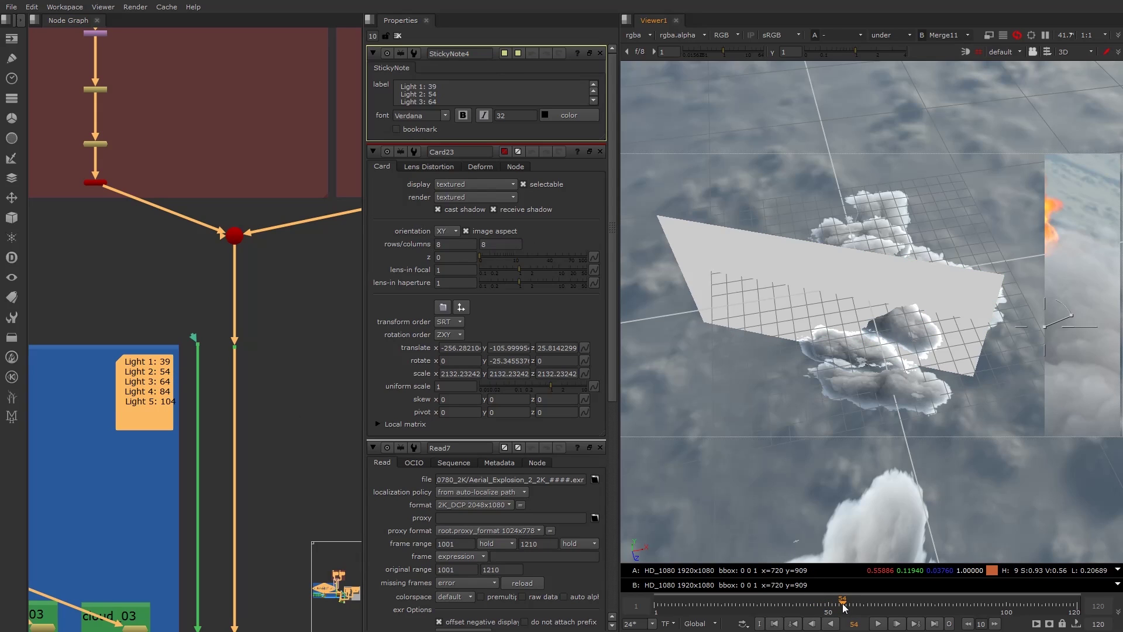
left_click_drag(884, 351, 822, 390, "ctrl")
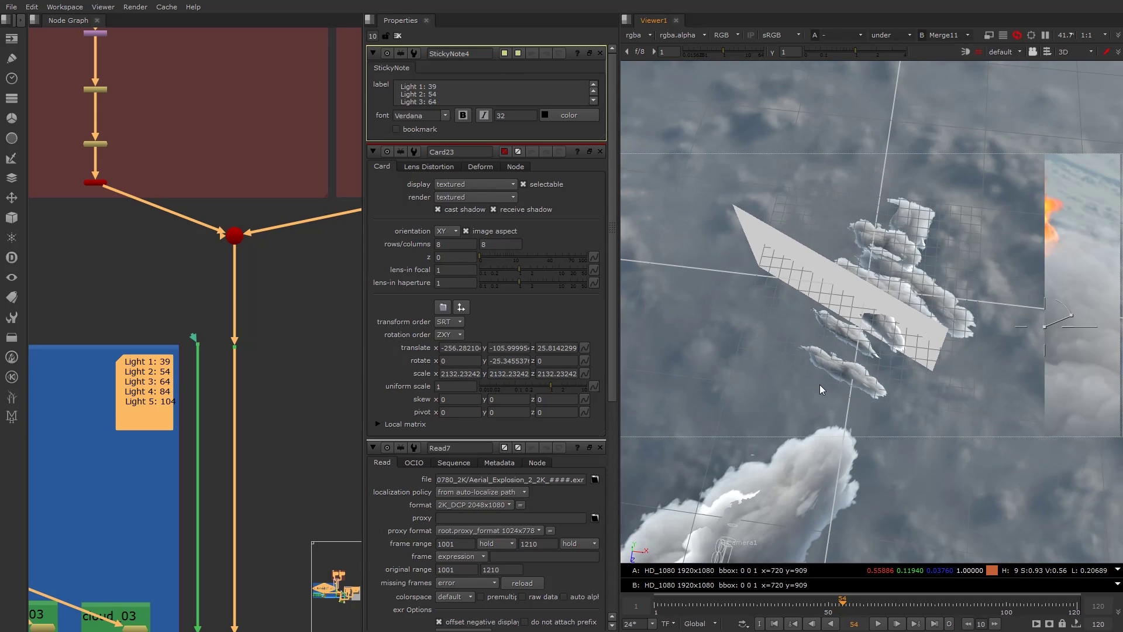
scroll(278, 270, "down", 3)
middle_click_drag(279, 271, 135, 303)
double_click(258, 250)
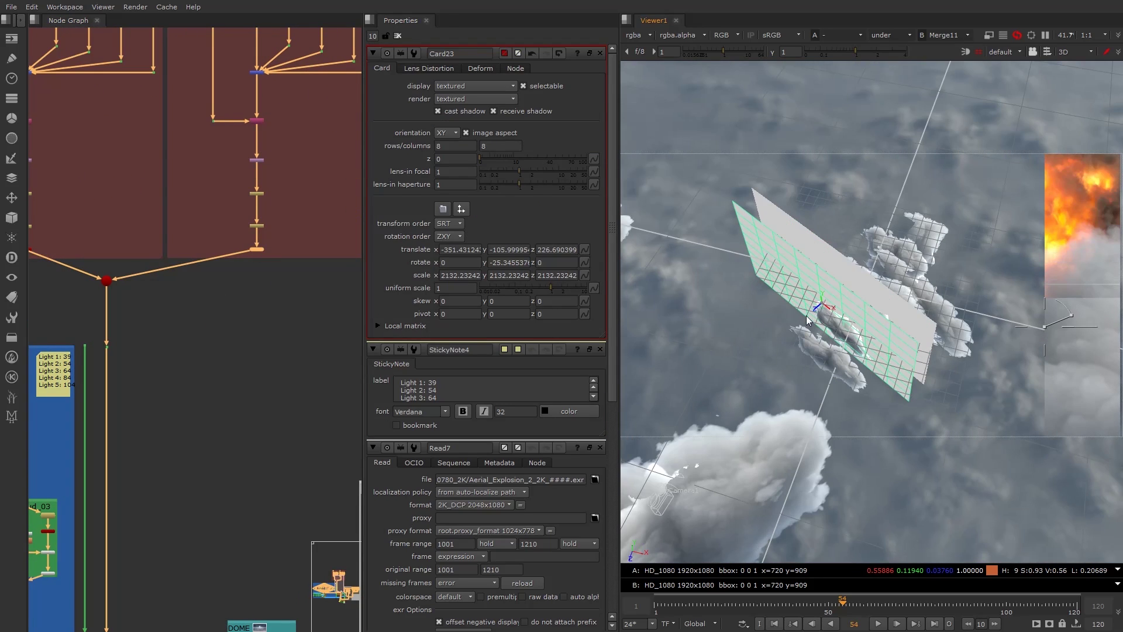
left_click_drag(806, 316, 791, 310)
- Turn the duplicated explosion's card to about 2° in Y and shift the viewer wipe to show more of the comp
mouse_move(829, 364)
left_mouse_down("ctrl")
mouse_move(841, 377)
mouse_move(874, 327)
mouse_move(832, 381)
left_mouse_up("ctrl")
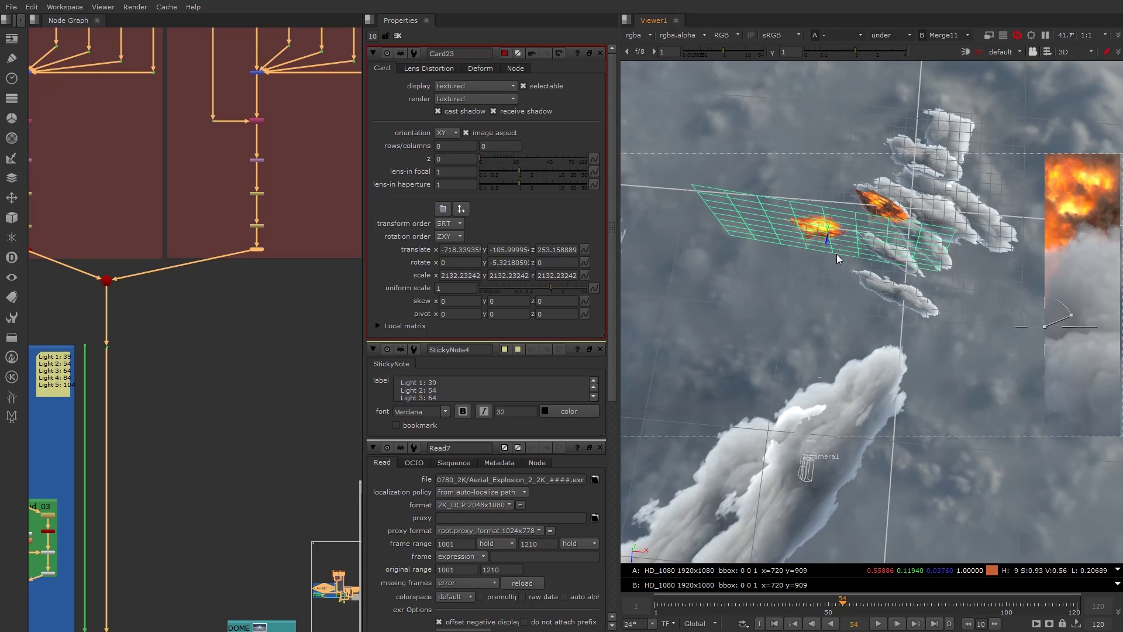
left_click_drag(838, 258, 890, 259, "ctrl")
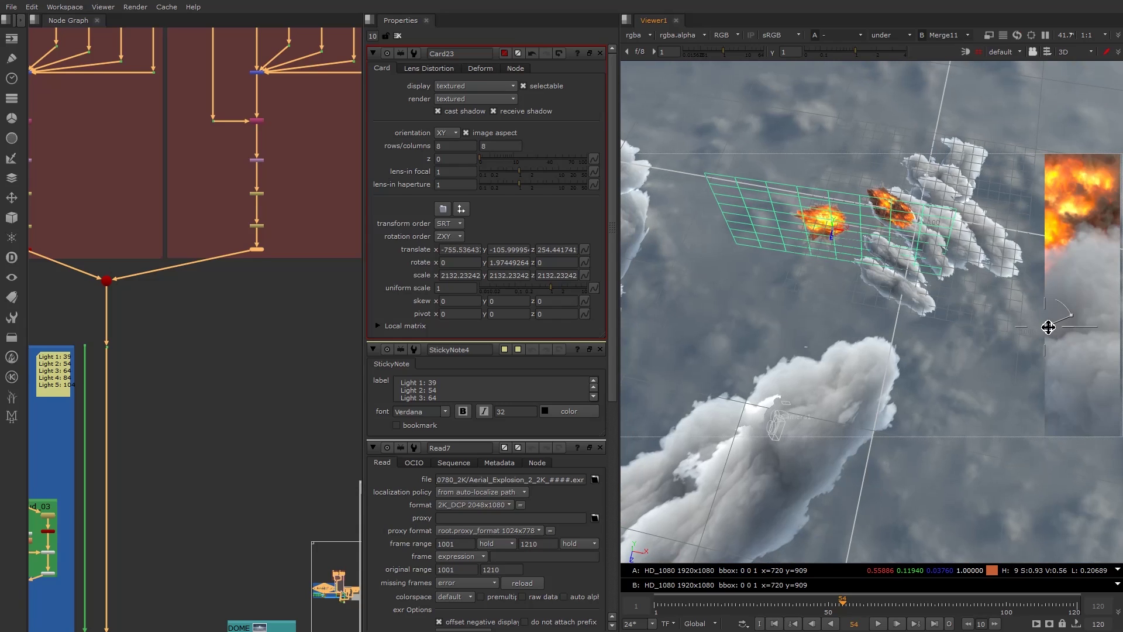
left_click_drag(1044, 326, 988, 323)
- Raise the duplicated explosion's card to y -22 so it sits higher in the cloud scene
scroll(843, 226, "up", 5)
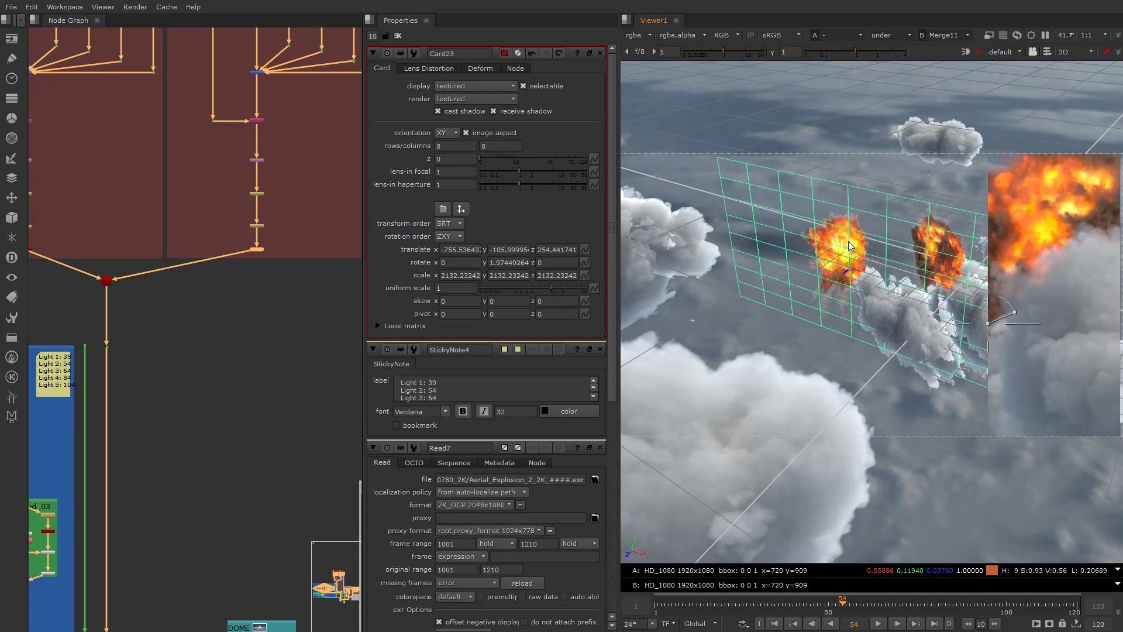
left_click(848, 241)
left_click(849, 237)
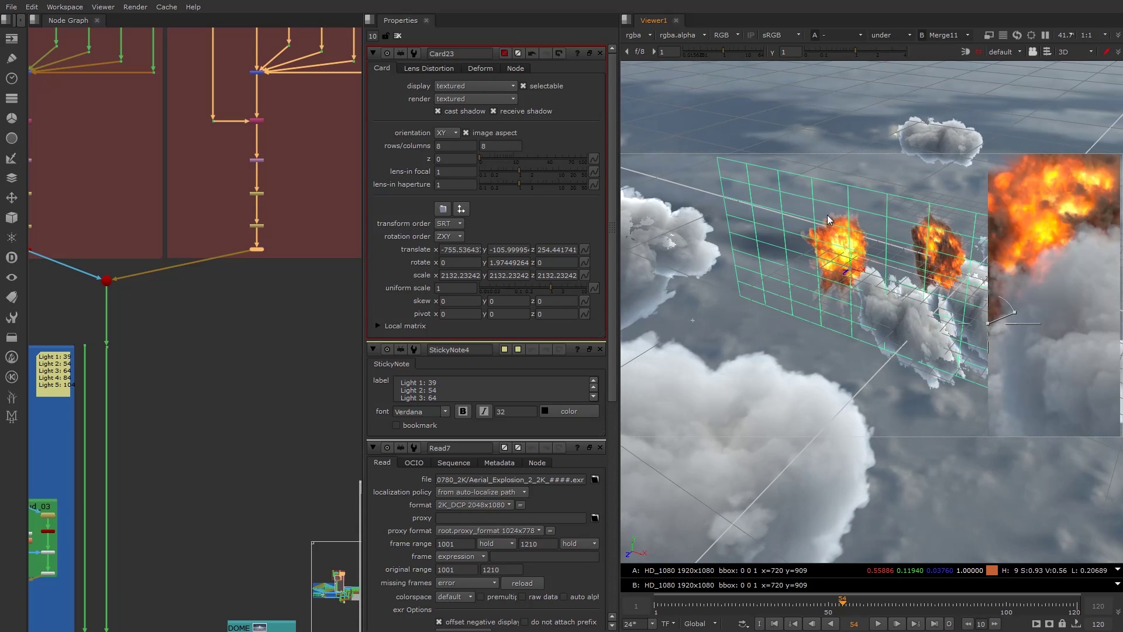
scroll(848, 244, "up", 3)
left_click_drag(843, 241, 833, 211)
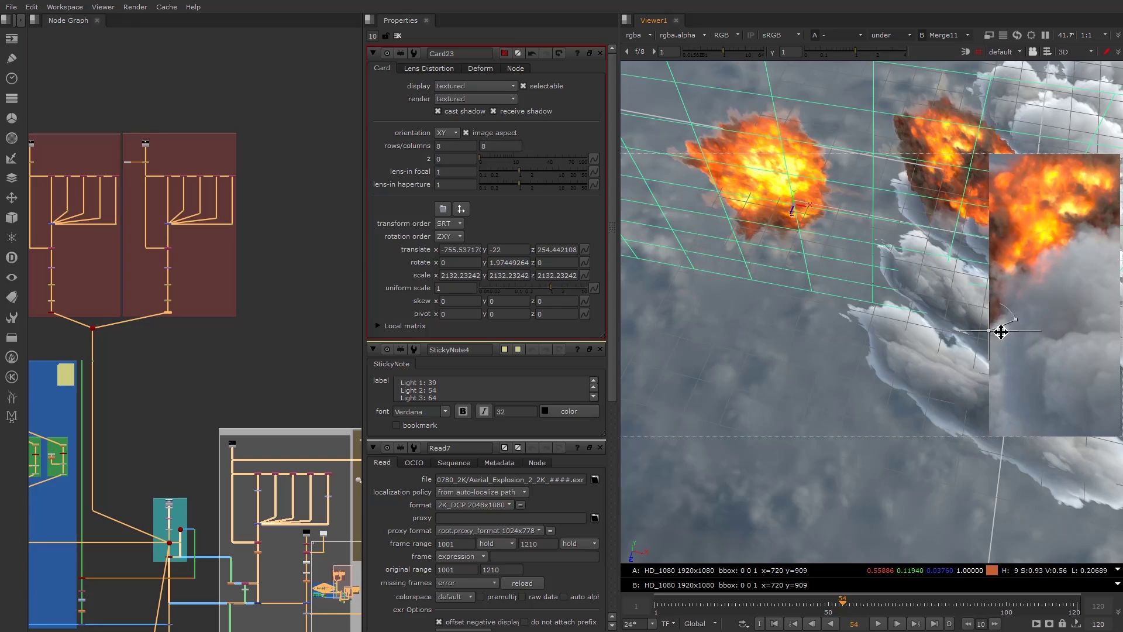
scroll(792, 248, "down", 5)
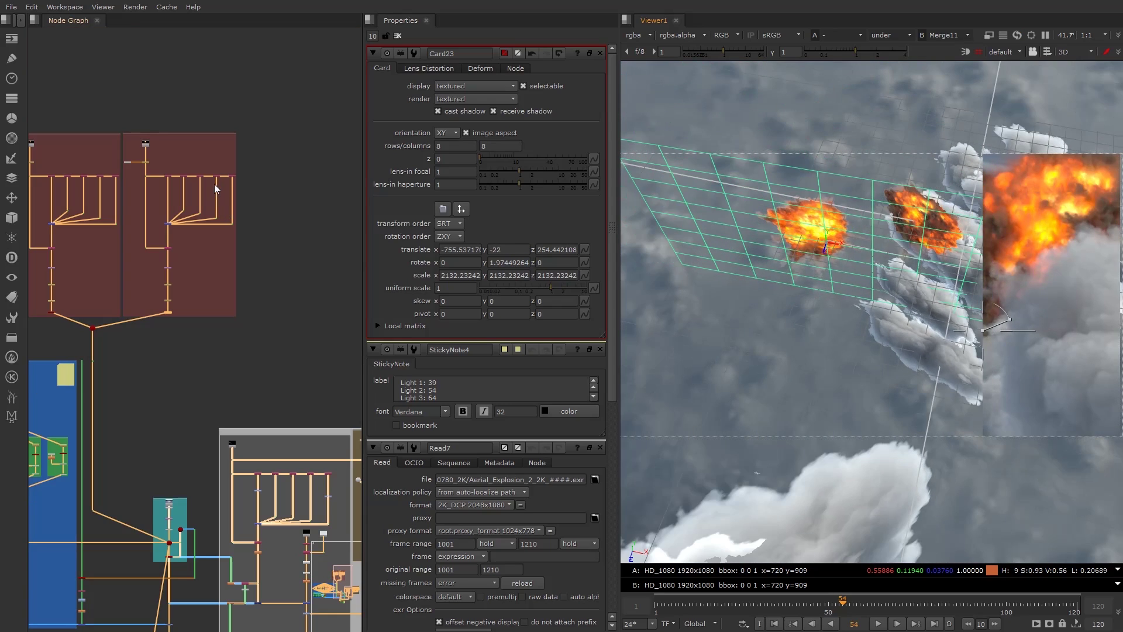
- Line up the second explosion's backdrop beside the first one in the node graph
left_click(177, 136)
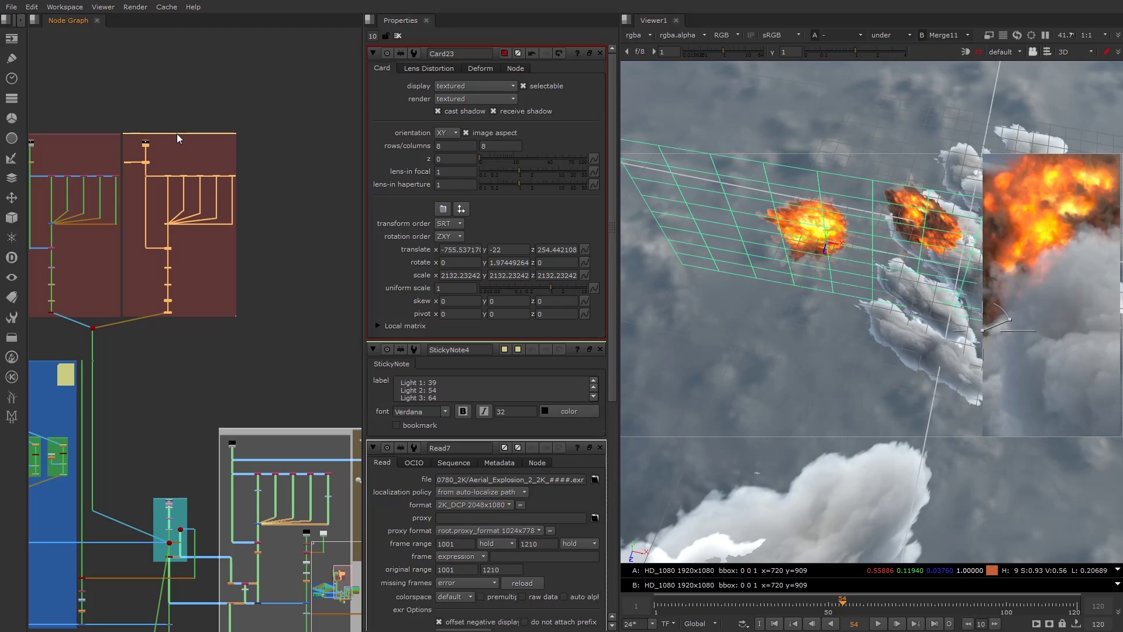
scroll(175, 183, "up", 4)
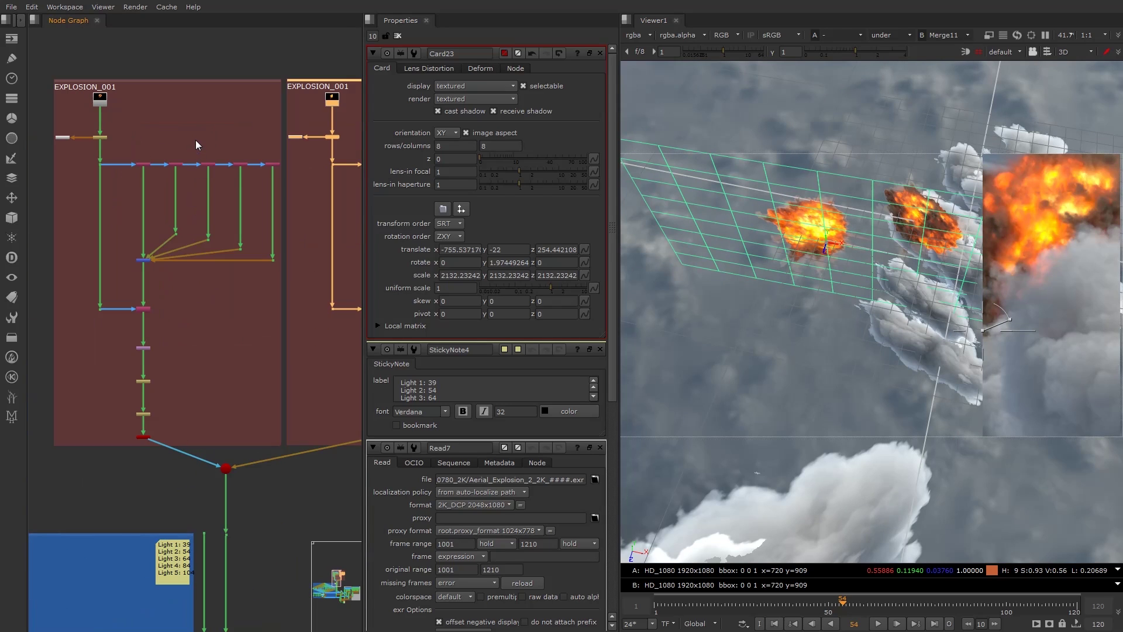
scroll(191, 149, "down", 4)
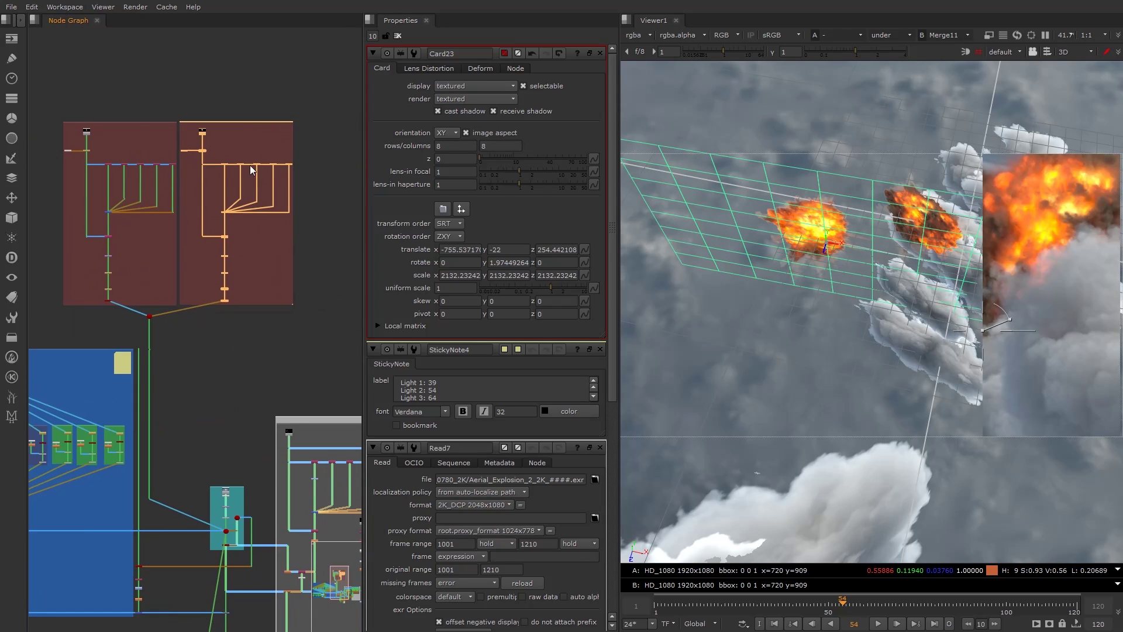
middle_click_drag(250, 168, 198, 155)
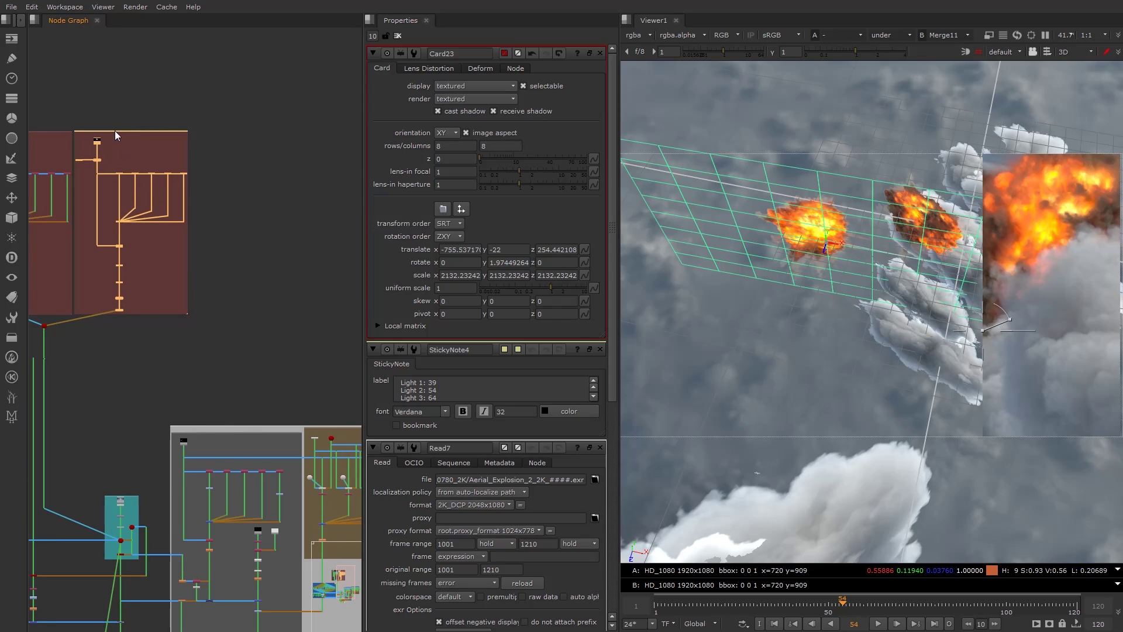
middle_click_drag(115, 131, 115, 132)
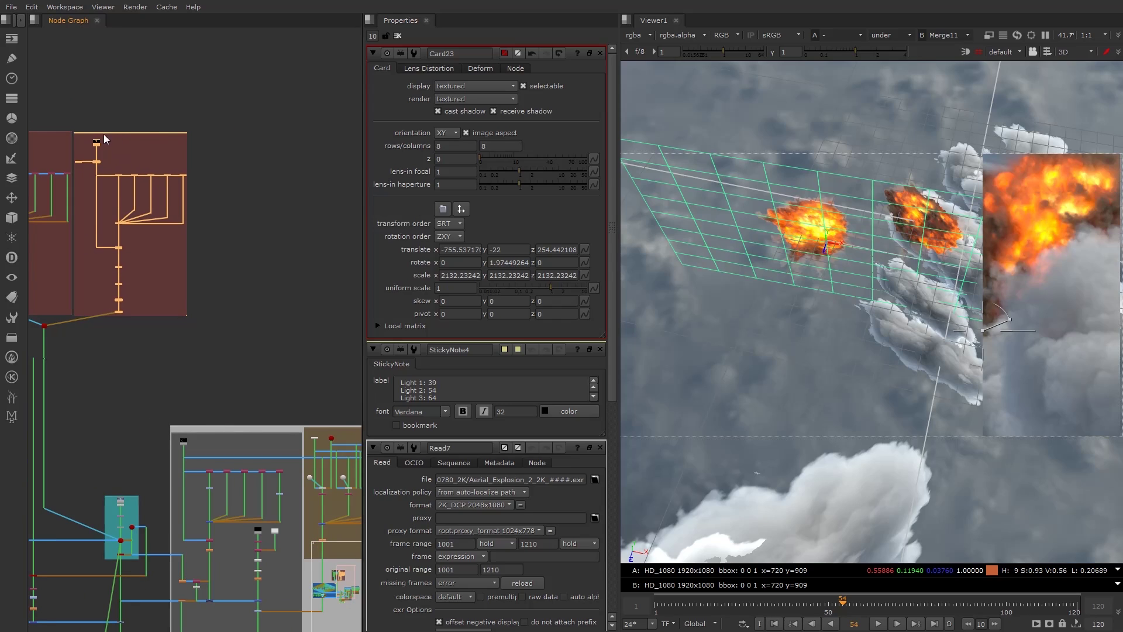
scroll(103, 135, "up", 5)
left_click_drag(161, 135, 167, 127)
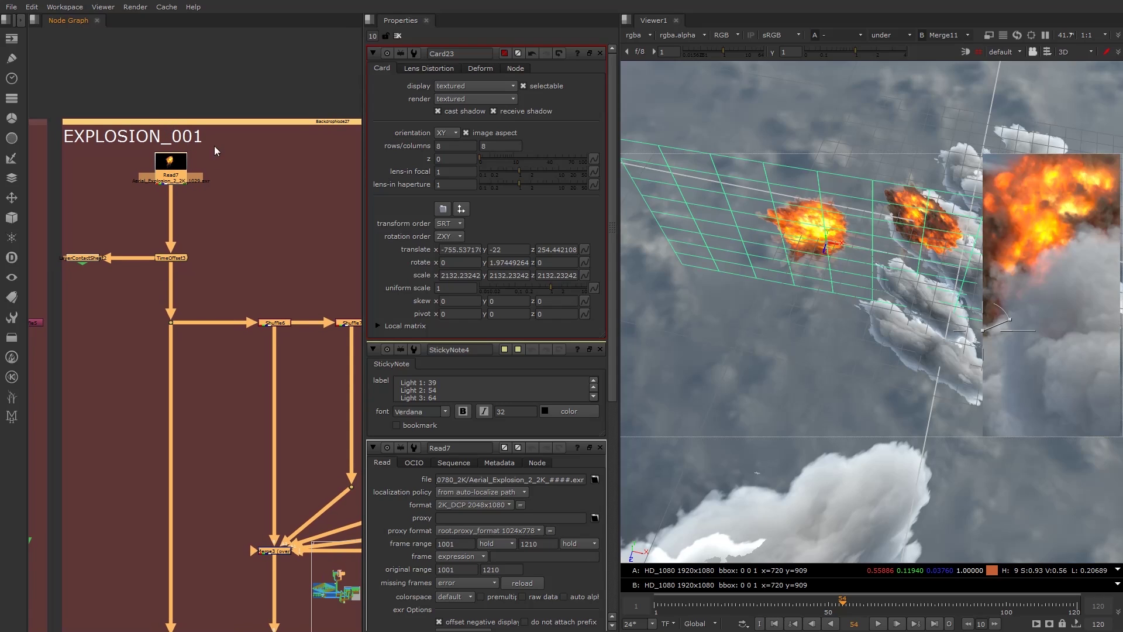
left_click(311, 190)
- Look over the second explosion's node tree from its Read node down to its card and scene connection
scroll(251, 244, "down", 4)
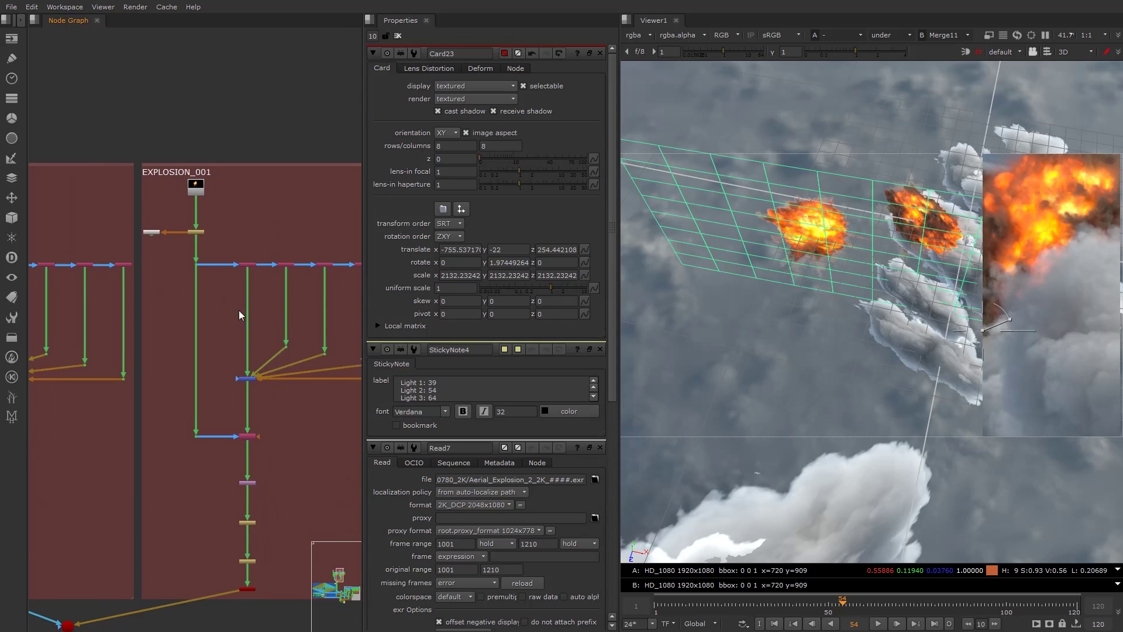
middle_click_drag(238, 315, 157, 247)
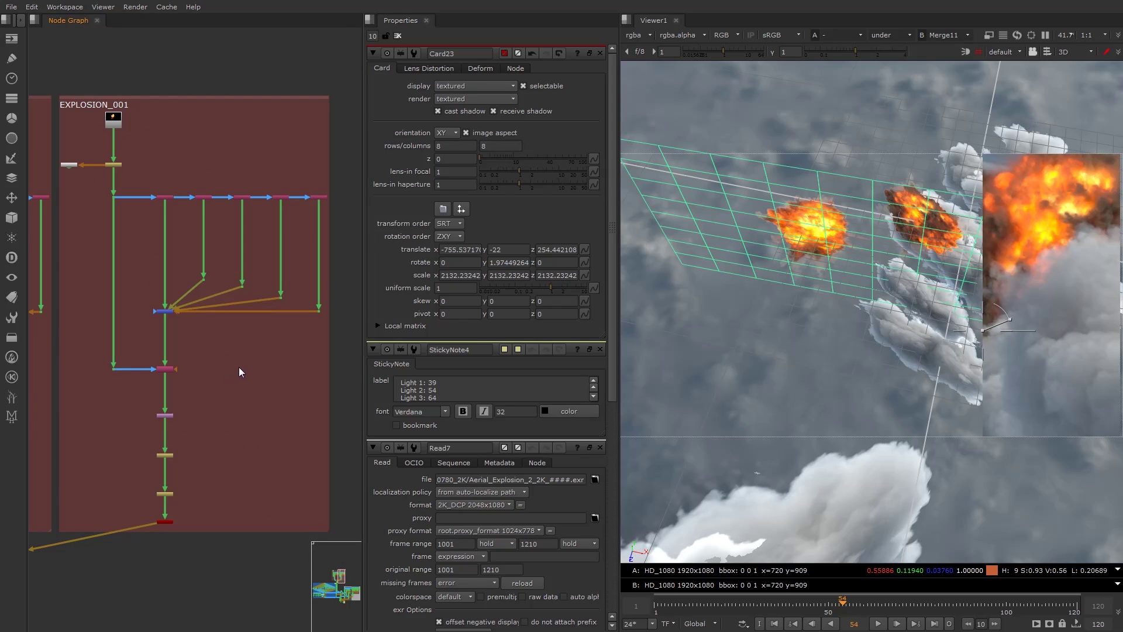
scroll(234, 418, "down", 5)
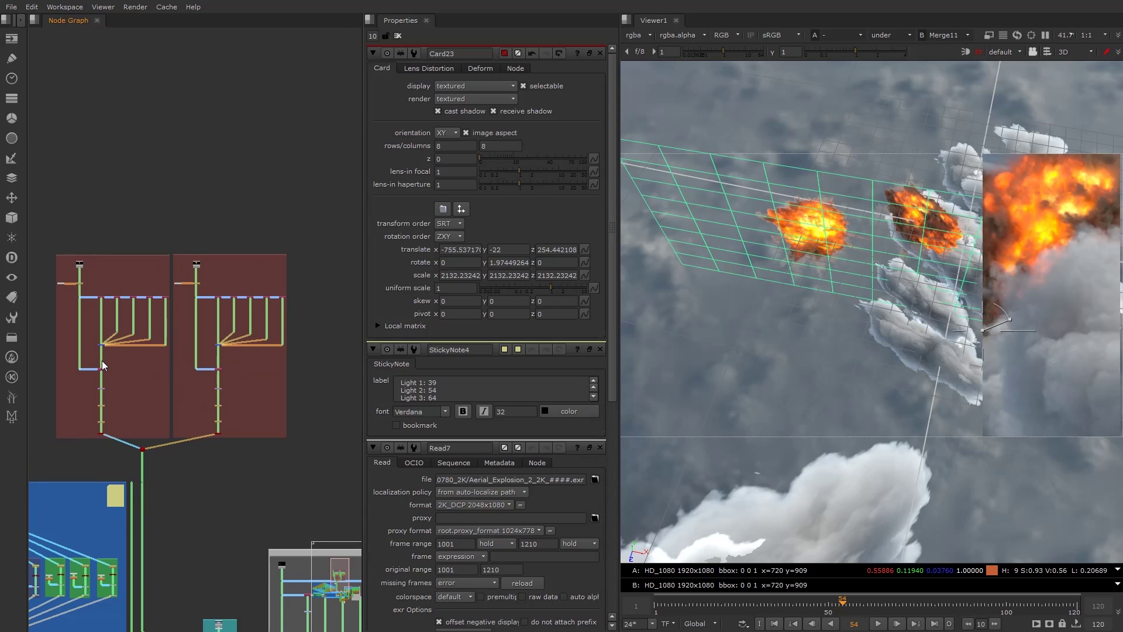
scroll(160, 282, "up", 3)
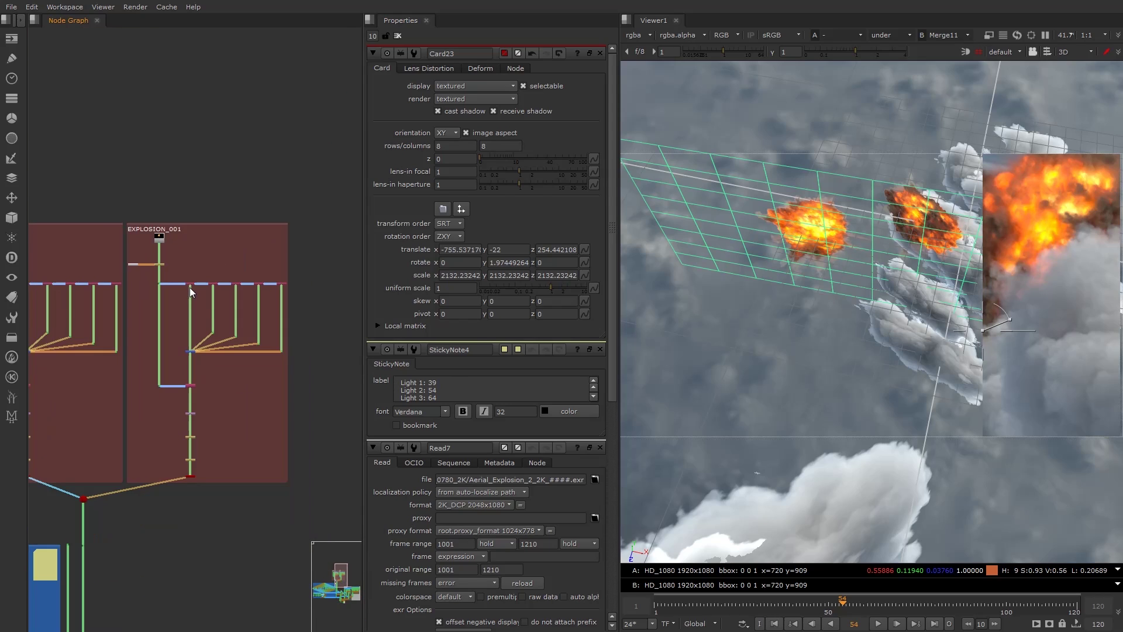
middle_click_drag(189, 287, 193, 230)
scroll(192, 232, "up", 3)
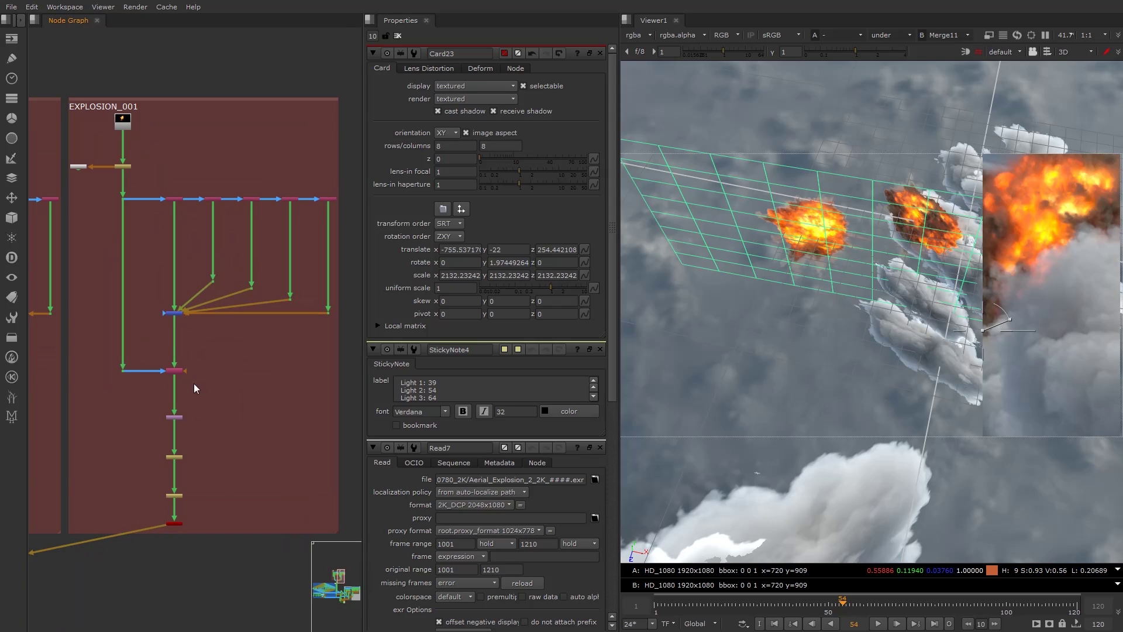
middle_click_drag(194, 384, 320, 216)
middle_click_drag(258, 252, 271, 368)
scroll(271, 367, "up", 2)
middle_click_drag(249, 111, 231, 10)
left_click(170, 166)
left_click(242, 302)
middle_click_drag(243, 302, 250, 206)
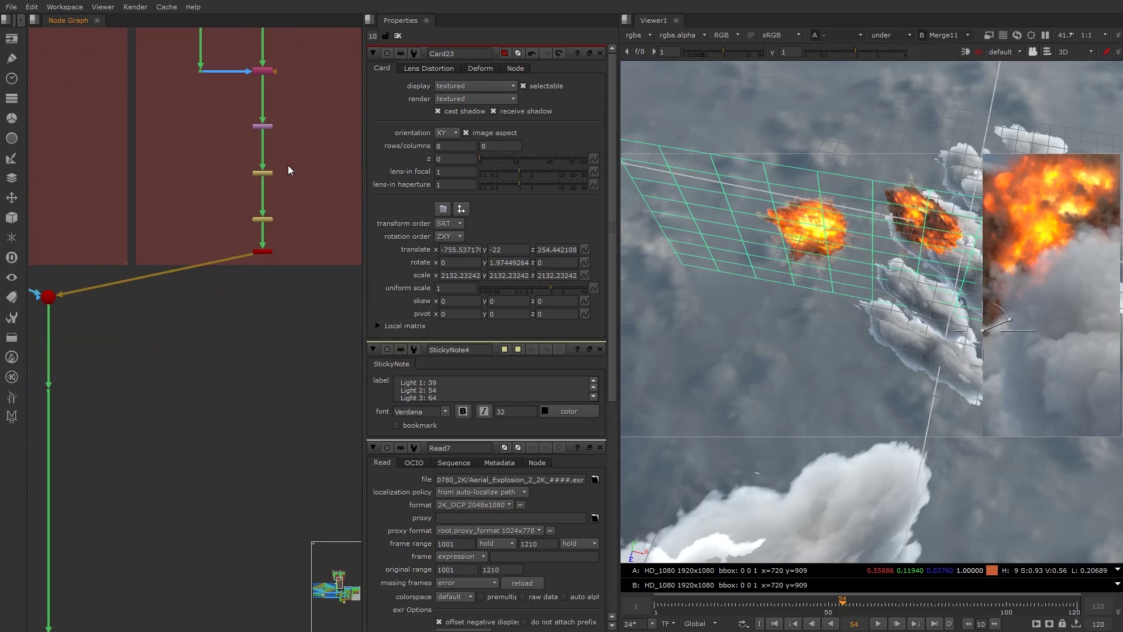
- Duplicate the second explosion's whole backdrop and place the copy beside it as a third explosion
scroll(287, 165, "down", 3)
middle_click_drag(287, 165, 187, 411)
left_click(195, 164)
key("ctrl+c")
middle_click_drag(343, 216, 147, 203)
left_click(230, 205)
key("ctrl+v")
left_click(205, 50)
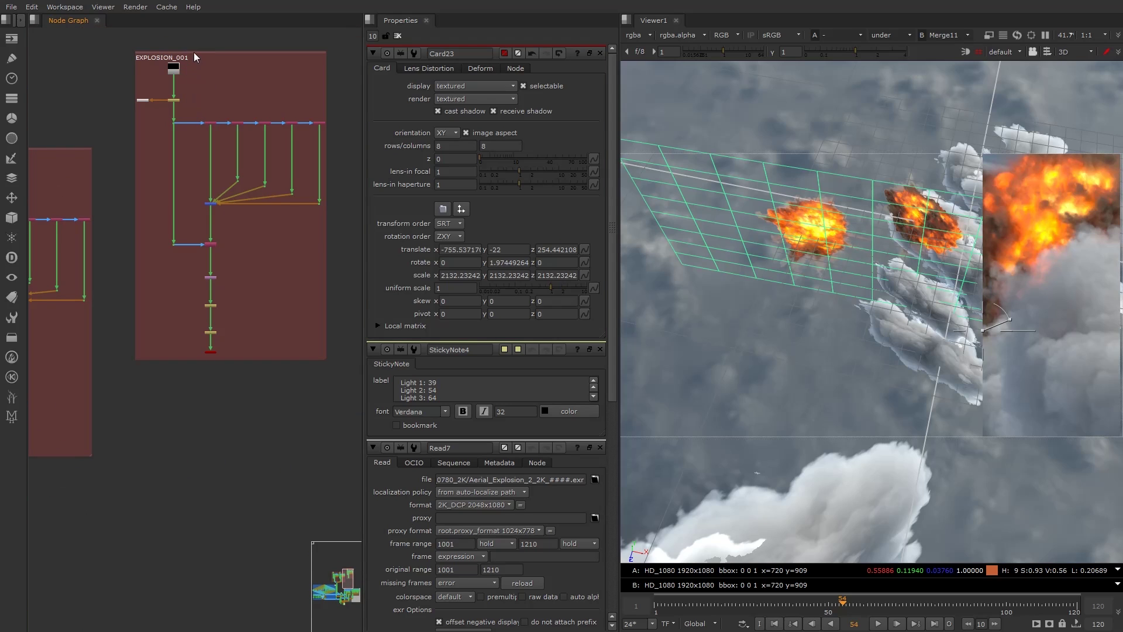
left_click_drag(195, 52, 153, 149)
scroll(93, 147, "up", 3)
scroll(189, 234, "down", 3)
middle_click_drag(170, 420, 237, 245)
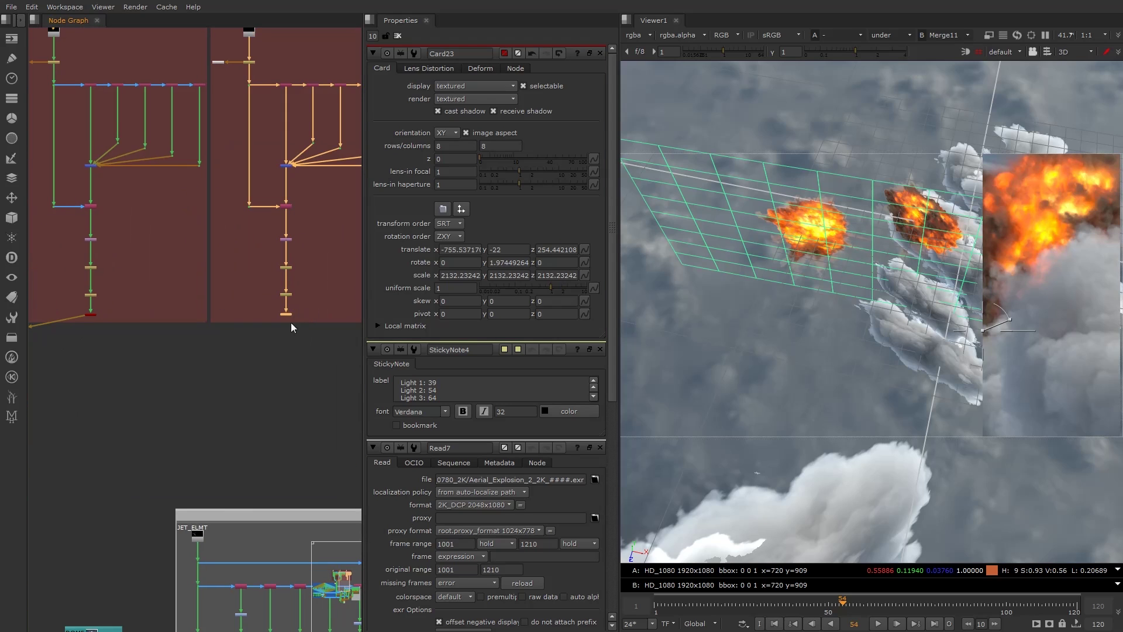
- Connect the third explosion's card to the shared scene node and open the card's properties
middle_click_drag(158, 337, 288, 301)
left_click(86, 303)
left_click_drag(85, 304, 296, 284)
double_click(297, 285)
- At the third light's frame, 64, move the third explosion's card to about x -1425, z 547
scroll(258, 404, "down", 3)
scroll(105, 485, "up", 8)
middle_click_drag(105, 485, 511, 525)
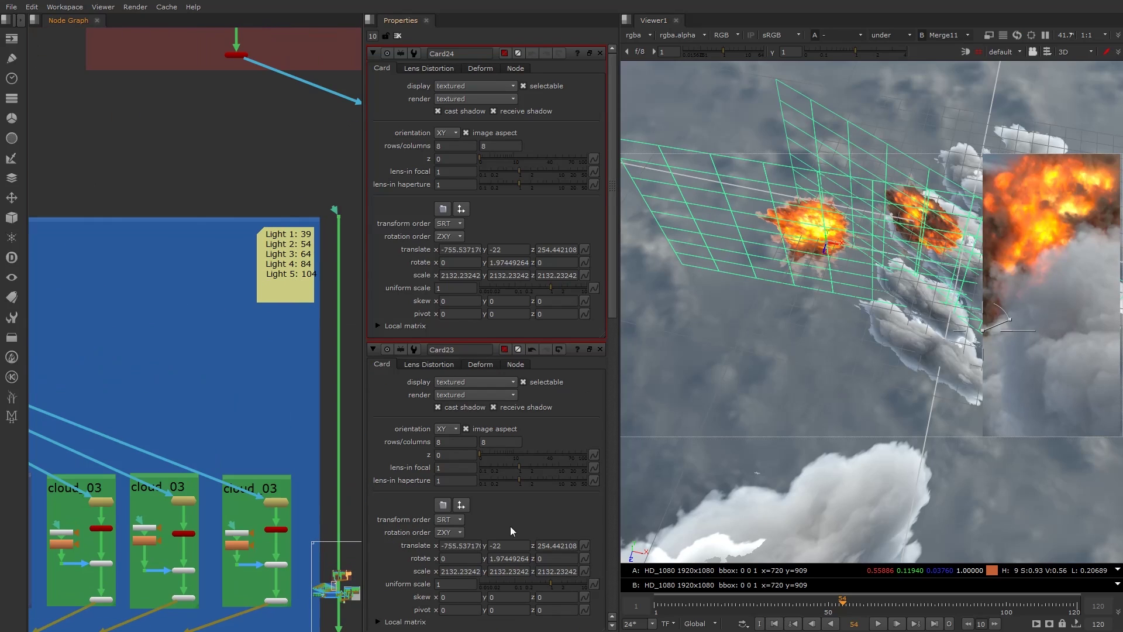
left_click(879, 607)
scroll(133, 275, "down", 4)
scroll(197, 254, "up", 3)
middle_click_drag(296, 222, 53, 268)
scroll(198, 254, "down", 3)
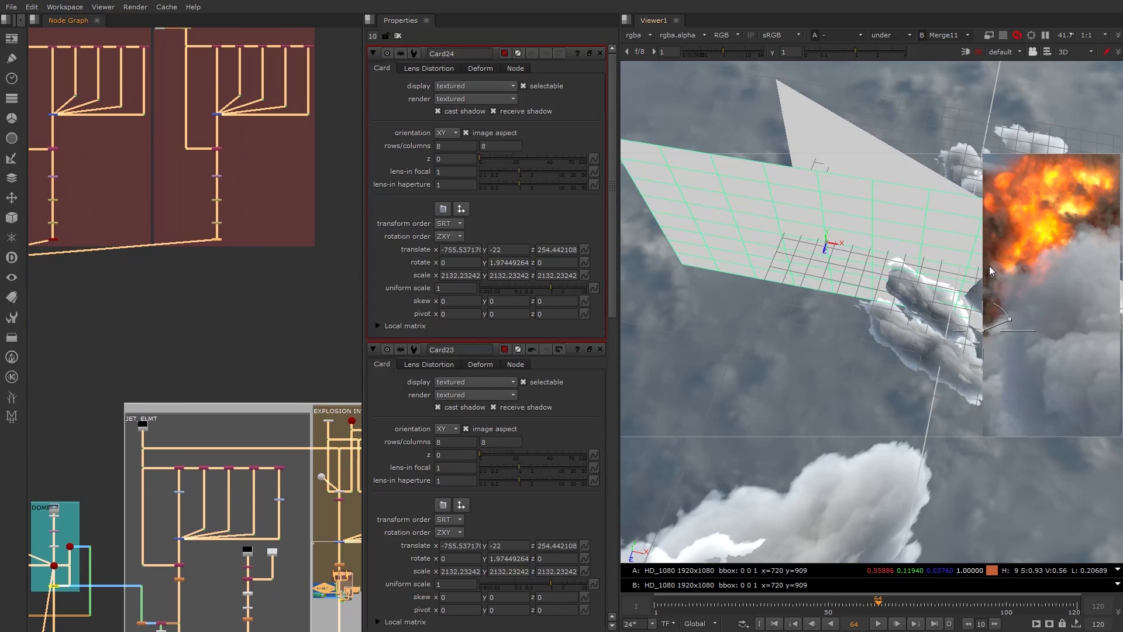
left_click_drag(825, 252, 708, 261)
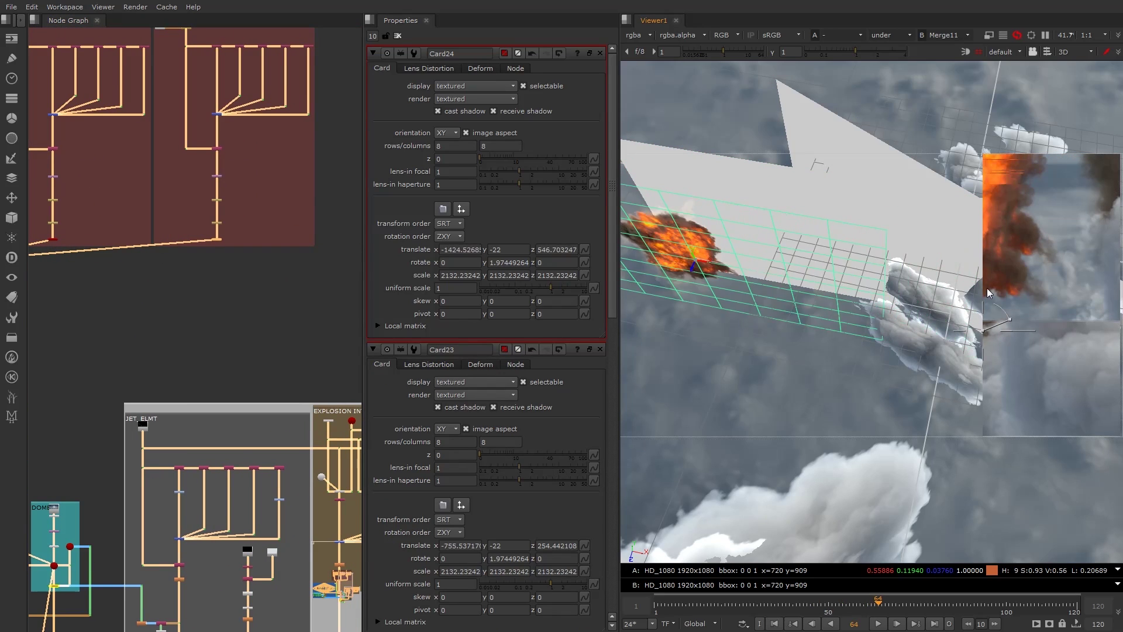
- Turn the third explosion's card to about 27.5° in Y and shift it to about x -1255, z 711
left_click_drag(984, 330, 922, 324)
left_click_drag(767, 287, 692, 268, "ctrl")
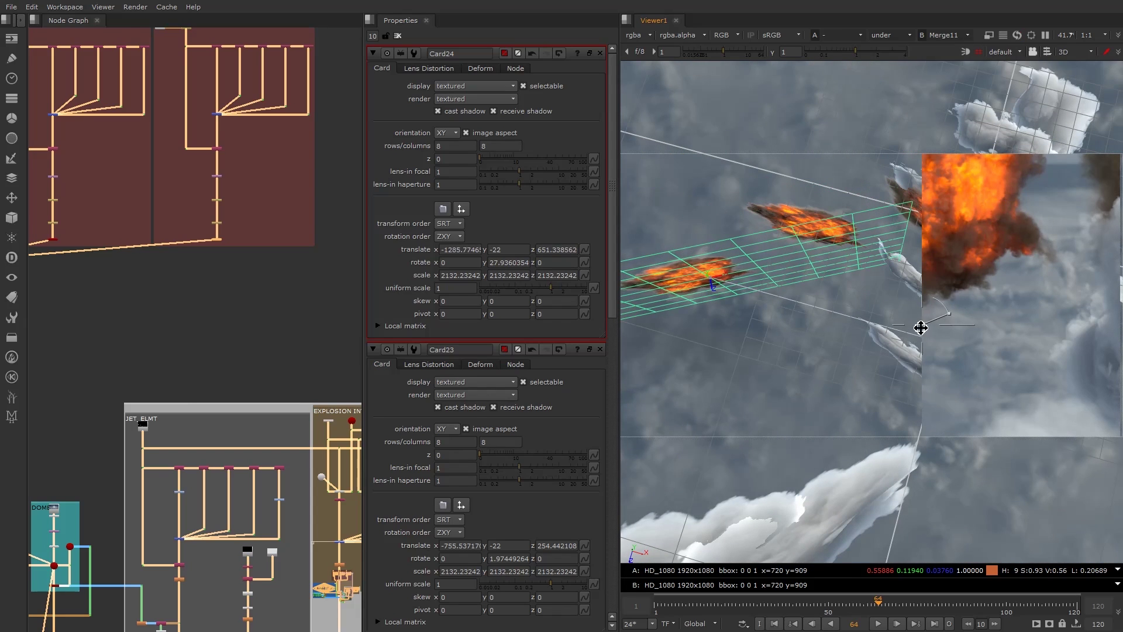
mouse_move(922, 324)
left_mouse_down()
mouse_move(635, 314)
mouse_move(902, 321)
left_mouse_up()
left_click_drag(777, 275, 791, 240, "ctrl")
mouse_move(790, 239)
left_mouse_down()
mouse_move(800, 342)
mouse_move(806, 242)
left_mouse_up()
key("ctrl+z")
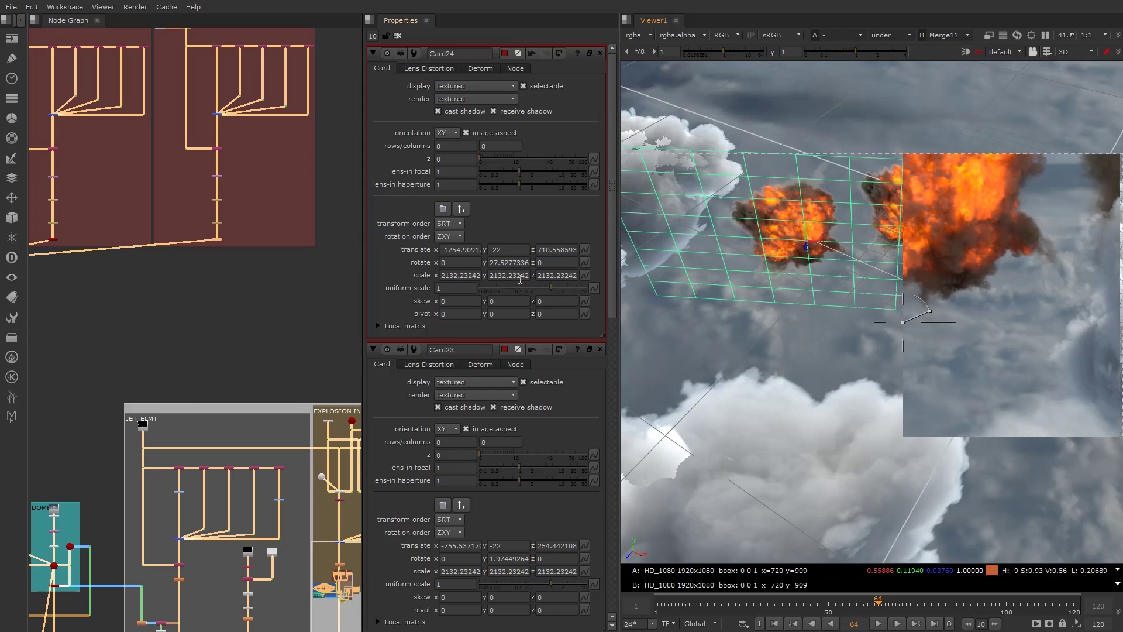
- Set the third explosion card's uniform scale to 0.6 and adjust the viewer wipe to compare the comp
left_click_drag(551, 288, 552, 289)
left_click_drag(764, 315, 870, 312)
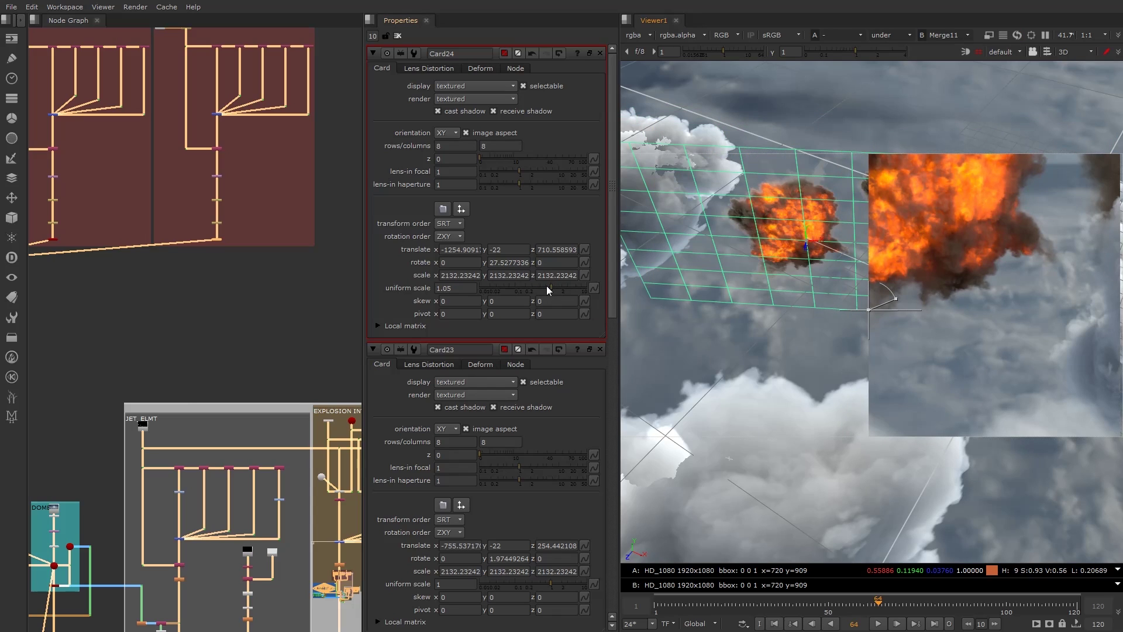
left_click_drag(548, 287, 542, 286)
mouse_move(872, 313)
left_mouse_down()
mouse_move(637, 307)
mouse_move(884, 308)
left_mouse_up()
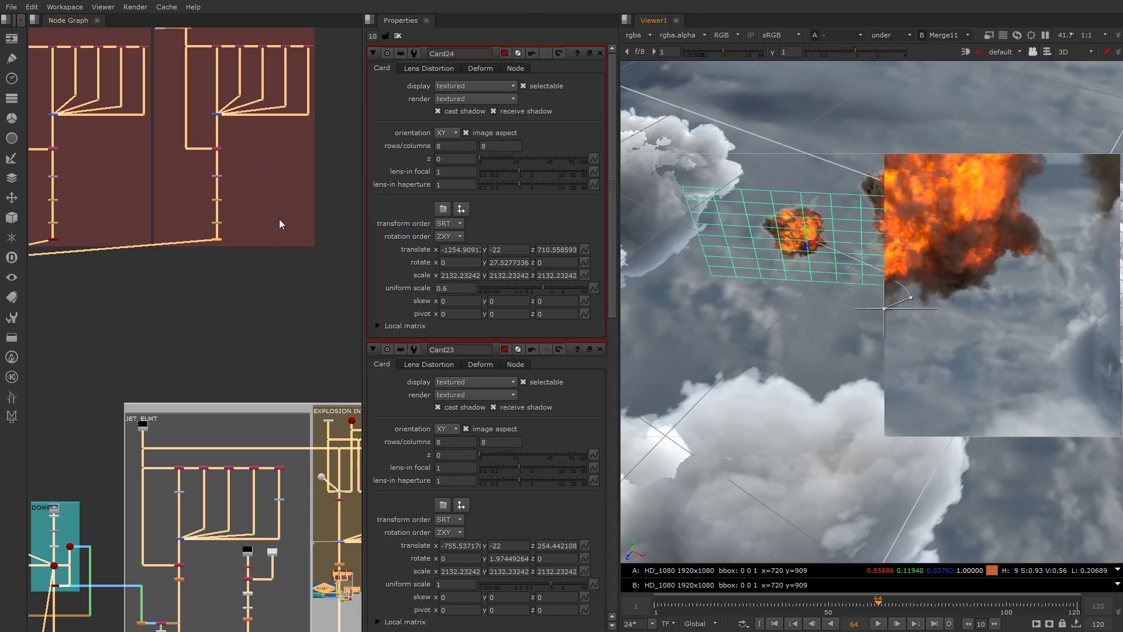
- Duplicate the third explosion's backdrop and align the copy next to it as a fourth explosion
middle_click_drag(279, 219, 216, 281)
left_click(202, 56)
key("ctrl+c")
middle_click_drag(354, 83, 230, 184)
key("ctrl+v")
left_click_drag(231, 77, 177, 153)
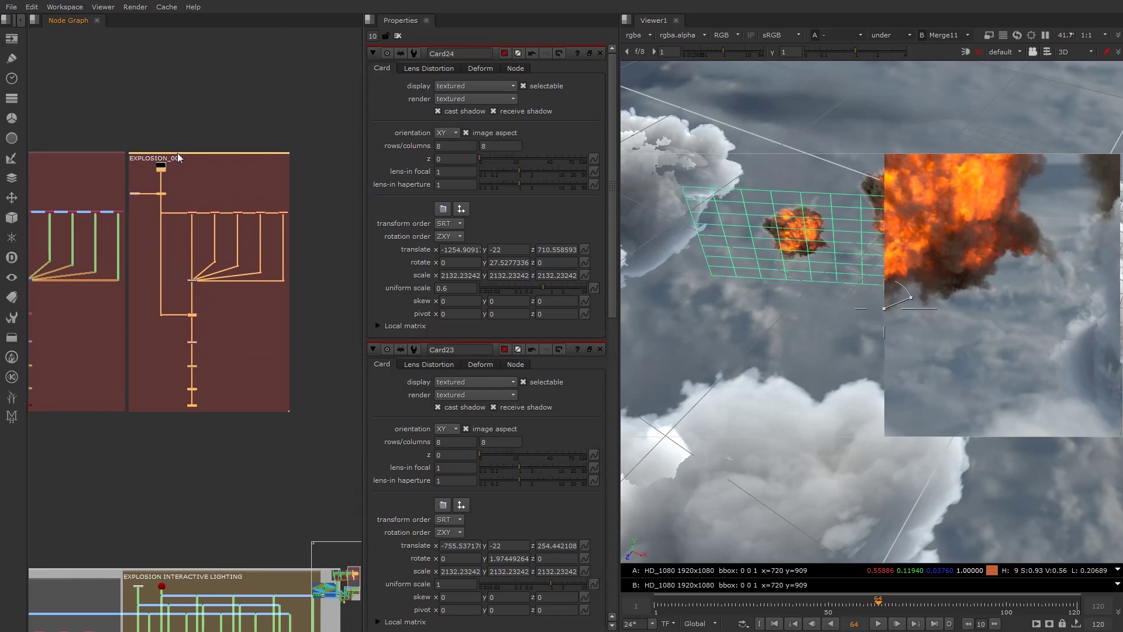
left_click(175, 246)
- Connect the fourth explosion's card to the shared scene node and open the card's properties
scroll(176, 246, "down", 3)
middle_click_drag(88, 316, 167, 260)
left_click(146, 261, "ctrl")
left_click_drag(273, 261, 297, 247, "shift")
key("y")
left_click(275, 269)
double_click(283, 249)
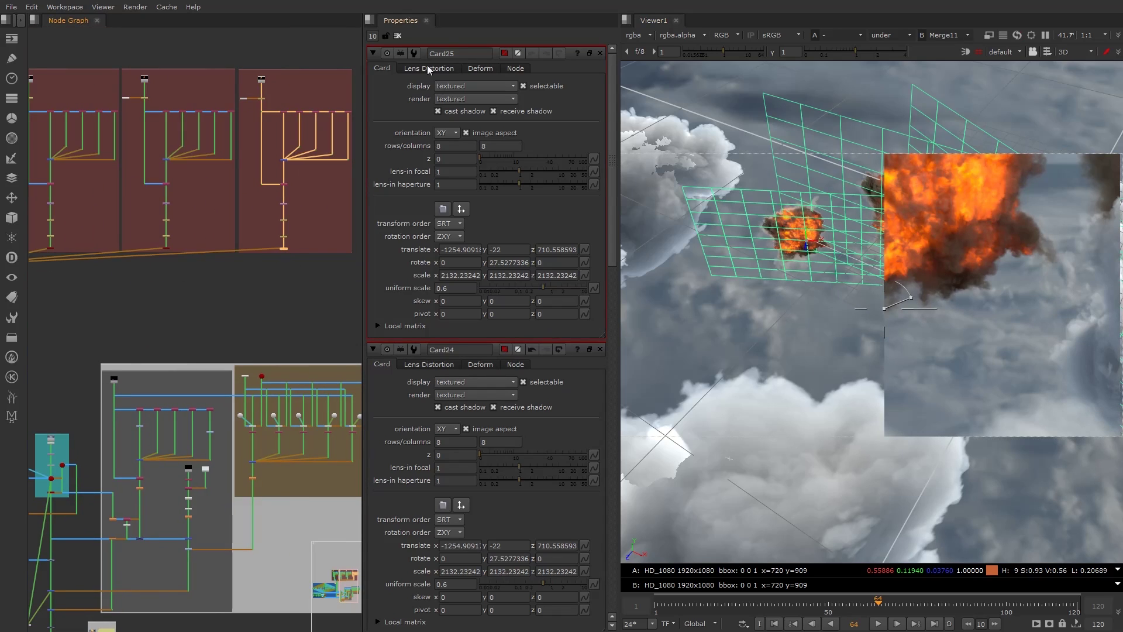
- At frame 84, place the fourth explosion's card at about x -1381, z 1937, turned to about 55° in Y
left_click_drag(762, 249, 726, 275, "ctrl")
scroll(263, 362, "down", 4)
middle_click_drag(188, 351, 322, 324)
scroll(322, 325, "up", 8)
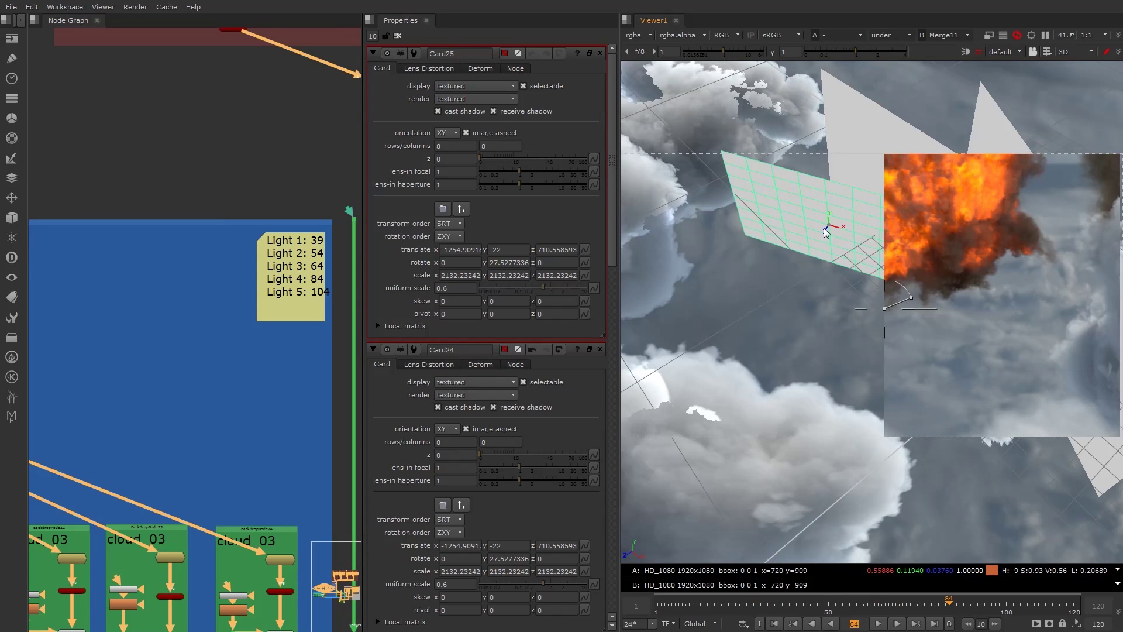
left_click_drag(827, 228, 856, 266)
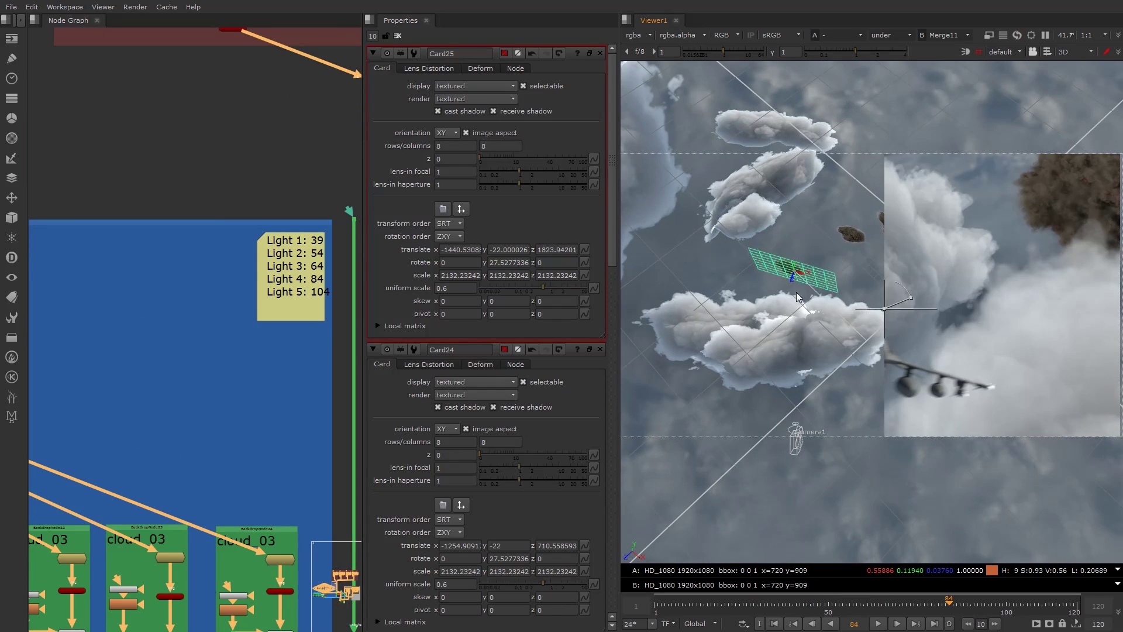
left_click_drag(794, 295, 819, 290, "ctrl")
key("ctrl+z")
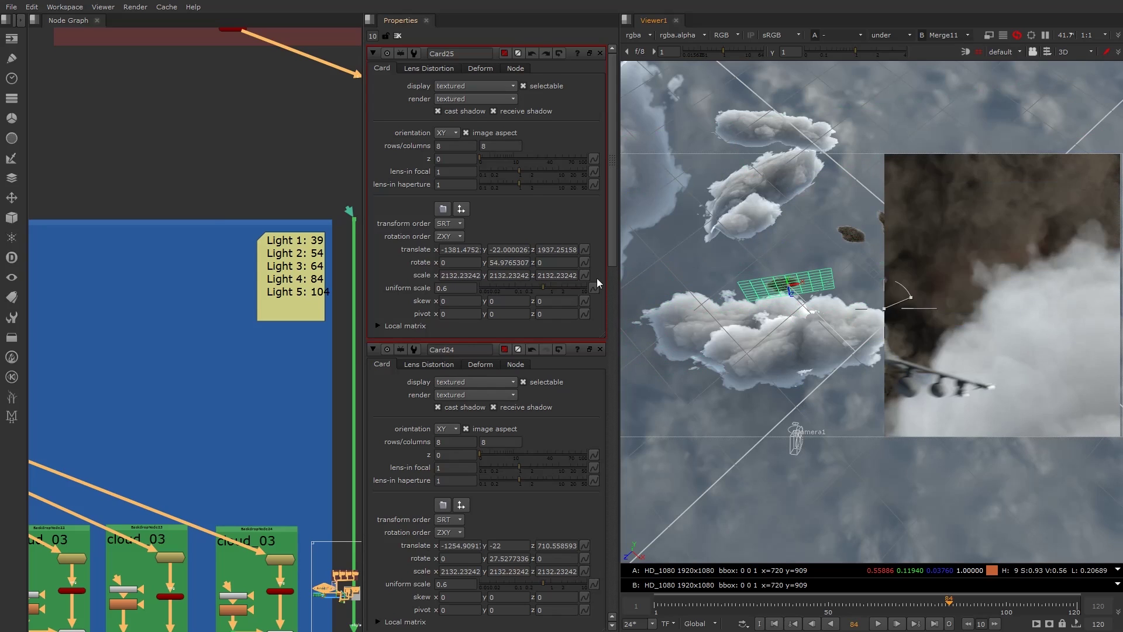
- Set the fourth explosion card's uniform scale to 2.6 and shift the viewer wipe to show more of the jet
left_click_drag(544, 287, 587, 287)
left_click(568, 286)
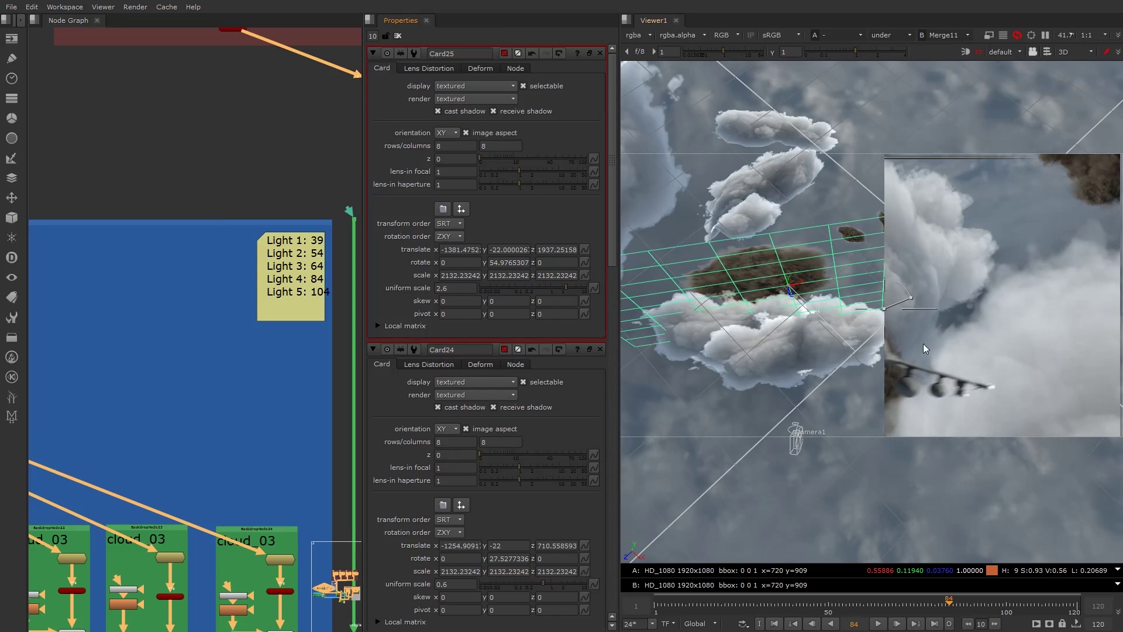
left_click_drag(667, 310, 800, 317)
- Replace the third explosion's footage with the Aerial_Explosion_3 sequence and delete the old Read node
scroll(86, 325, "down", 7)
scroll(209, 91, "up", 7)
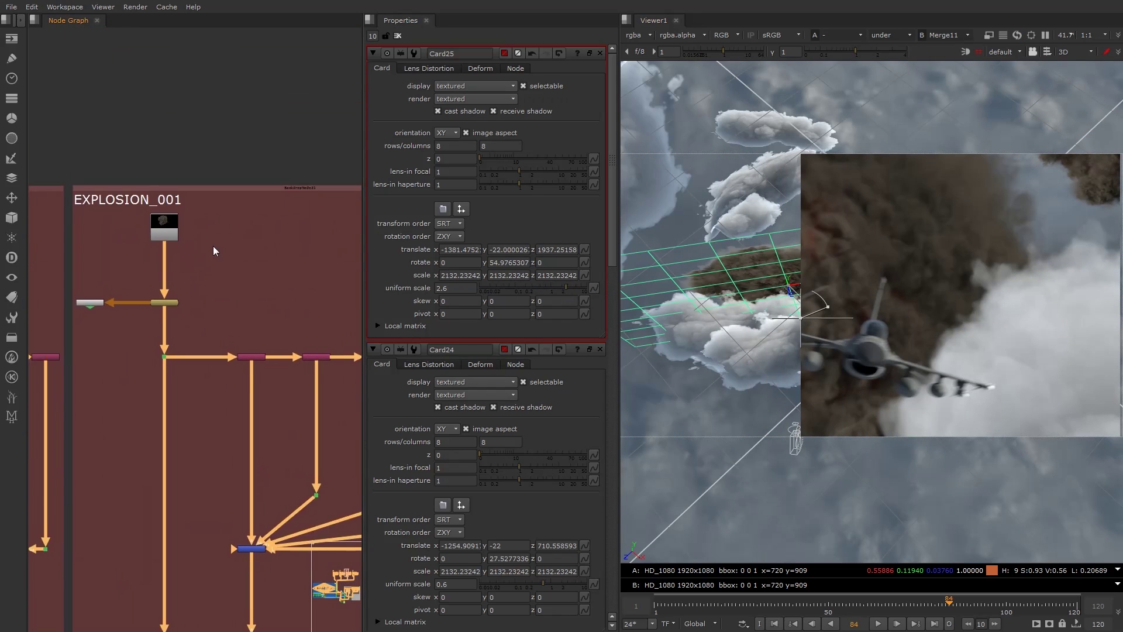
scroll(213, 245, "up", 2)
key("r")
left_click(345, 156)
double_click(503, 203)
double_click(507, 186)
left_click(144, 231, "ctrl+shift")
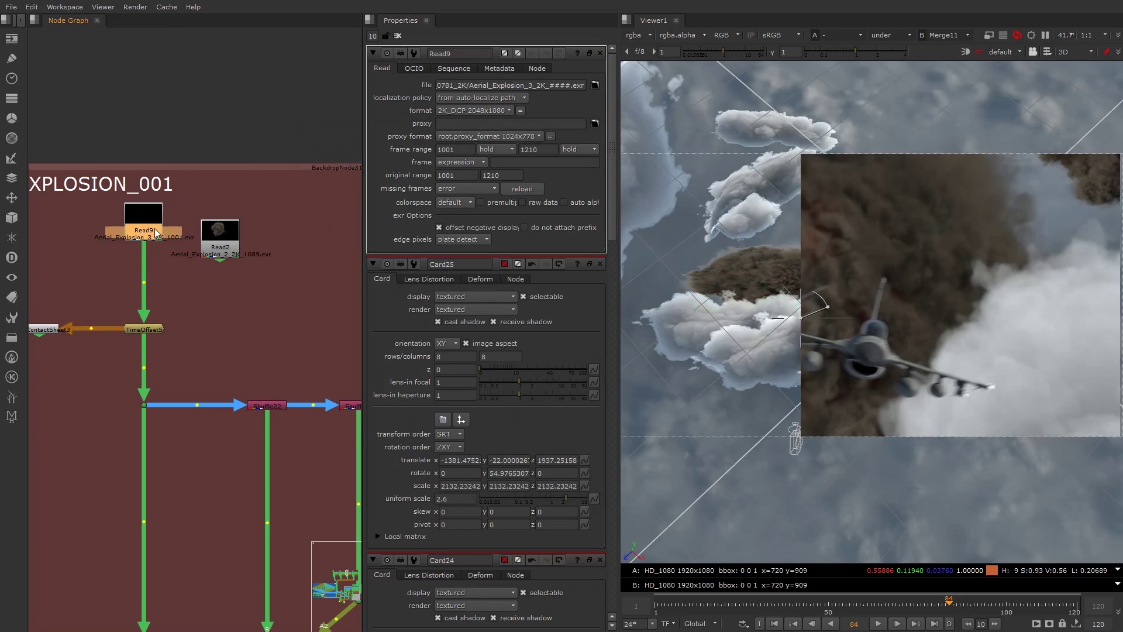
left_click(236, 245)
key("Delete")
- Replace the fourth explosion's footage with the Aerial_Explosion_4 sequence from the ActionVFX library
scroll(236, 246, "down", 6)
scroll(152, 284, "up", 6)
key("r")
left_click(346, 156)
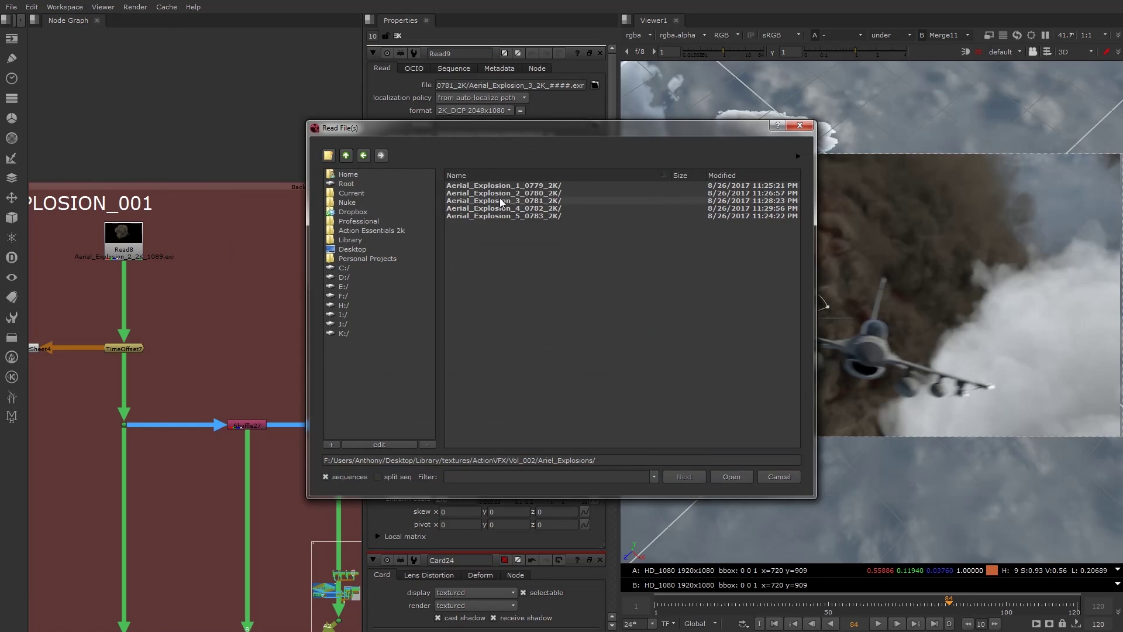
double_click(507, 212)
left_click(525, 186)
double_click(525, 186)
scroll(237, 276, "down", 5)
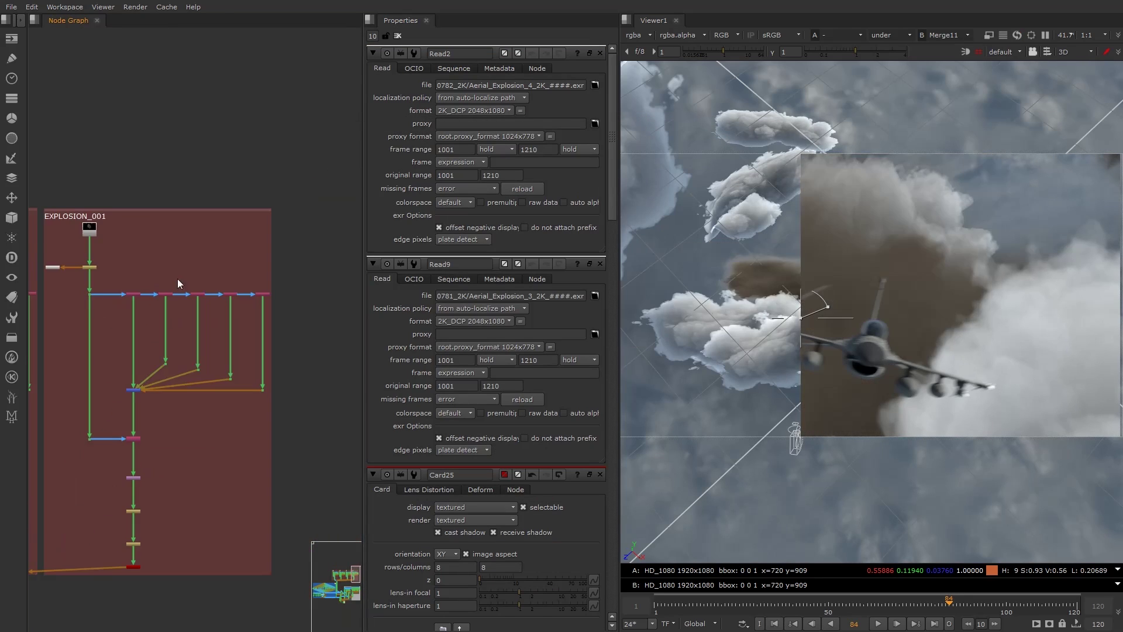
- Duplicate the fourth explosion's backdrop as a separate fifth explosion, undoing the misplaced paste
scroll(239, 325, "up", 3)
middle_click_drag(240, 325, 169, 327)
left_click(208, 161)
key("ctrl+c")
scroll(244, 281, "down", 3)
middle_click_drag(286, 300, 202, 292)
key("ctrl+v")
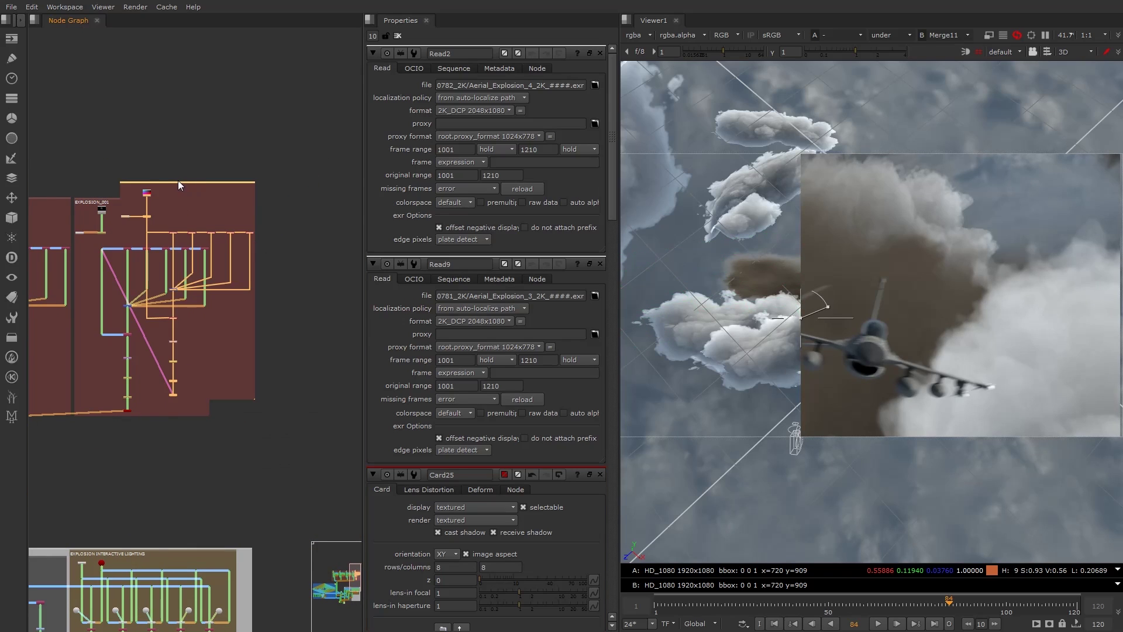
key("ctrl+z")
key("ctrl+v")
- Swap the fifth explosion's footage for the Aerial_Explosion_5 sequence and delete the old Read node
scroll(289, 213, "up", 4)
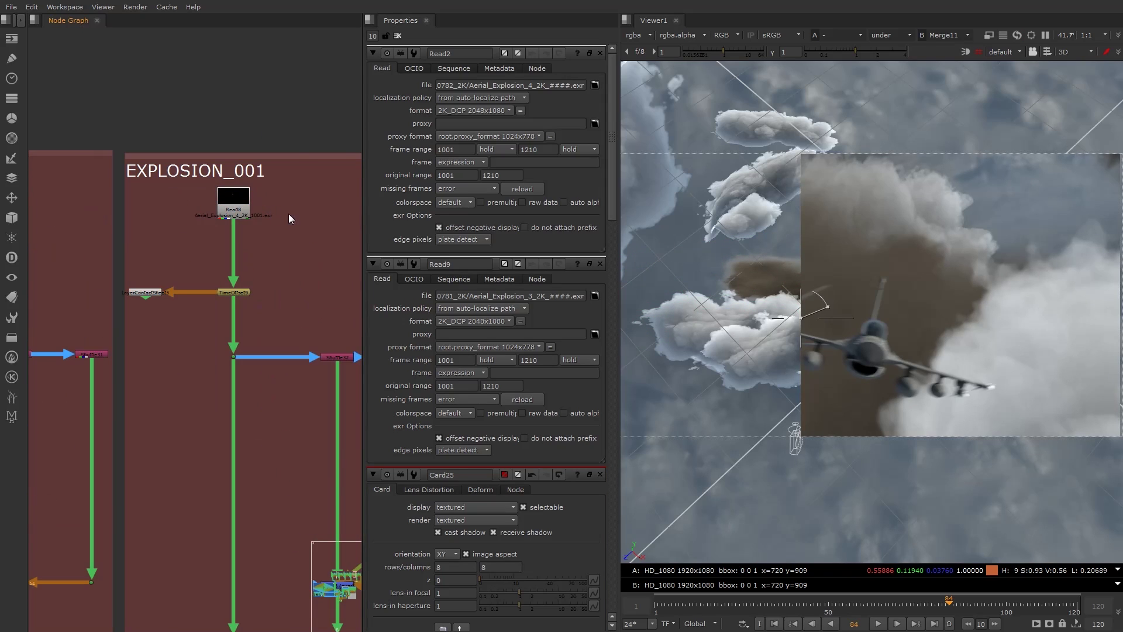
key("r")
left_click(347, 155)
double_click(522, 212)
left_click(524, 186)
left_click(731, 479)
left_click_drag(283, 215, 245, 205, "ctrl+shift")
left_click(285, 215)
key("Delete")
- Delete the LayerContactSheet node from each explosion's tree
scroll(234, 299, "down", 4)
left_click_drag(185, 291, 211, 323)
key("Delete")
middle_click_drag(164, 319, 304, 319)
key("Delete")
middle_click_drag(129, 325, 310, 325)
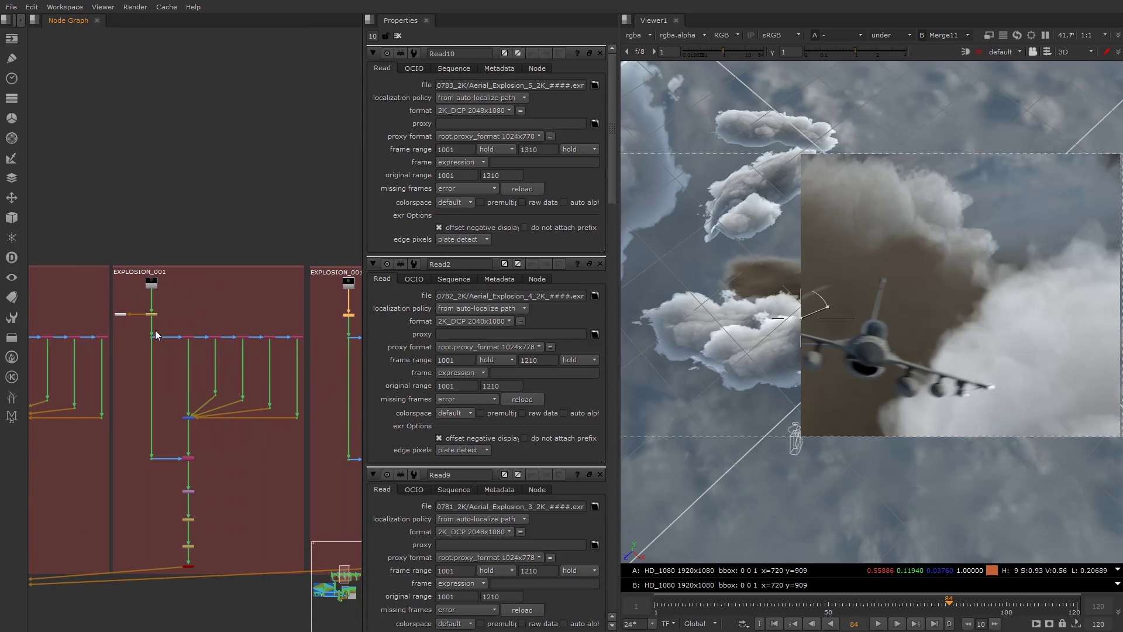
key("Delete")
left_click_drag(91, 296, 113, 320)
key("Delete")
middle_click_drag(114, 342, 320, 350)
left_click_drag(89, 303, 122, 327)
key("Delete")
middle_click_drag(281, 409, 8, 333)
middle_click_drag(346, 379, 143, 338)
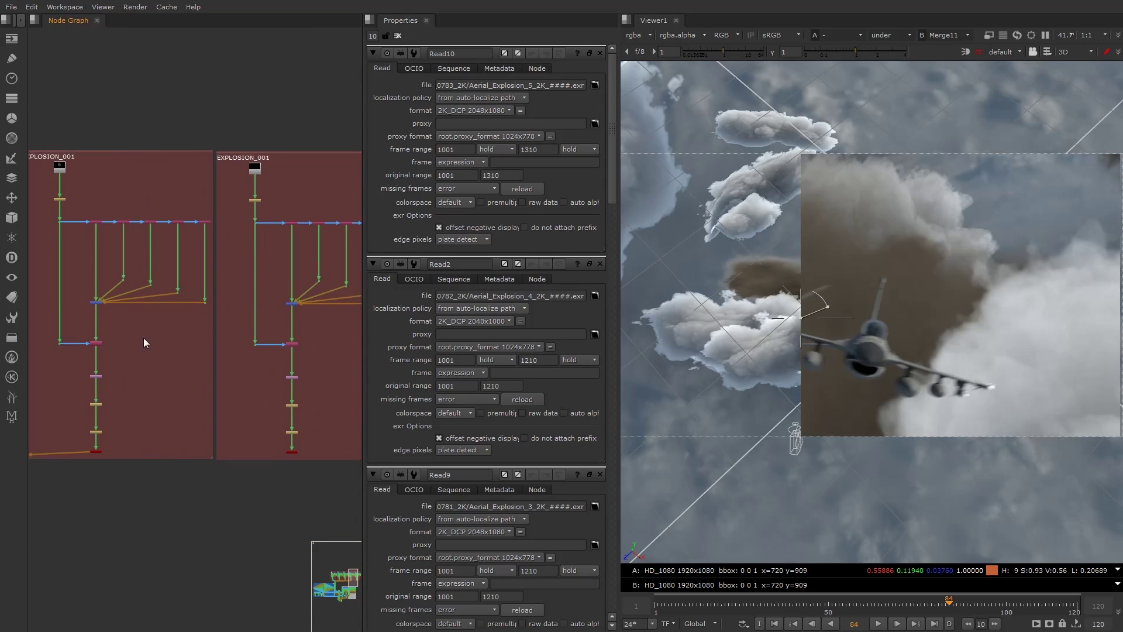
- Add Dots beneath the fifth and fourth explosions' cards to route their pipes neatly to the Scene node
middle_click_drag(276, 501, 266, 401)
middle_click_drag(58, 398, 101, 438)
left_click(100, 389, "ctrl")
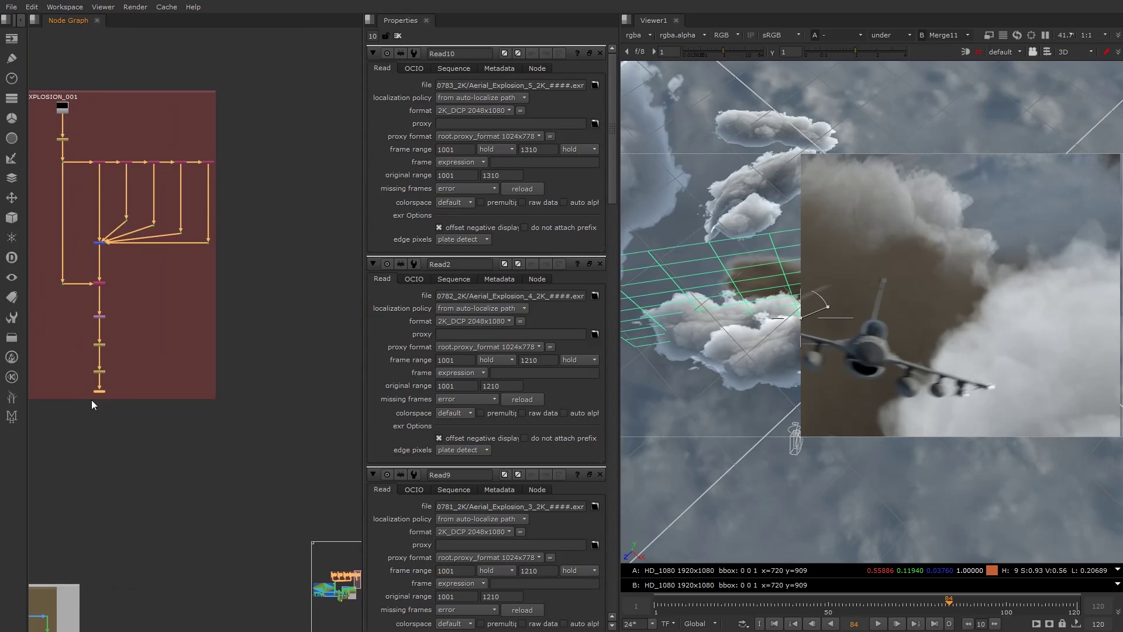
middle_click_drag(91, 399, 299, 396)
middle_click_drag(137, 456, 118, 403)
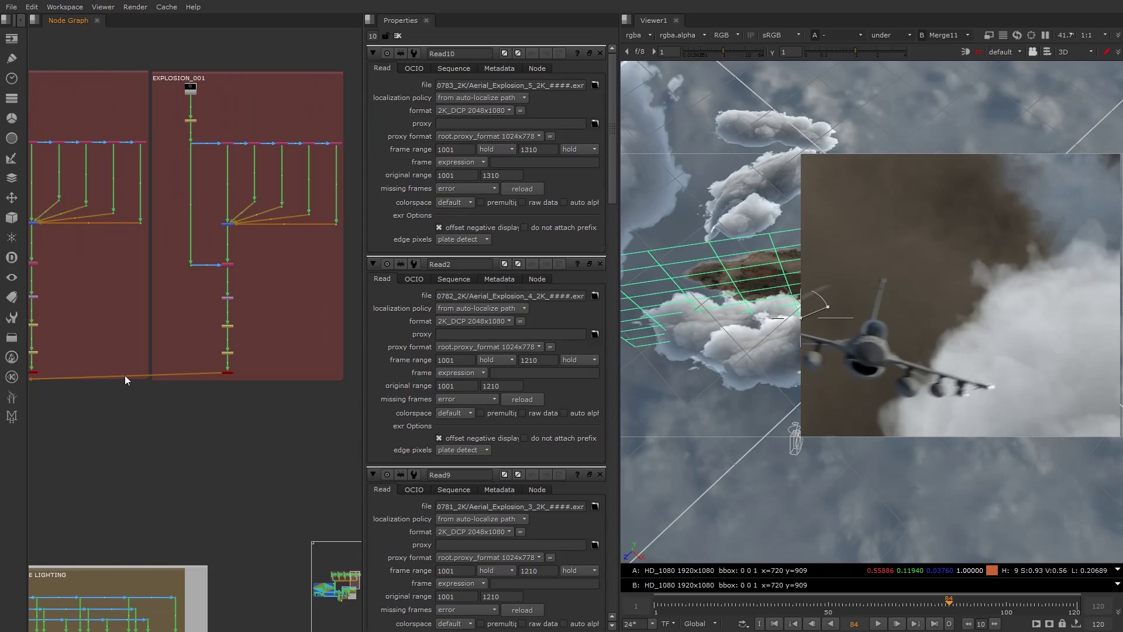
left_click_drag(126, 375, 228, 399, "ctrl")
left_click(205, 413)
middle_click_drag(117, 391, 298, 375)
left_click_drag(124, 361, 186, 372, "ctrl")
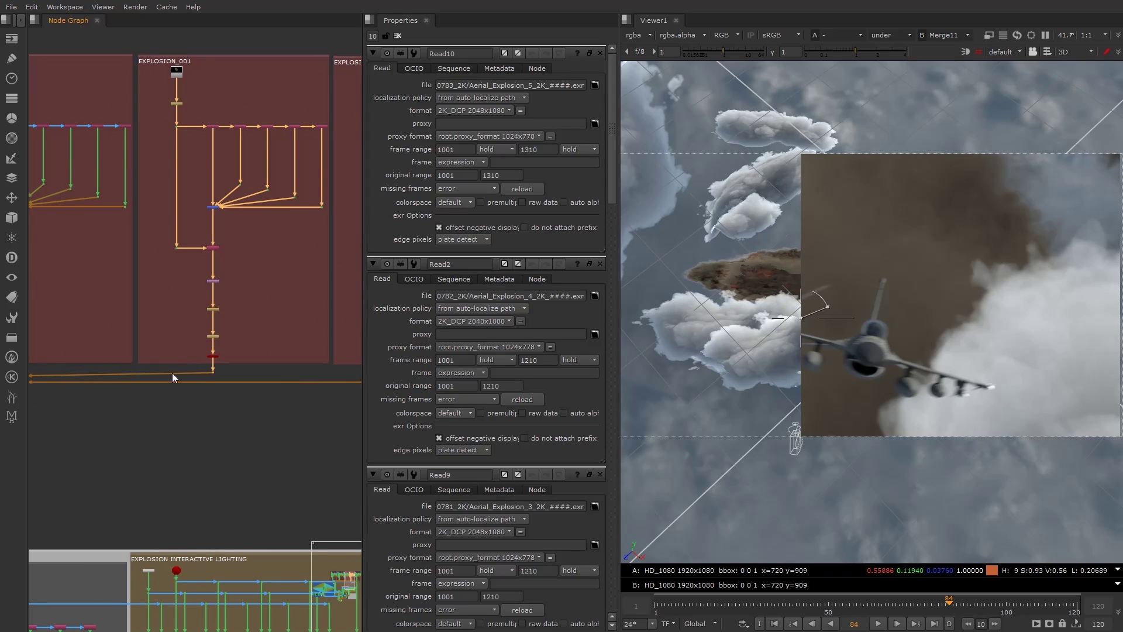
- Add Dots beneath the third and second explosions' cards and move the Scene node slightly lower
middle_click_drag(53, 378, 284, 379)
left_click_drag(90, 370, 251, 373, "ctrl")
middle_click_drag(59, 388, 258, 380)
left_click_drag(190, 361, 249, 362, "ctrl")
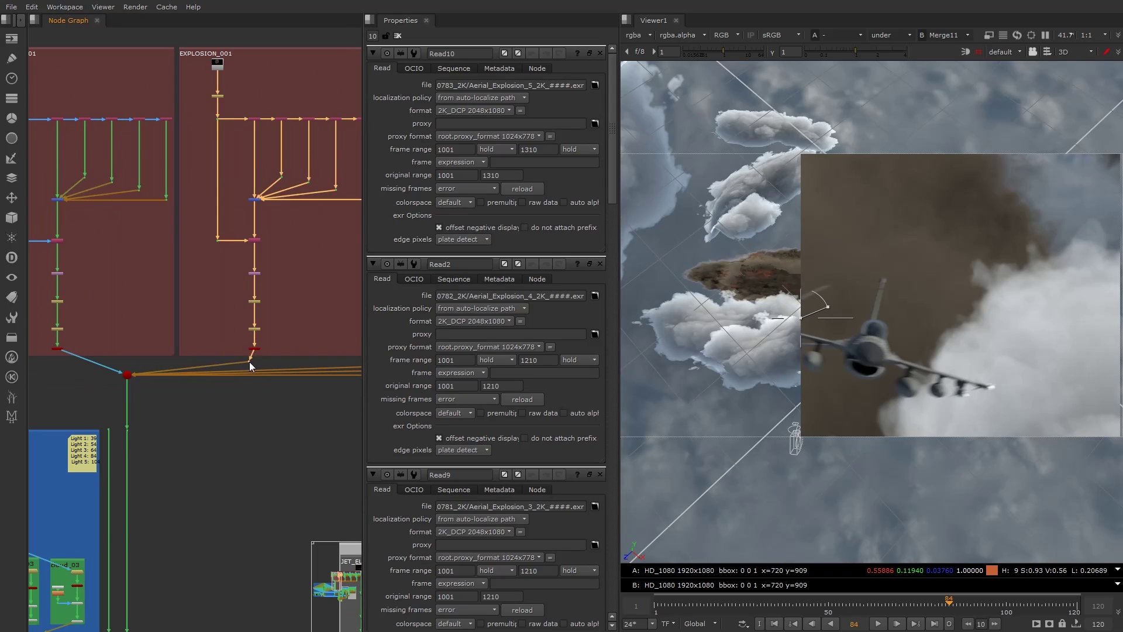
left_click_drag(126, 375, 129, 400)
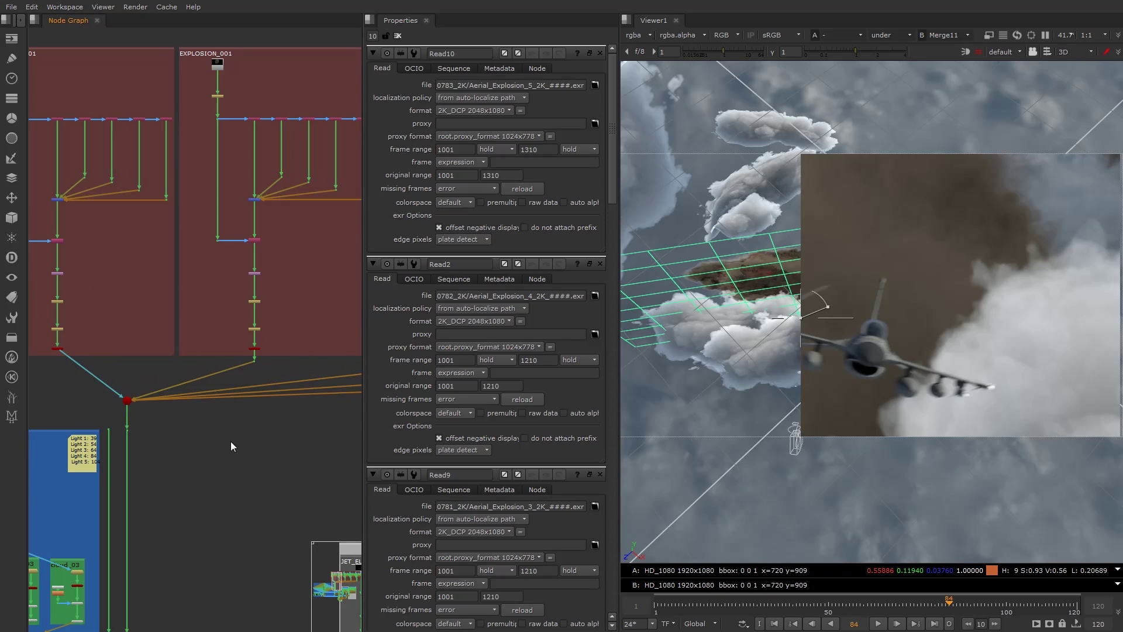
- Label the fifth explosion's backdrop EXPLOSION_005 and the fourth one's EXPLOSION_004
middle_click_drag(262, 329, 141, 376)
scroll(240, 361, "down", 4)
middle_click_drag(285, 383, 173, 386)
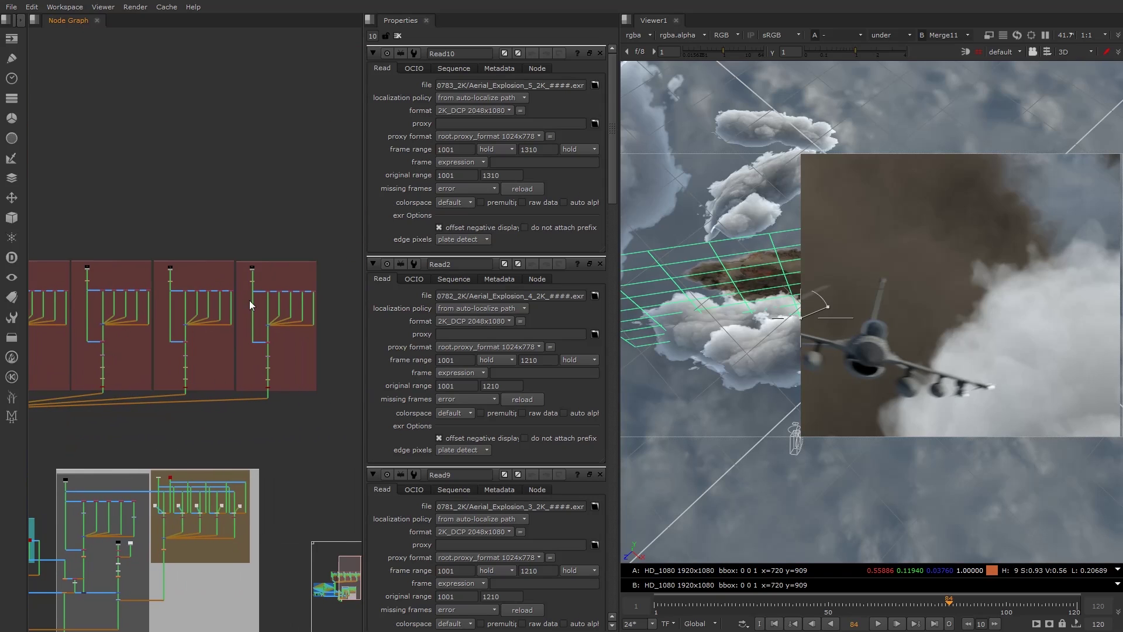
scroll(249, 300, "up", 10)
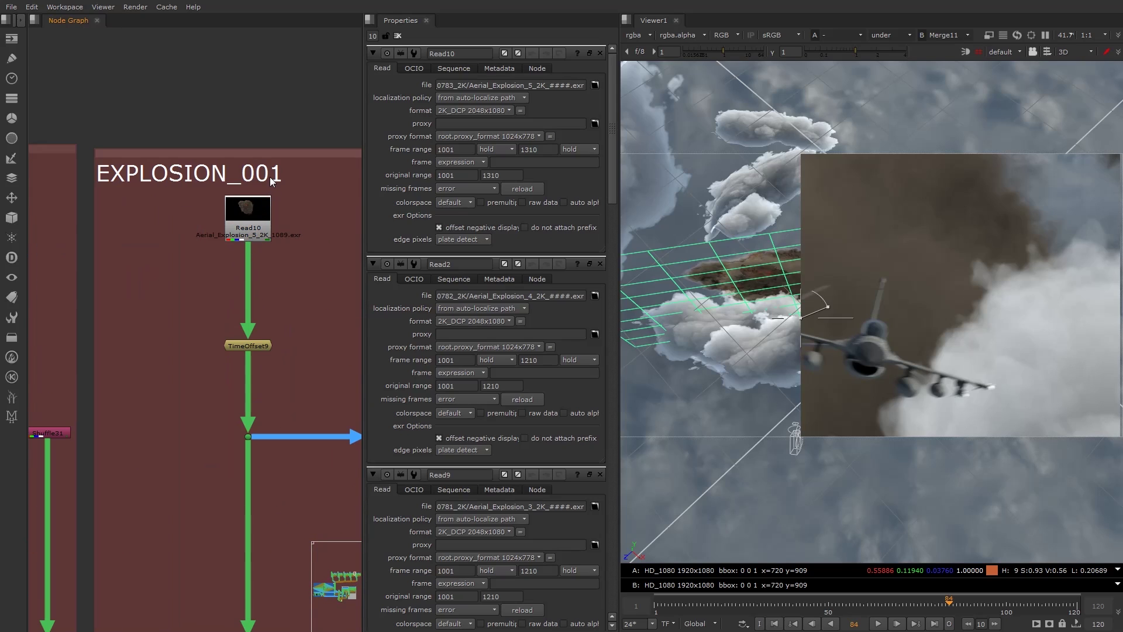
double_click(276, 156)
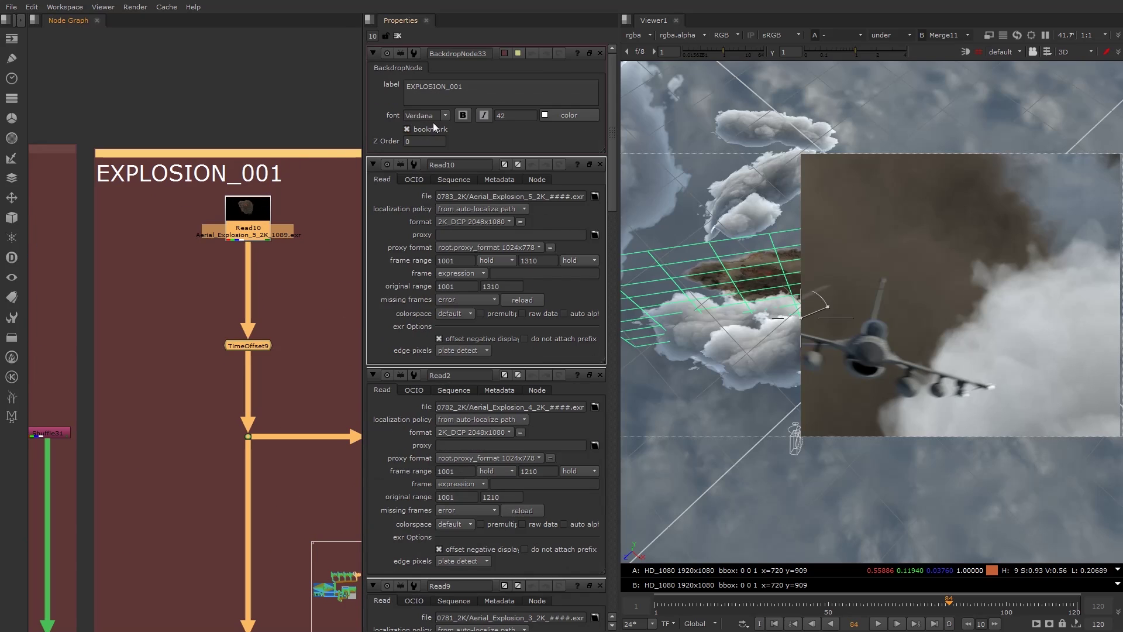
left_click(206, 131)
scroll(146, 307, "down", 5)
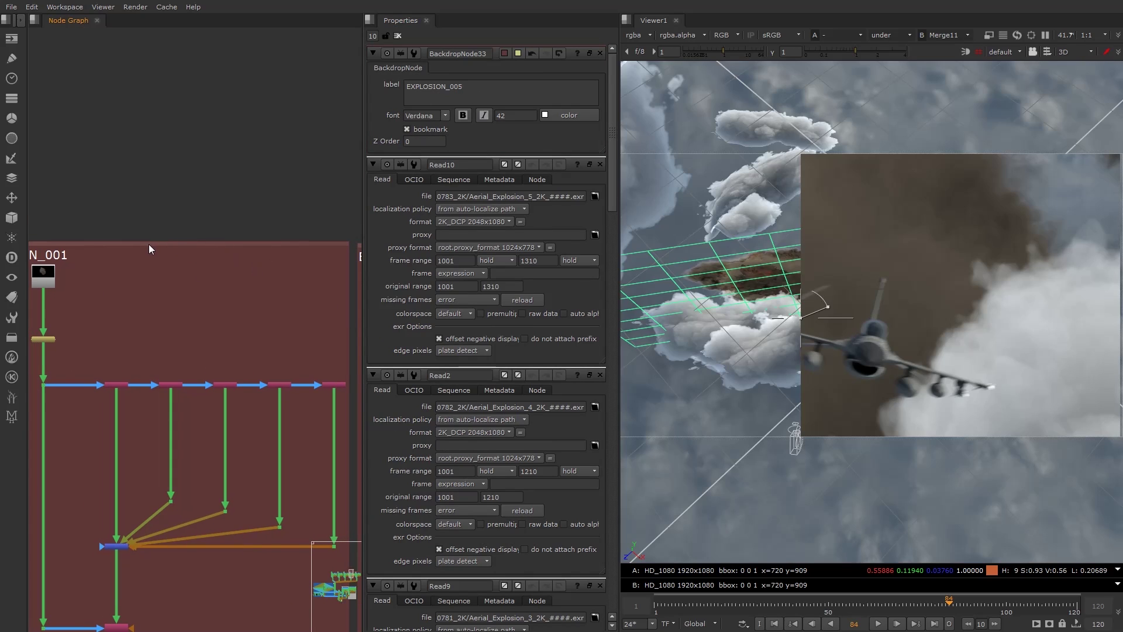
double_click(149, 245)
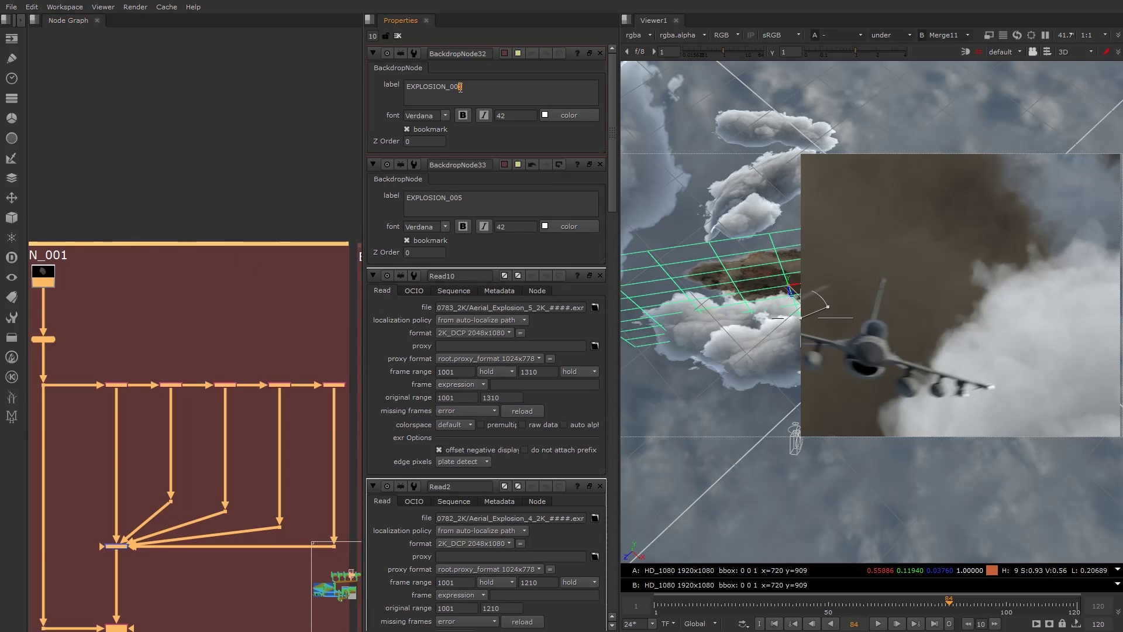
left_click(169, 201)
- Label the third explosion's backdrop EXPLOSION_003 and the second one's EXPLOSION_002
middle_click_drag(90, 353, 490, 318)
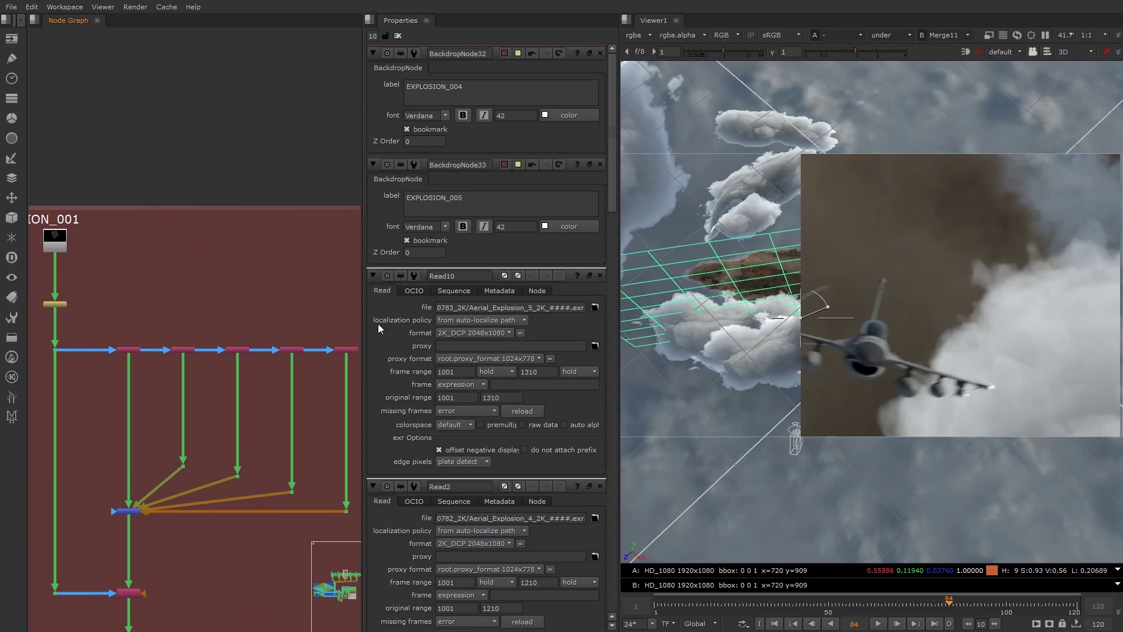
double_click(83, 209)
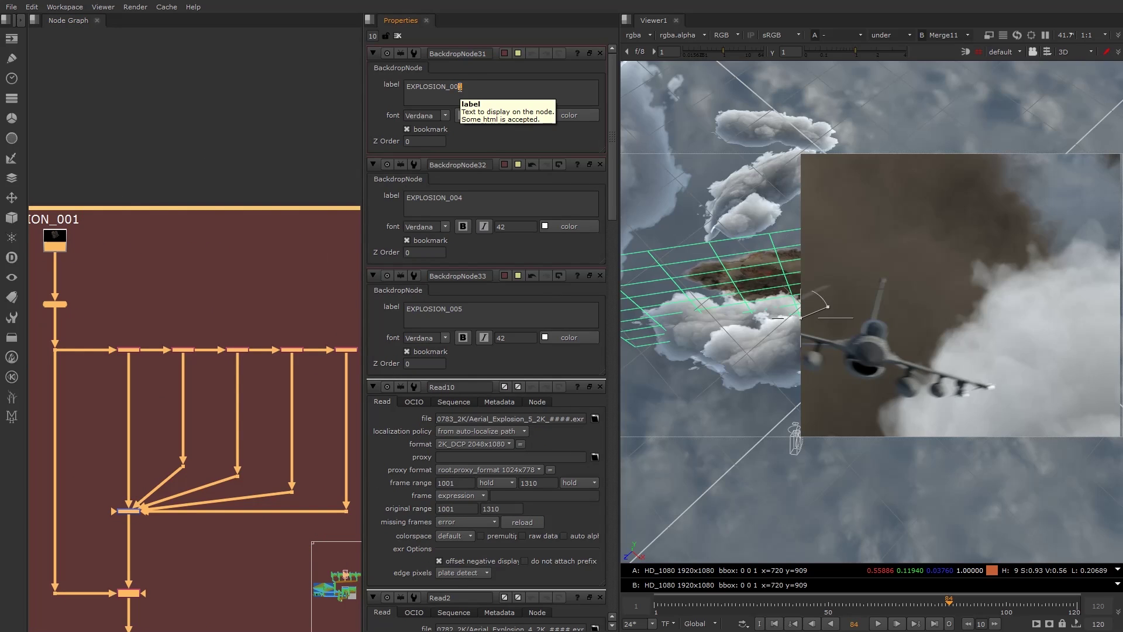
left_click(226, 177)
middle_click_drag(206, 287, 15, 290)
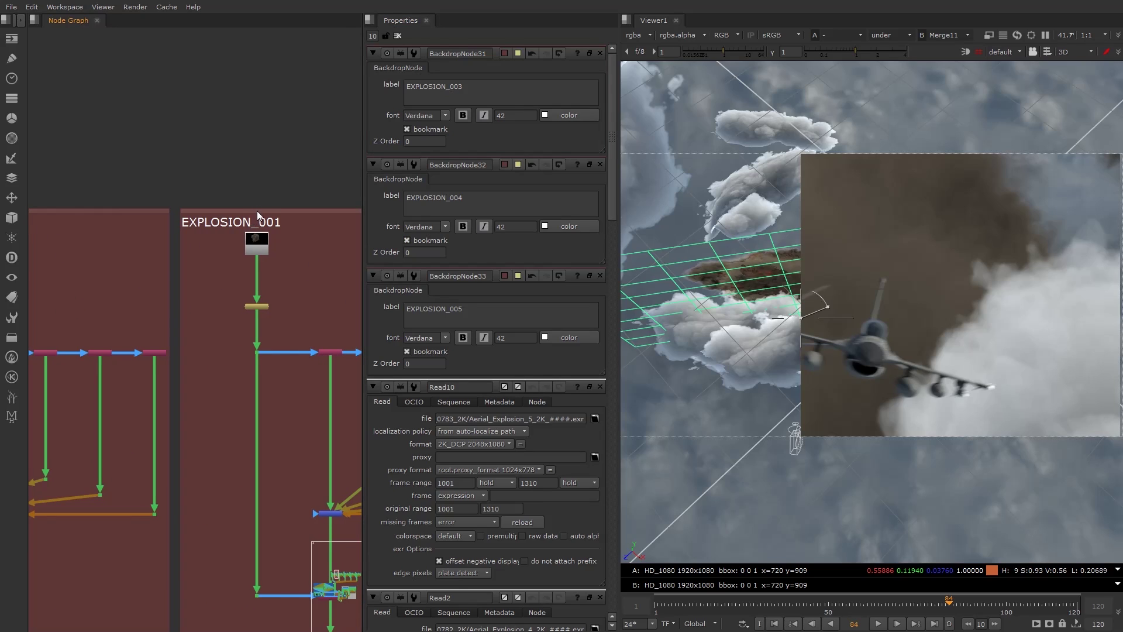
double_click(257, 212)
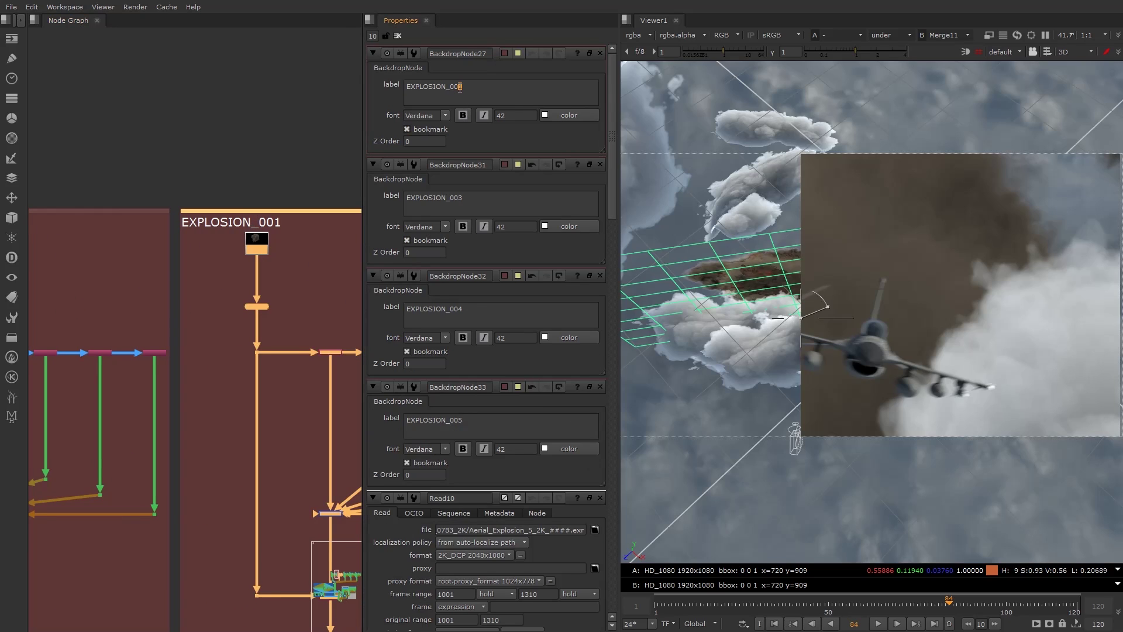
left_click(261, 177)
- Open the fifth explosion's Card26 settings and shift the viewer wipe to expose all cards in the 3D scene
scroll(246, 251, "down", 8)
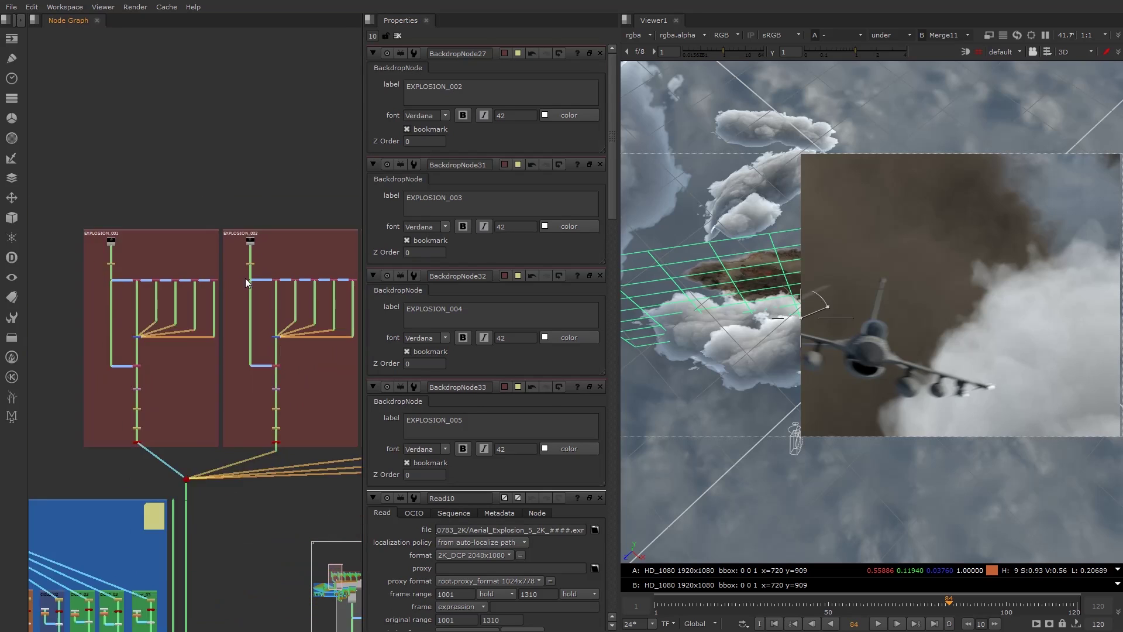
middle_click_drag(297, 340, 47, 345)
middle_click_drag(120, 354, 196, 360)
scroll(195, 361, "down", 1)
scroll(291, 387, "up", 7)
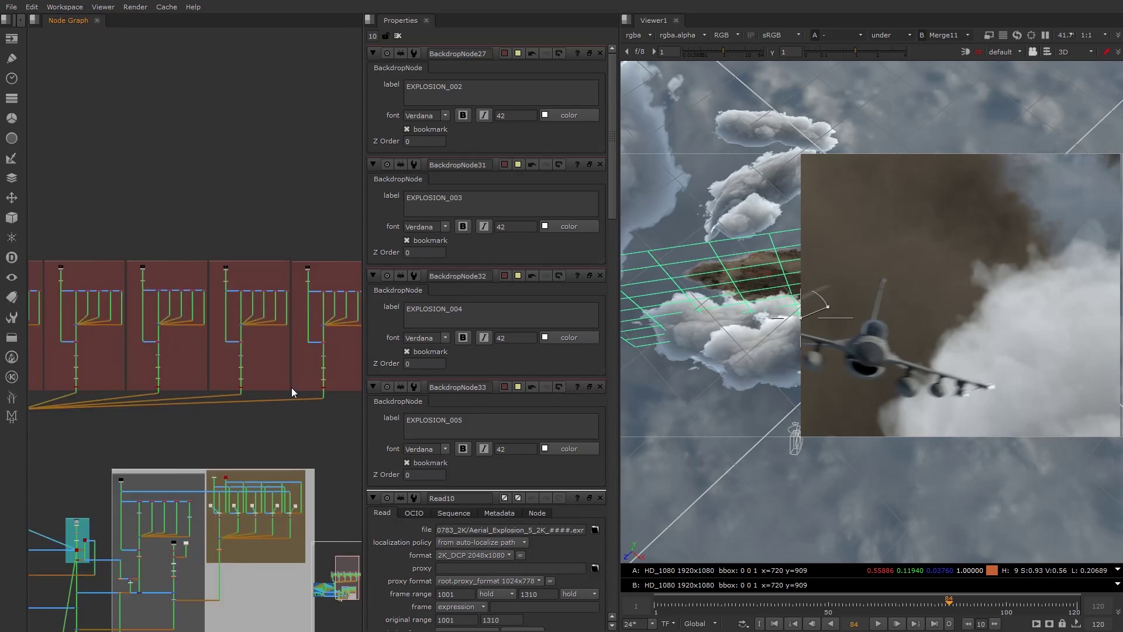
middle_click_drag(292, 387, 110, 392)
scroll(201, 394, "up", 5)
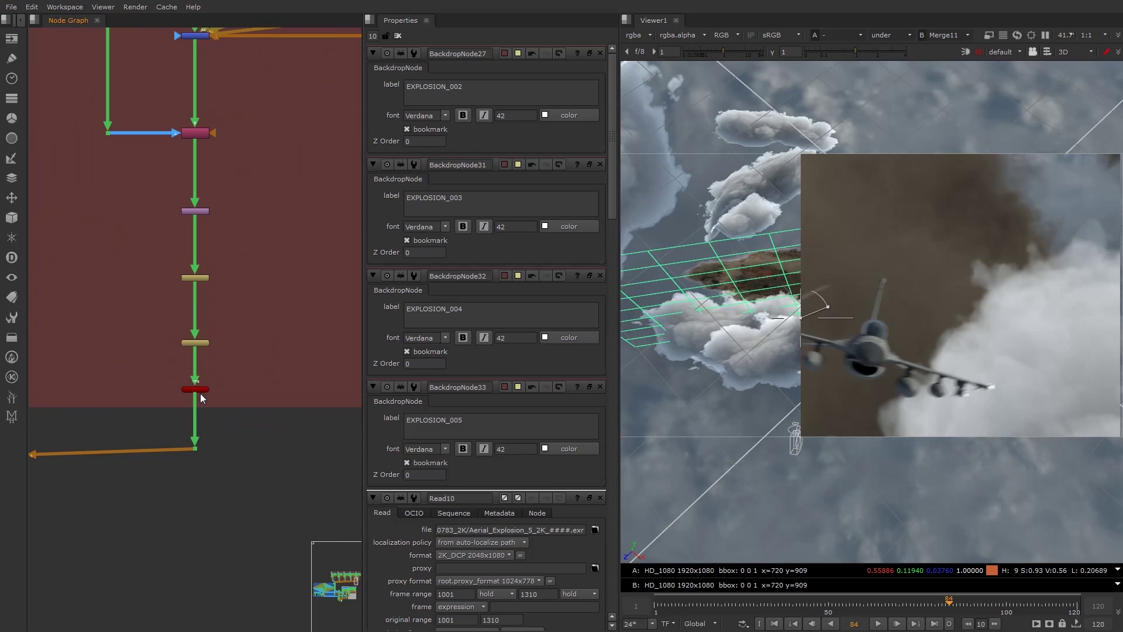
double_click(200, 392)
scroll(810, 333, "down", 4)
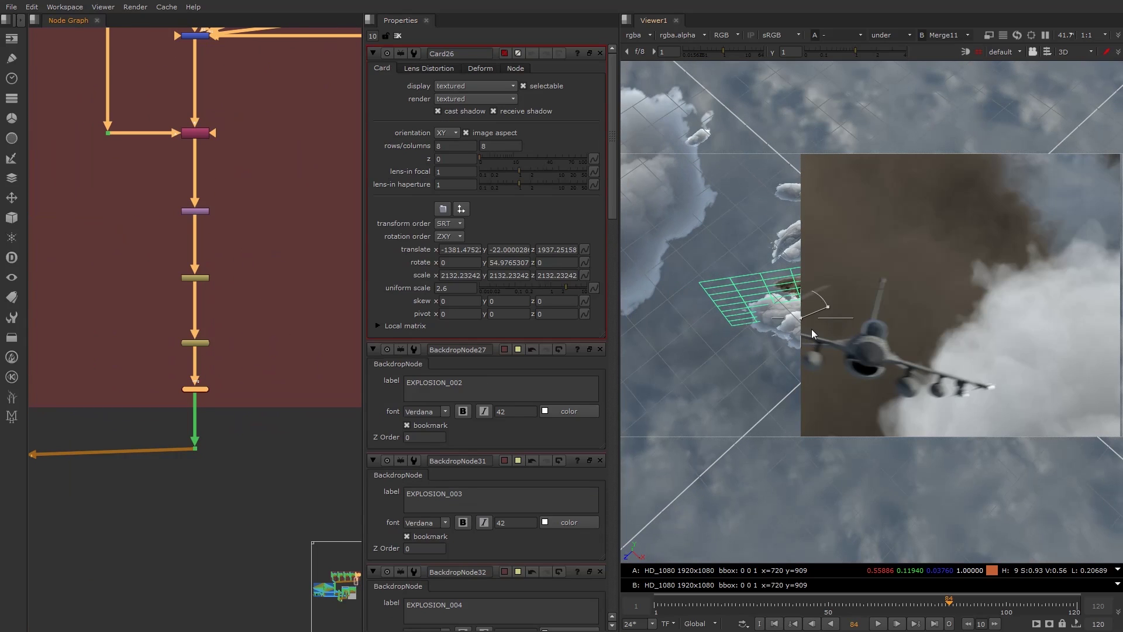
left_click_drag(808, 316, 1050, 318)
left_click_drag(949, 355, 933, 381, "ctrl")
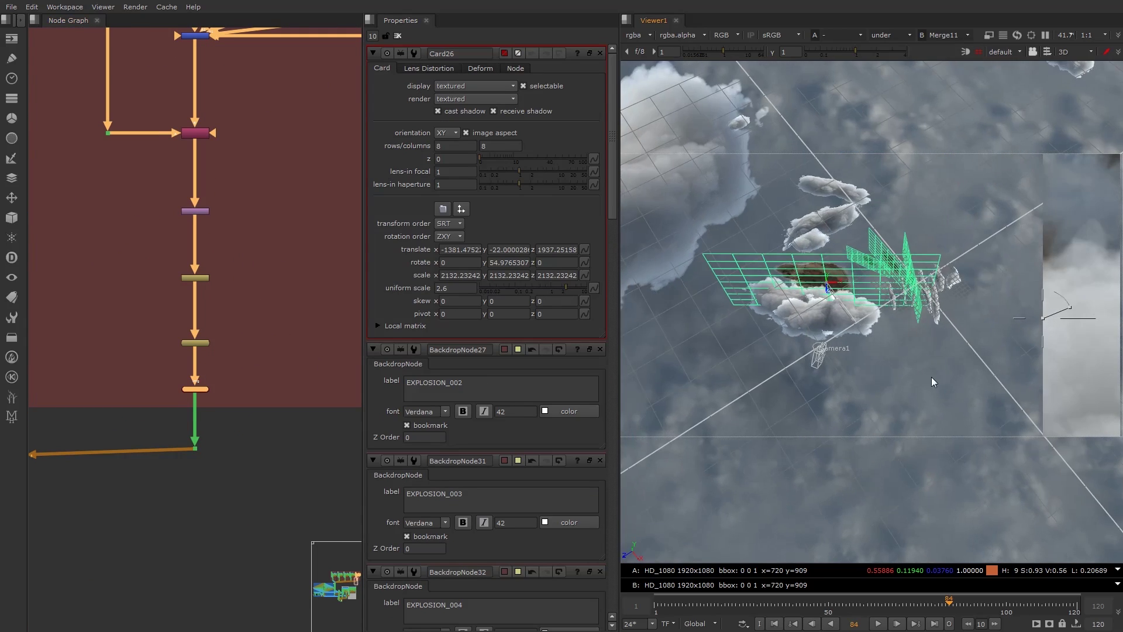
- Consult the light timing note and set the current frame to 104 for Light 5
scroll(136, 501, "down", 5)
middle_click_drag(76, 503, 349, 436)
middle_click_drag(64, 462, 351, 418)
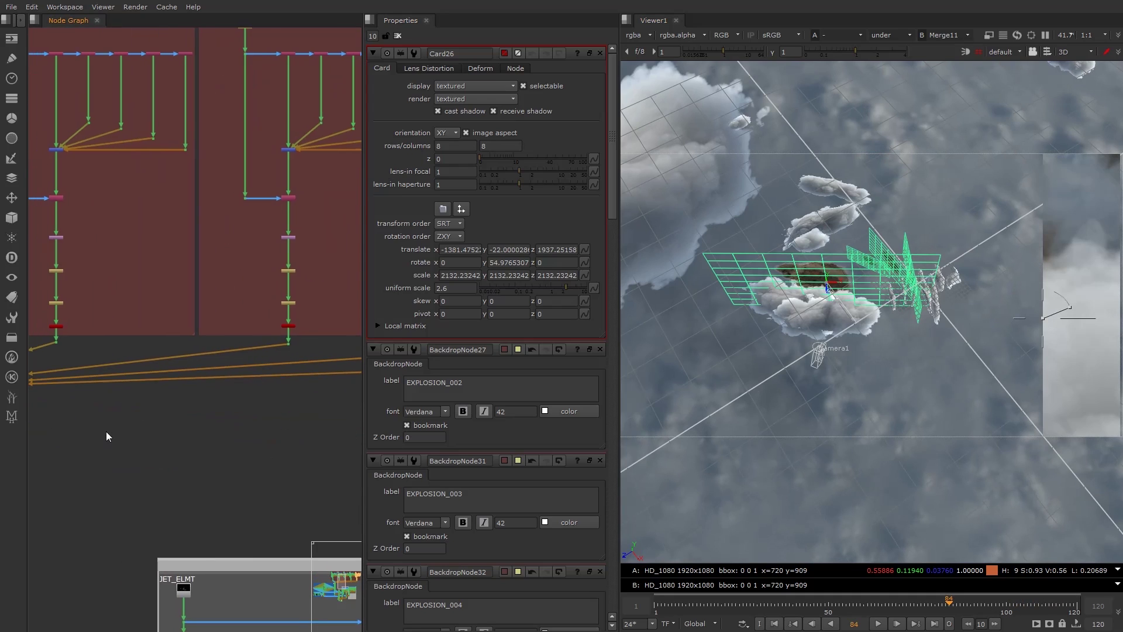
middle_click_drag(64, 436, 354, 393)
scroll(205, 412, "up", 5)
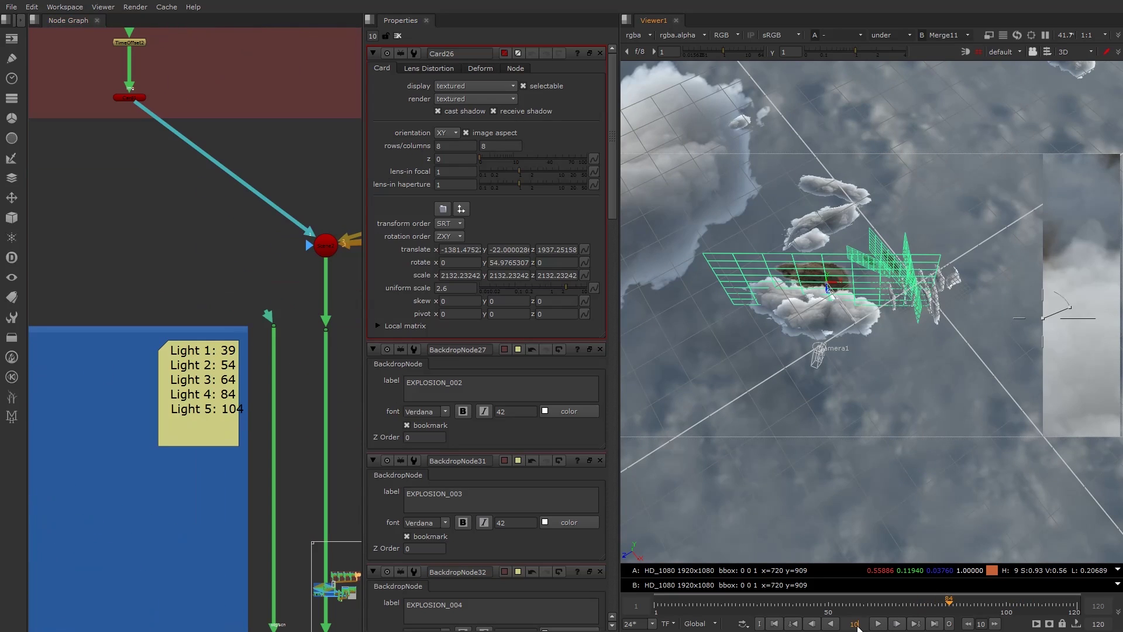
- Move Card26 to about -3008, 650, 3706 and rotate it to about 84.4 degrees in Y
left_click_drag(918, 287, 827, 339, "ctrl")
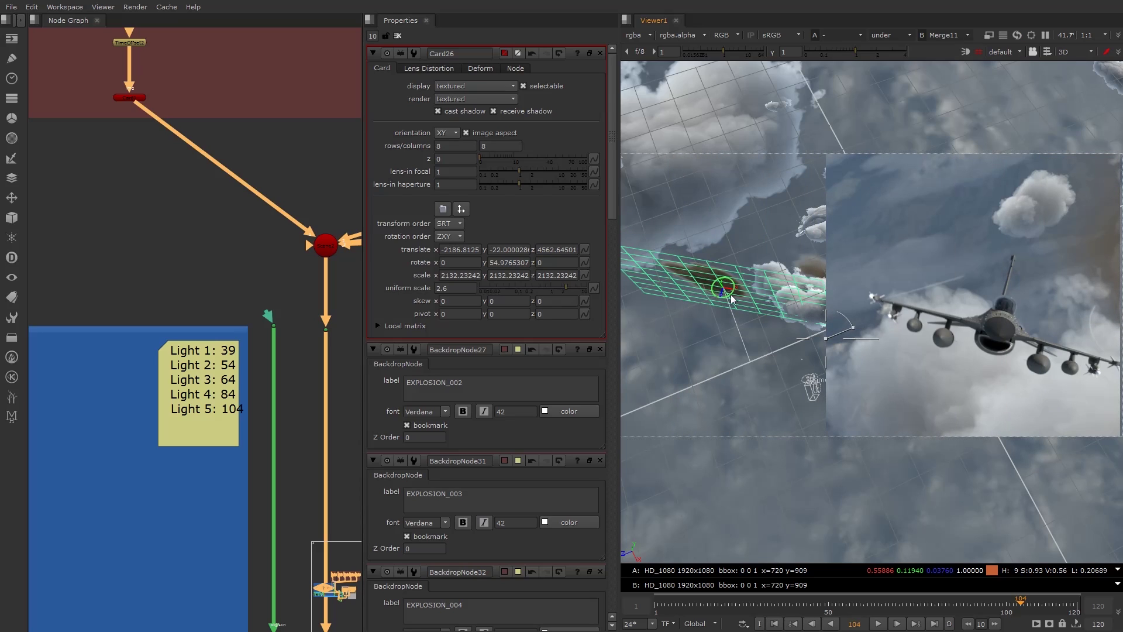
left_click_drag(731, 294, 726, 268)
key("ctrl+z")
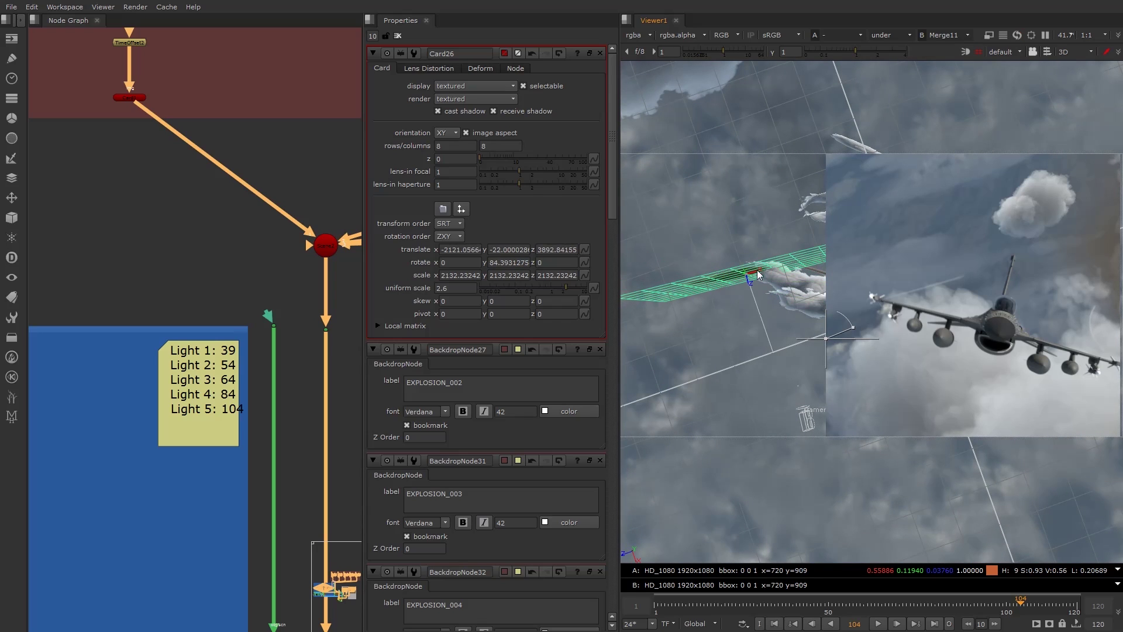
left_click_drag(757, 325, 726, 216, "ctrl")
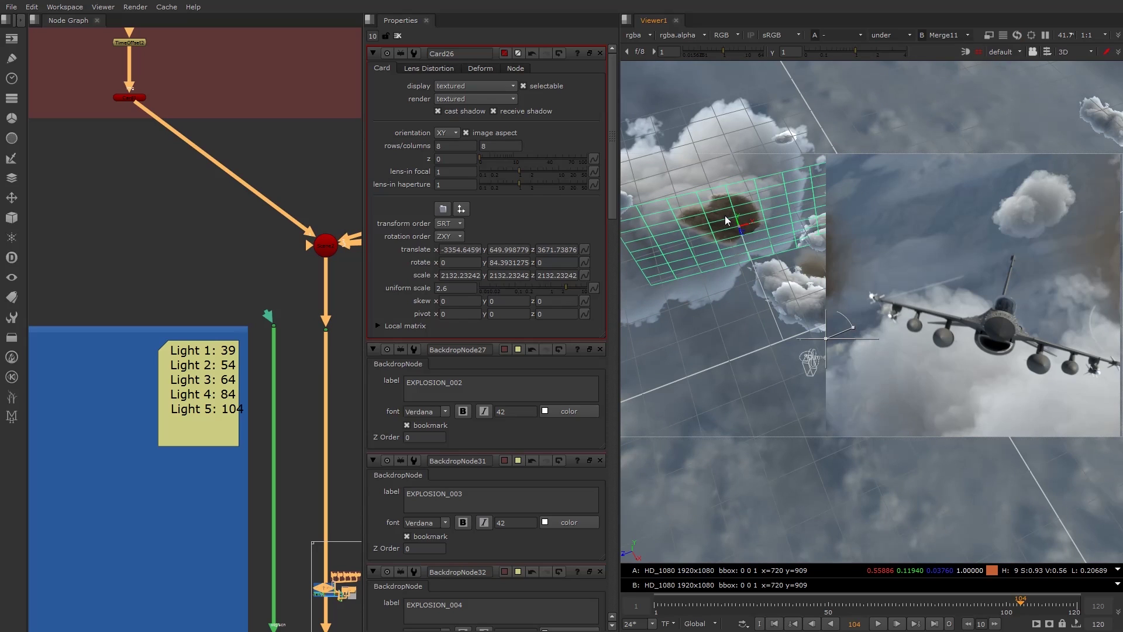
left_click_drag(742, 234, 749, 210)
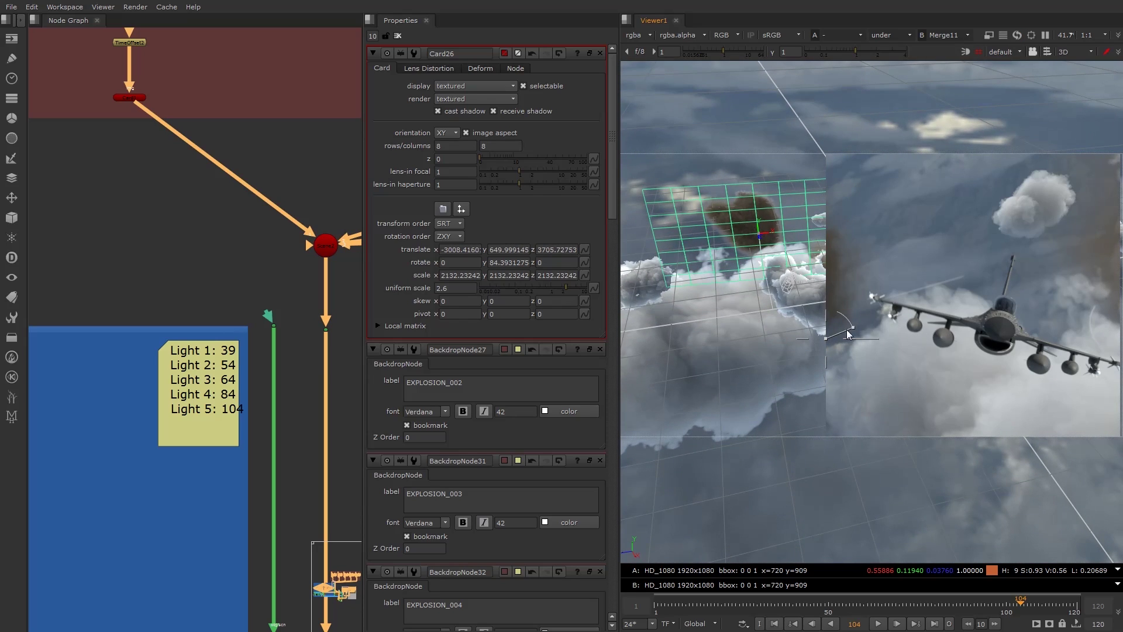
- Set Card26's uniform scale to 2.8, adjusting the viewer wipe to compare the card with the jet shot
left_click_drag(829, 338, 785, 361)
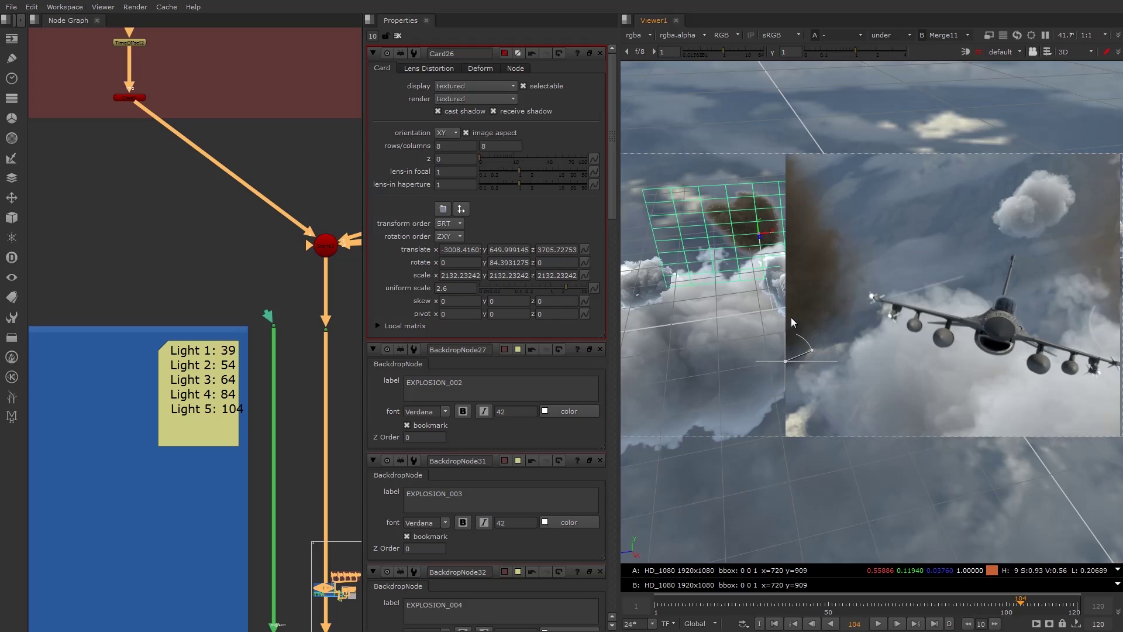
left_click(561, 286)
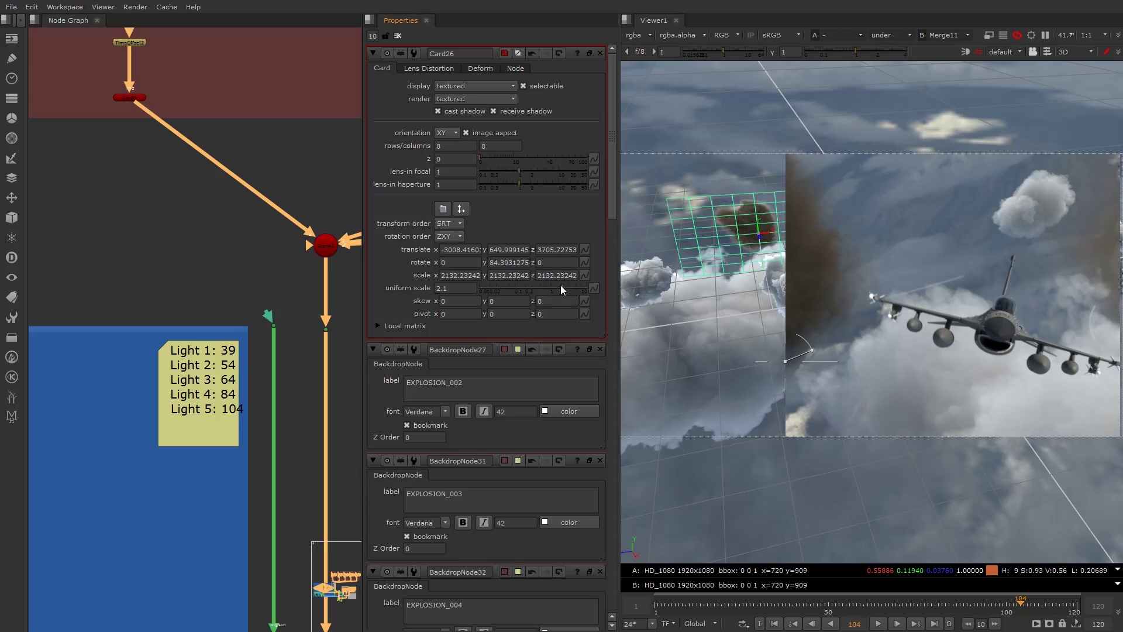
left_click(570, 287)
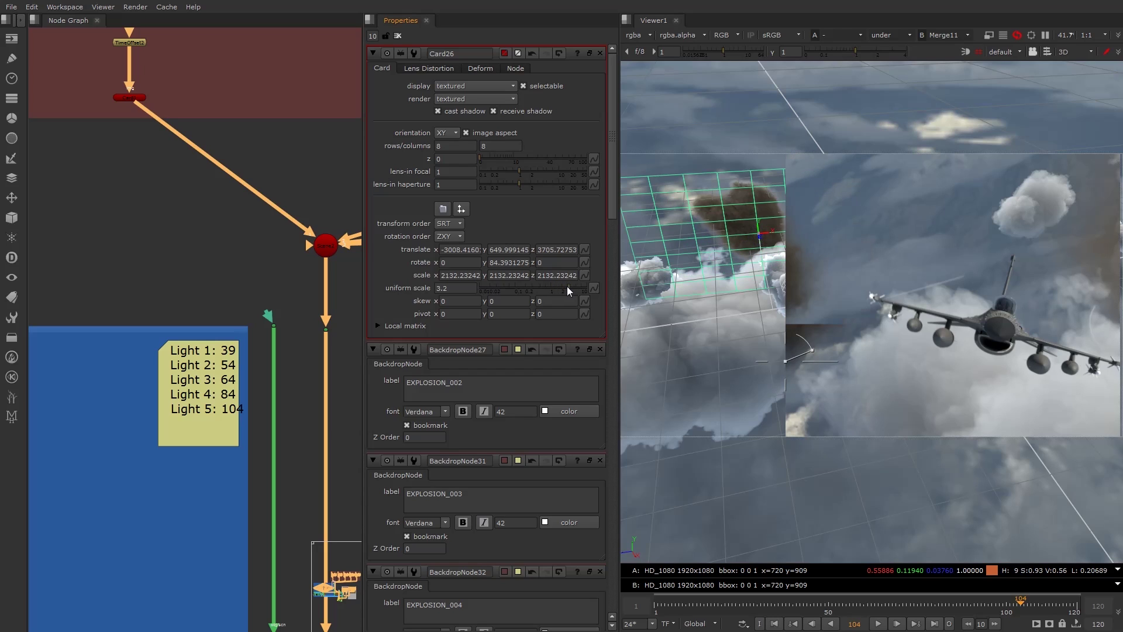
left_click(567, 287)
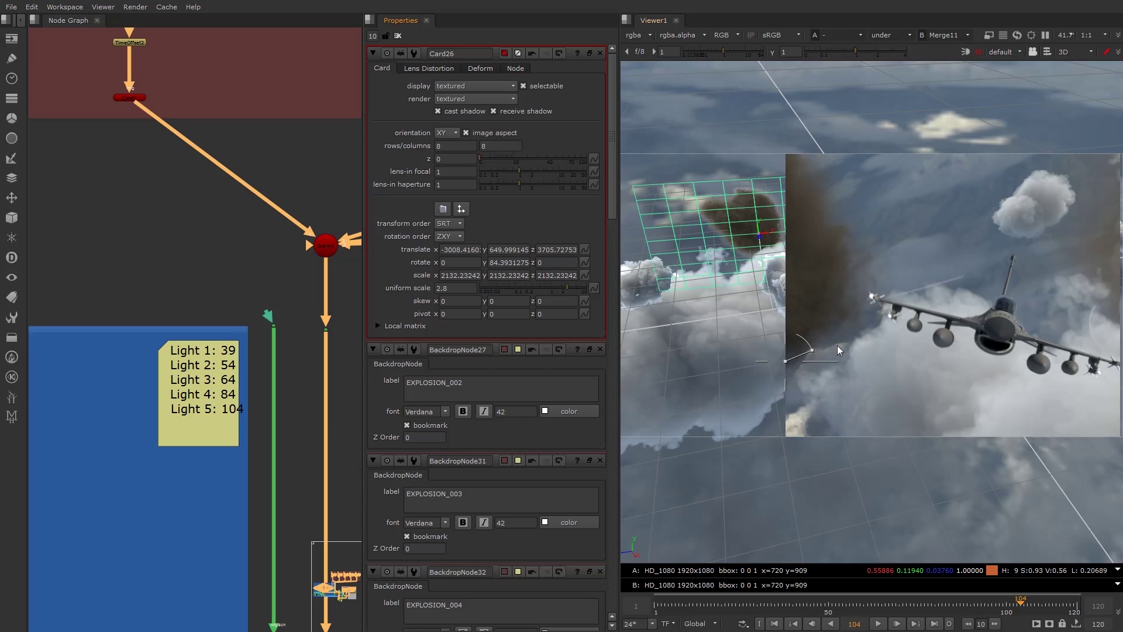
left_click_drag(787, 361, 1120, 350)
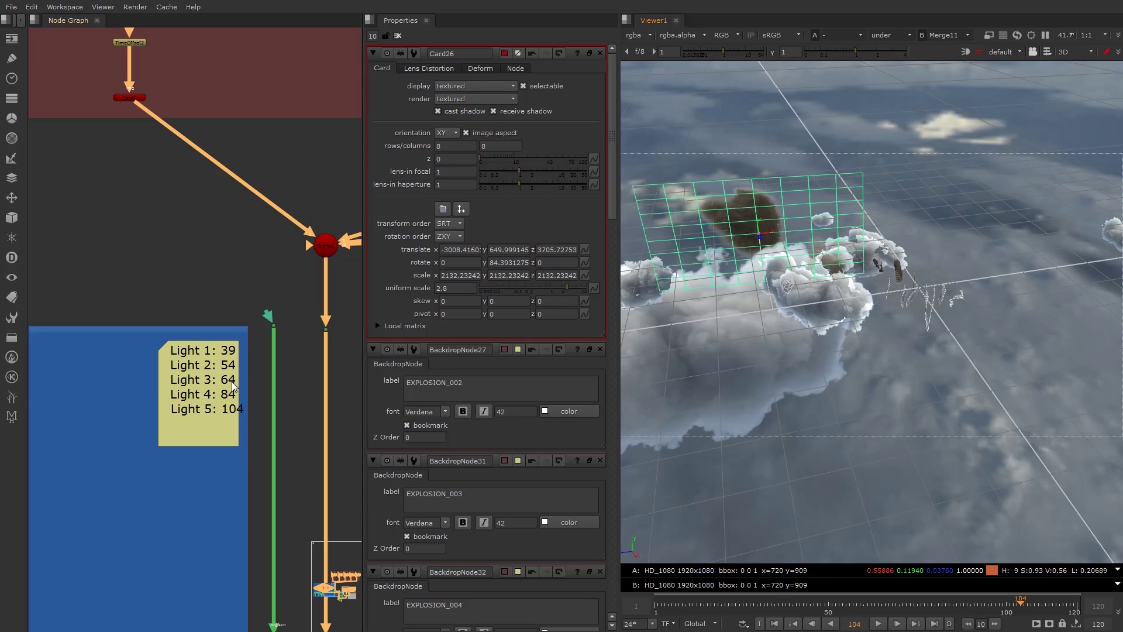
- Open the first explosion's TimeOffset2 node to check its frame offset against the light timings
scroll(187, 145, "down", 4)
scroll(185, 247, "up", 5)
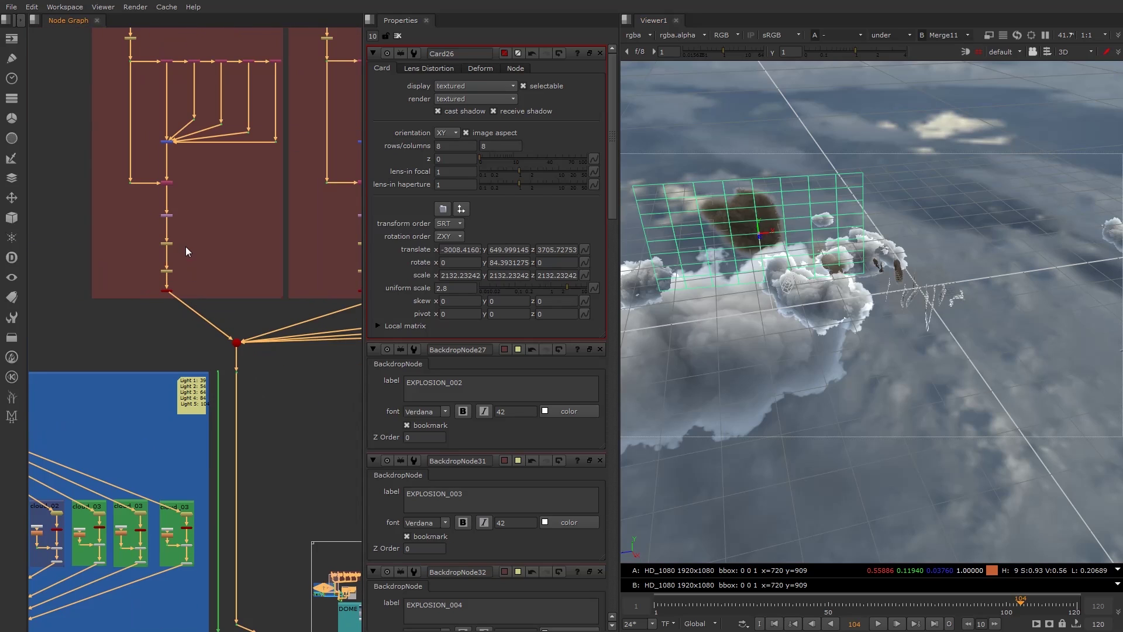
scroll(152, 348, "up", 3)
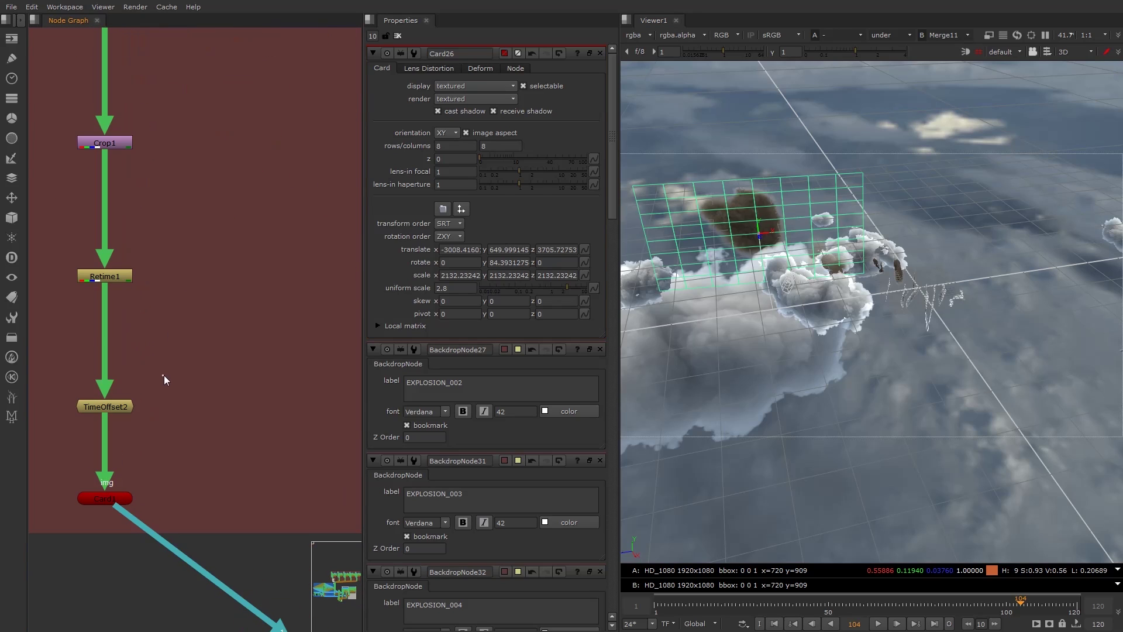
double_click(110, 409)
scroll(306, 397, "down", 4)
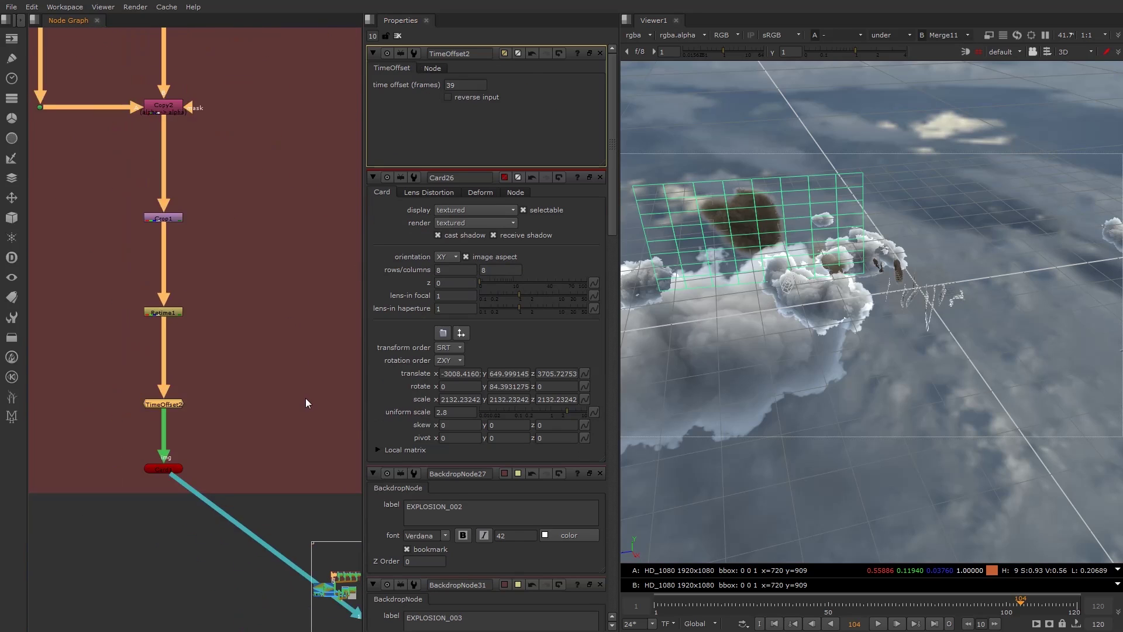
- Set the time offset of EXPLOSION_002's TimeOffset4 node to 54 frames, following the light timing note
middle_click_drag(240, 305, 160, 192)
middle_click_drag(340, 234, 43, 357)
middle_click_drag(249, 305, 209, 346)
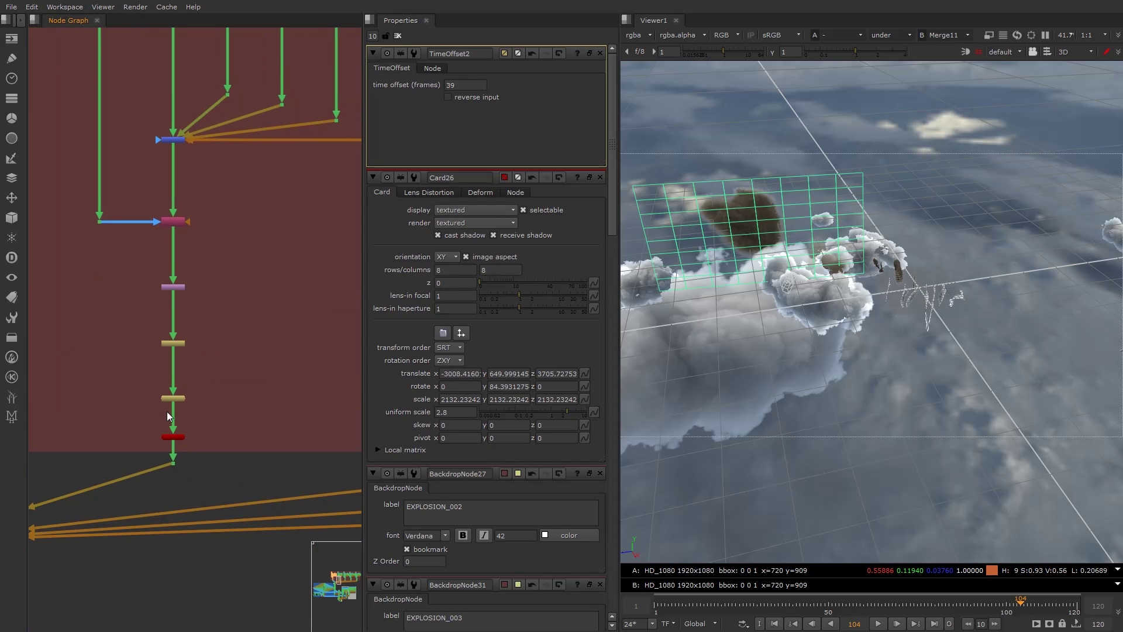
scroll(167, 411, "up", 3)
double_click(184, 389)
scroll(184, 388, "down", 4)
middle_click_drag(102, 450, 341, 308)
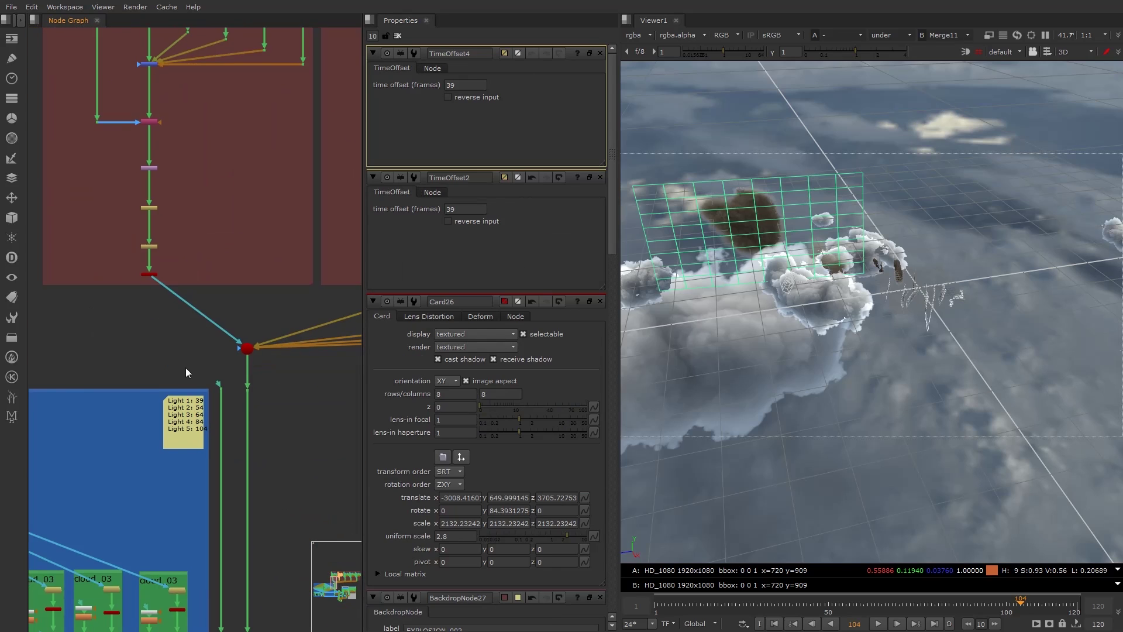
middle_click_drag(181, 420, 272, 375)
scroll(273, 378, "up", 2)
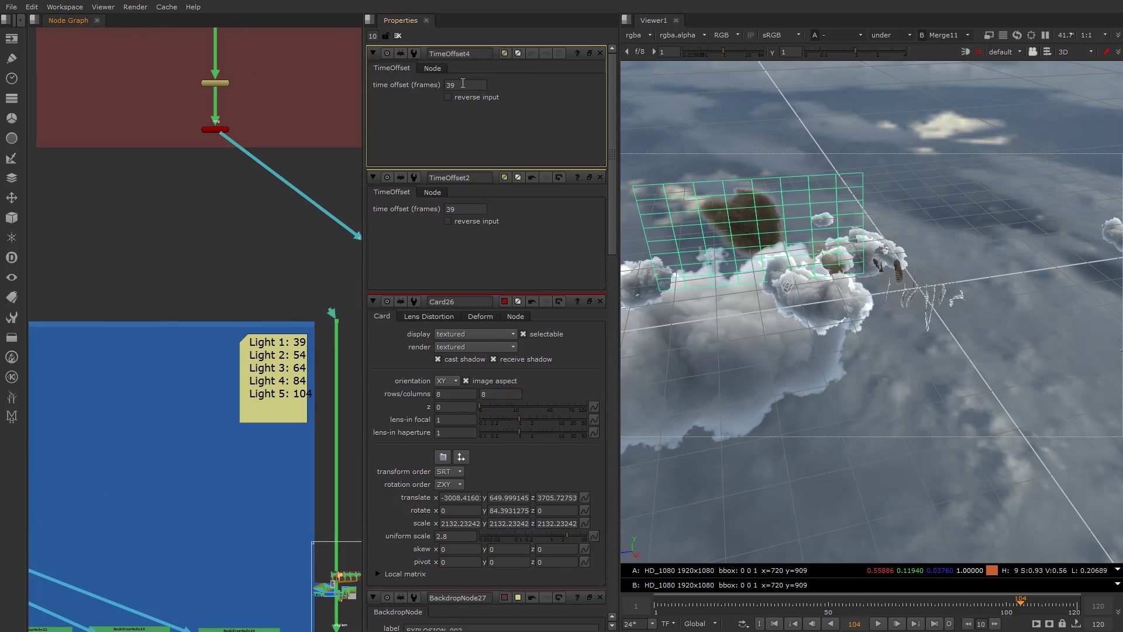
double_click(462, 84)
type("54")
key("Return")
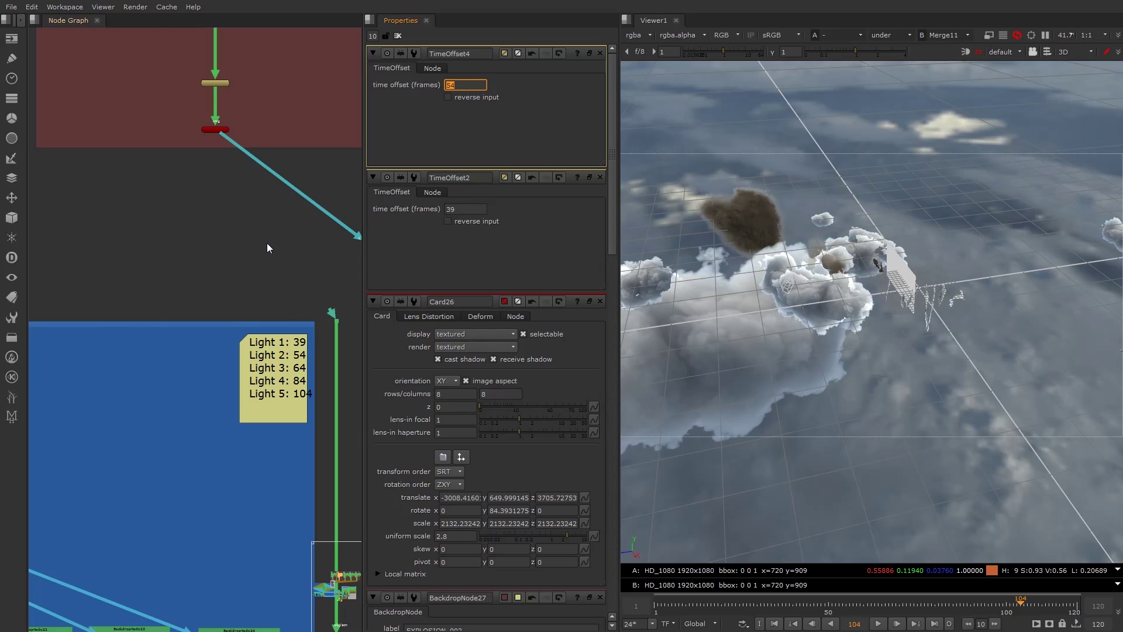
- Set the time offset of EXPLOSION_003's TimeOffset6 node to 64 frames
scroll(277, 259, "down", 3)
middle_click_drag(328, 258, 238, 339)
scroll(214, 269, "up", 3)
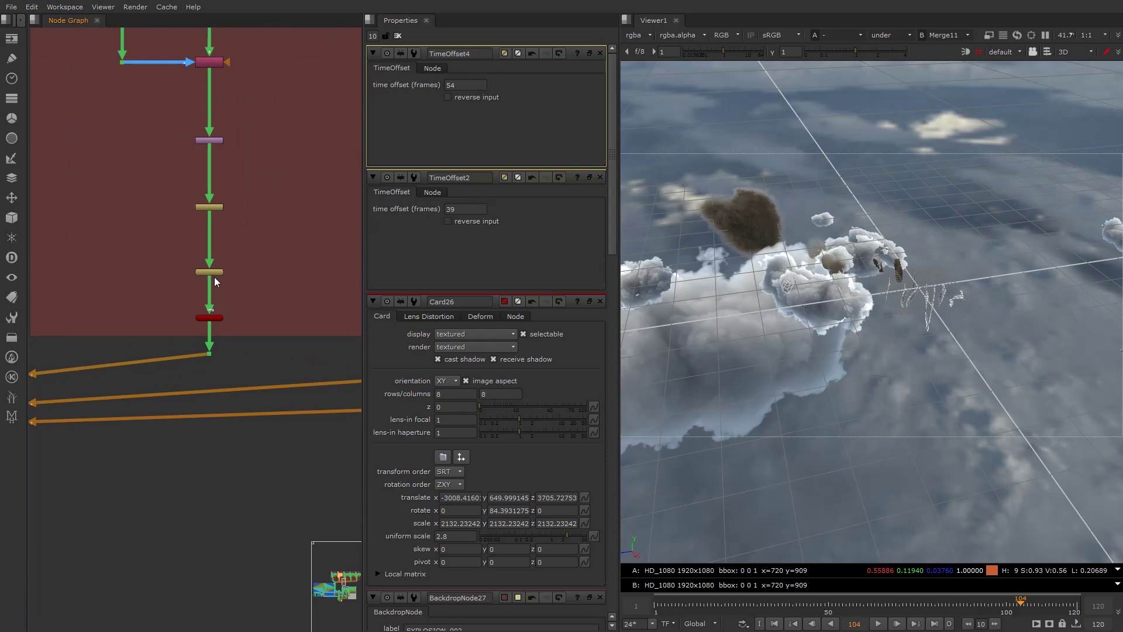
left_click(211, 272)
double_click(466, 85)
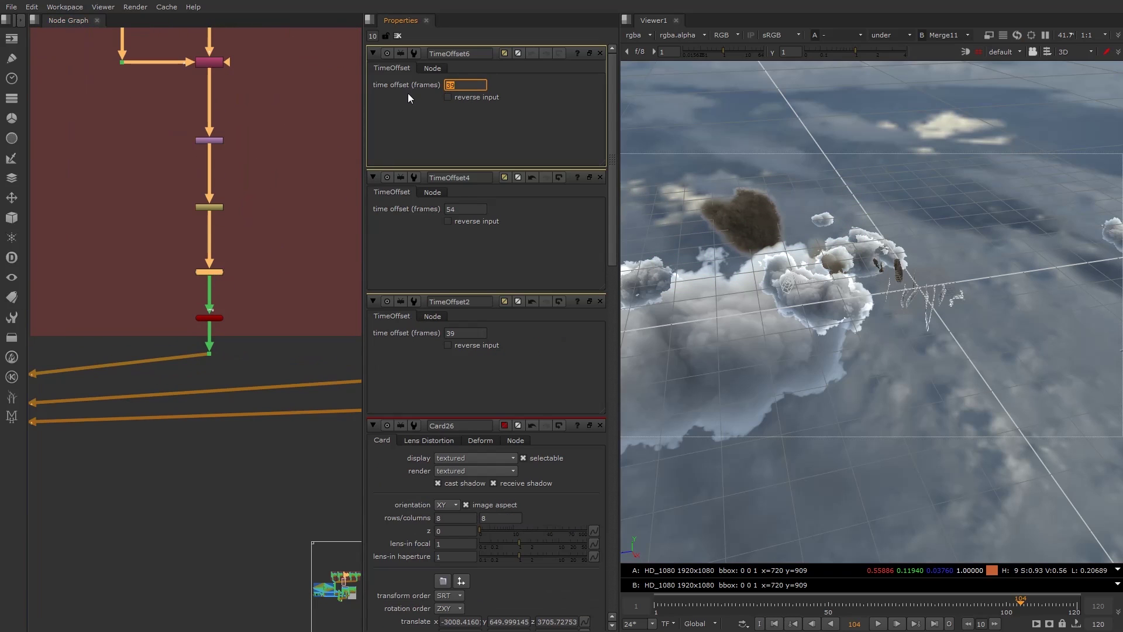
type("64")
key("Return")
scroll(108, 321, "down", 3)
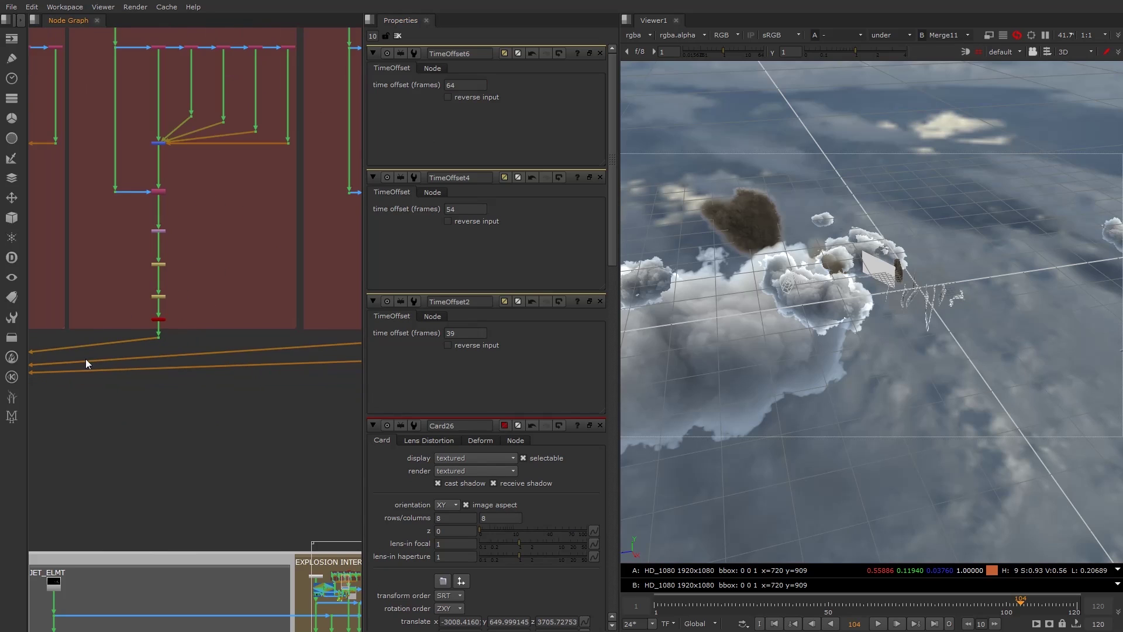
middle_click_drag(85, 360, 344, 297)
middle_click_drag(129, 360, 324, 303)
scroll(175, 313, "up", 4)
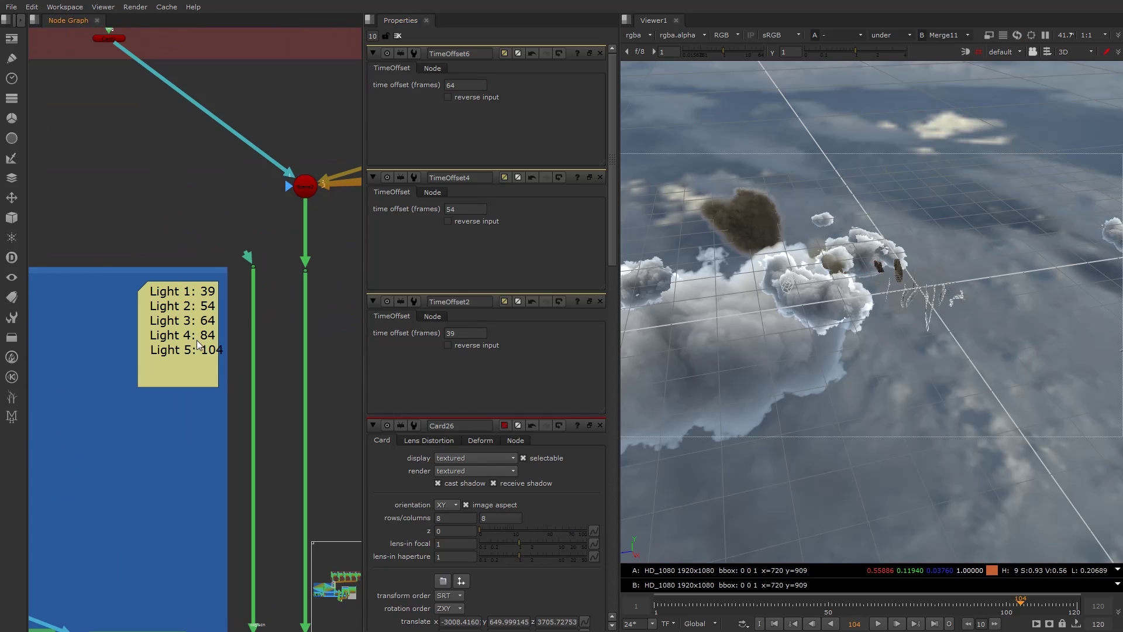
scroll(273, 302, "down", 5)
double_click(451, 85)
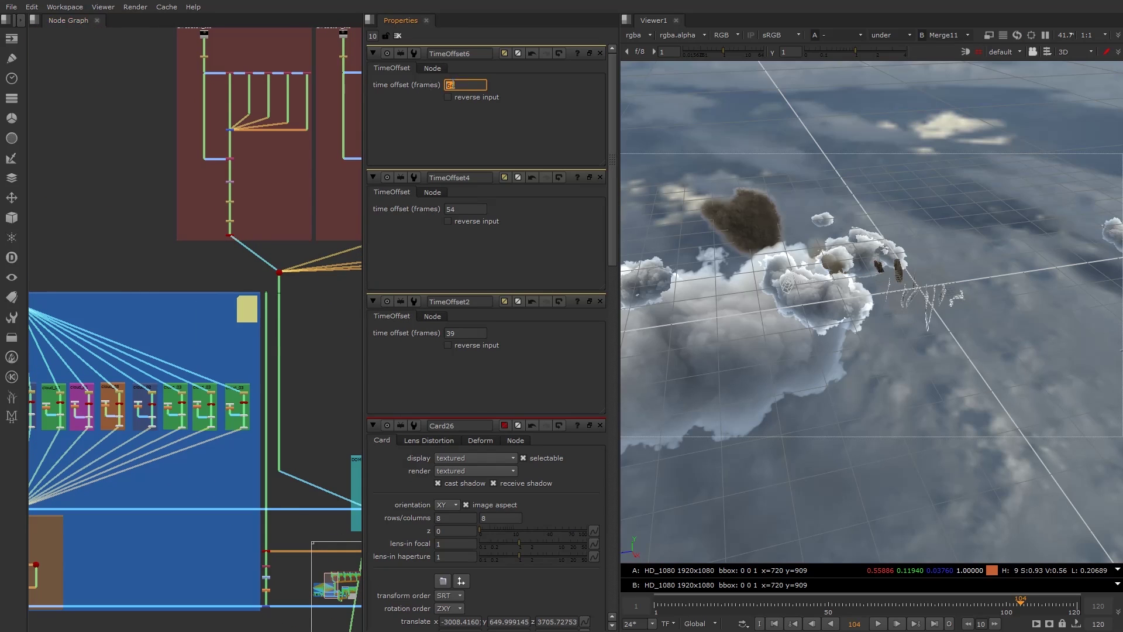
type("84")
key("Return")
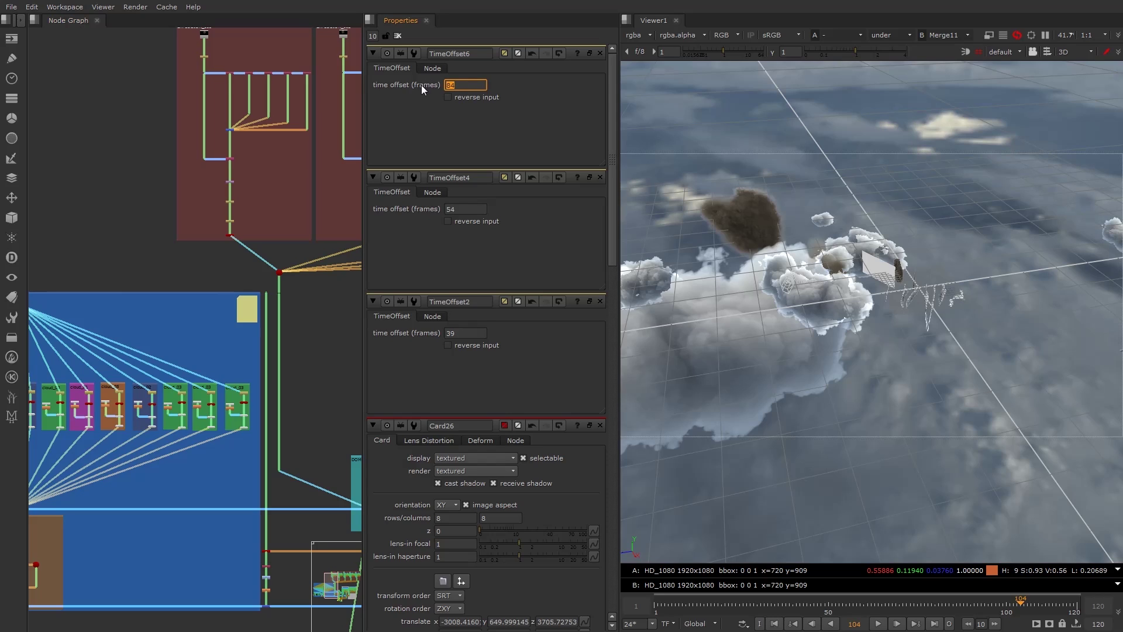
scroll(258, 351, "up", 4)
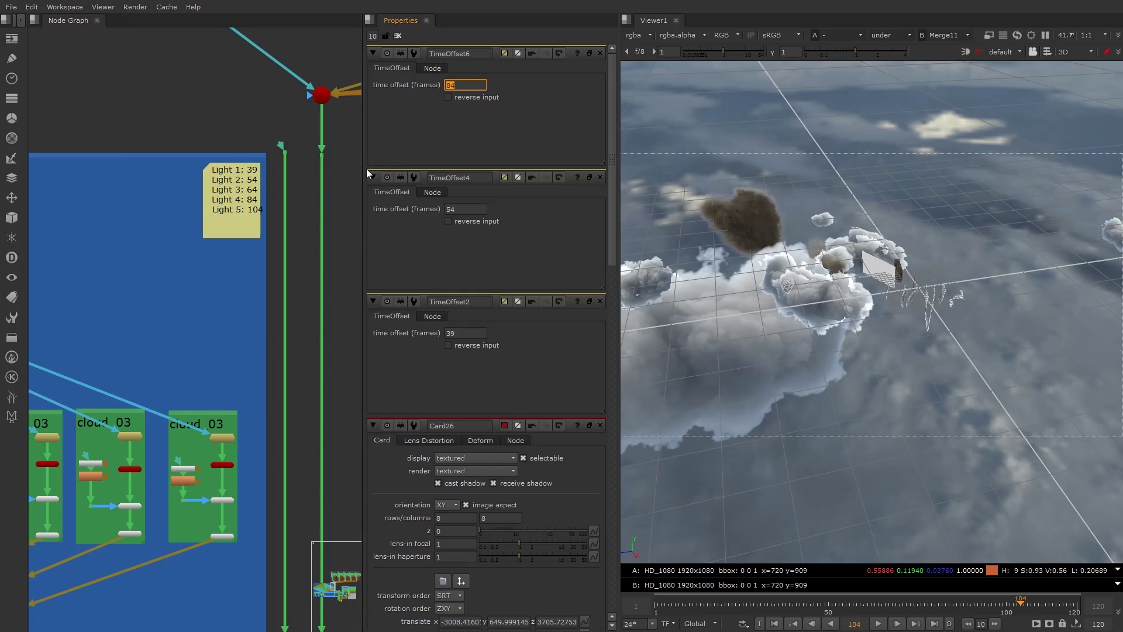
left_click(471, 85)
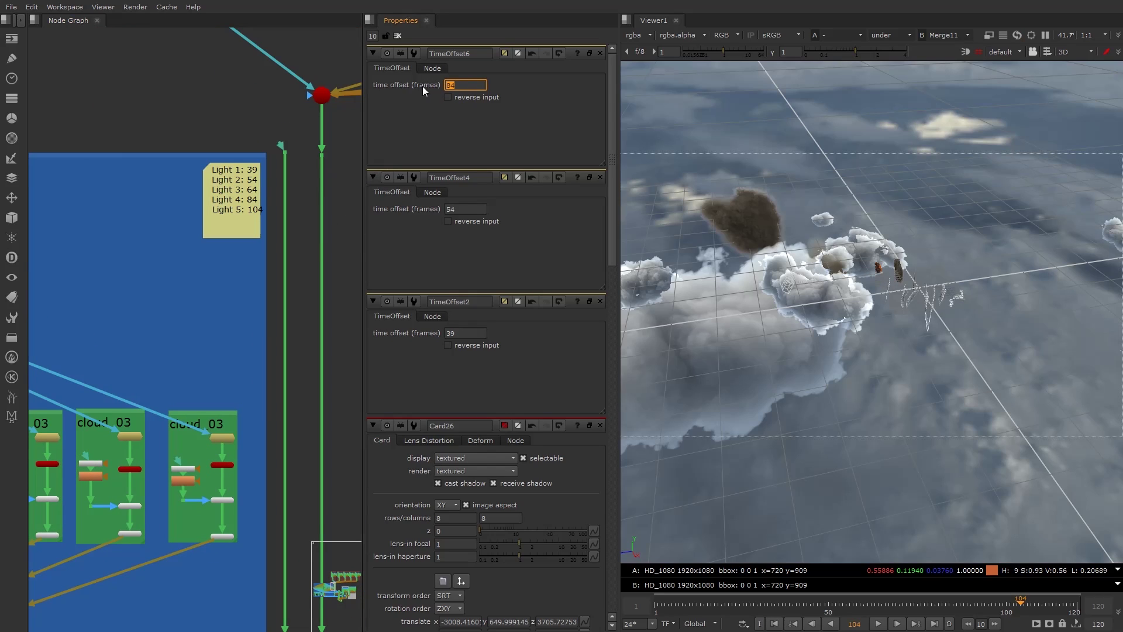
key("Return")
- Open EXPLOSION_004's TimeOffset8 node and set its time offset to 84 frames
scroll(248, 247, "down", 4)
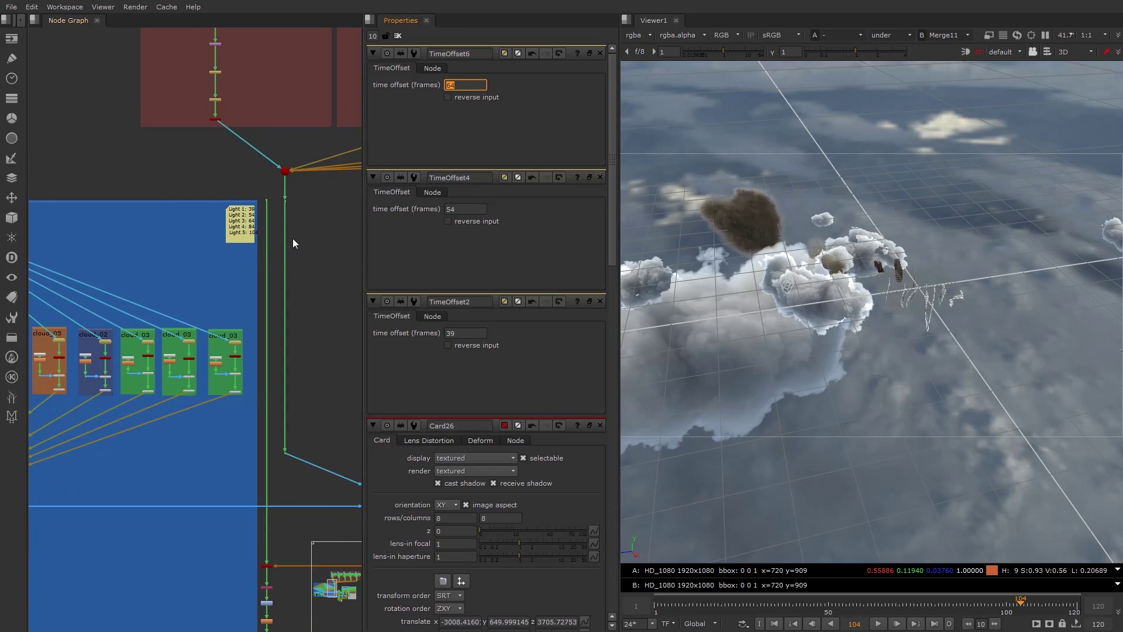
middle_click_drag(320, 233, 80, 334)
middle_click_drag(302, 282, 104, 366)
middle_click_drag(339, 334, 215, 363)
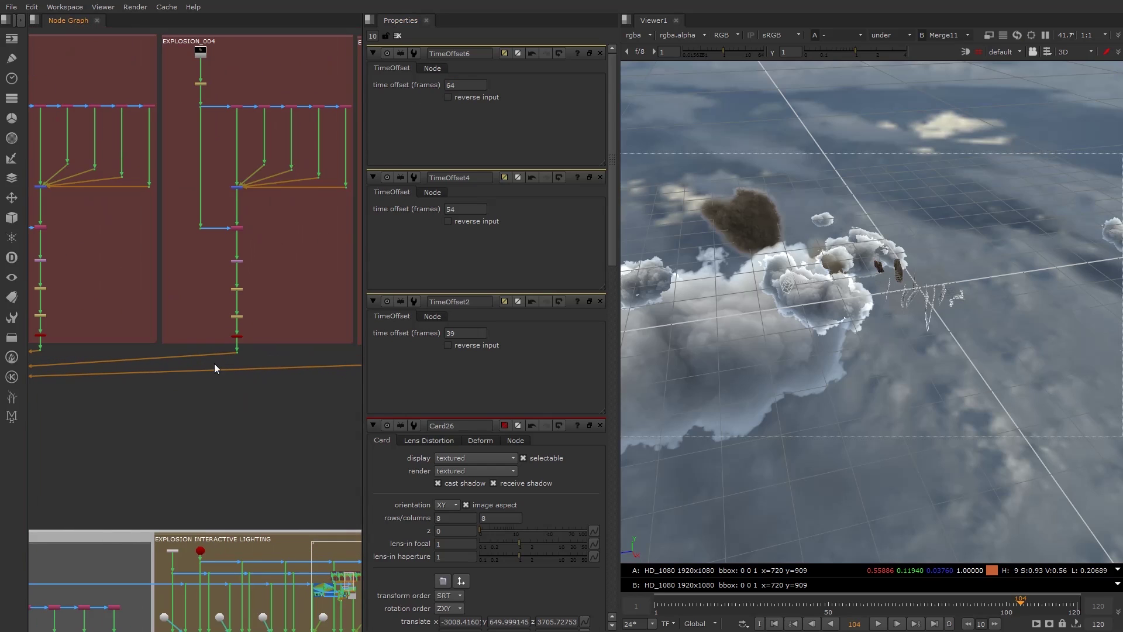
double_click(236, 336)
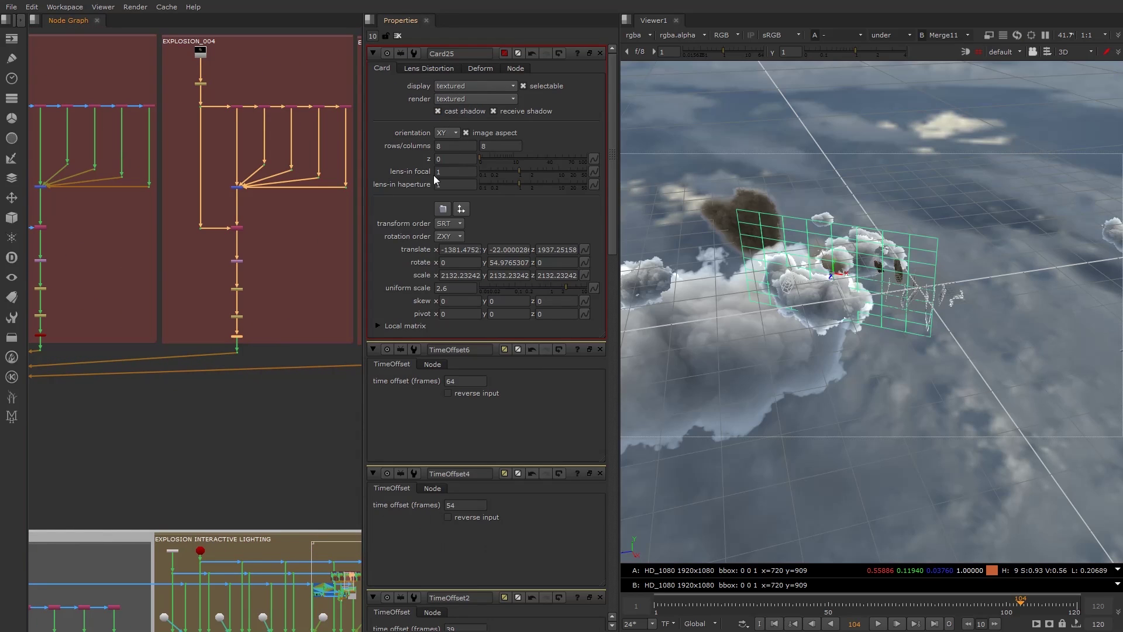
scroll(239, 345, "up", 3)
double_click(238, 286)
scroll(247, 290, "down", 3)
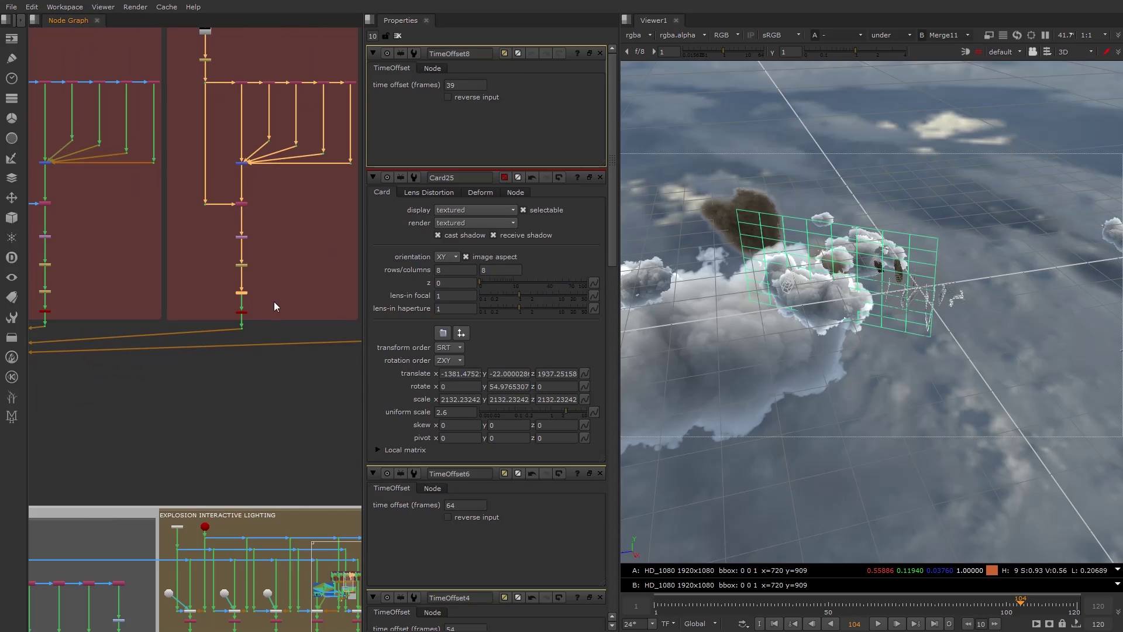
middle_click_drag(286, 300, 149, 359)
double_click(470, 90)
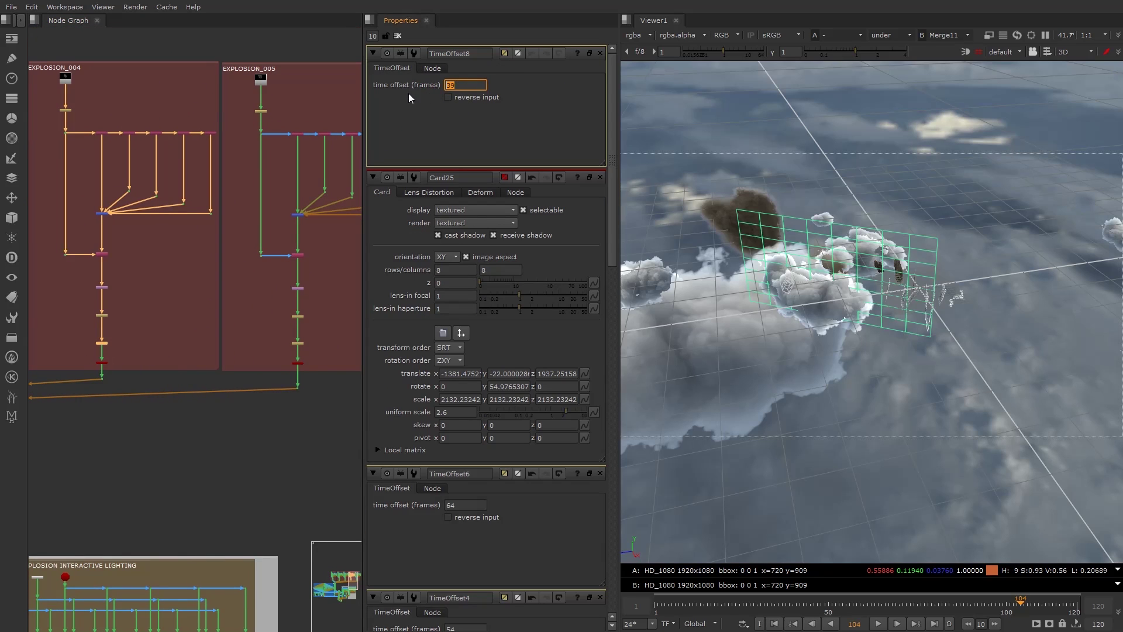
type("64")
key("Return")
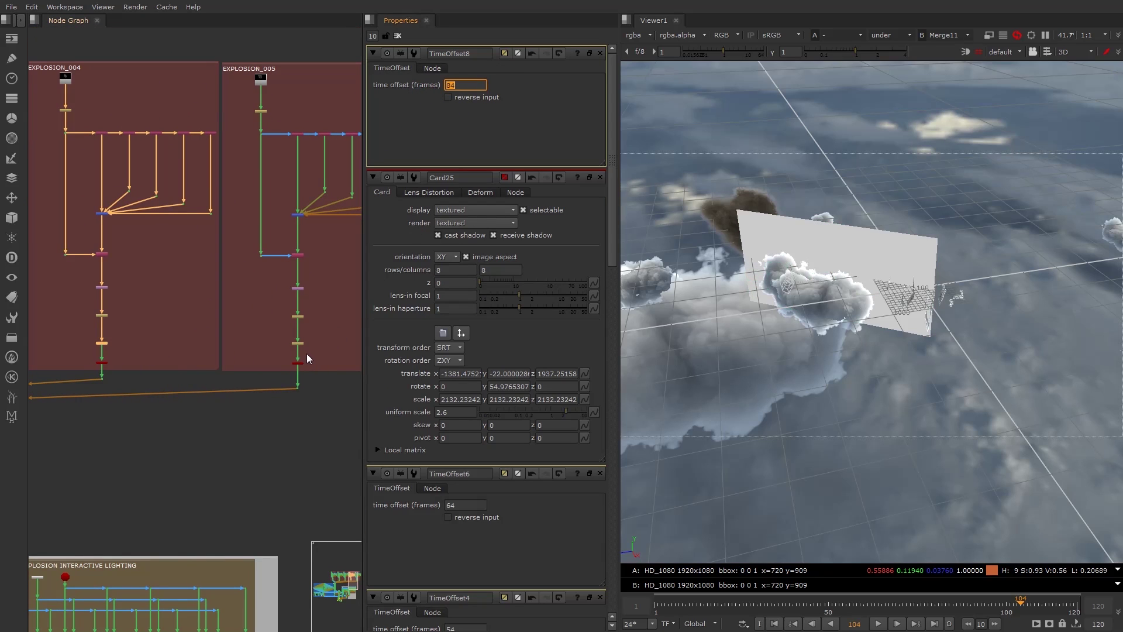
- Open EXPLOSION_005's TimeOffset10 node and set its time offset to 104 frames
double_click(298, 343)
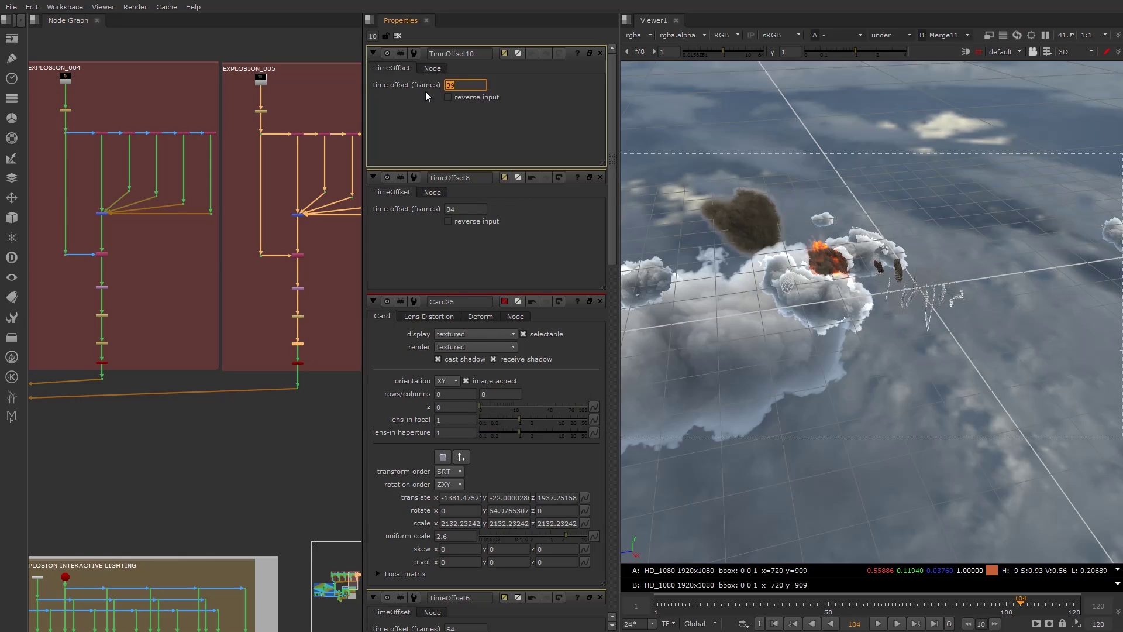
type("104")
key("Return")
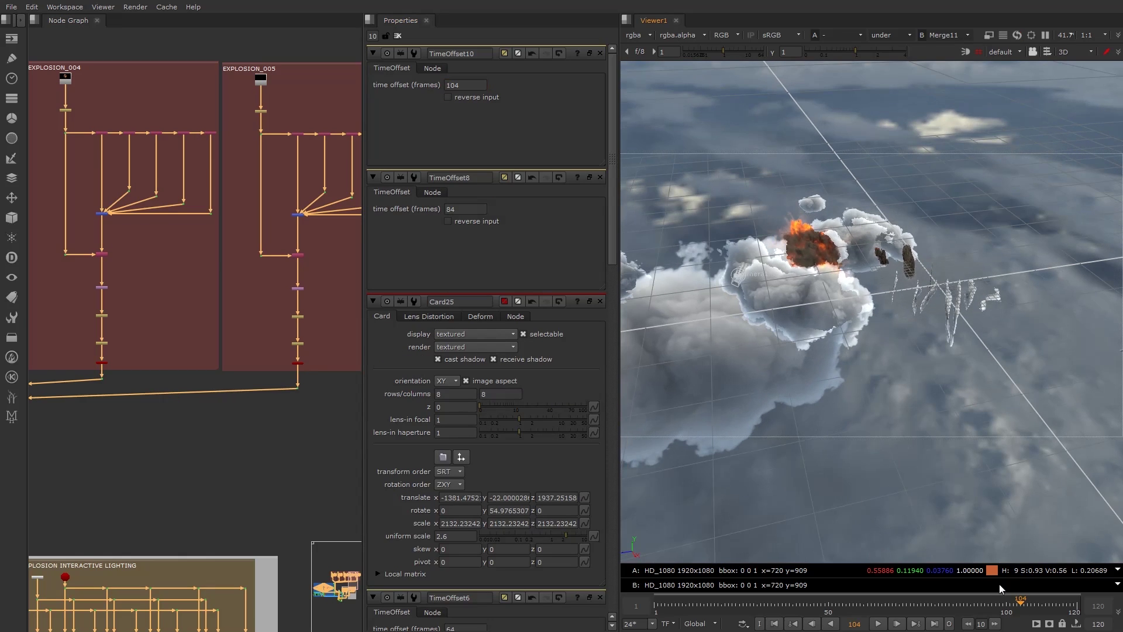
- Review the timing of the offset explosions in the jet shot, ending at frame 74
left_click(1029, 609)
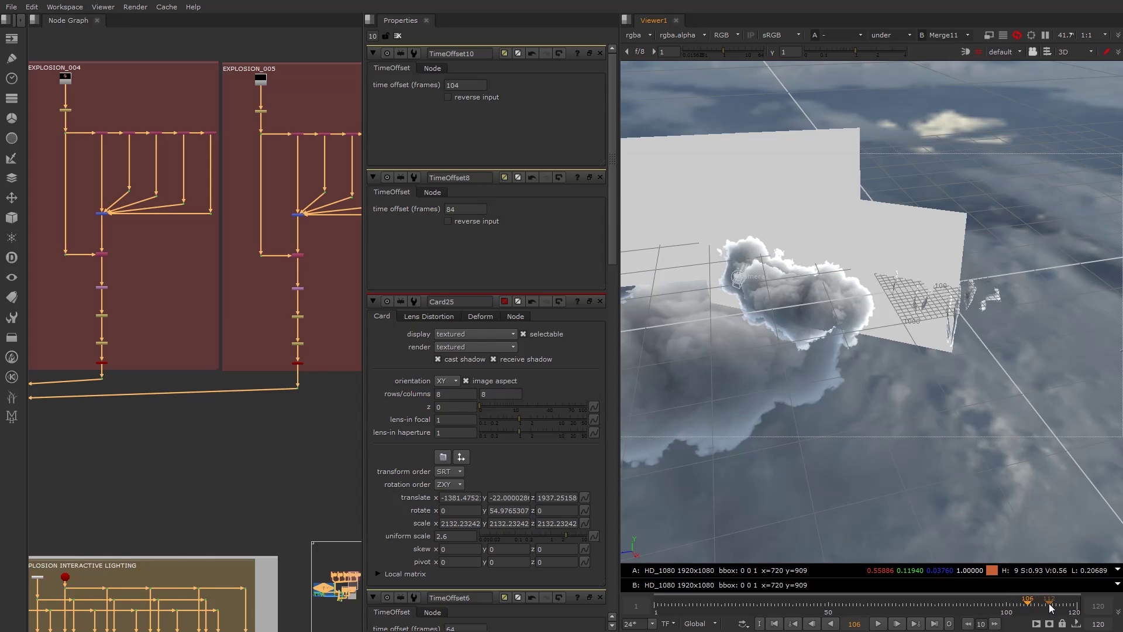
left_click(1056, 609)
left_click_drag(763, 239, 842, 310, "ctrl")
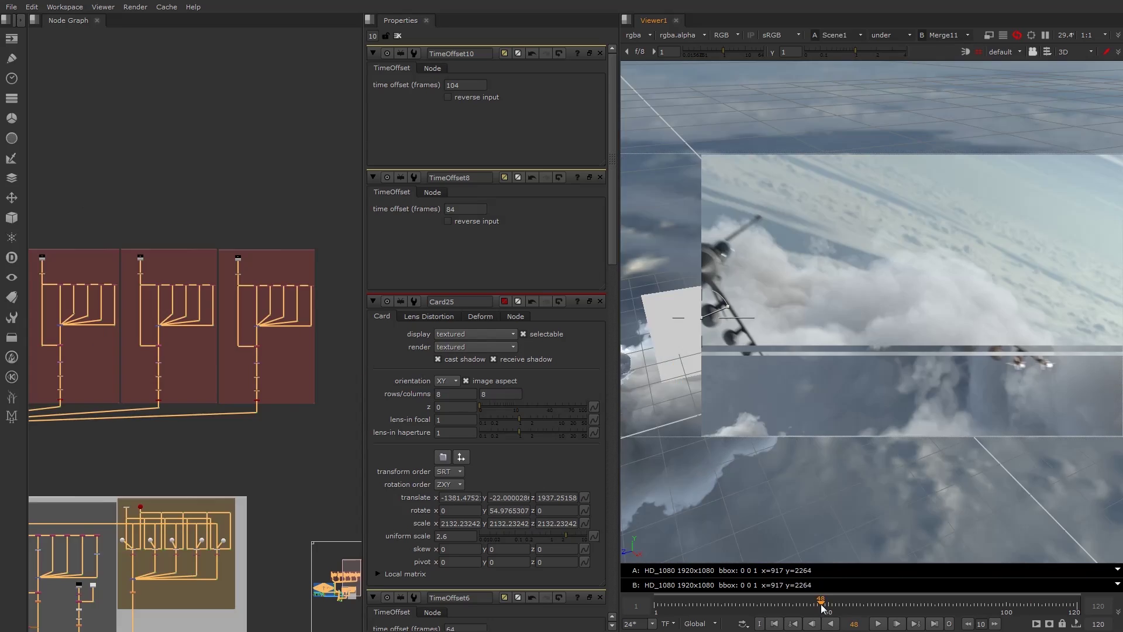
left_click_drag(822, 608, 914, 606)
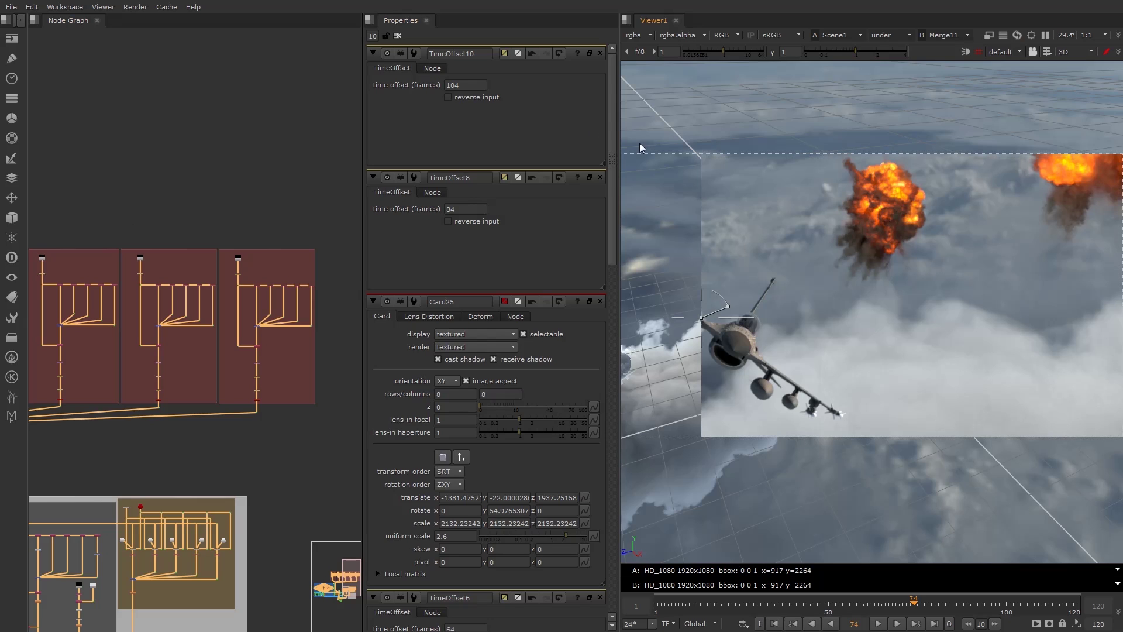
- Open the small explosion's Card24 in the 3D scene and set its uniform scale to 1.5
left_click_drag(705, 321, 1049, 310)
scroll(881, 355, "up", 4)
left_click_drag(879, 390, 791, 418, "ctrl")
left_click(795, 363)
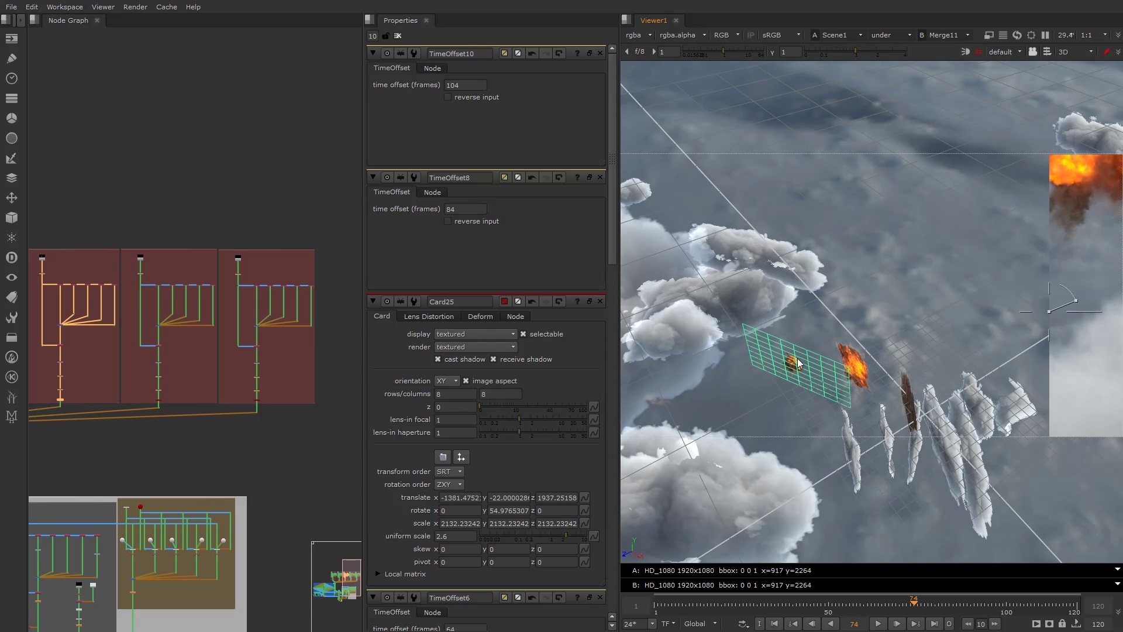
left_click(799, 363)
scroll(799, 364, "up", 5)
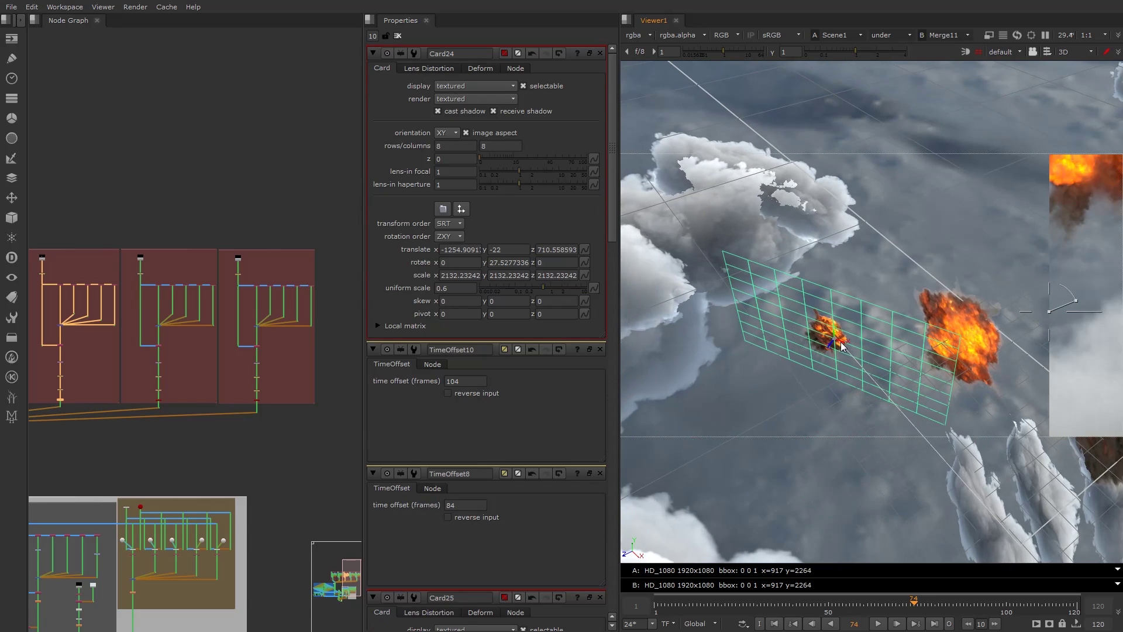
left_click(447, 288)
key("BackSpace")
key("BackSpace")
key("BackSpace")
type("1.5")
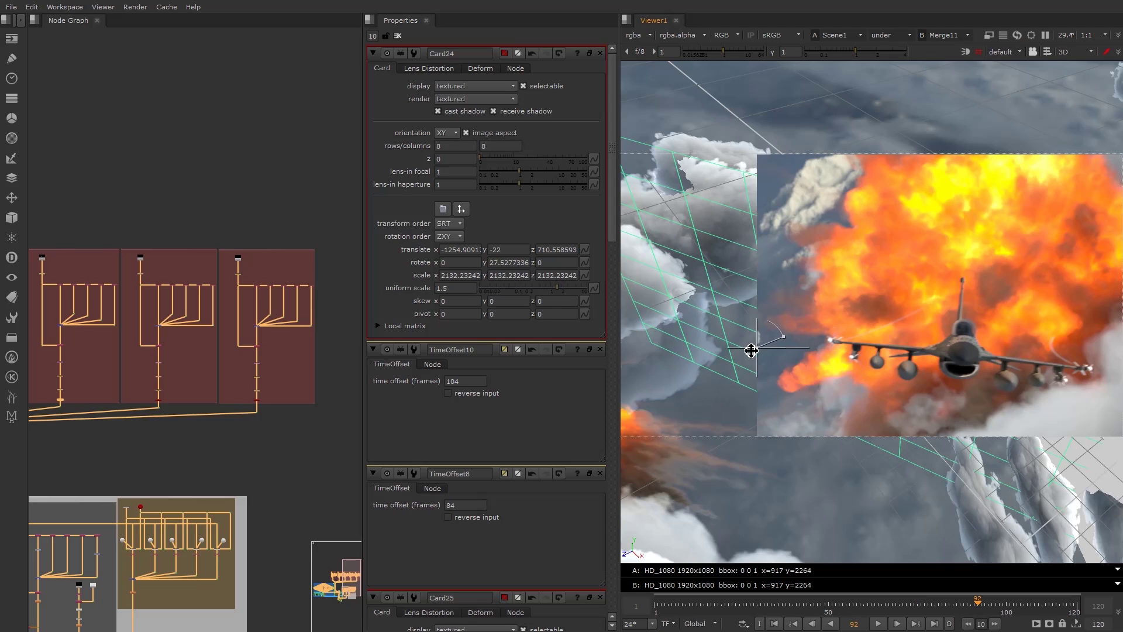
- Widen the wiped jet shot and check the fourth and fifth explosions between frames 84 and 112, ending at frame 110
left_click_drag(751, 349, 715, 349)
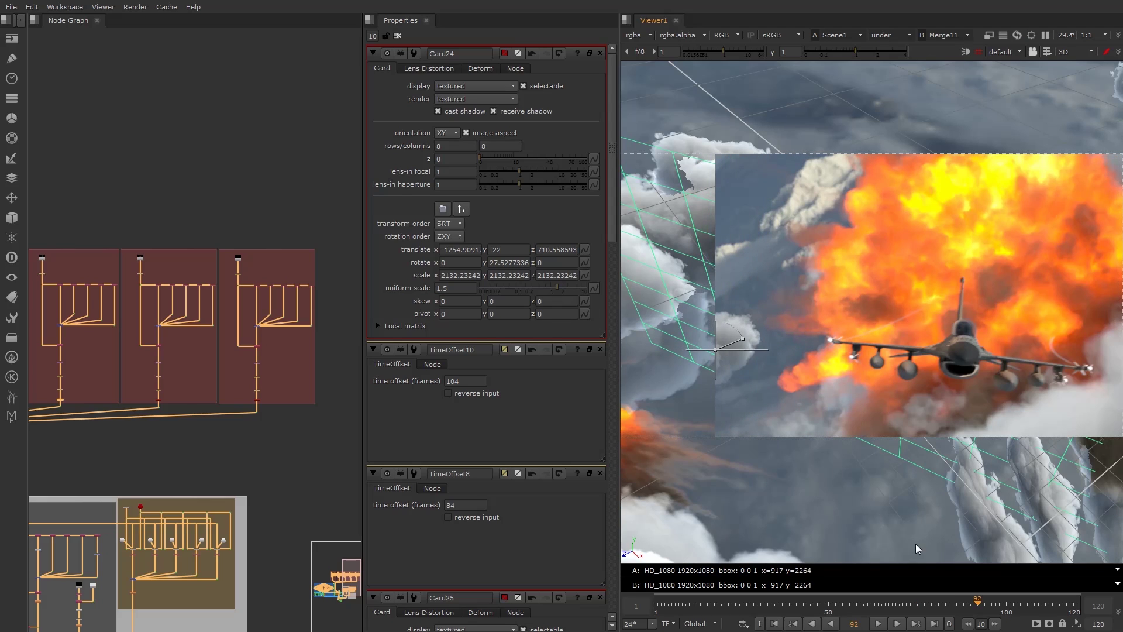
left_click(948, 605)
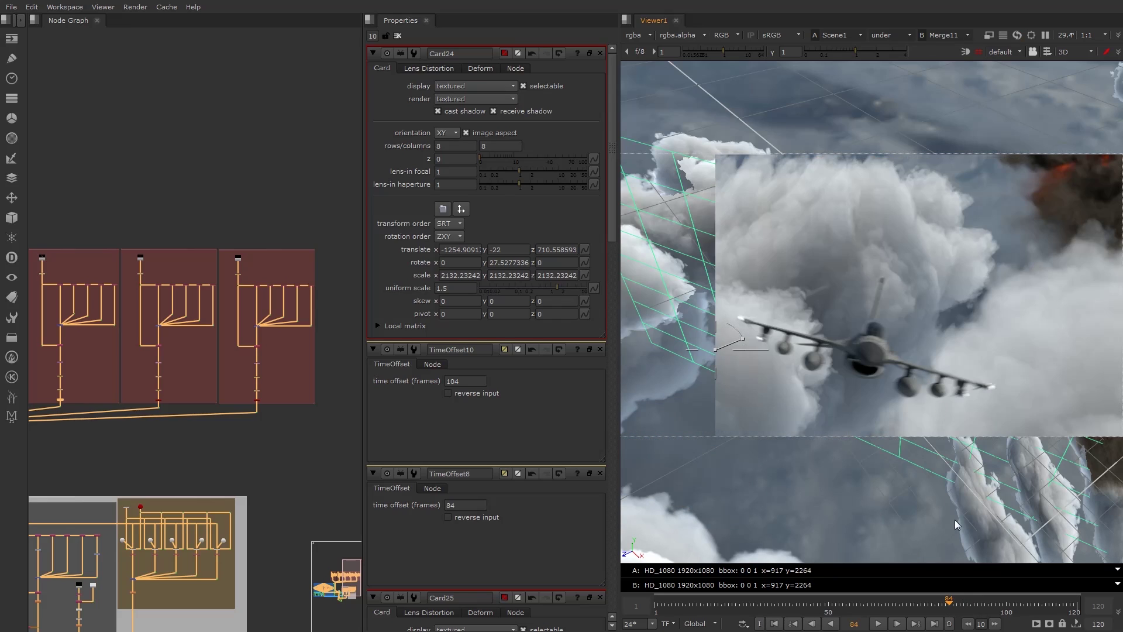
left_click_drag(951, 597, 959, 606)
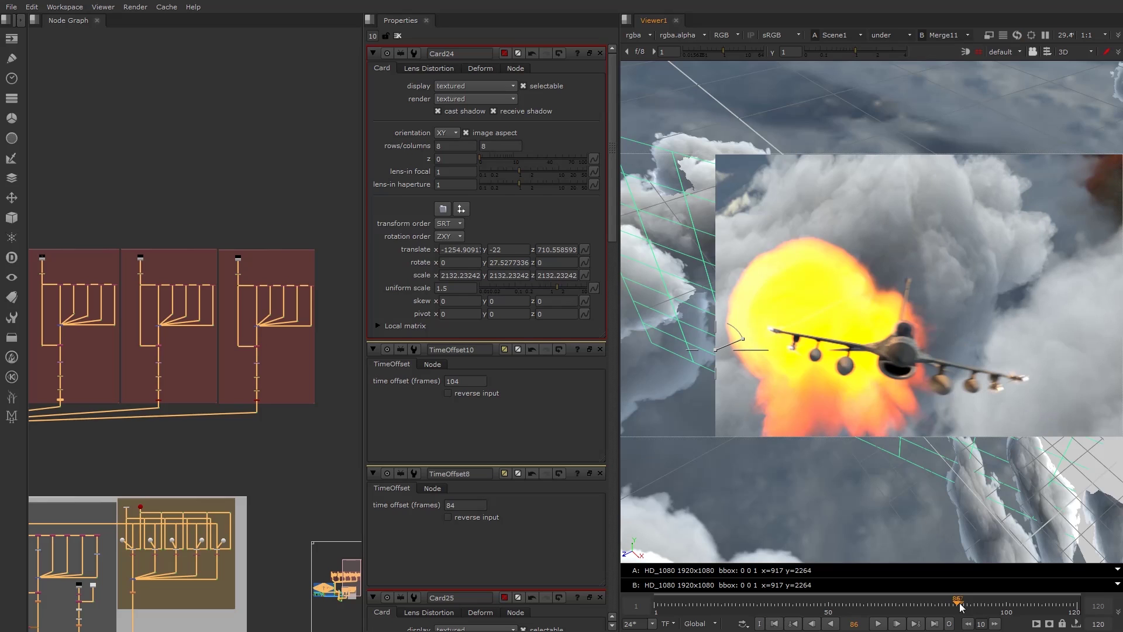
left_click_drag(962, 607, 1014, 605)
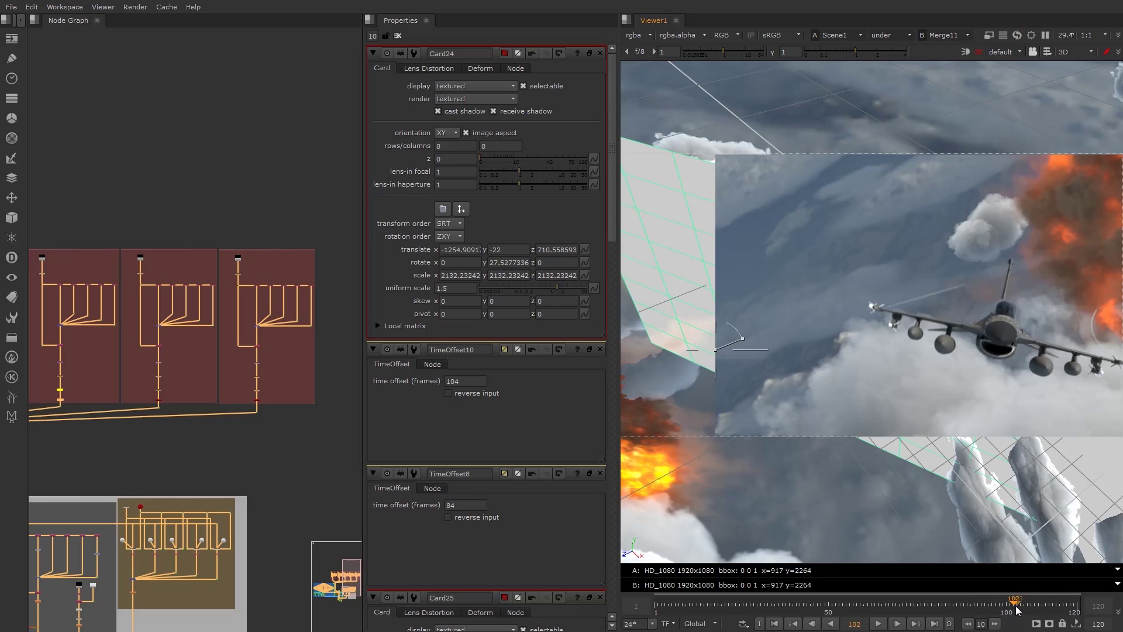
left_click(1040, 608)
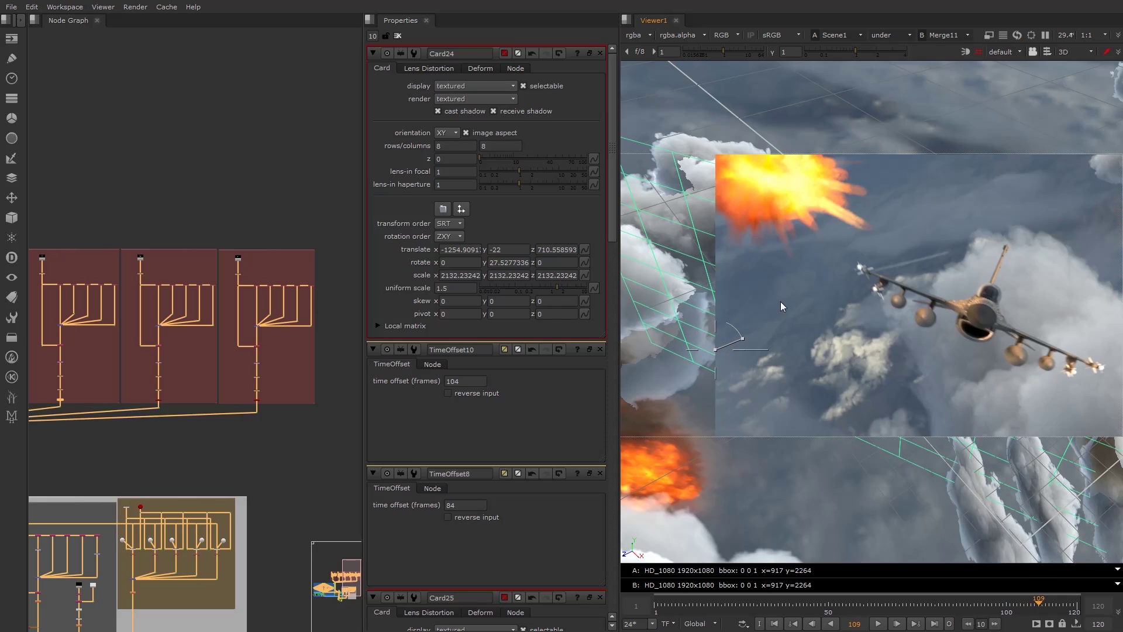
left_click(1050, 606)
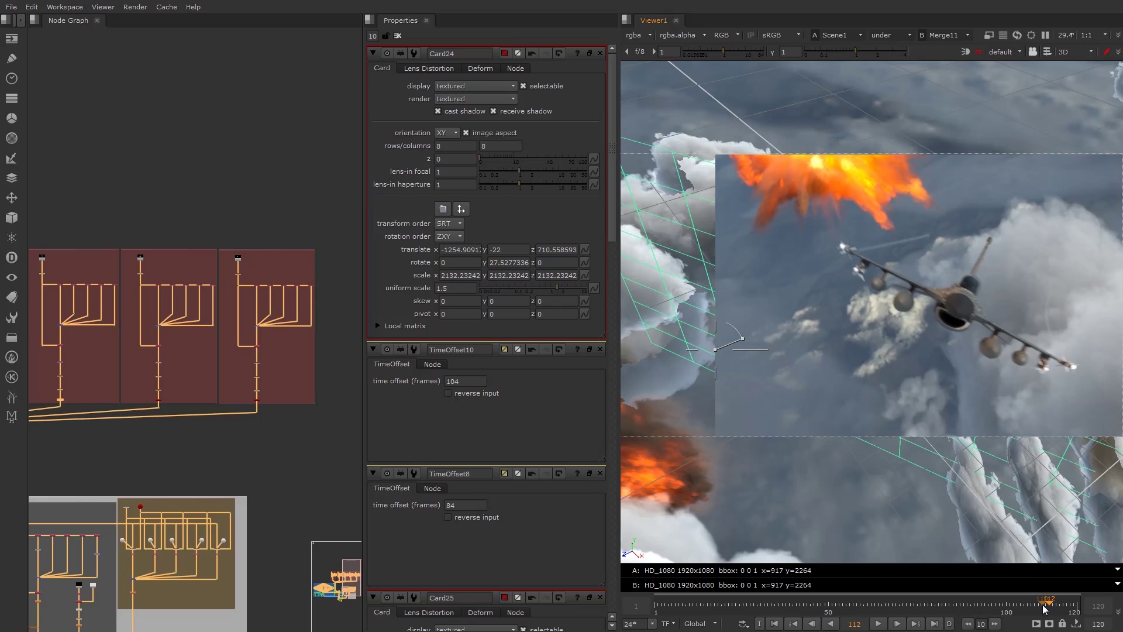
left_click(1043, 606)
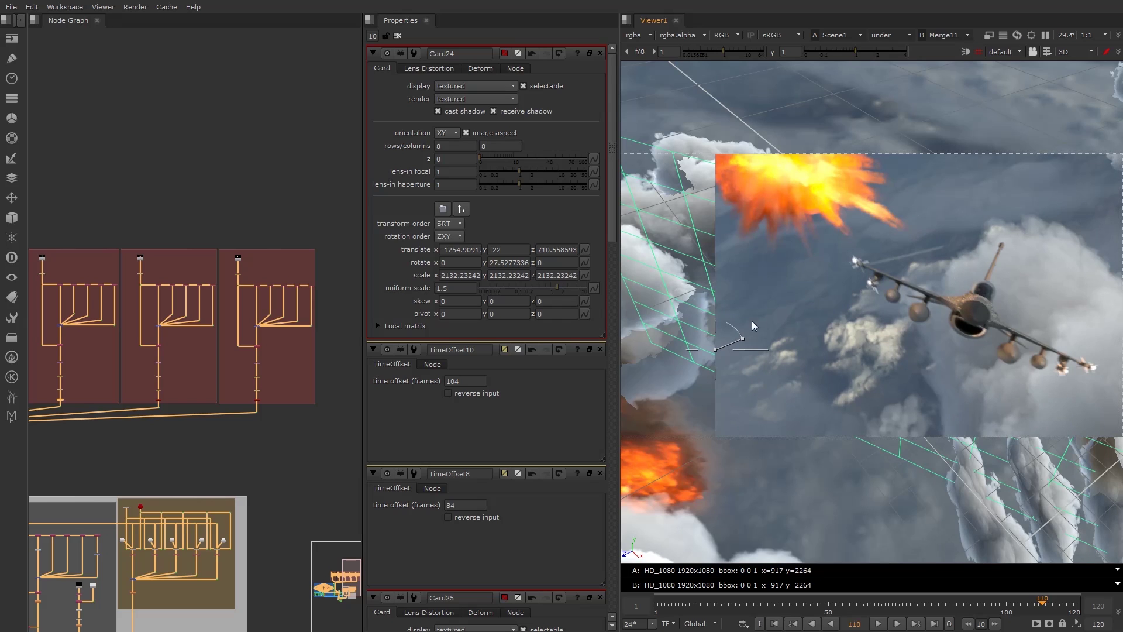
- Narrow the wiped jet shot, open the fifth explosion's Card26 from the 3D scene, and set its uniform scale to 3.5
left_click_drag(713, 349, 961, 352)
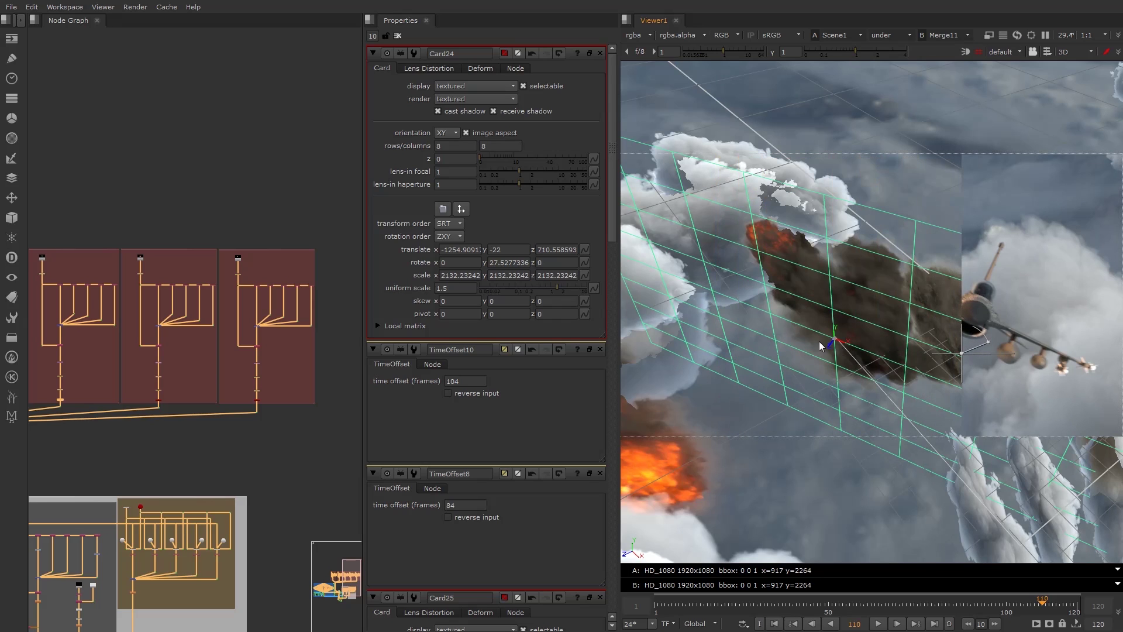
scroll(784, 339, "down", 8)
middle_click_drag(746, 344, 890, 307)
scroll(823, 218, "up", 3)
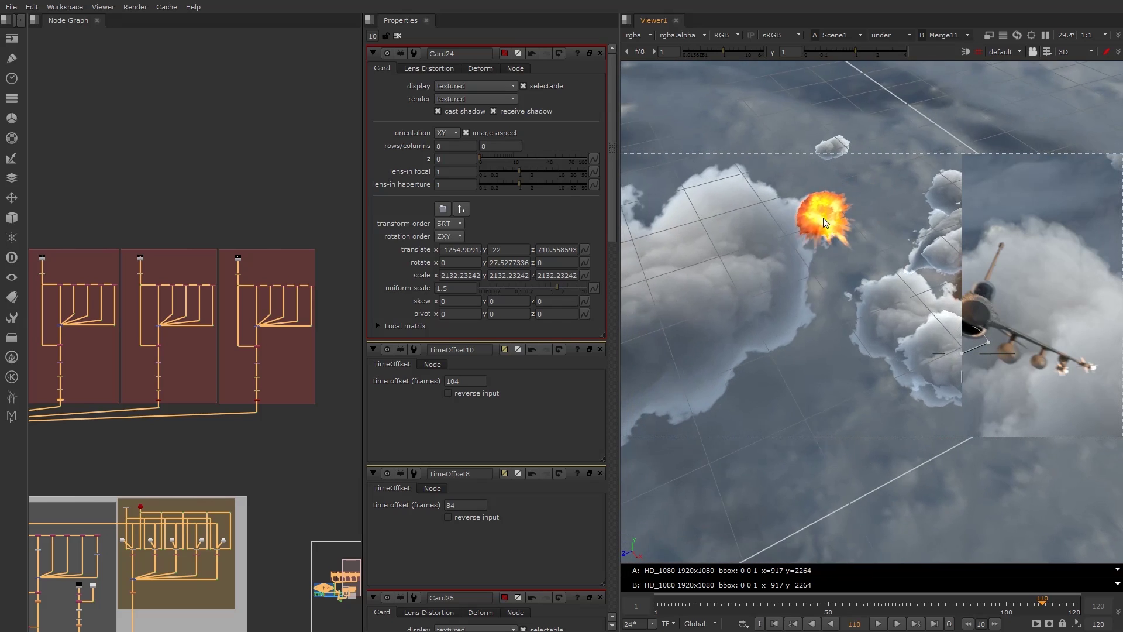
left_click(828, 206)
left_click_drag(831, 204, 946, 280, "ctrl")
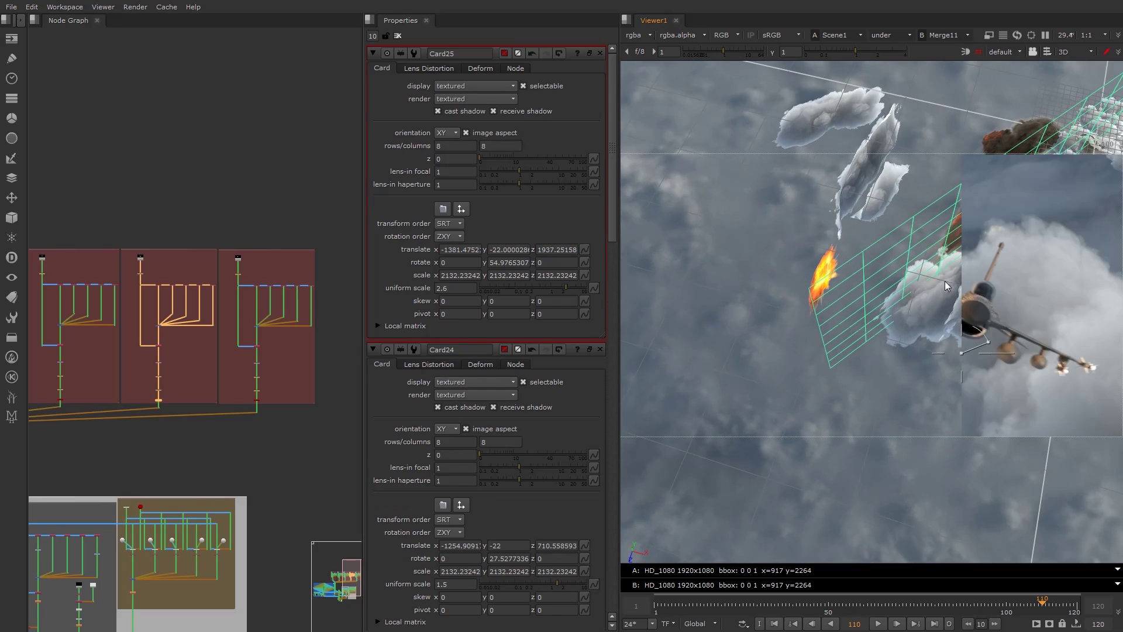
left_click(824, 253)
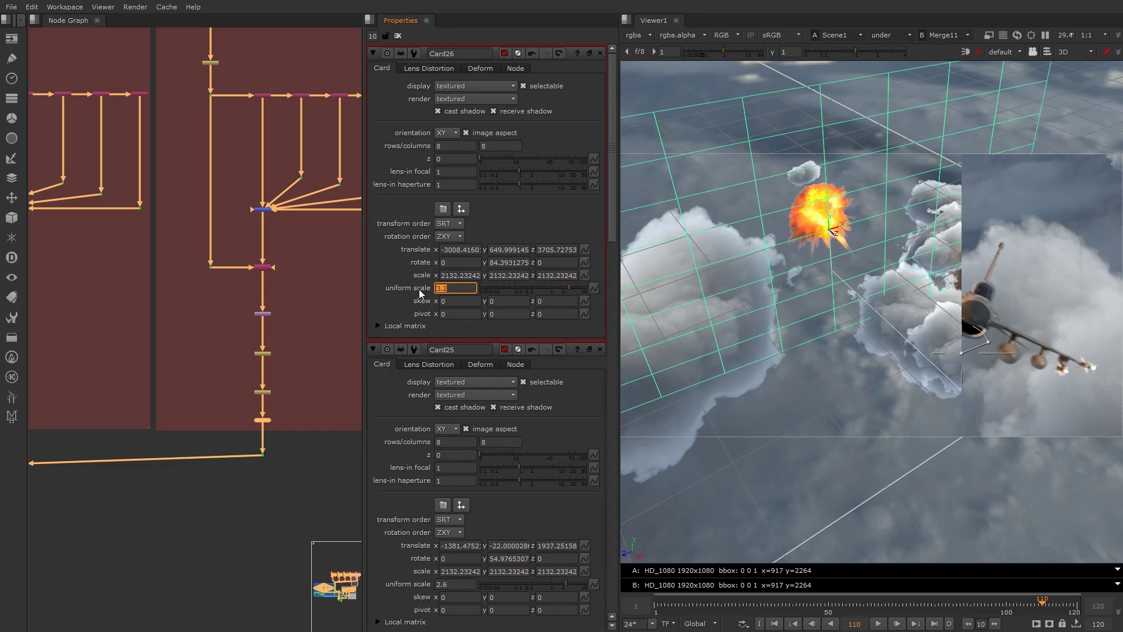
type("3.5")
key("Return")
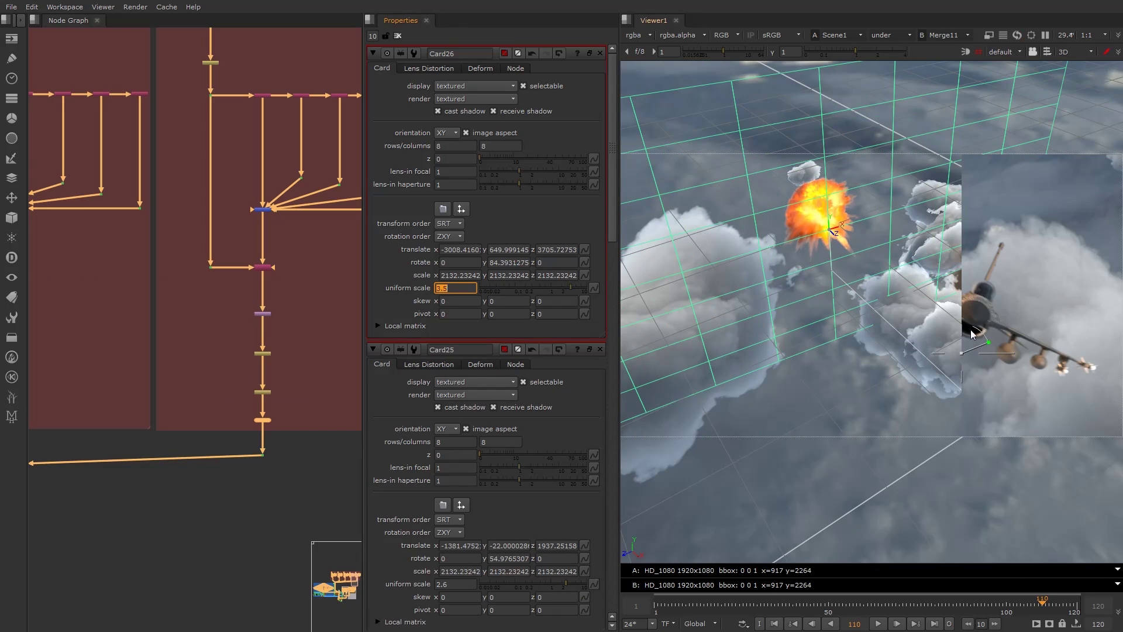
- Raise Card26's uniform scale to 5, checking the explosion's size in the widened jet shot
left_click_drag(963, 353, 702, 336)
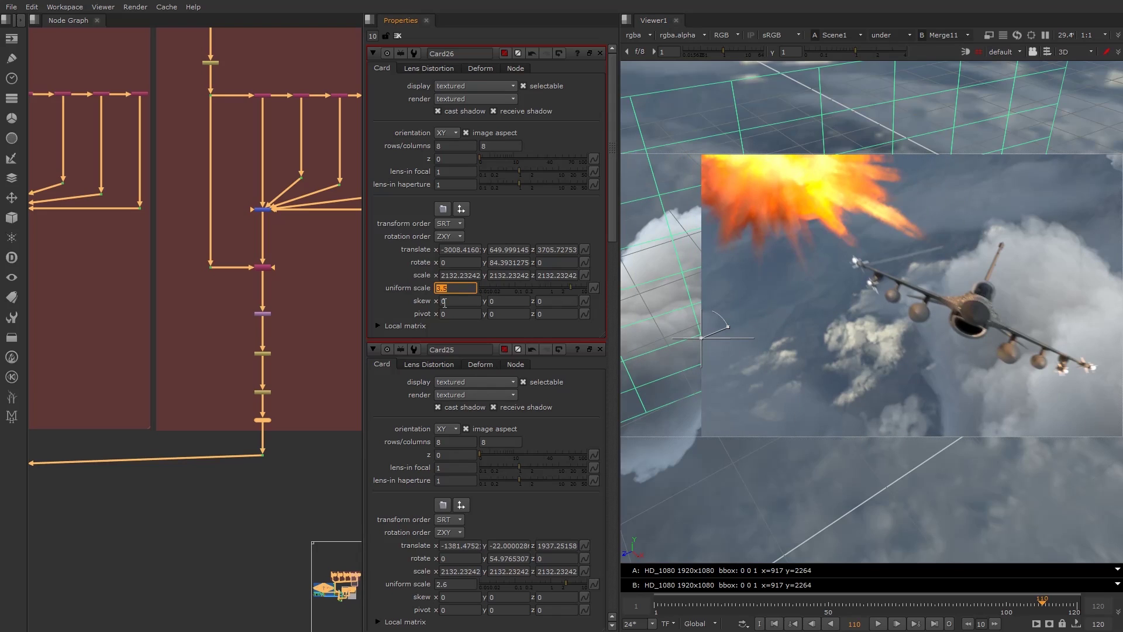
type("4")
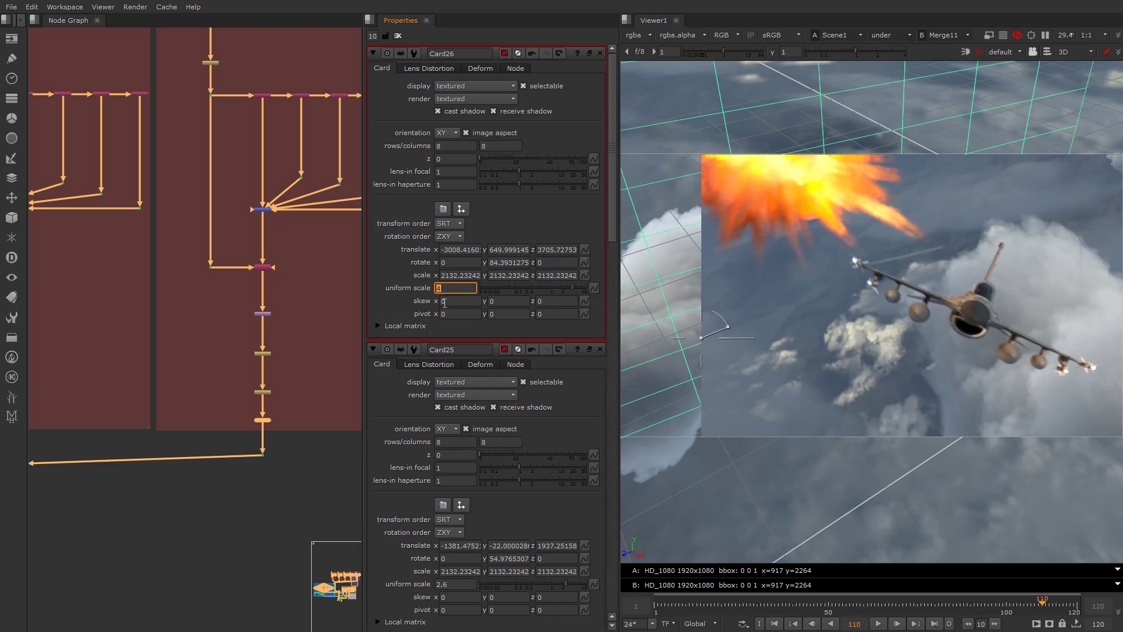
key("Return")
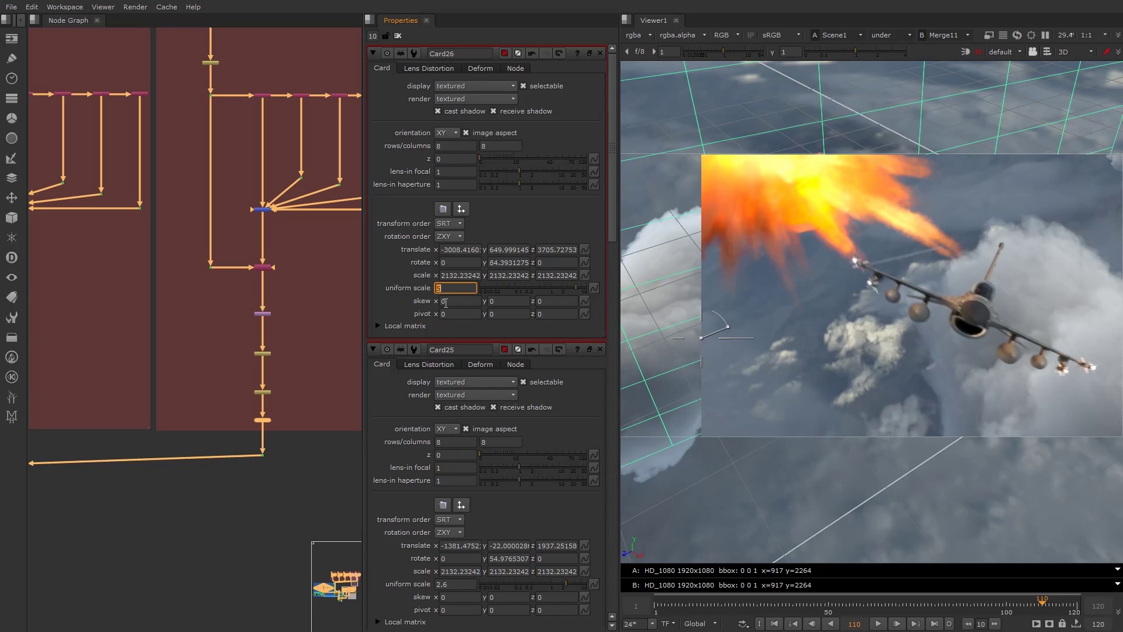
left_click_drag(705, 338, 504, 340)
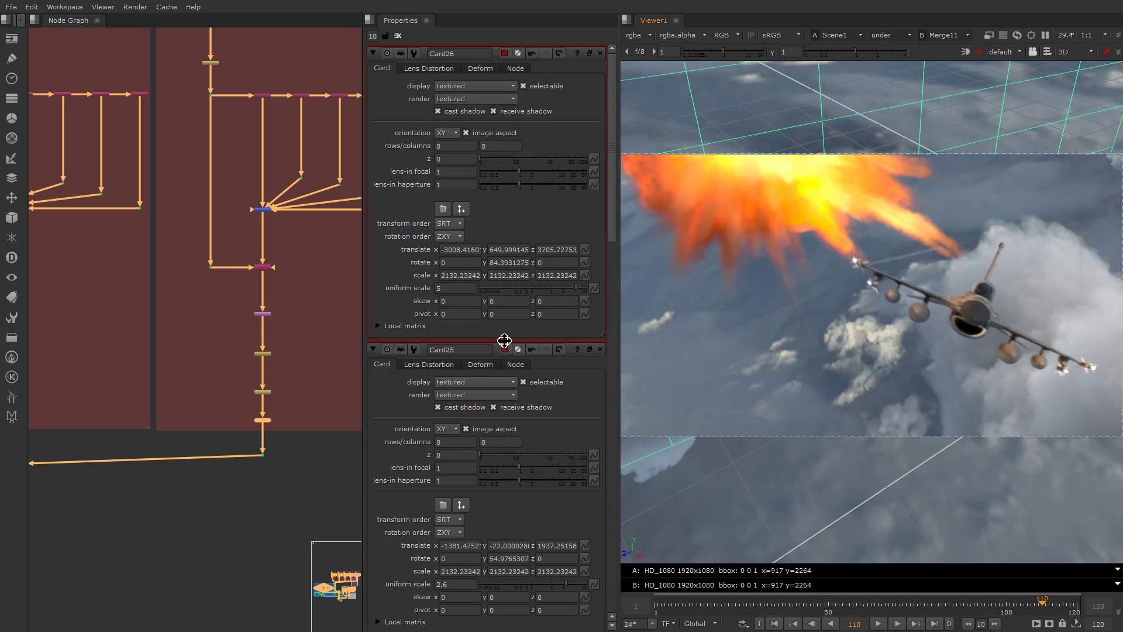
- Play the rendered flipbook of the jet composite, stop it, and close the flipbook window
left_click(1053, 604)
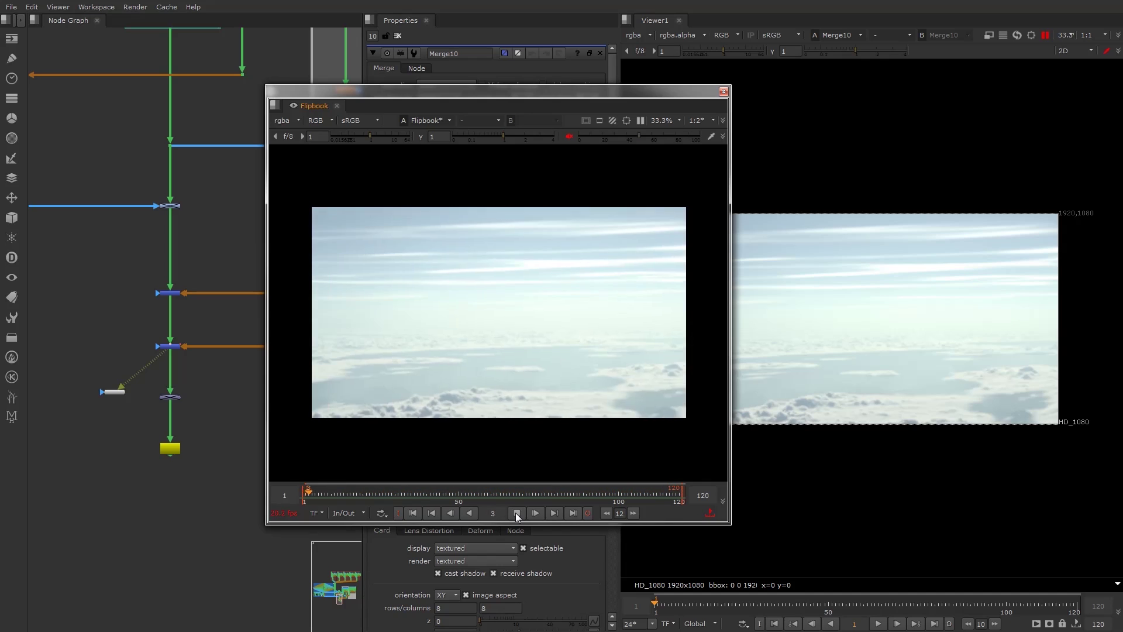
left_click(517, 513)
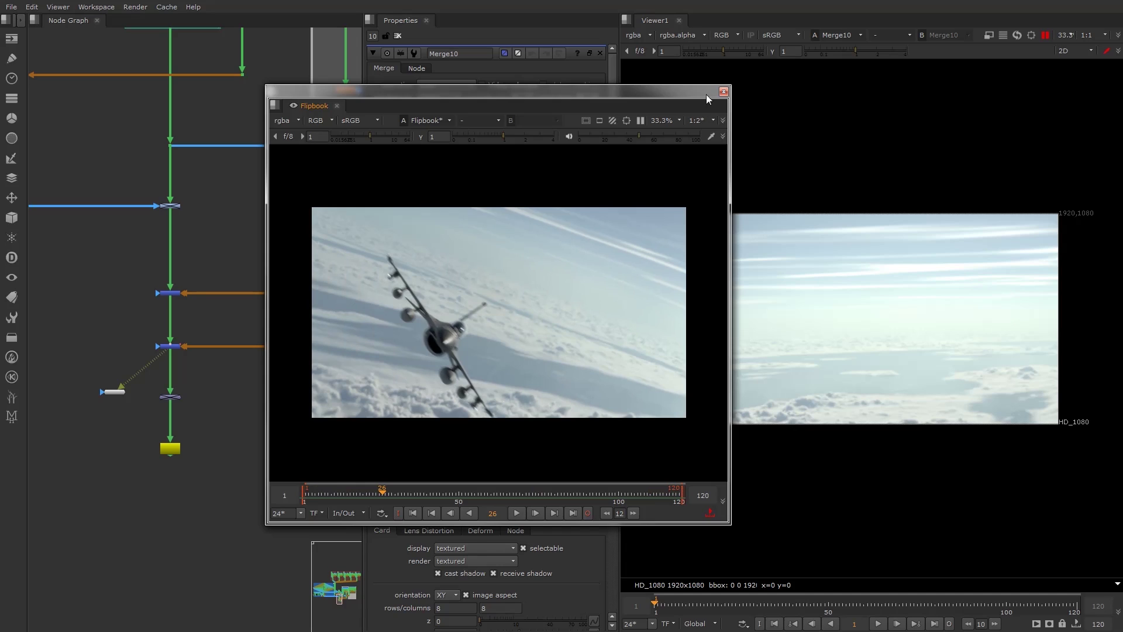
left_click(724, 92)
- View the explosion and cloud scene through ScanlineRender1 in 3D and move the timeline to frame 90
scroll(233, 334, "down", 3)
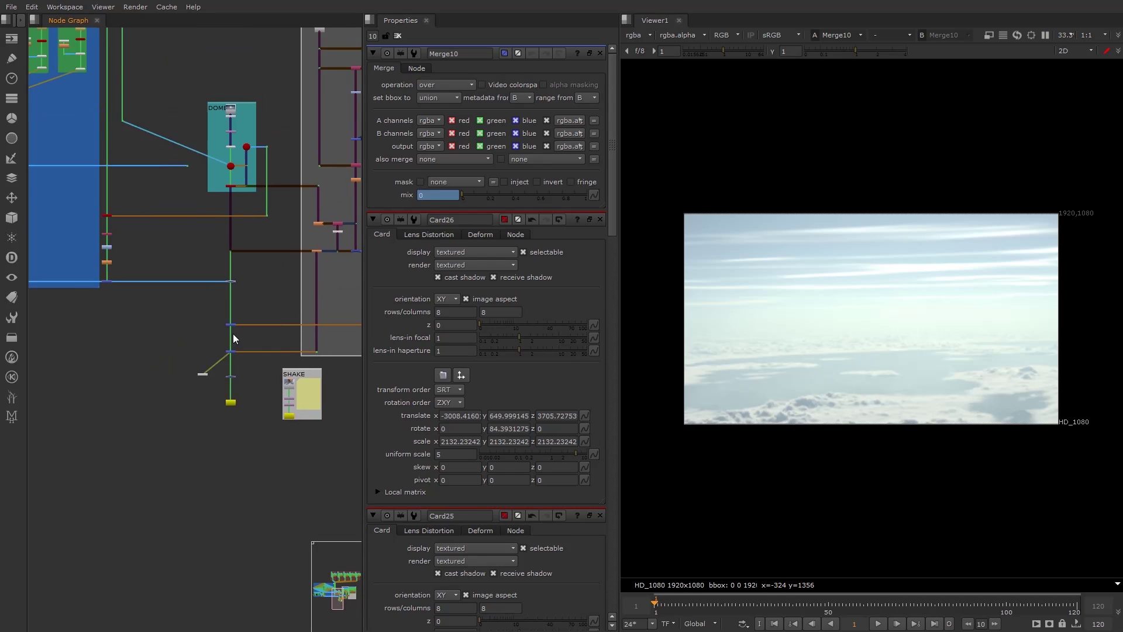
middle_click_drag(233, 333, 243, 386)
middle_click_drag(222, 229, 235, 286)
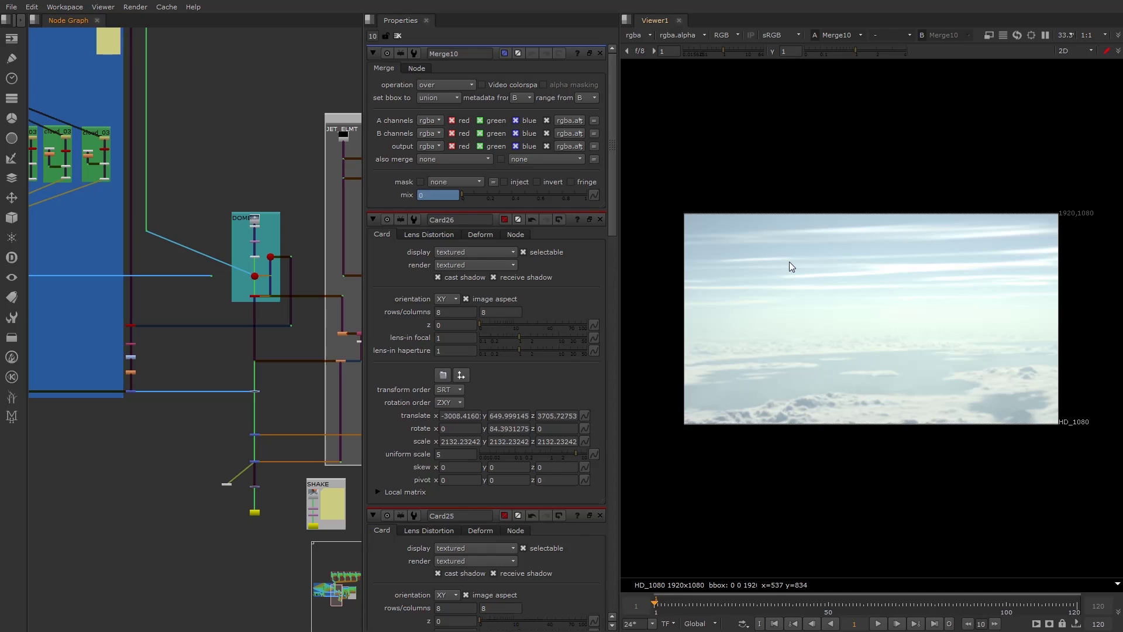
scroll(275, 148, "up", 3)
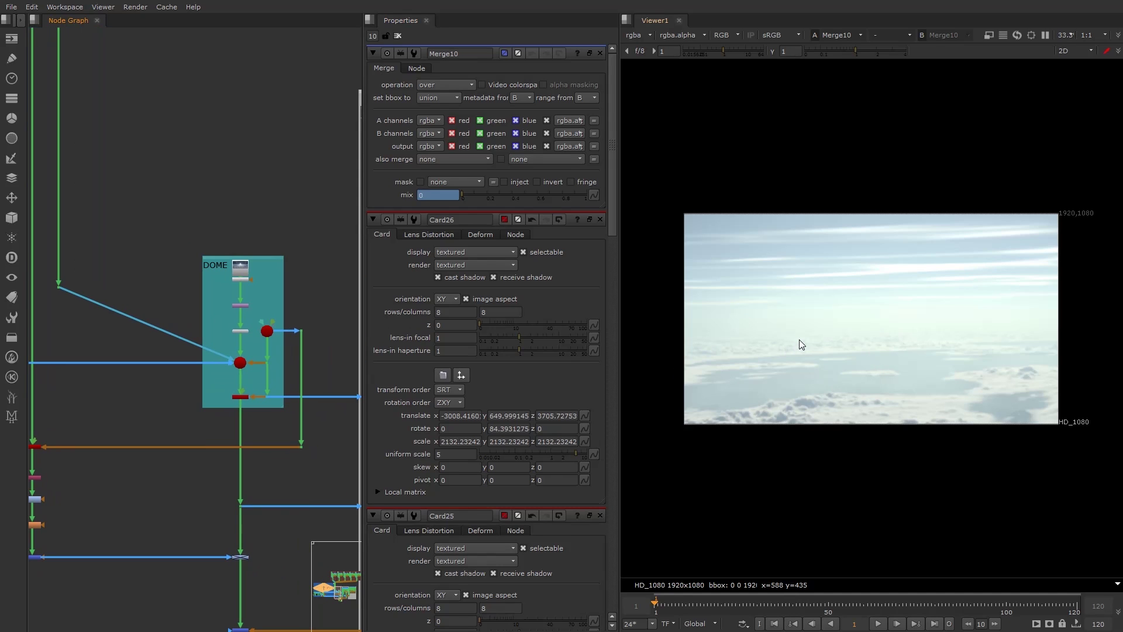
scroll(244, 370, "up", 8)
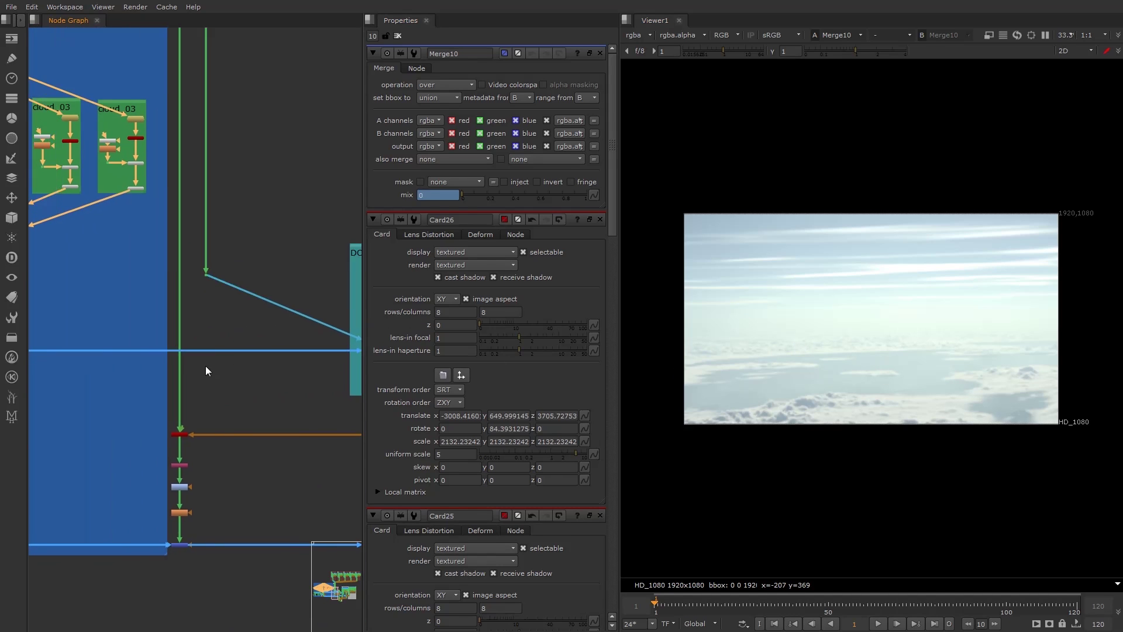
scroll(204, 352, "down", 5)
scroll(231, 348, "up", 2)
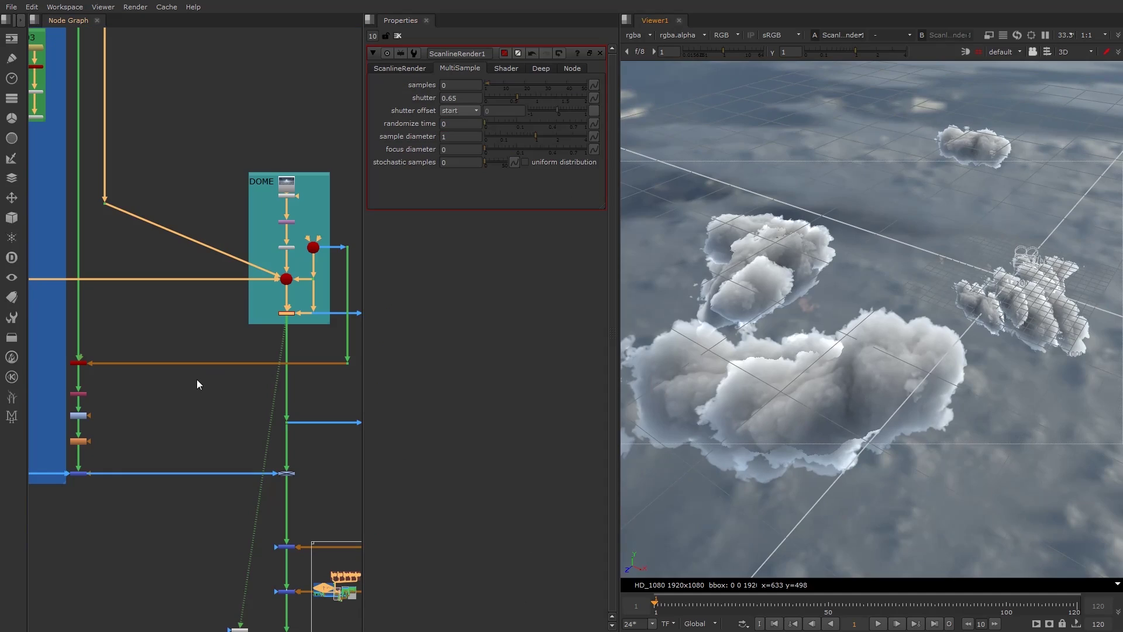
scroll(197, 380, "down", 1)
left_click_drag(889, 298, 869, 316, "ctrl")
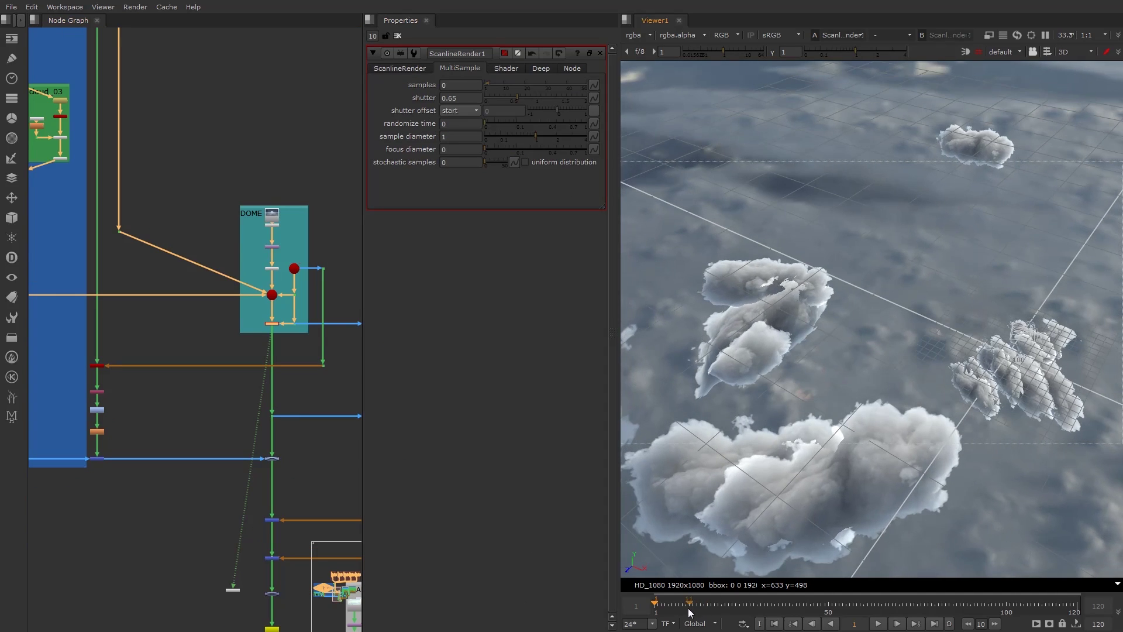
left_click_drag(691, 605, 966, 528)
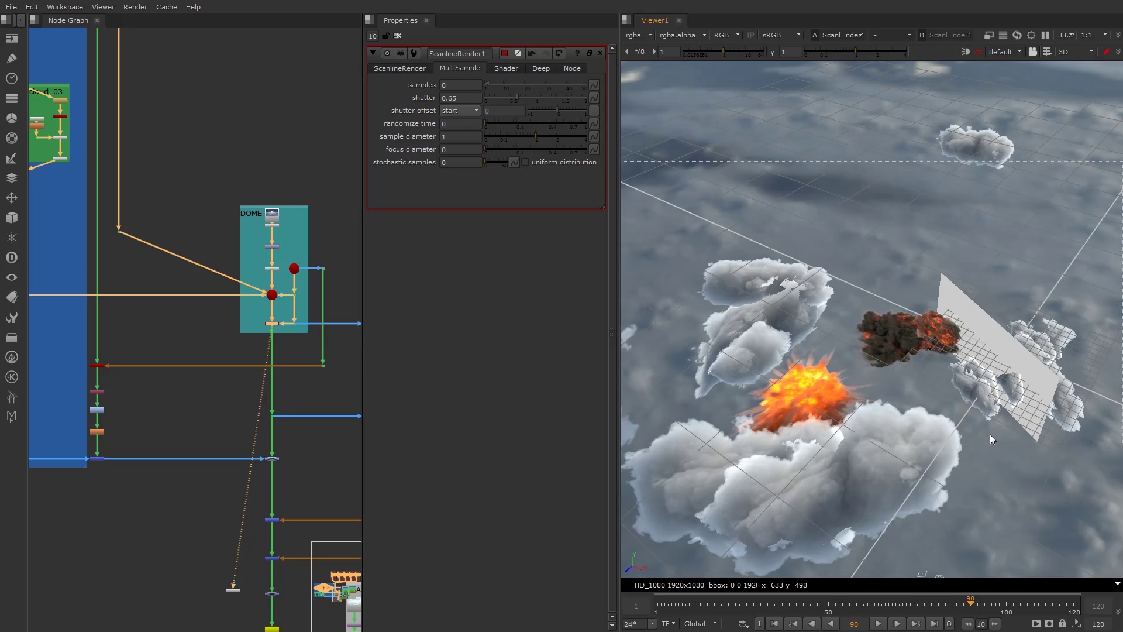
- Examine the placement of the explosion cards among the clouds from several angles at frame 90
right_click_drag(990, 434, 980, 421, "alt")
right_click_drag(844, 313, 860, 312, "alt")
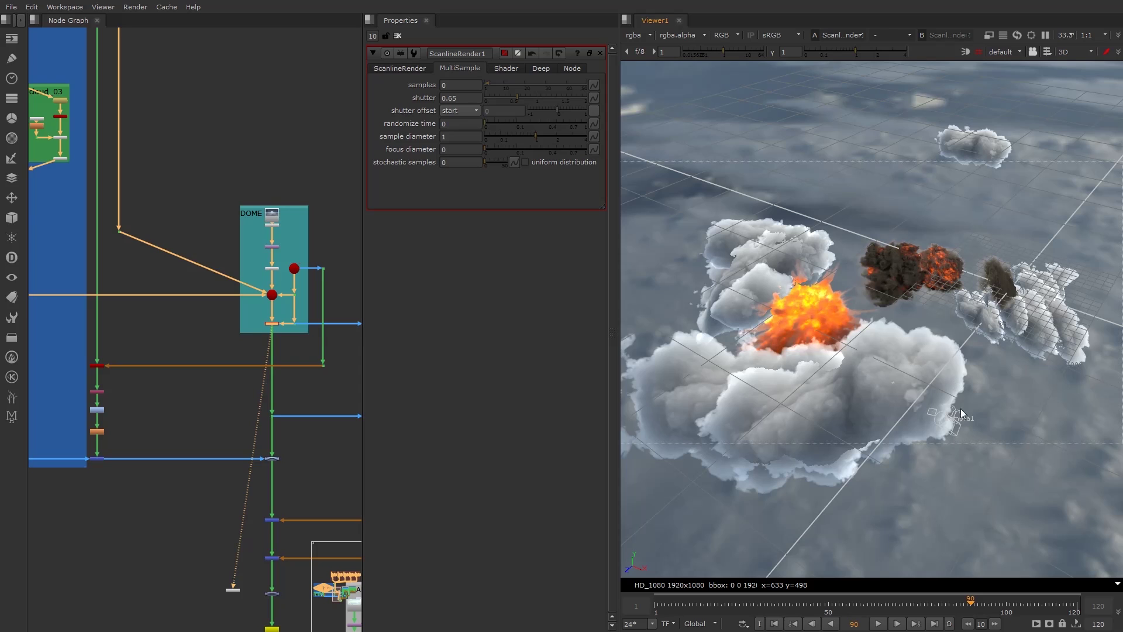
right_click_drag(894, 421, 877, 378, "alt")
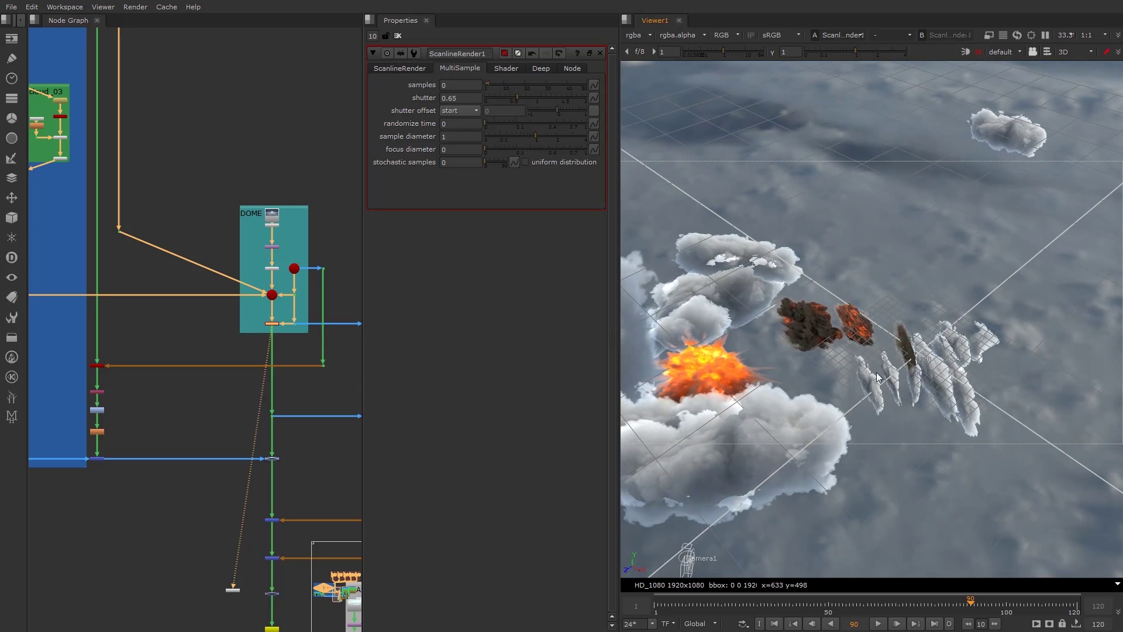
left_click(907, 333)
left_click(827, 314)
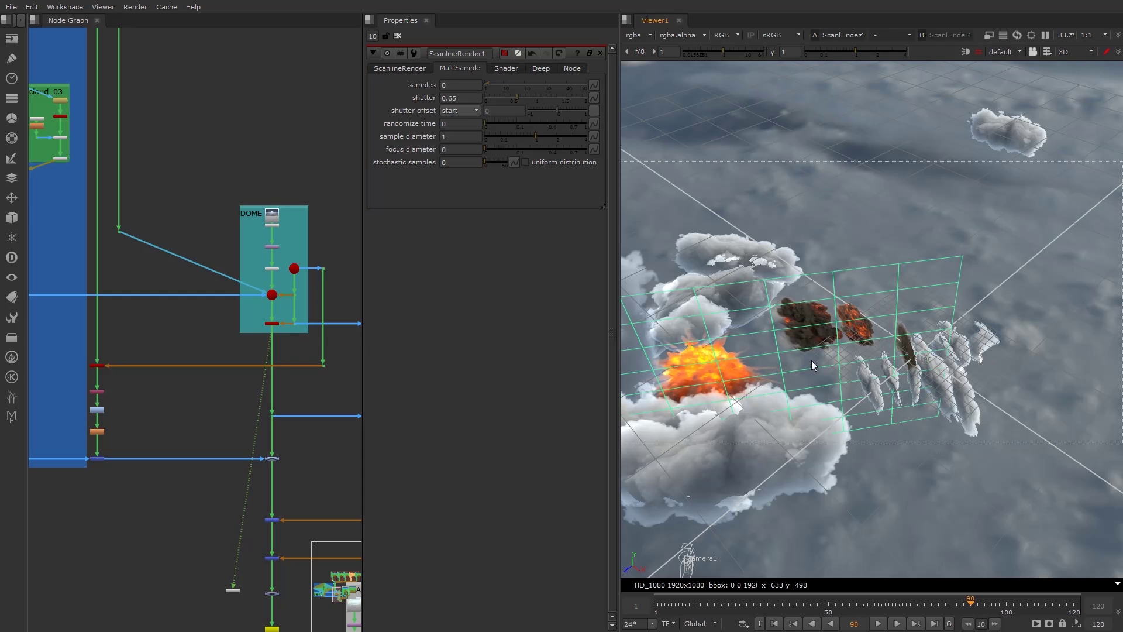
mouse_move(812, 360)
right_mouse_down("alt")
mouse_move(833, 350)
mouse_move(791, 357)
right_mouse_up("alt")
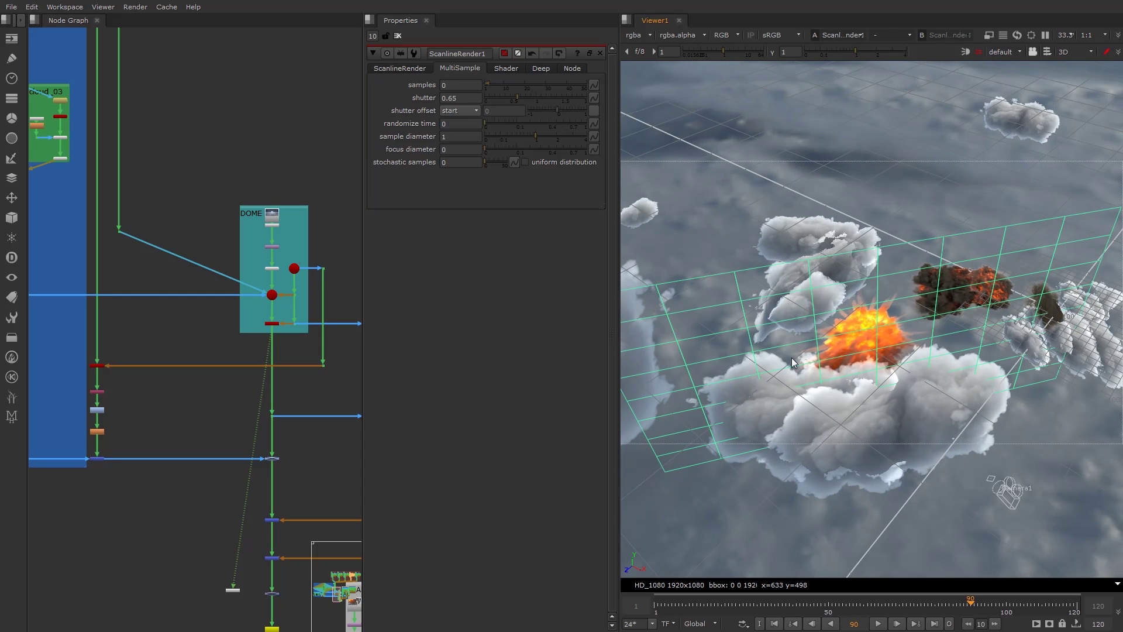
- Locate the Interactive Lighting : Clouds group and its light timing note, and check the explosions in the 3D scene at frame 110
scroll(234, 356, "down", 3)
scroll(135, 356, "up", 8)
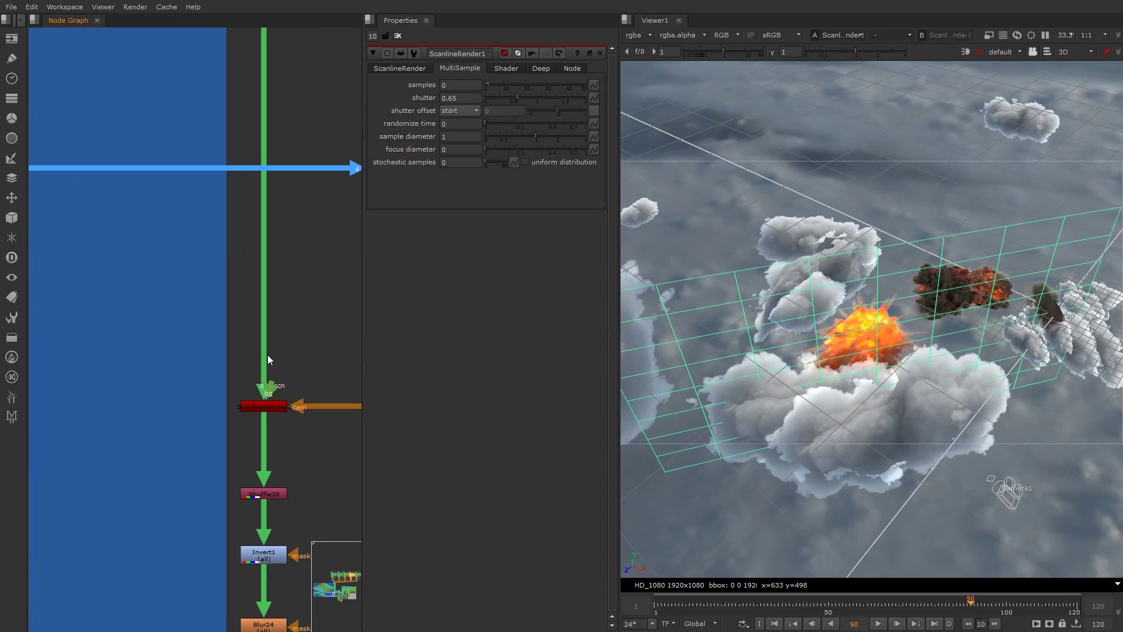
scroll(137, 356, "down", 5)
scroll(145, 359, "up", 6)
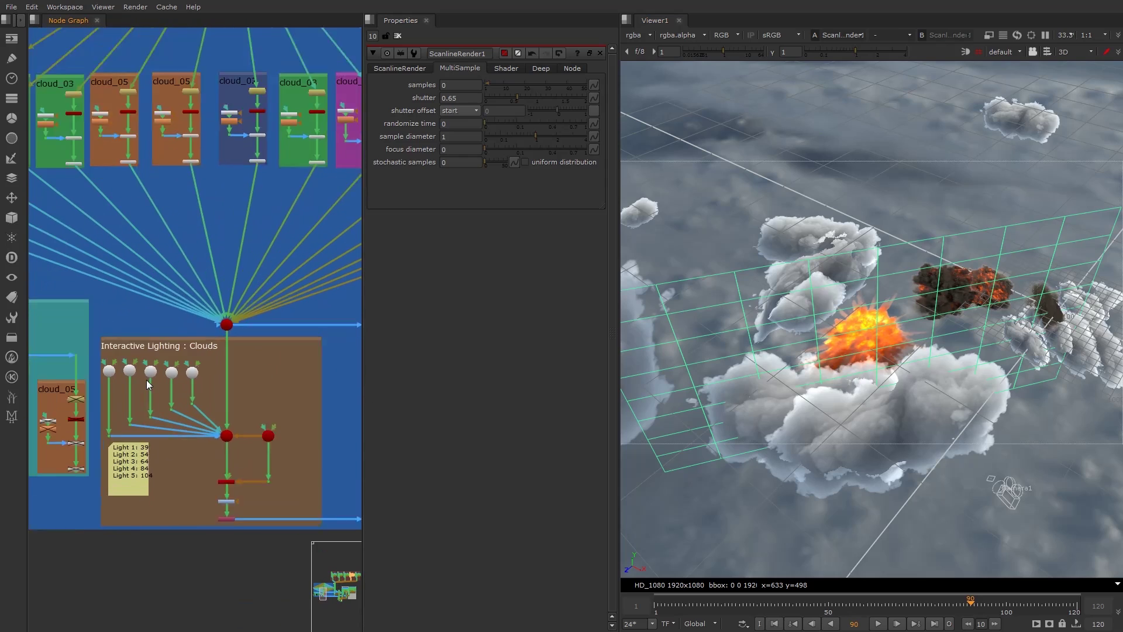
middle_click_drag(263, 352, 283, 317)
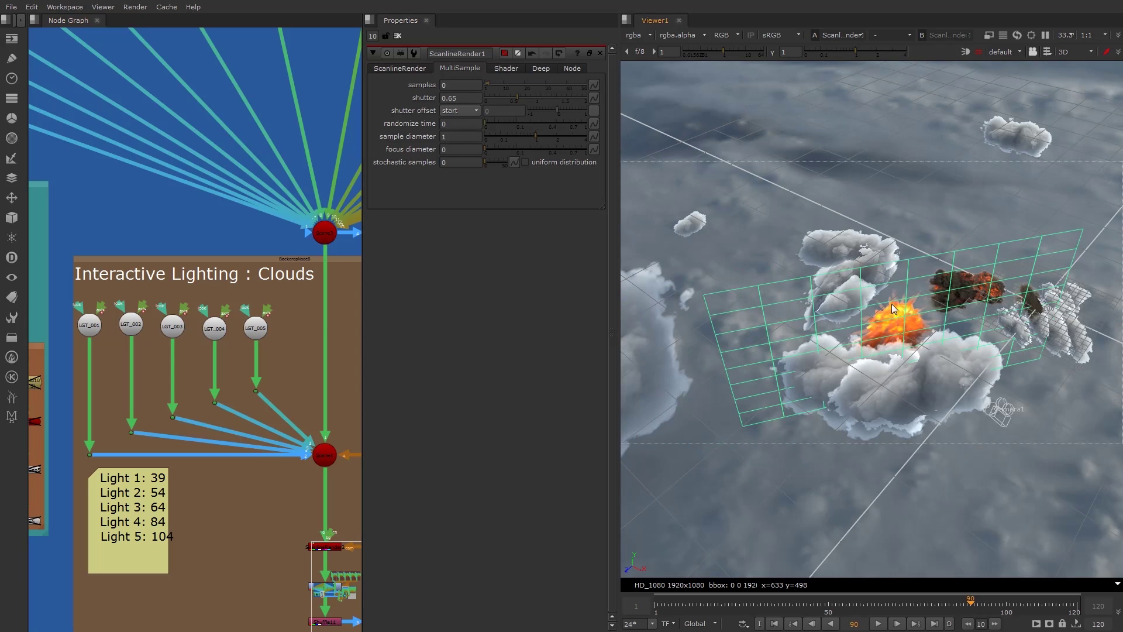
left_click_drag(891, 303, 935, 481, "ctrl")
left_click_drag(977, 603, 1044, 608)
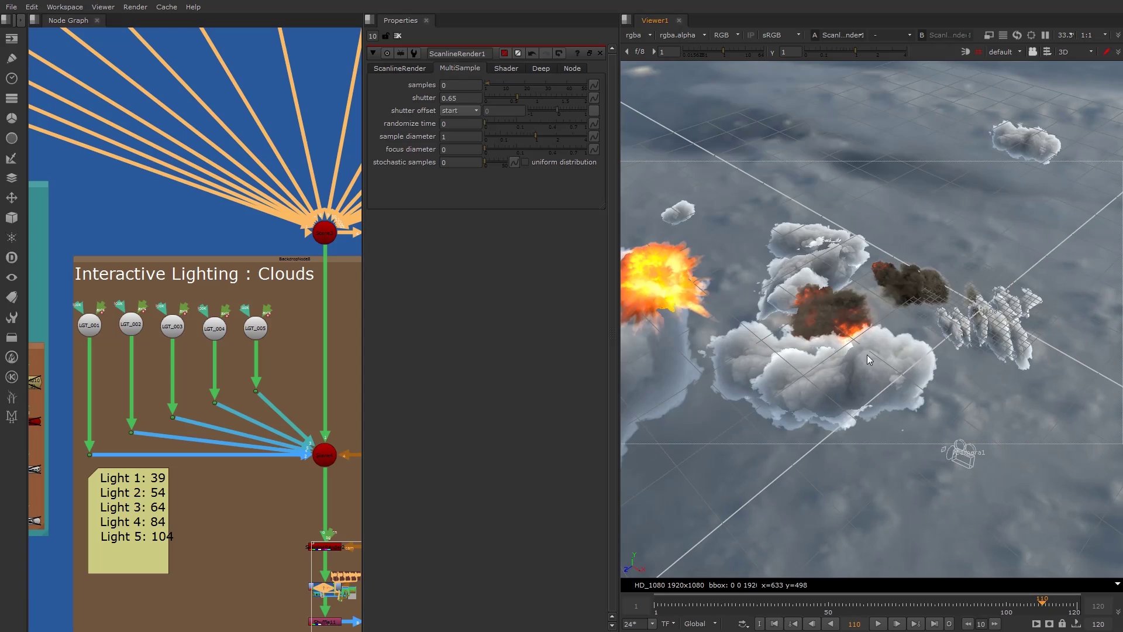
- Display the Scene4 node joining the five cloud lights in the viewer
scroll(226, 378, "down", 1)
middle_click_drag(278, 384, 254, 335)
scroll(226, 377, "up", 1)
scroll(199, 342, "down", 1)
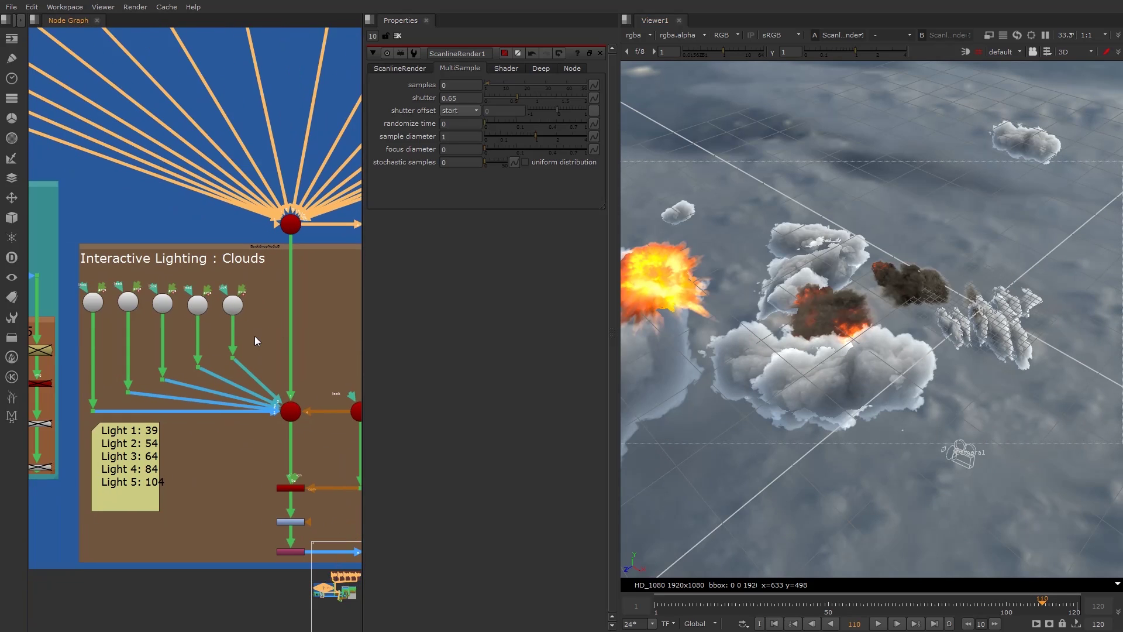
left_click(237, 308)
middle_click_drag(296, 425, 233, 375)
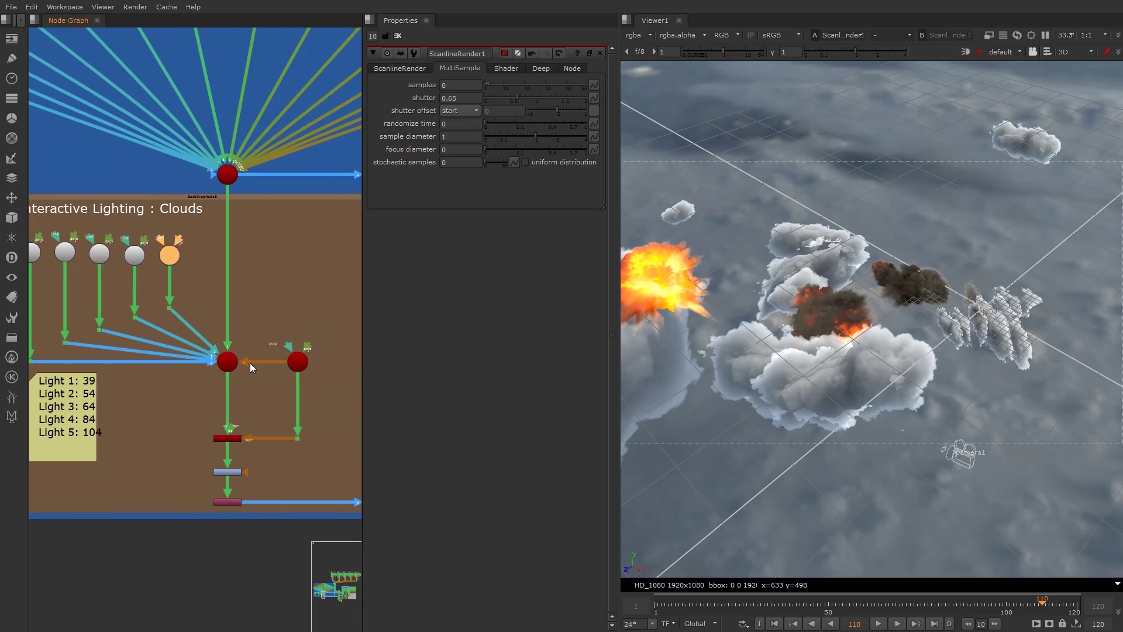
left_click(229, 363)
key("1")
left_click(258, 286)
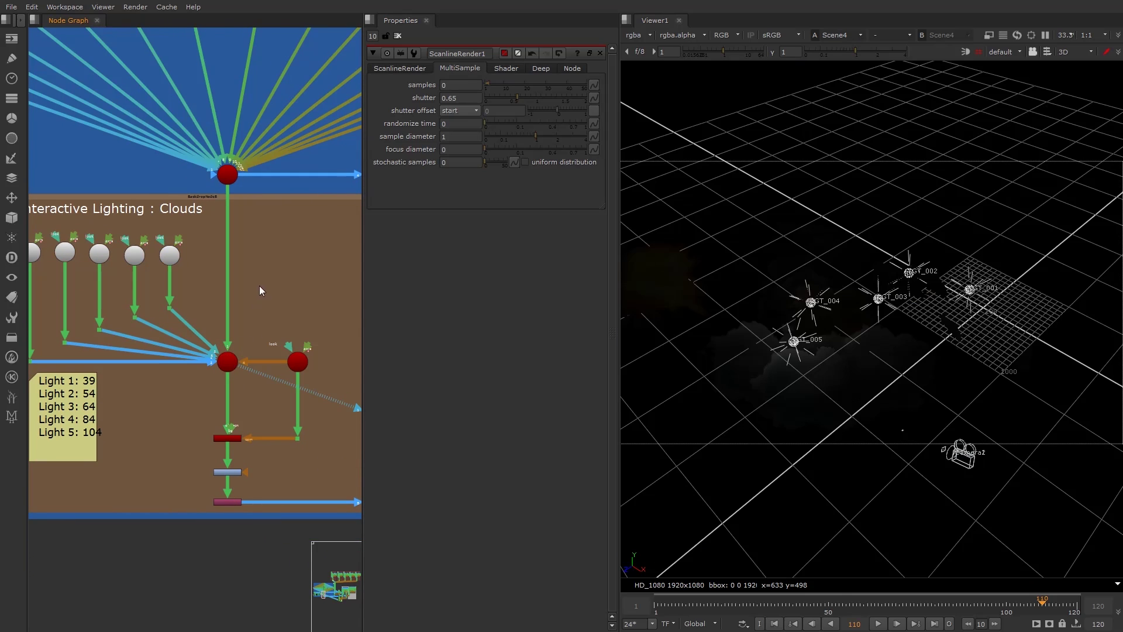
- Examine the positions of lights LGT_001 to LGT_005 in the 3D scene and play through their animation
left_click_drag(1003, 331, 874, 274, "ctrl")
key("f")
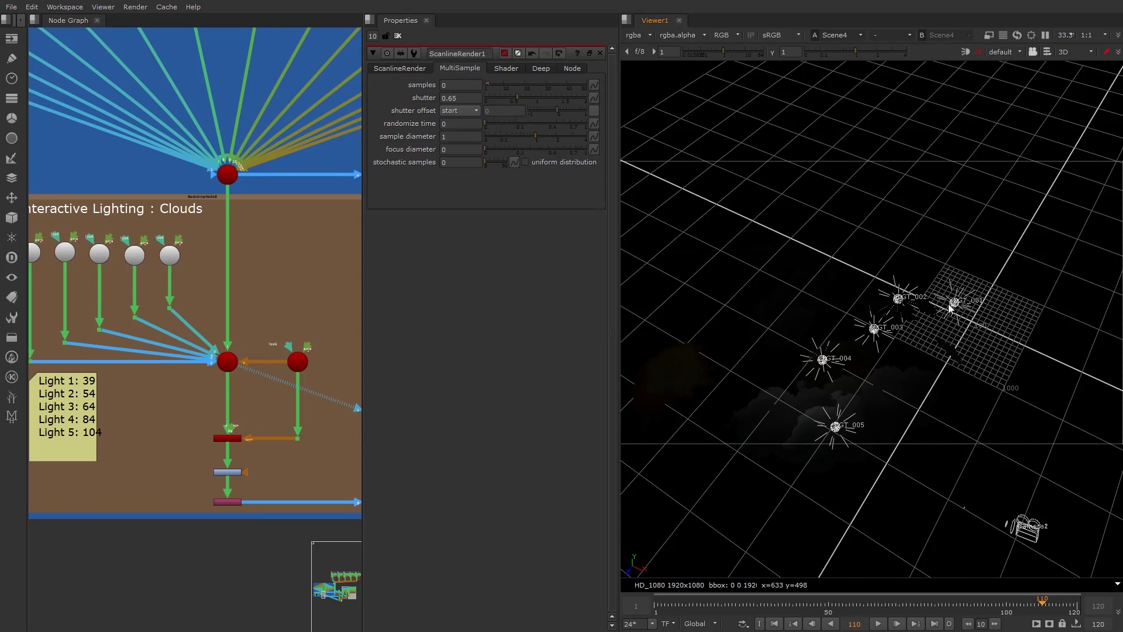
left_click_drag(997, 375, 950, 302, "alt")
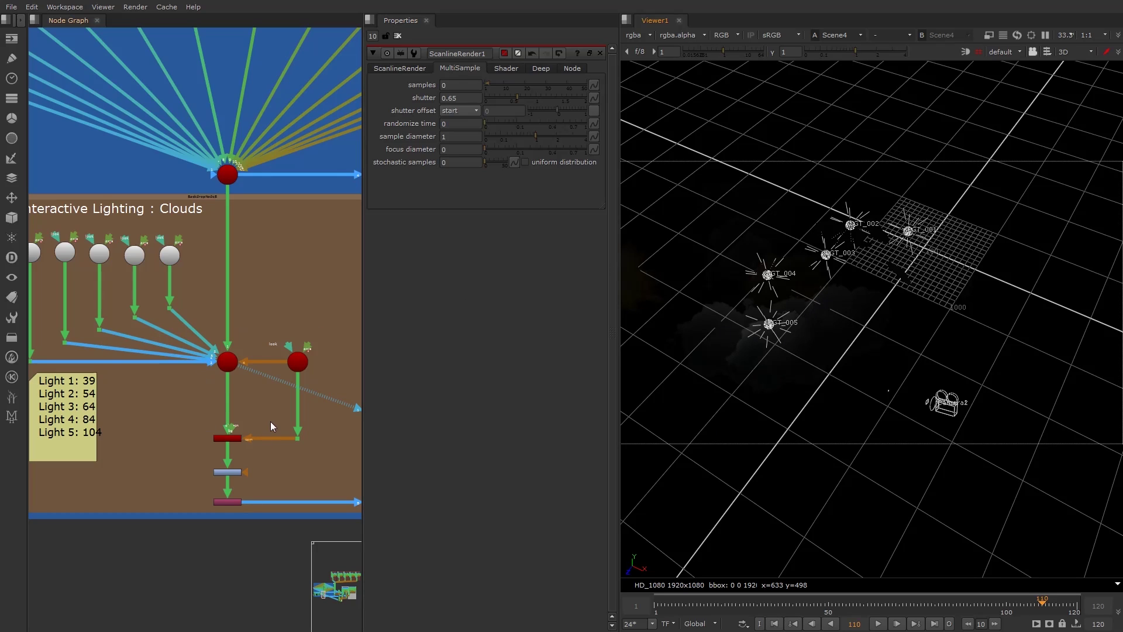
left_click_drag(665, 606, 829, 605)
left_click(878, 623)
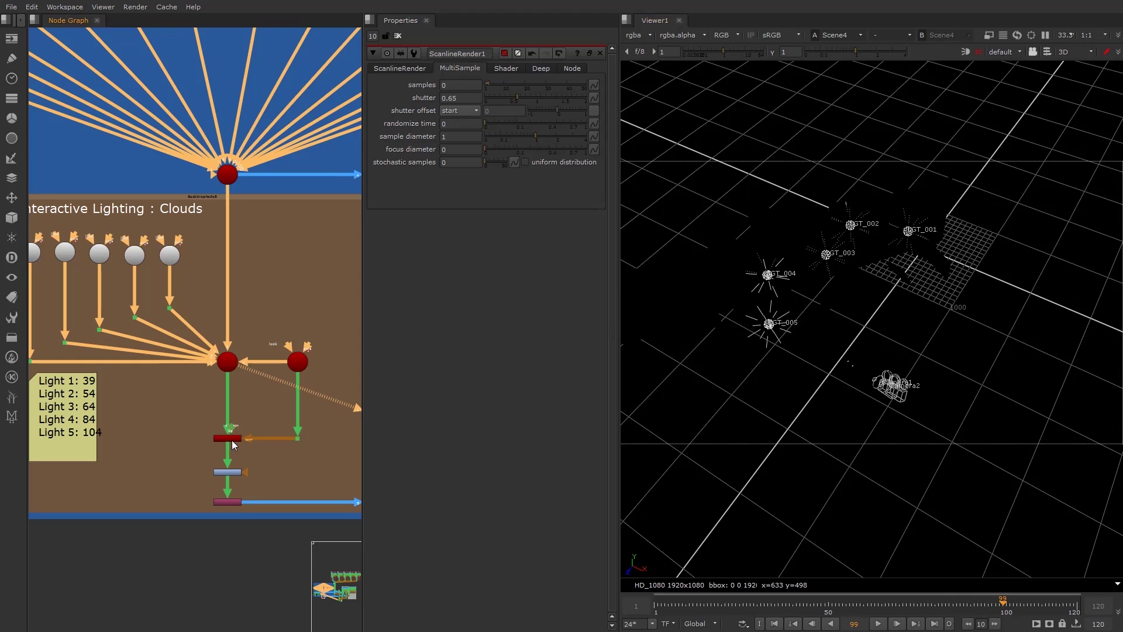
- View the cloud lighting render and its Shuffle11 output, playing the light flashes from frame 1
left_click(233, 439)
key("1")
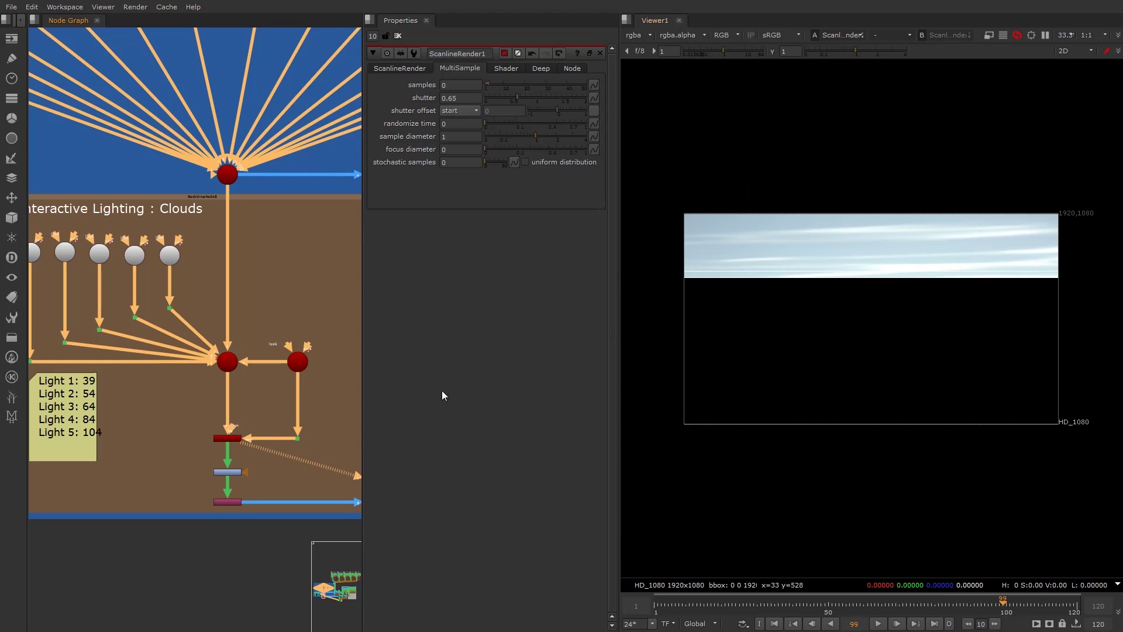
left_click(657, 604)
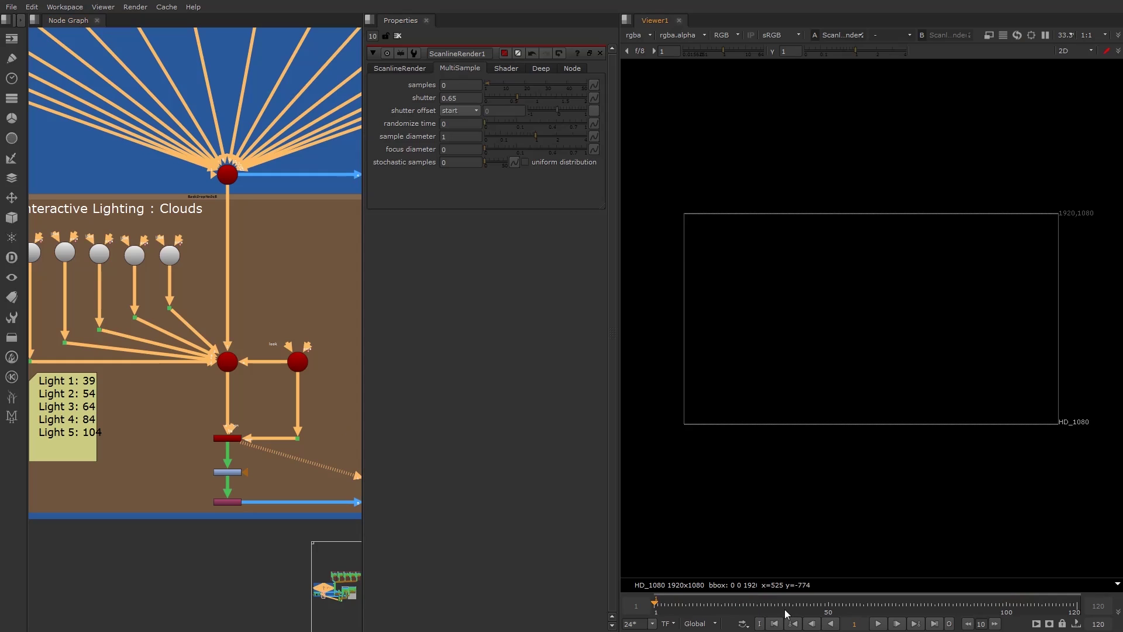
left_click(878, 624)
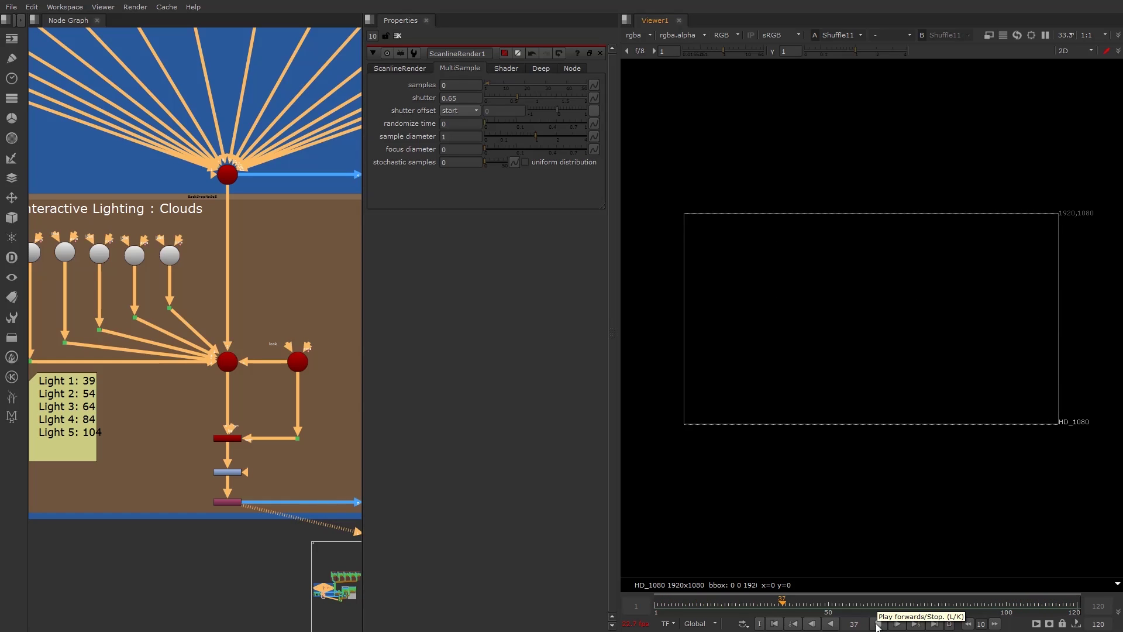
- Stop playback, go to frame 43 and display the Grade3 output of the cloud lighting render
left_click(878, 623)
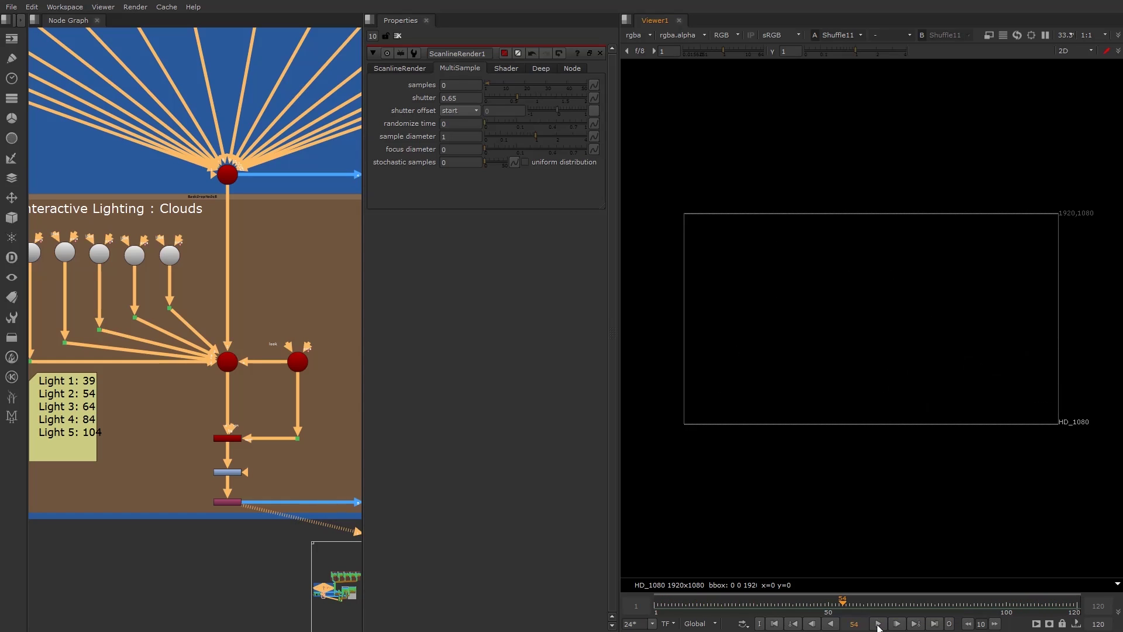
left_click(224, 474)
left_click(794, 605)
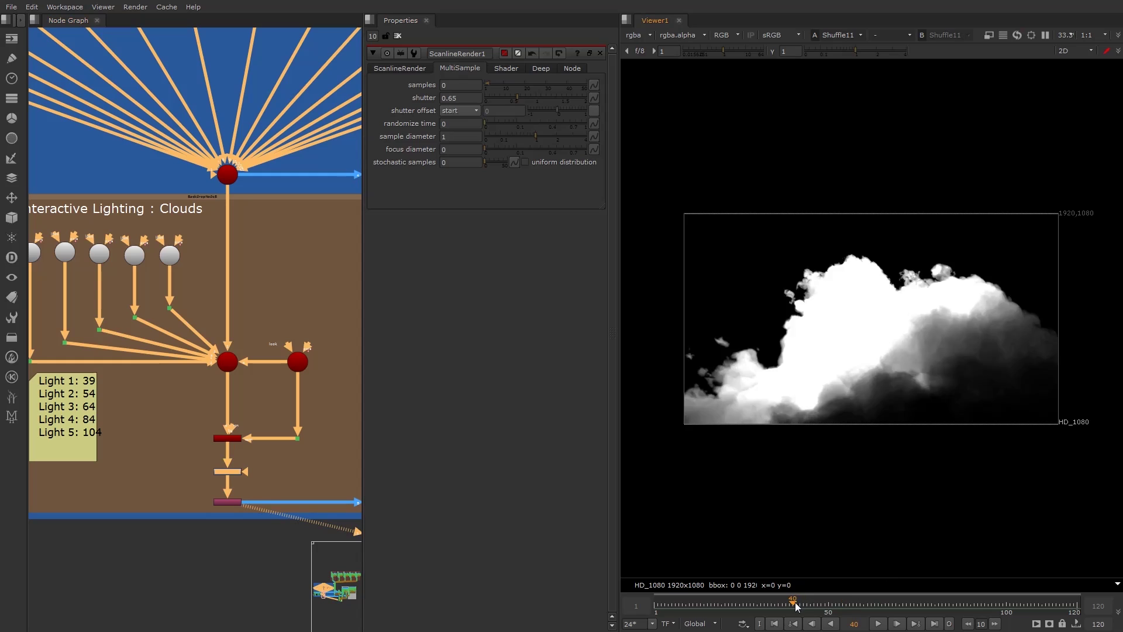
left_click_drag(795, 604, 804, 605)
left_click(224, 474)
key("1")
- Display the Shuffle11 output and open its channel settings
scroll(226, 474, "up", 4)
middle_click_drag(244, 490, 218, 457)
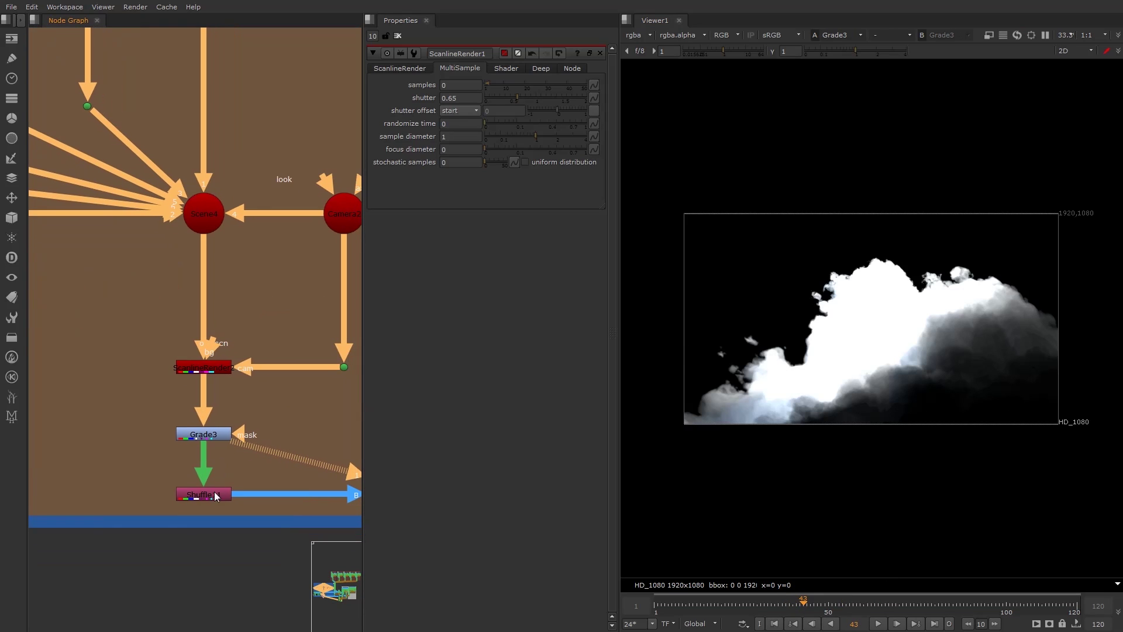
left_click(214, 495)
key("1")
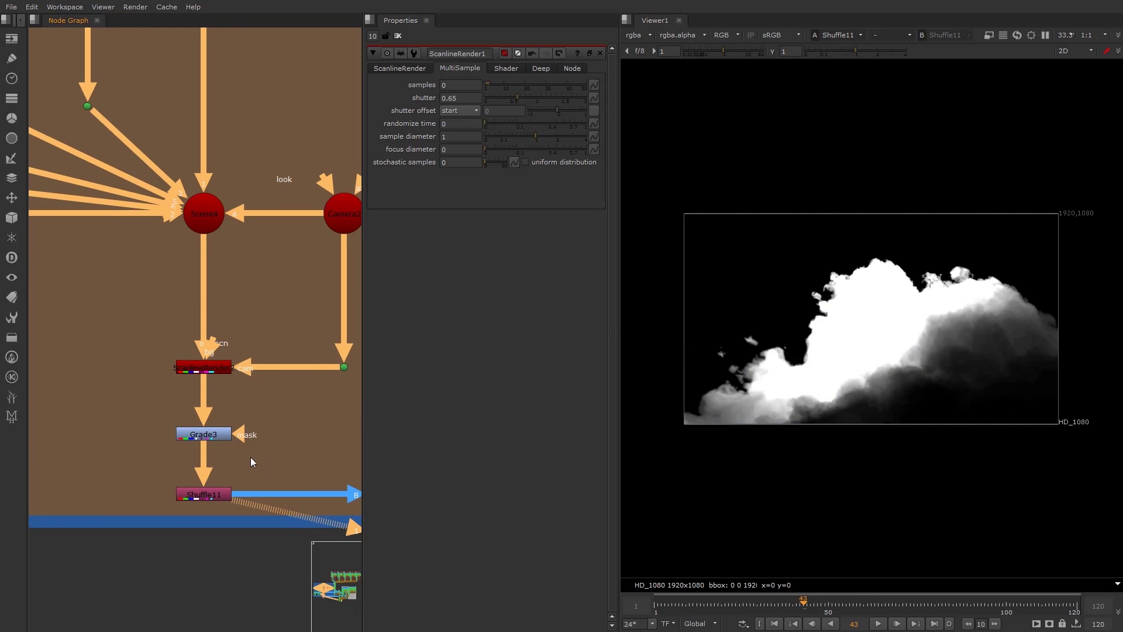
double_click(190, 499)
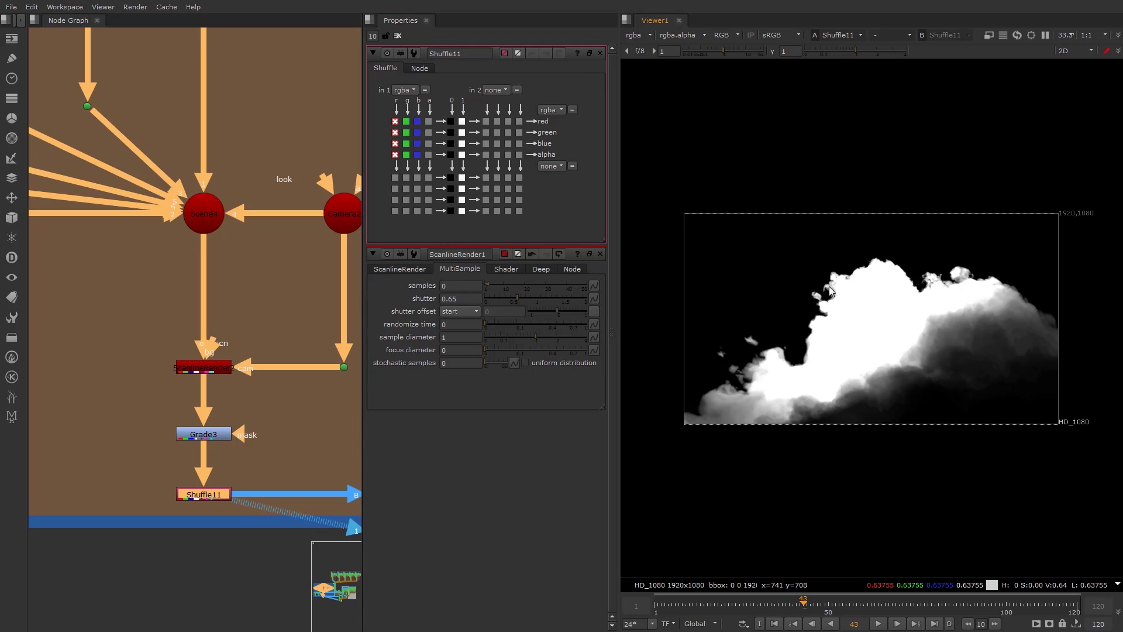
- Follow the light matte downstream to Grade4, display that node and open its settings
scroll(264, 466, "down", 4)
middle_click_drag(327, 449, 229, 425)
scroll(230, 424, "down", 1)
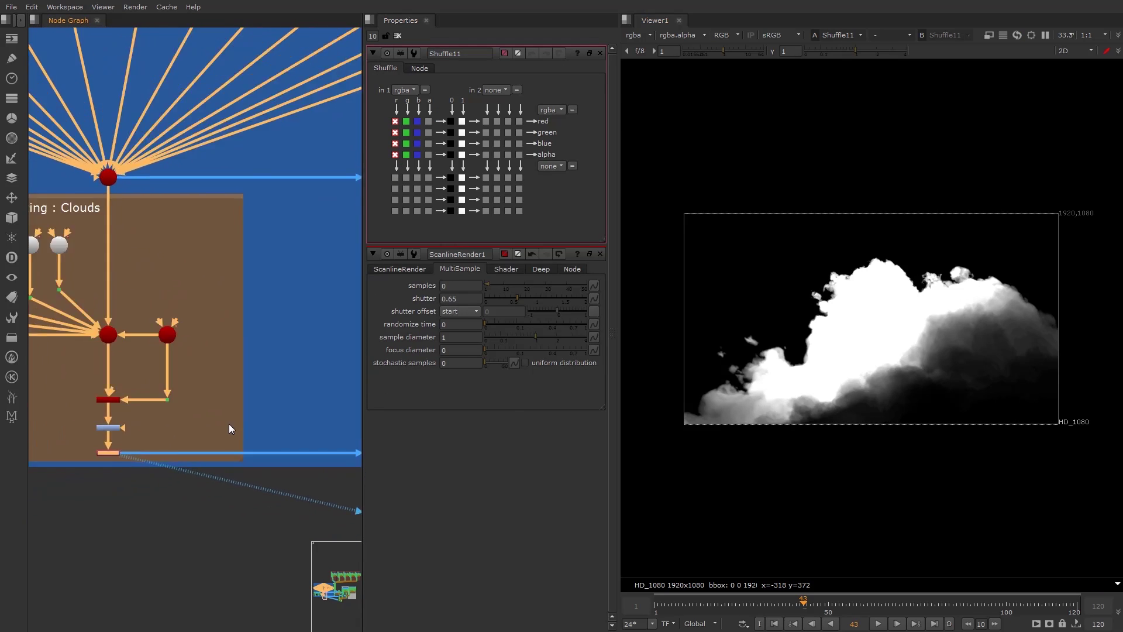
scroll(229, 423, "down", 3)
middle_click_drag(306, 415, 113, 415)
middle_click_drag(349, 431, 192, 431)
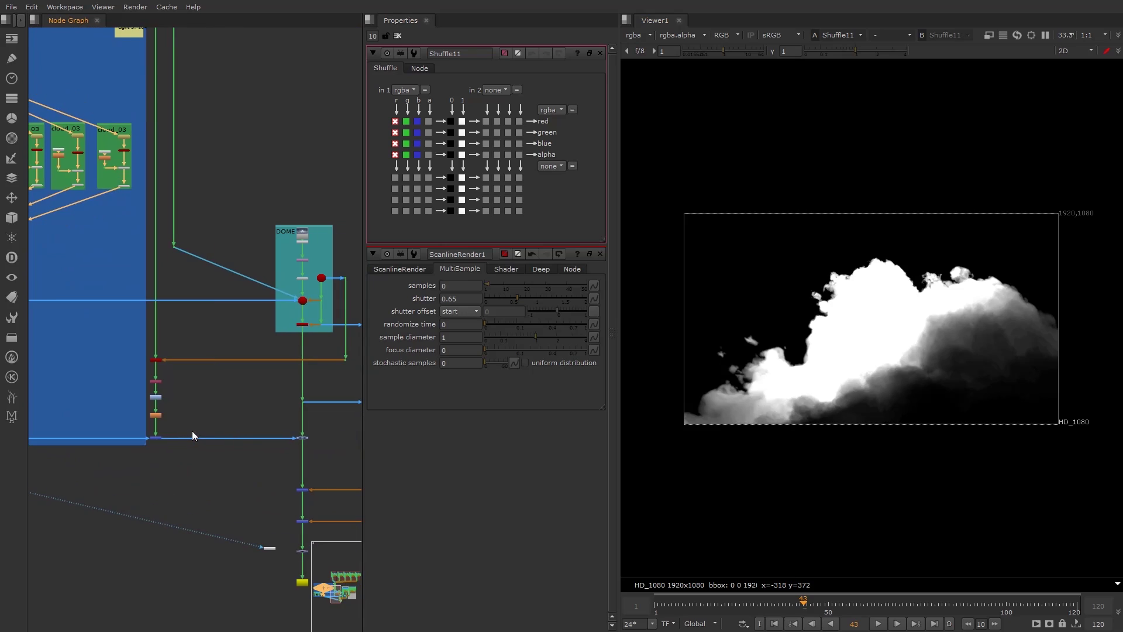
left_click(130, 454)
left_click(303, 439)
key("1")
double_click(302, 439)
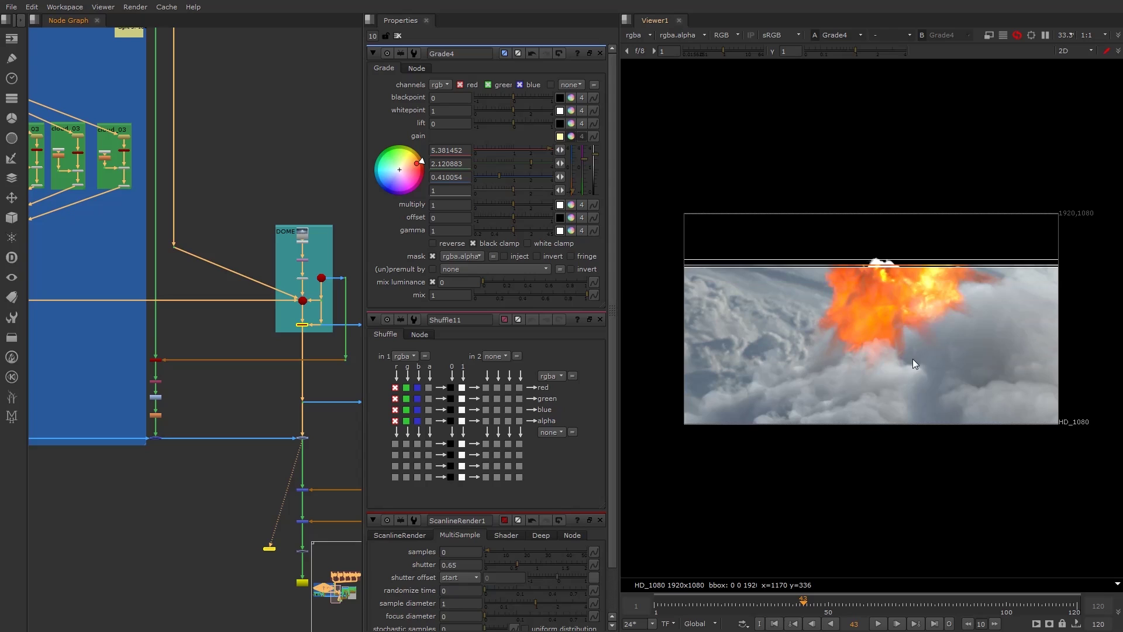
- Examine the warm Grade4 gain on the clouds around the explosion and locate the node's connections
scroll(940, 313, "up", 1)
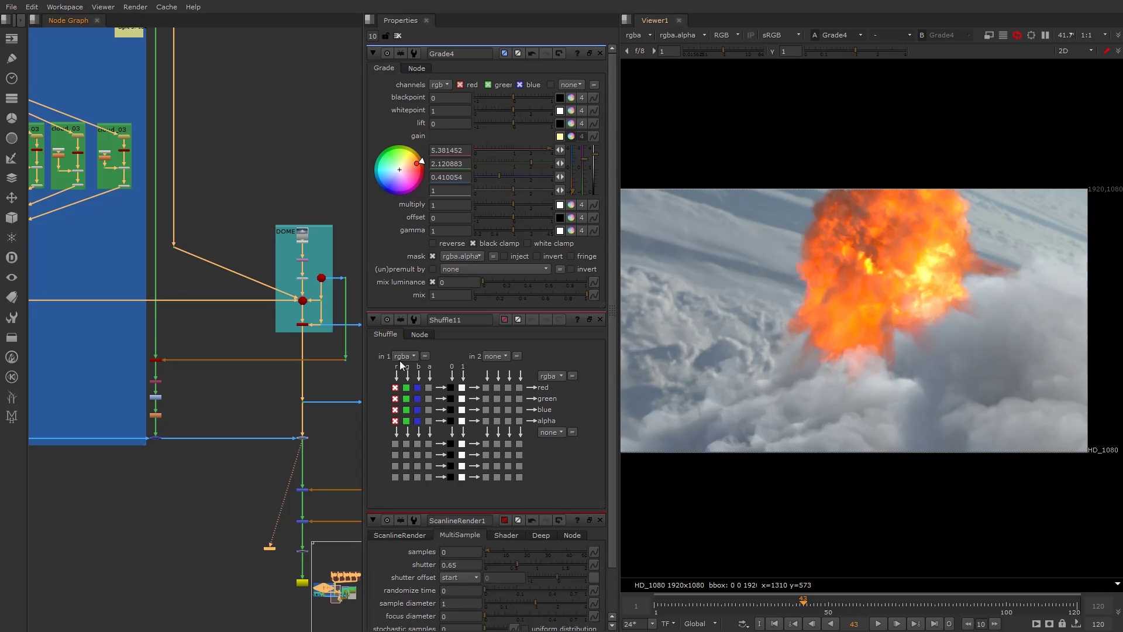
left_click(303, 439)
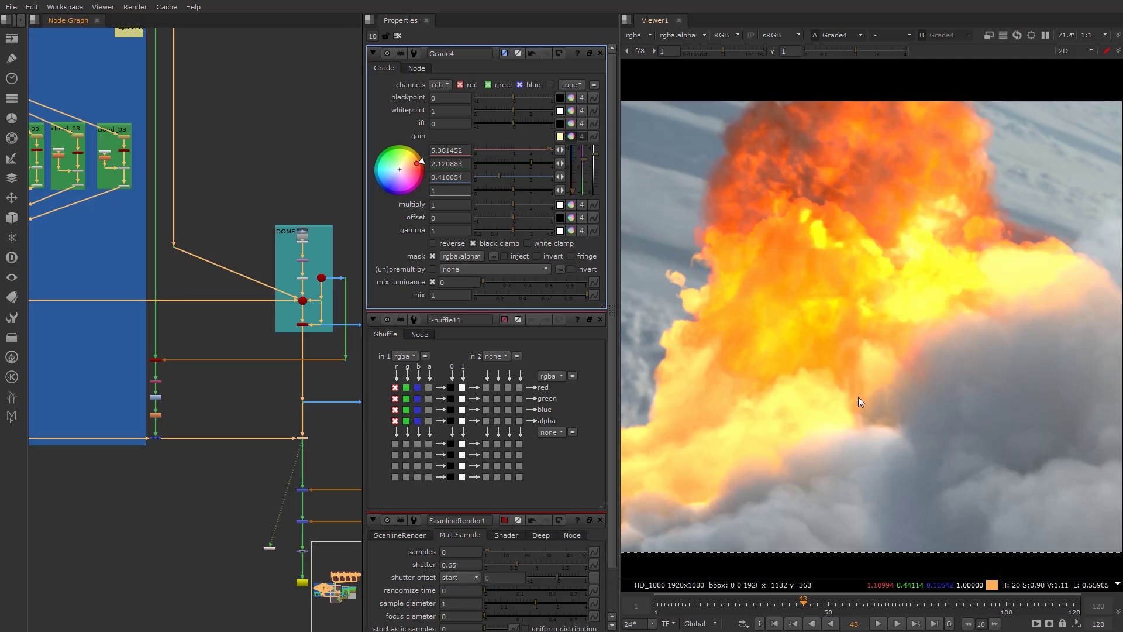
scroll(283, 421, "up", 5)
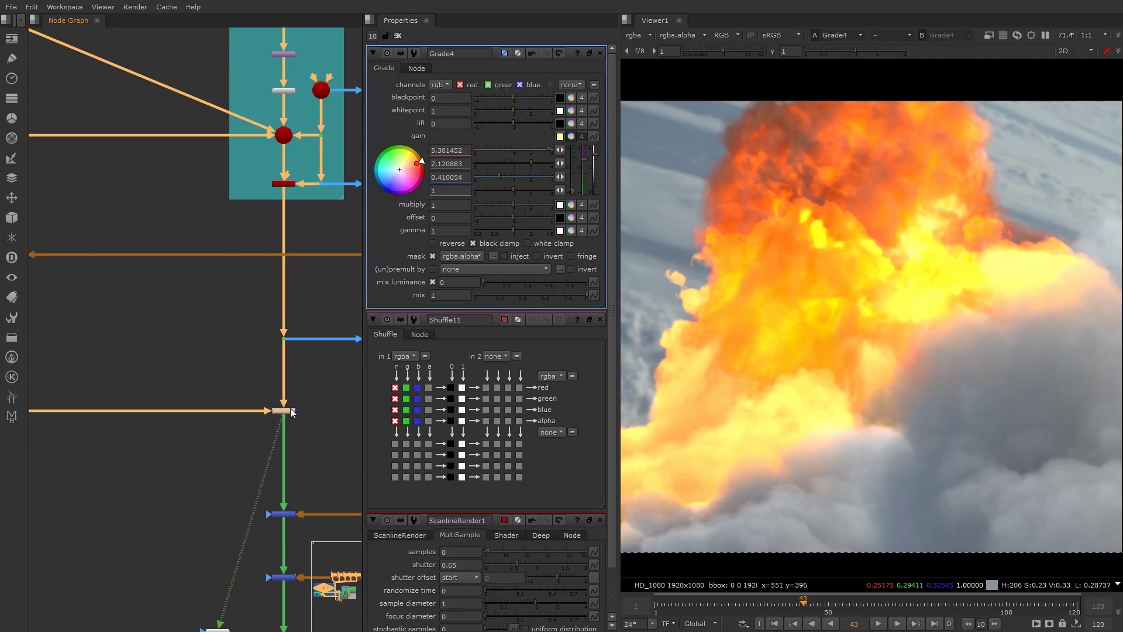
scroll(290, 409, "up", 3)
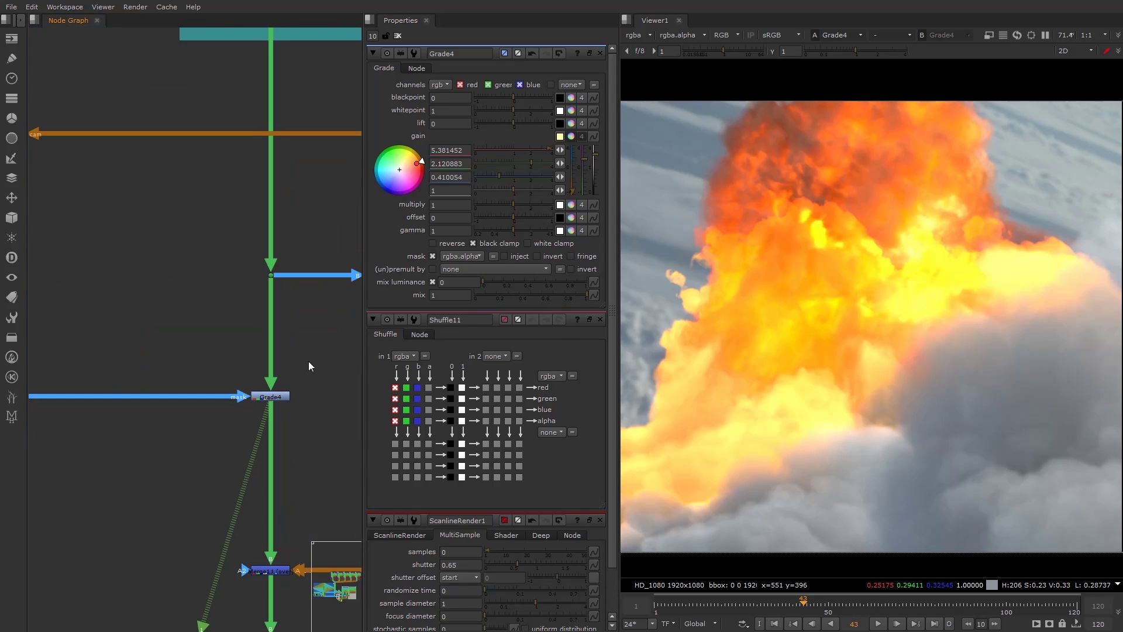
key("g")
left_click_drag(314, 361, 316, 375)
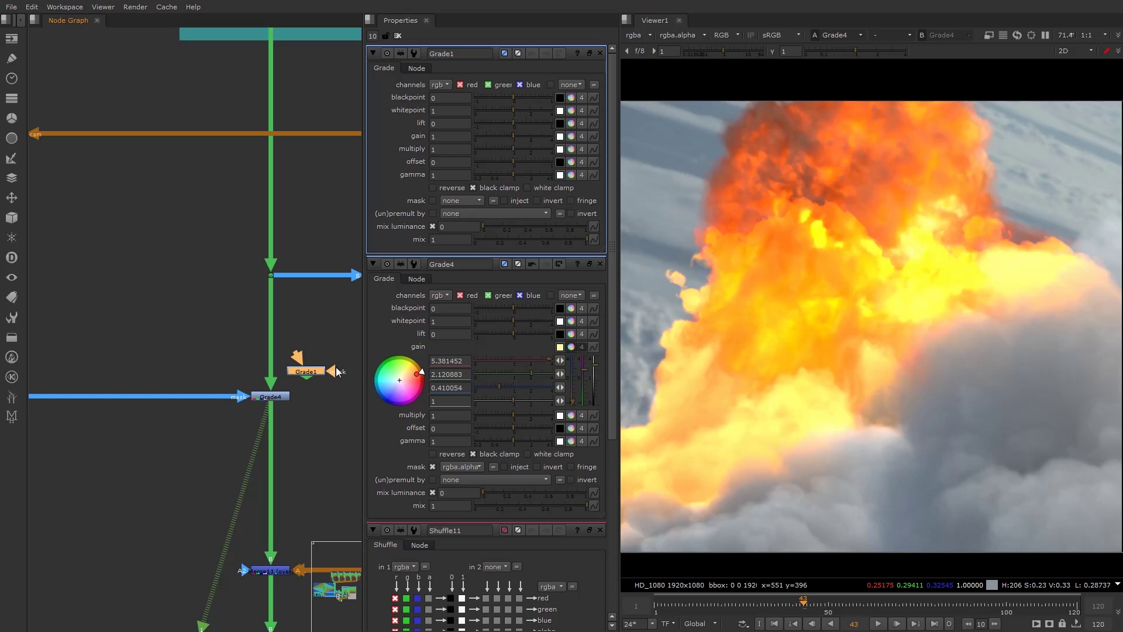
key("Delete")
- Trace Grade4's mask connection back to the Interactive Lighting : Clouds group and examine its effect on the clouds
scroll(215, 393, "down", 4)
scroll(175, 405, "down", 2)
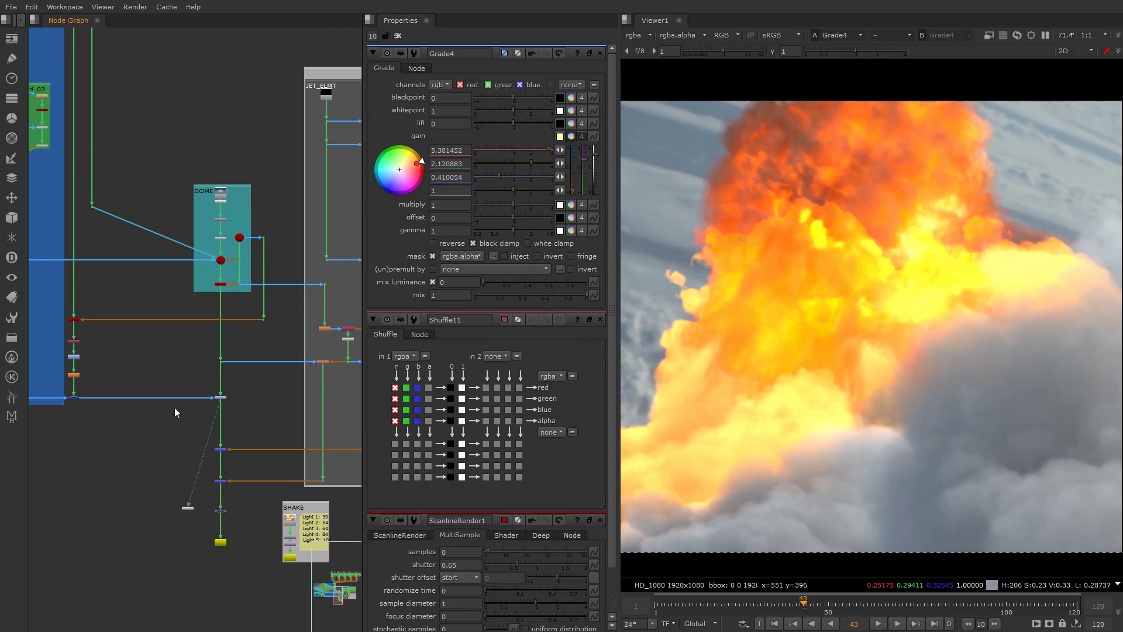
middle_click_drag(175, 407, 306, 390)
middle_click_drag(184, 386, 318, 381)
middle_click_drag(223, 387, 340, 393)
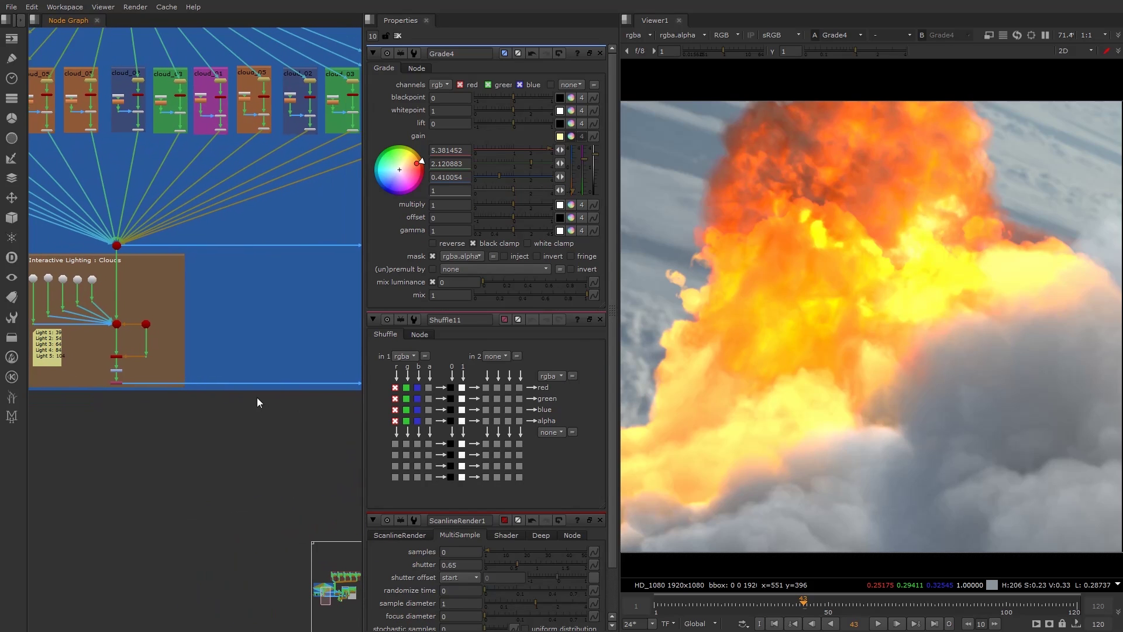
middle_click_drag(104, 380, 120, 383)
middle_click_drag(337, 379, 133, 385)
middle_click_drag(317, 395, 191, 397)
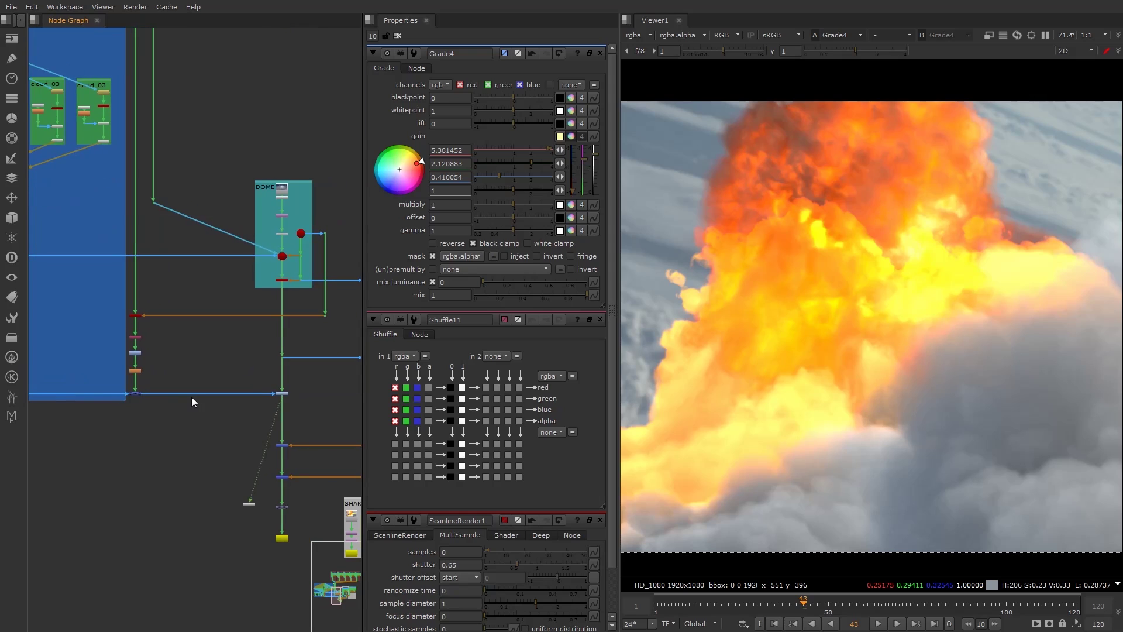
scroll(192, 396, "up", 2)
middle_click_drag(293, 400, 165, 398)
scroll(189, 395, "up", 2)
left_click(233, 386)
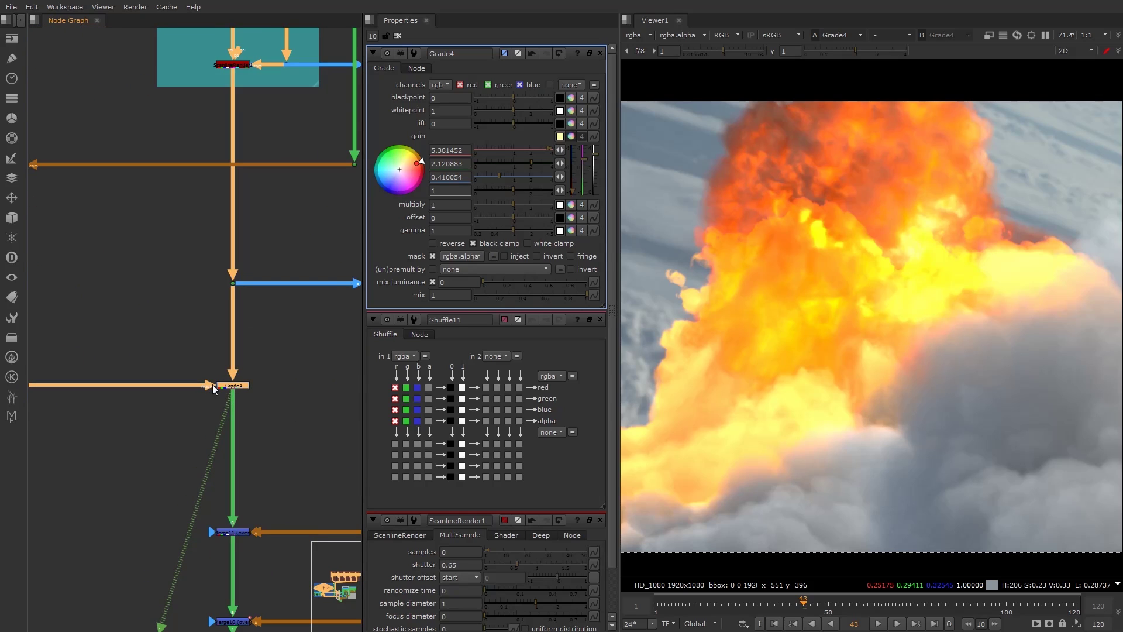
middle_click_drag(163, 403, 183, 408)
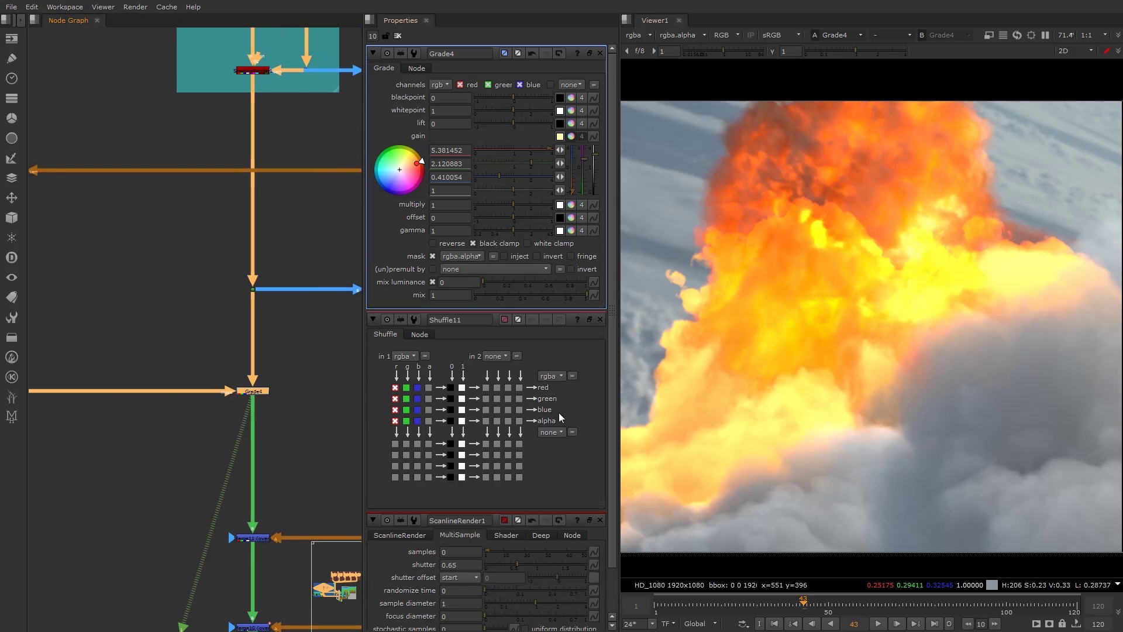
scroll(984, 269, "down", 2)
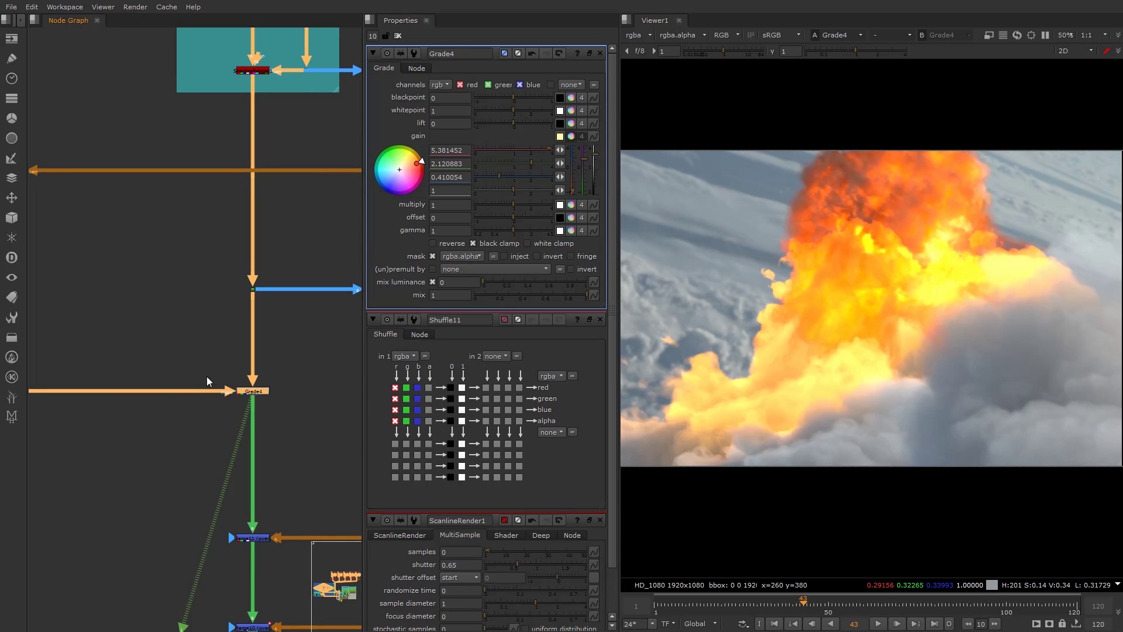
- Disconnect the explosions from the scene node in the DOME group to show only the lit clouds
scroll(207, 376, "down", 2)
middle_click_drag(161, 184, 231, 420)
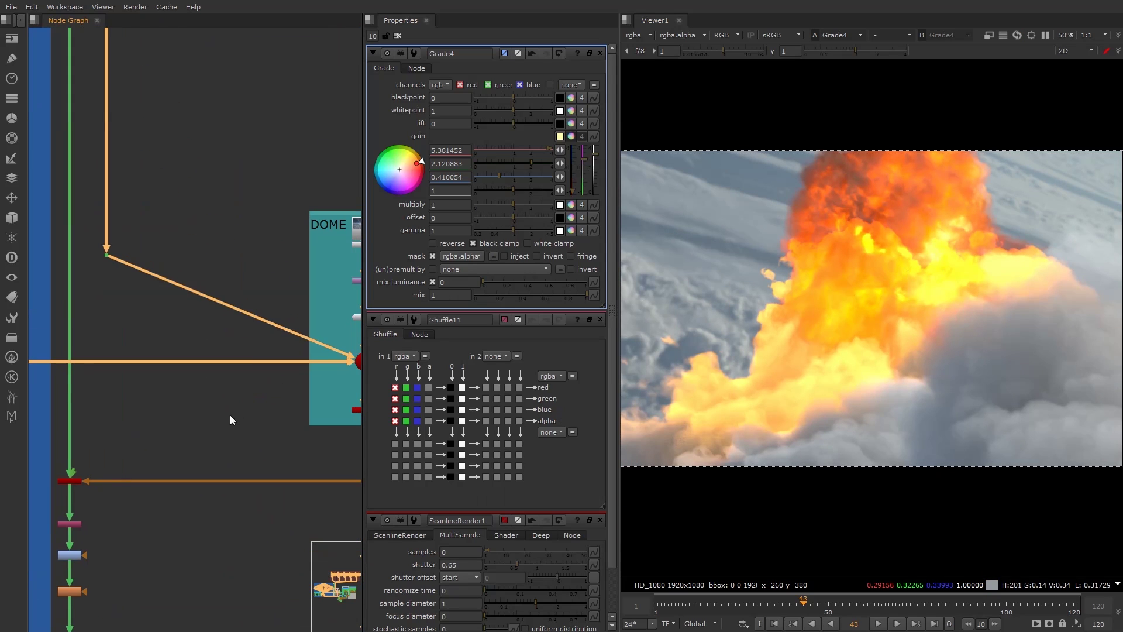
middle_click_drag(252, 314, 159, 319)
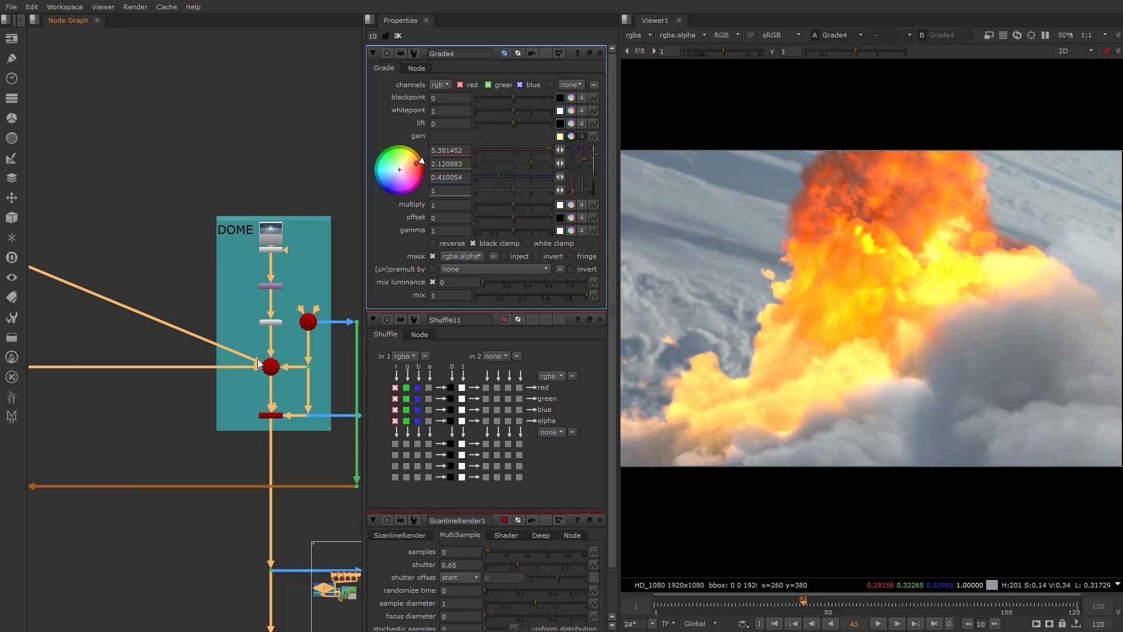
left_click_drag(260, 364, 240, 342)
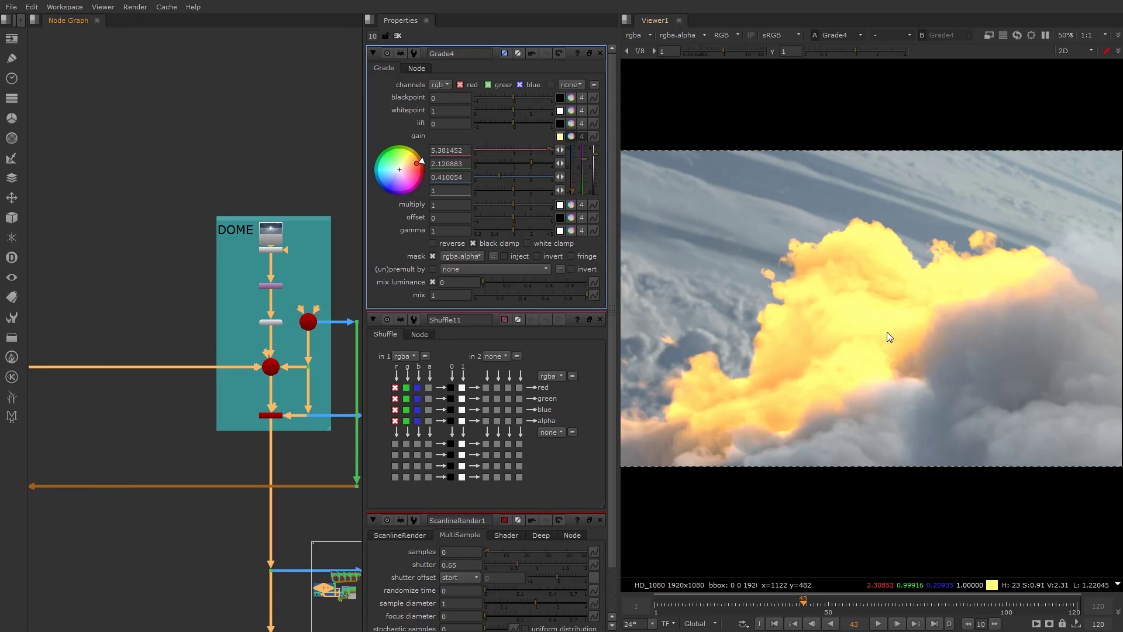
scroll(217, 307, "down", 3)
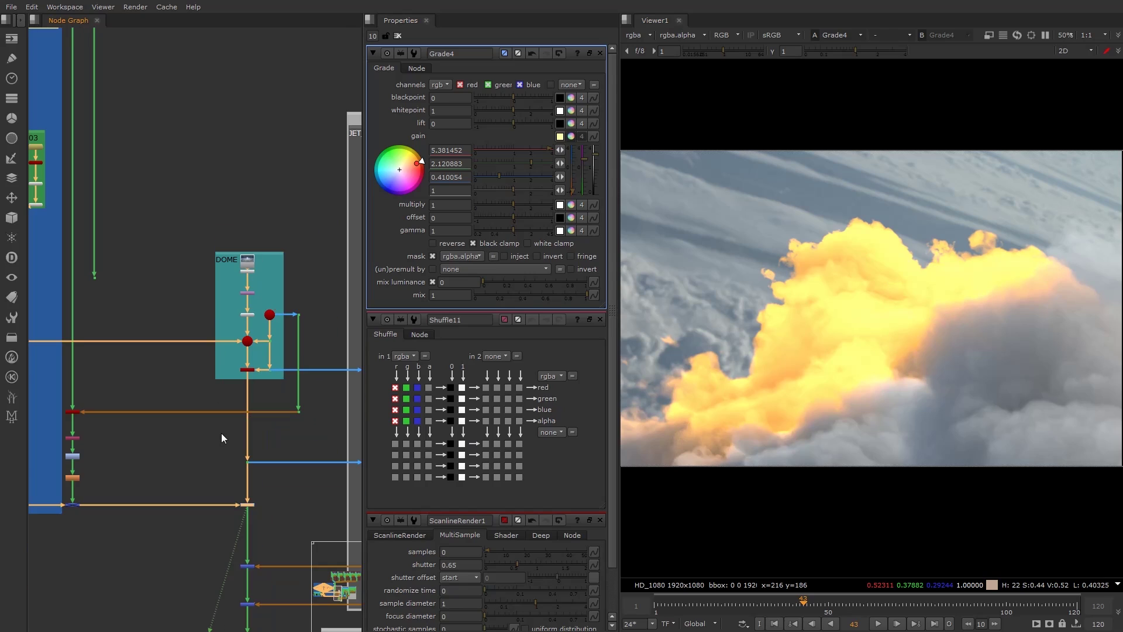
- Reconnect the explosions branch to the scene node in the DOME group
middle_click_drag(247, 504, 223, 396)
scroll(72, 172, "up", 4)
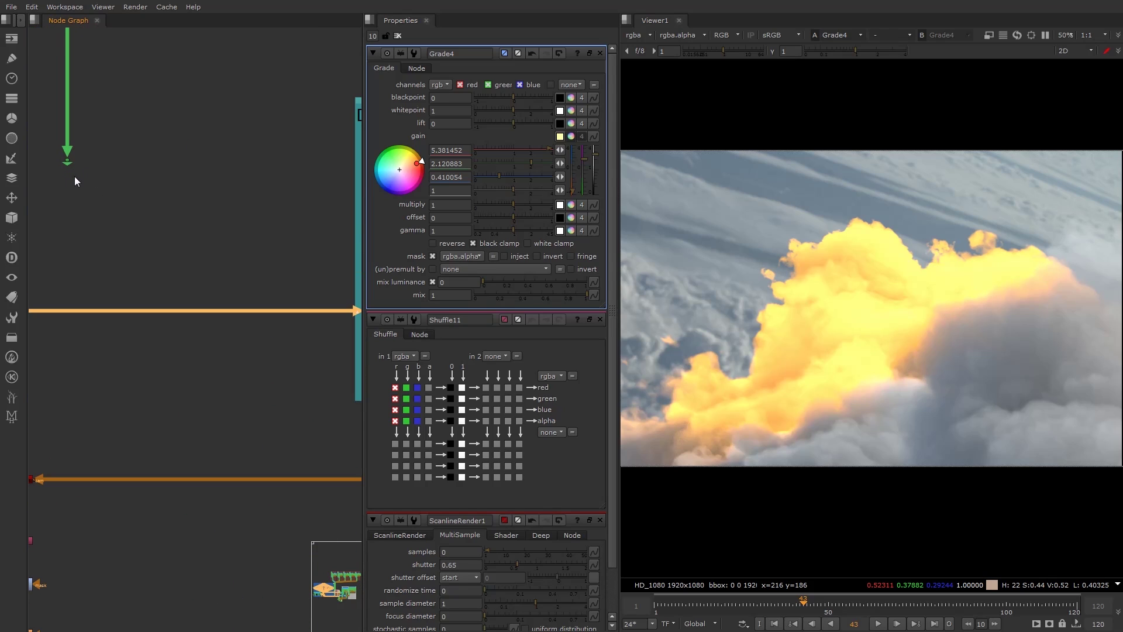
left_click_drag(67, 169, 335, 314)
scroll(280, 352, "down", 1)
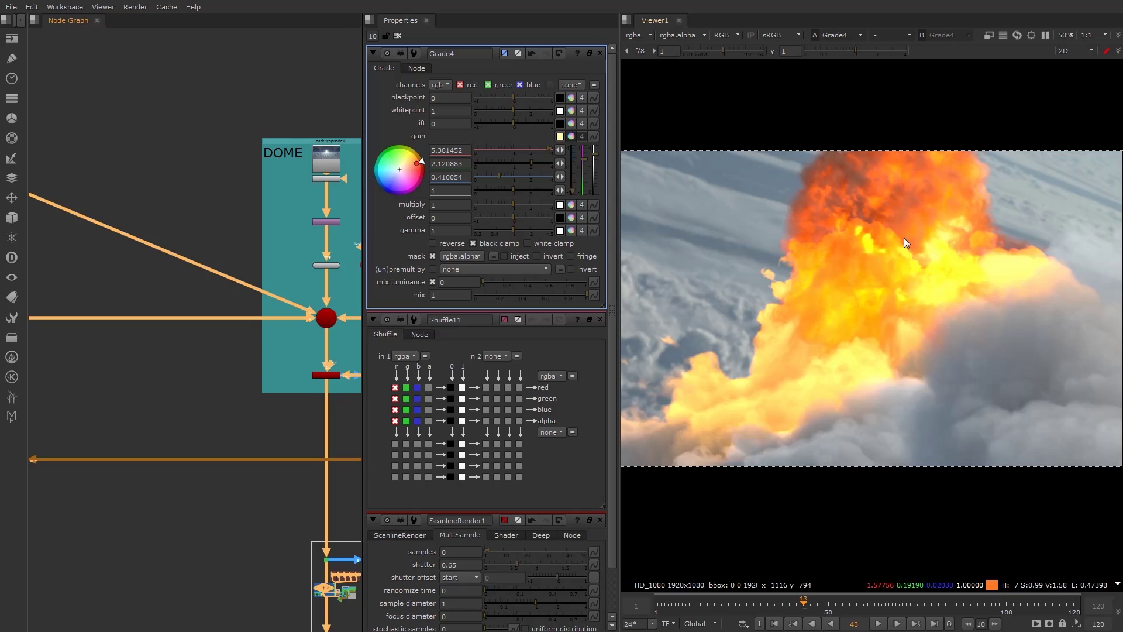
- Display the Scene2 node joining the explosion cards in the viewer
scroll(205, 372, "down", 3)
middle_click_drag(100, 281, 216, 486)
middle_click_drag(251, 255, 257, 323)
scroll(233, 194, "up", 3)
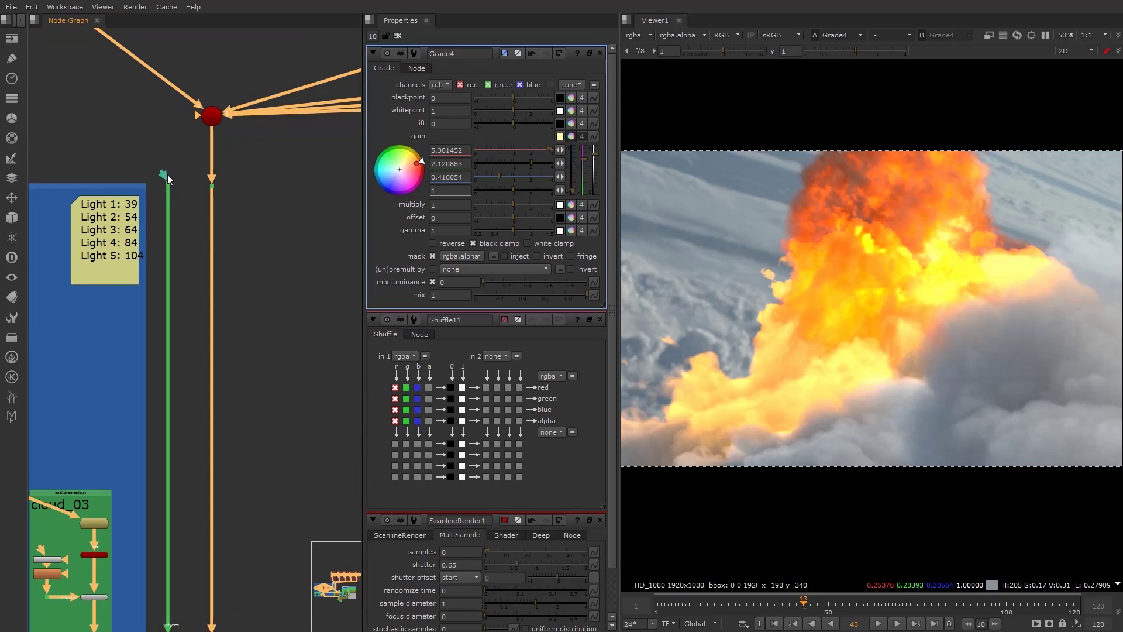
left_click(206, 117)
key("1")
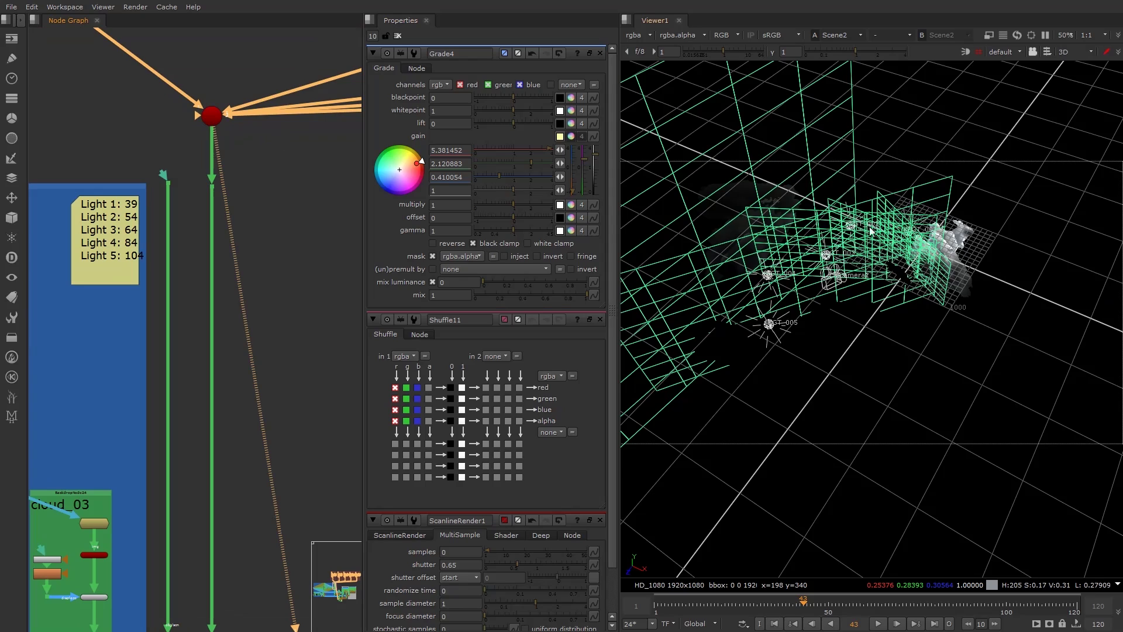
- Connect the loose input of the explosion matte branch to Scene2 and display that branch's ScanlineRender
left_click_drag(168, 175, 212, 116)
scroll(237, 375, "down", 4)
middle_click_drag(233, 427, 235, 240)
scroll(240, 323, "up", 3)
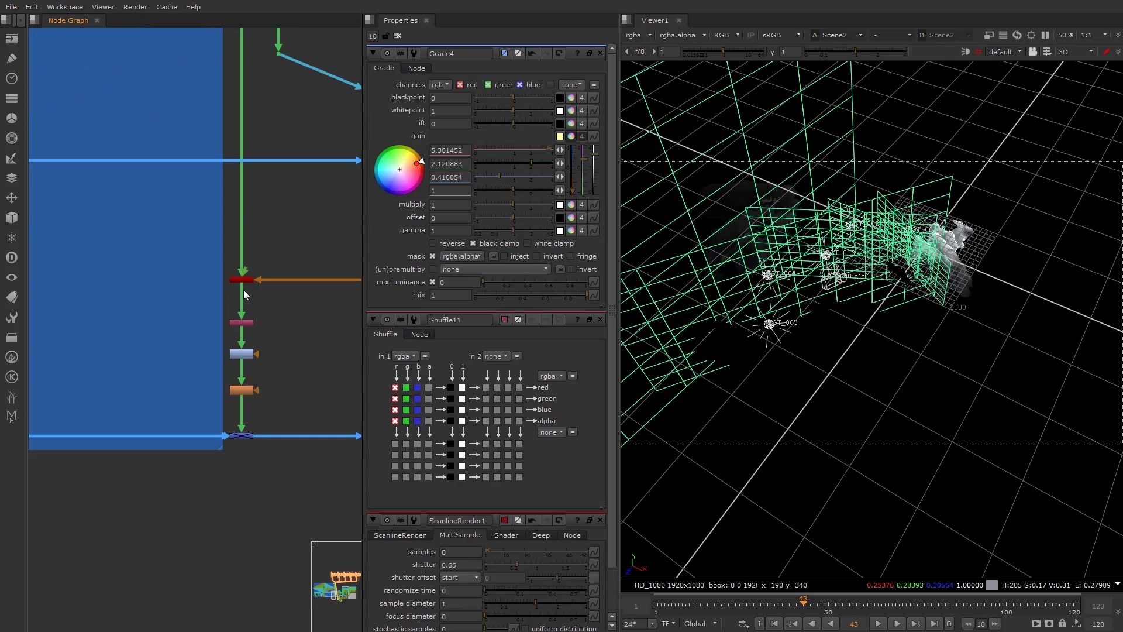
left_click(241, 280)
key("1")
scroll(244, 281, "up", 5)
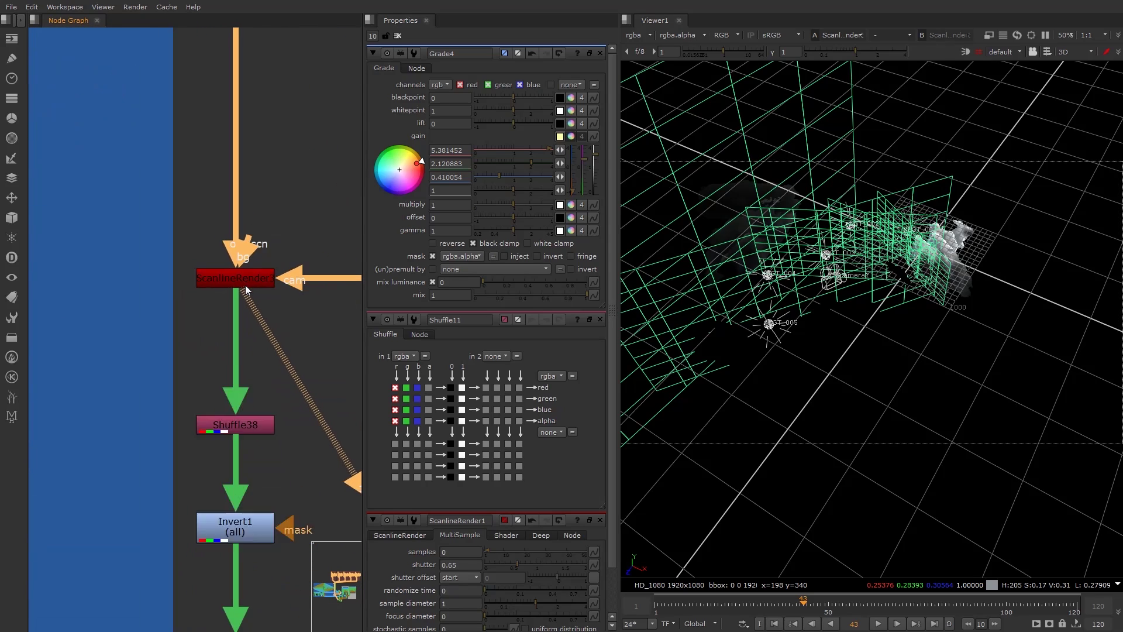
- Display Shuffle38 in the 2D view and show its alpha channel
scroll(251, 322, "down", 3)
left_click(252, 343)
key("1")
key("Tab")
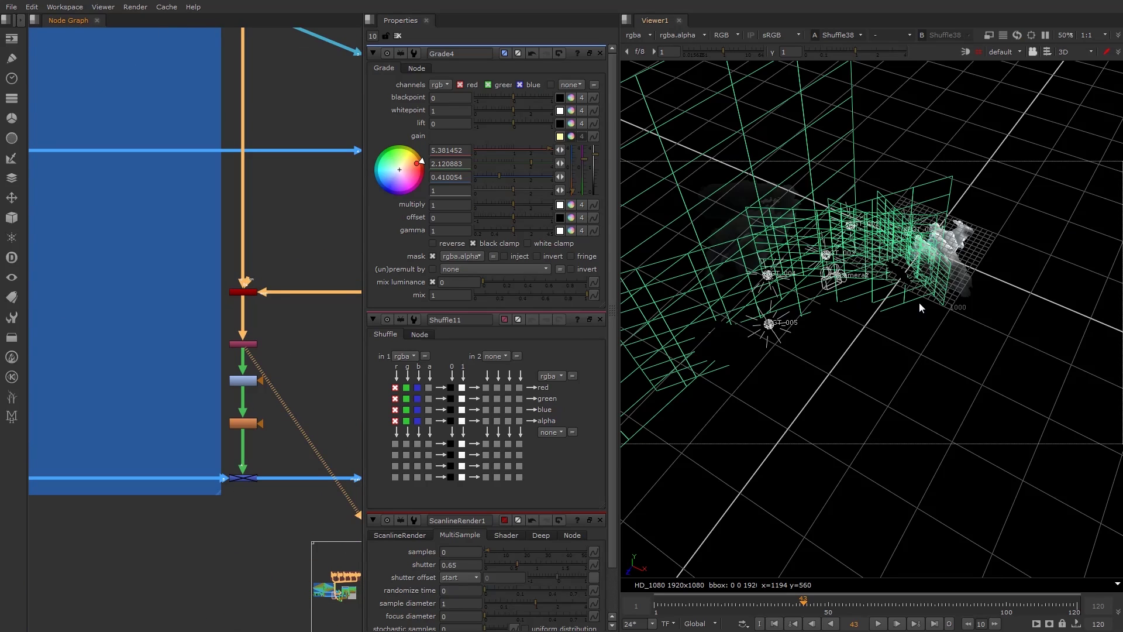
key("Tab")
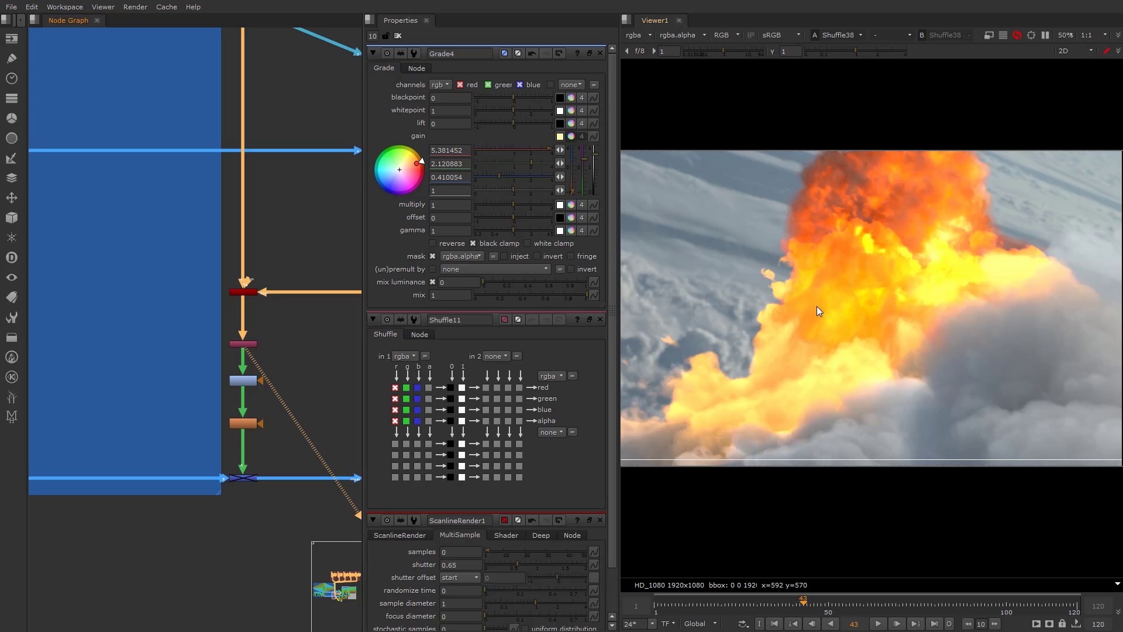
key("a")
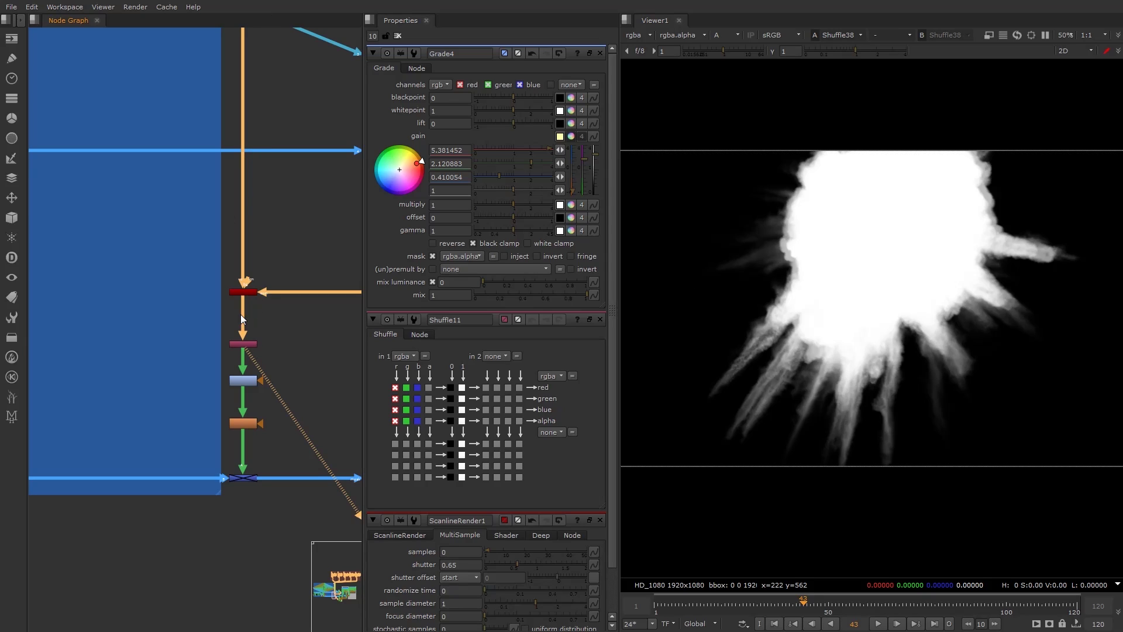
- Display the explosion matte's Invert1 node in the viewer, followed by the Blur24 node below it
left_click(244, 379)
key("1")
left_click(245, 423)
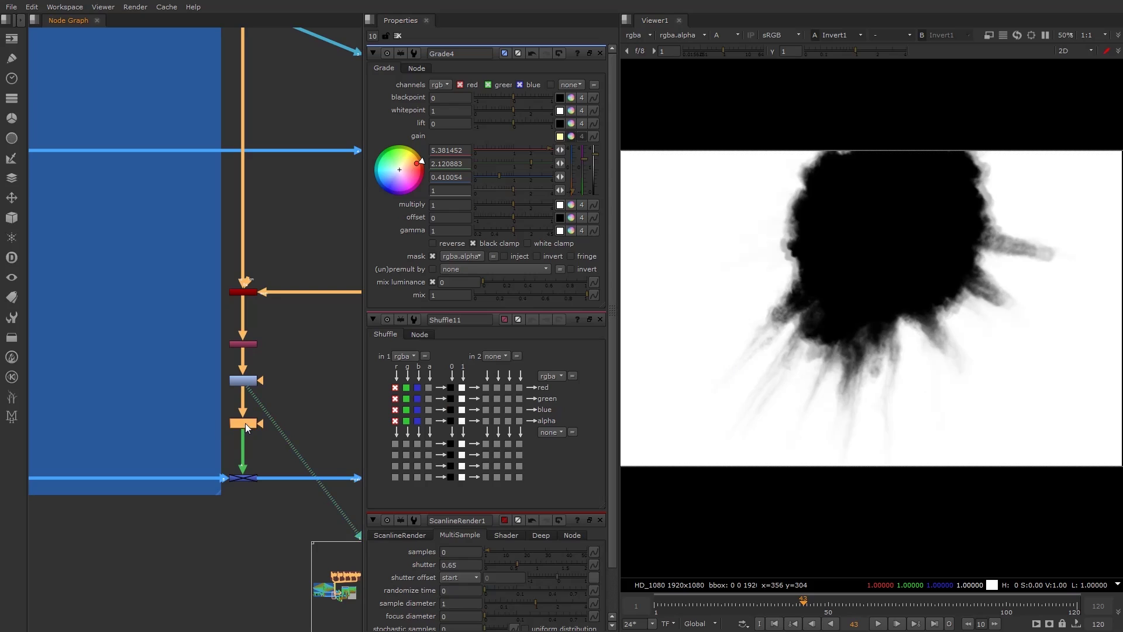
key("1")
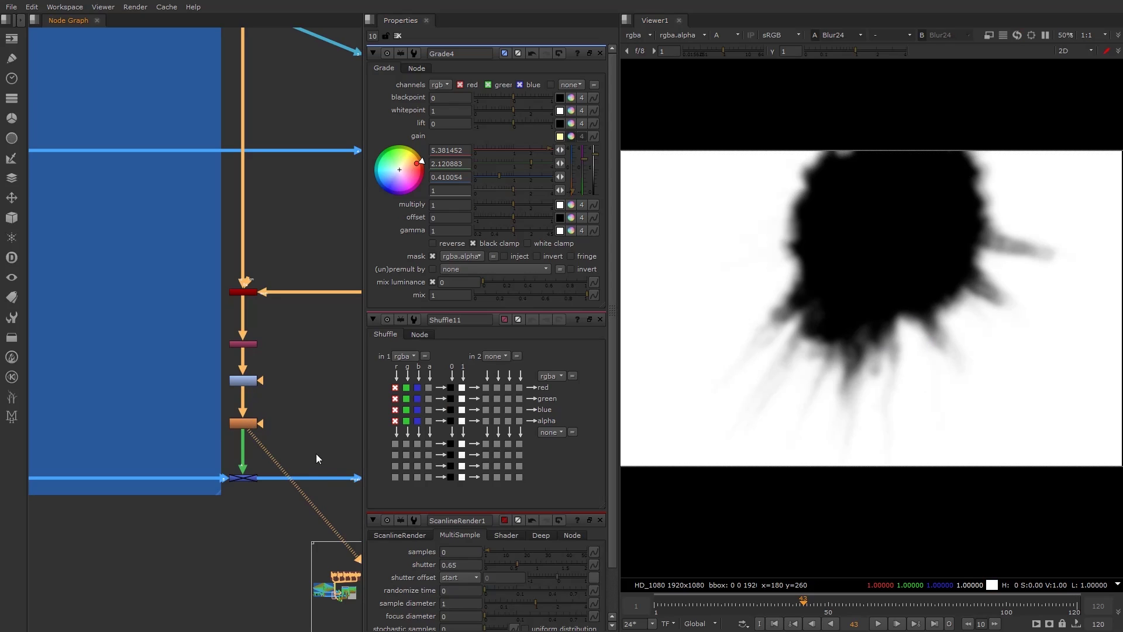
- Display Merge12, which masks the light matte with the blurred explosion matte, and open its properties
middle_click_drag(276, 455, 265, 344)
left_click(231, 368)
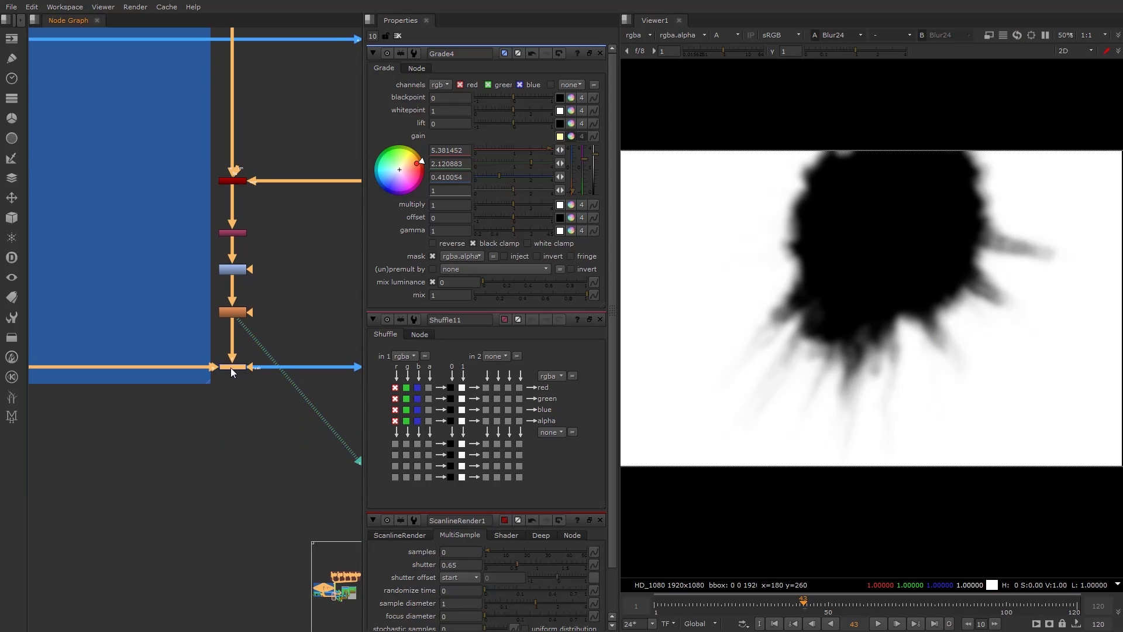
scroll(230, 367, "up", 5)
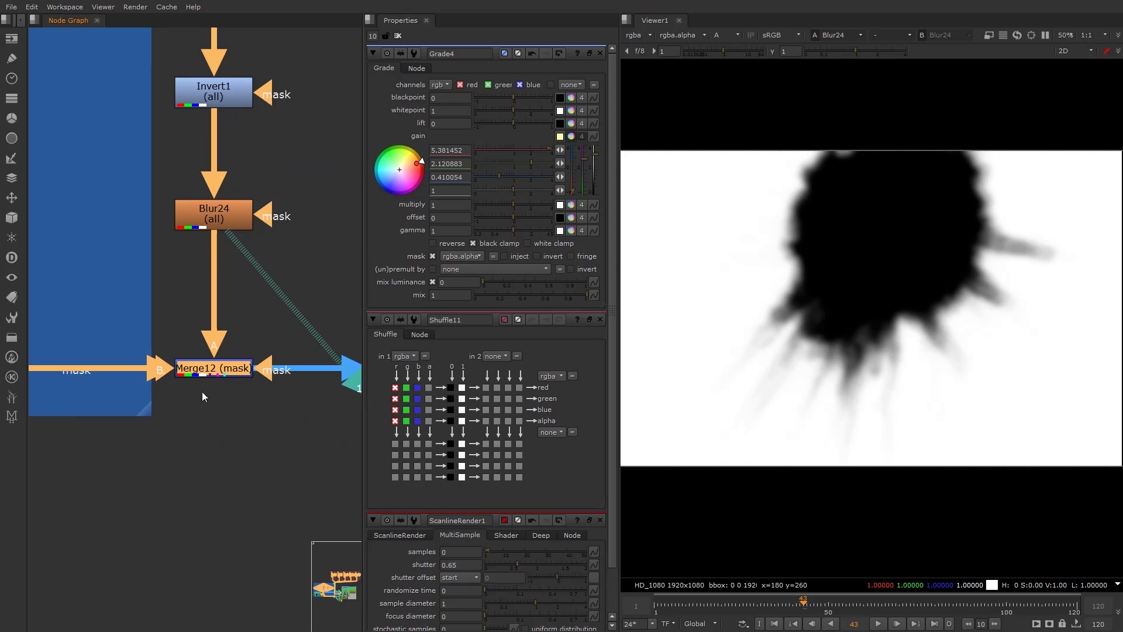
scroll(202, 391, "down", 8)
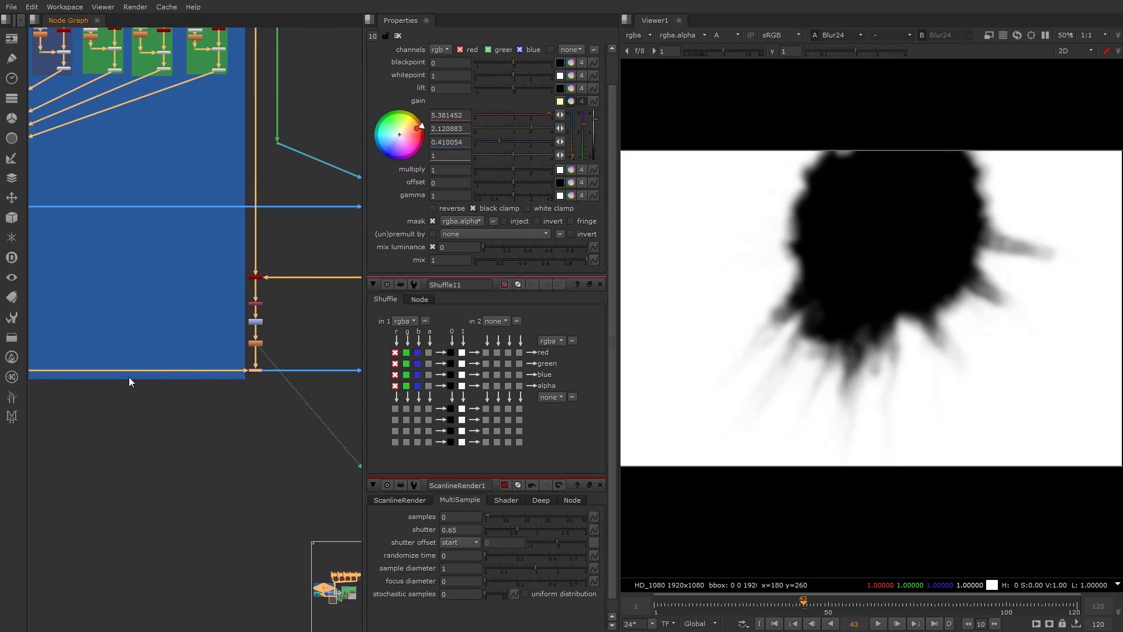
scroll(159, 356, "up", 8)
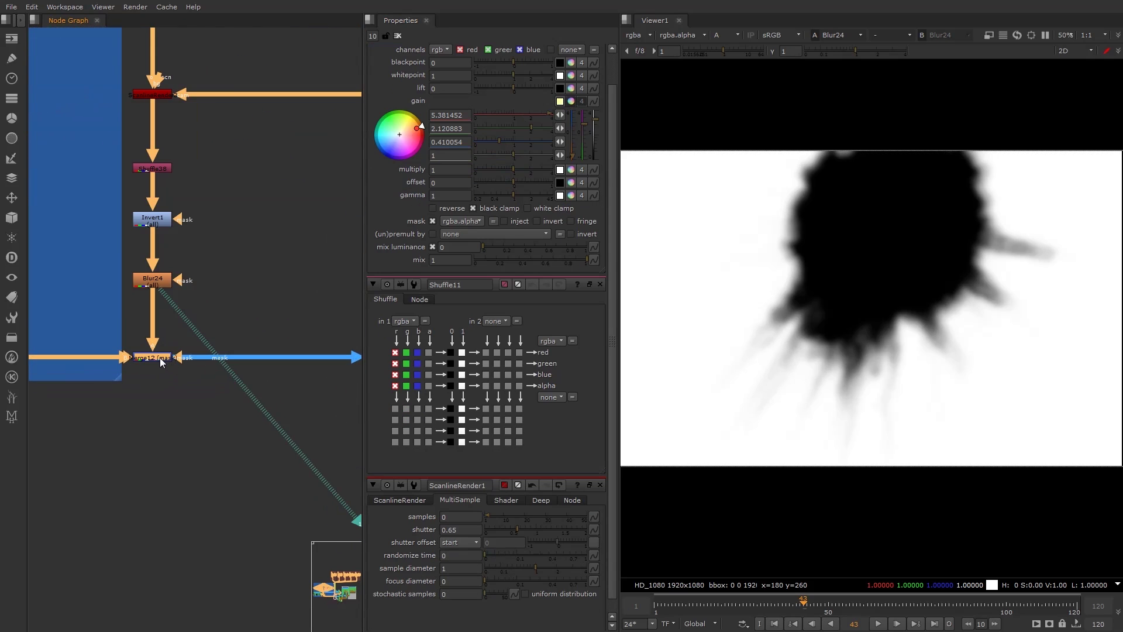
key("1")
double_click(162, 360)
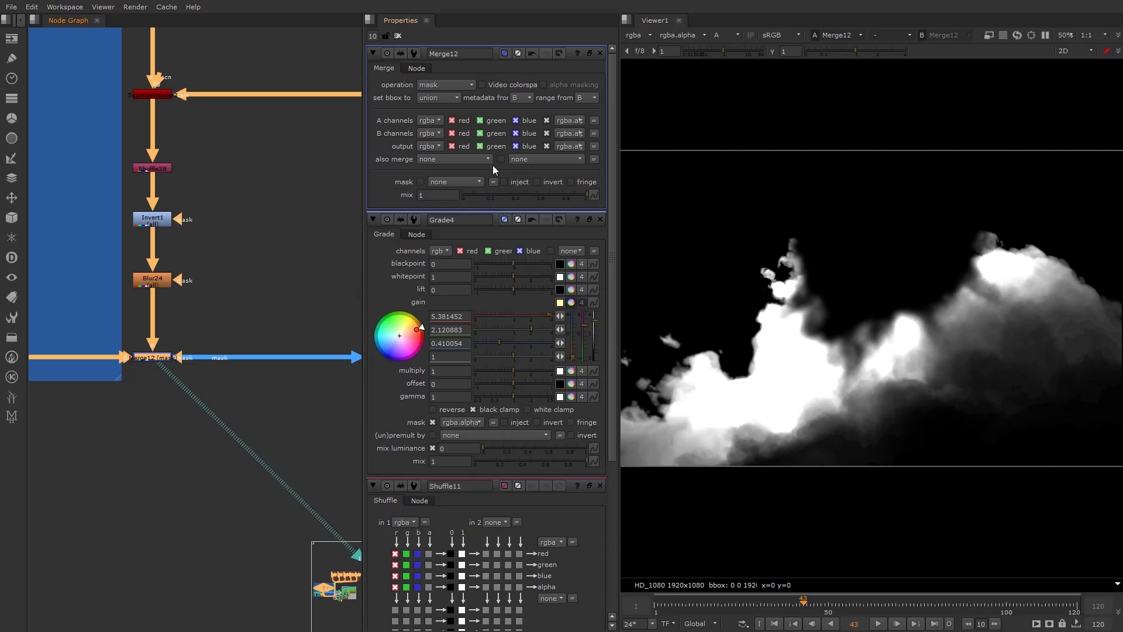
- Switch Merge12's operation to over for comparison and return it to mask
left_click(433, 84)
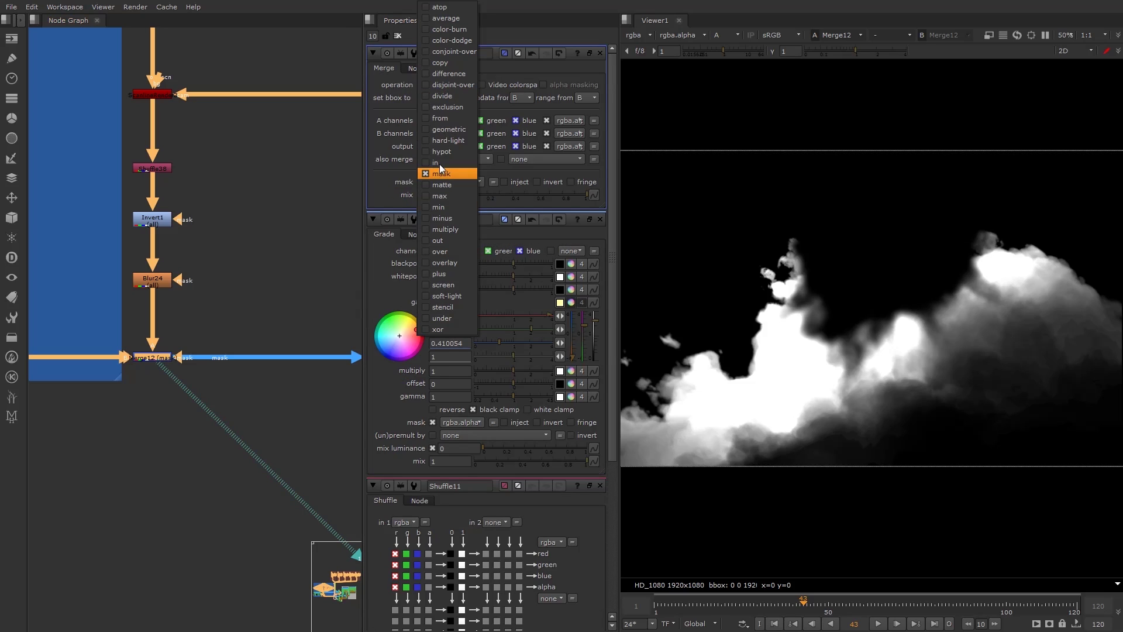
left_click(437, 252)
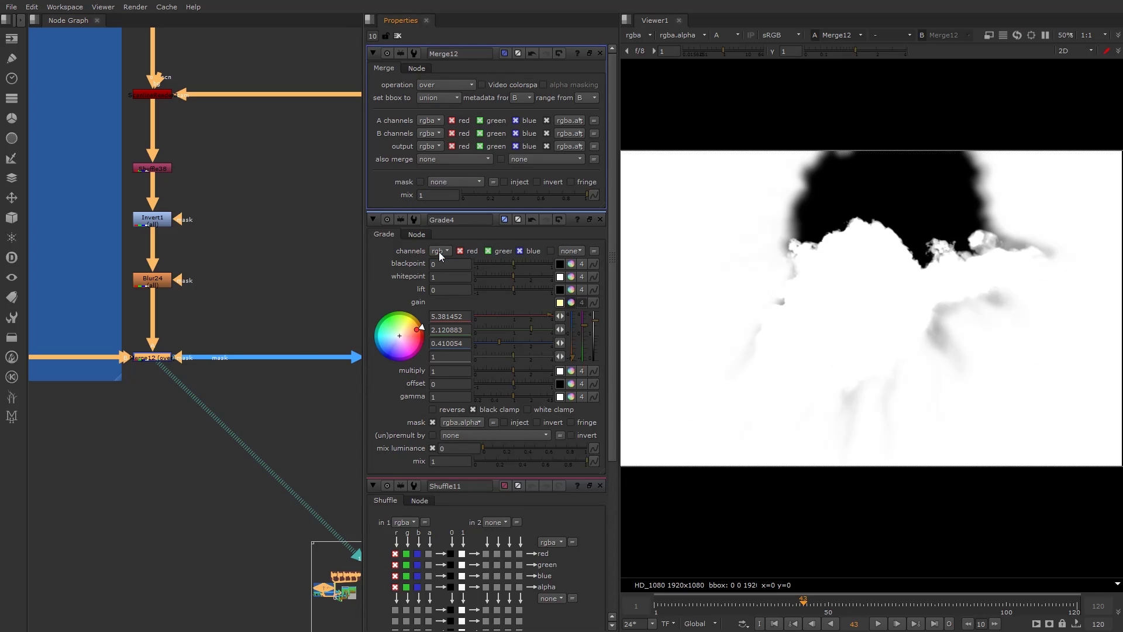
left_click(426, 84)
left_click(447, 174)
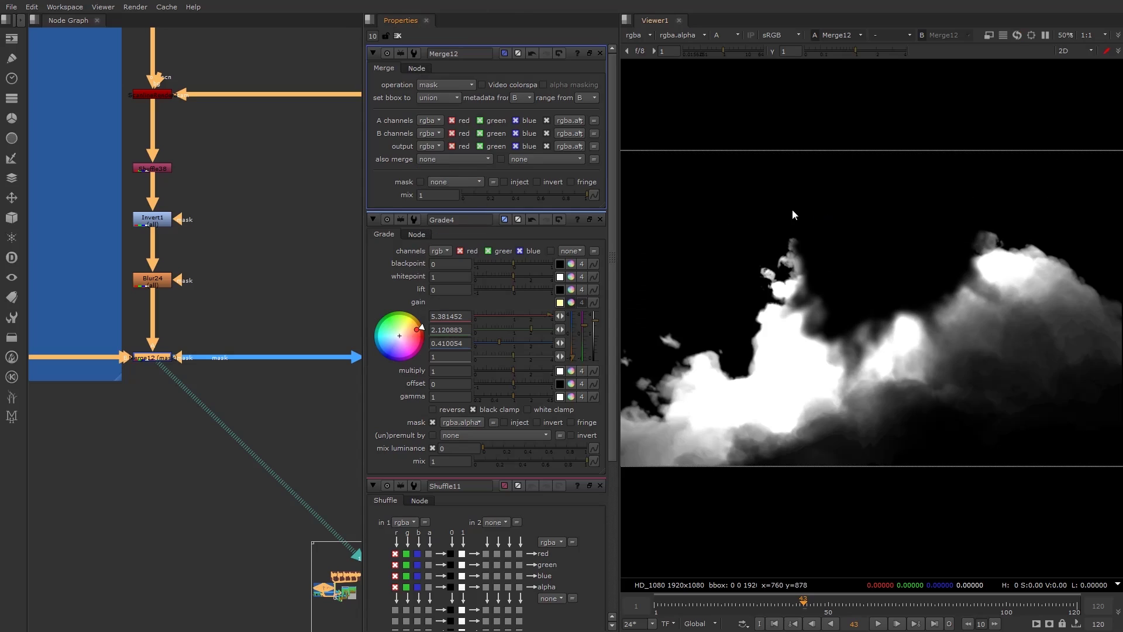
- Follow Merge12's output to Grade4 on the main branch and display that grade in the viewer
scroll(272, 364, "down", 3)
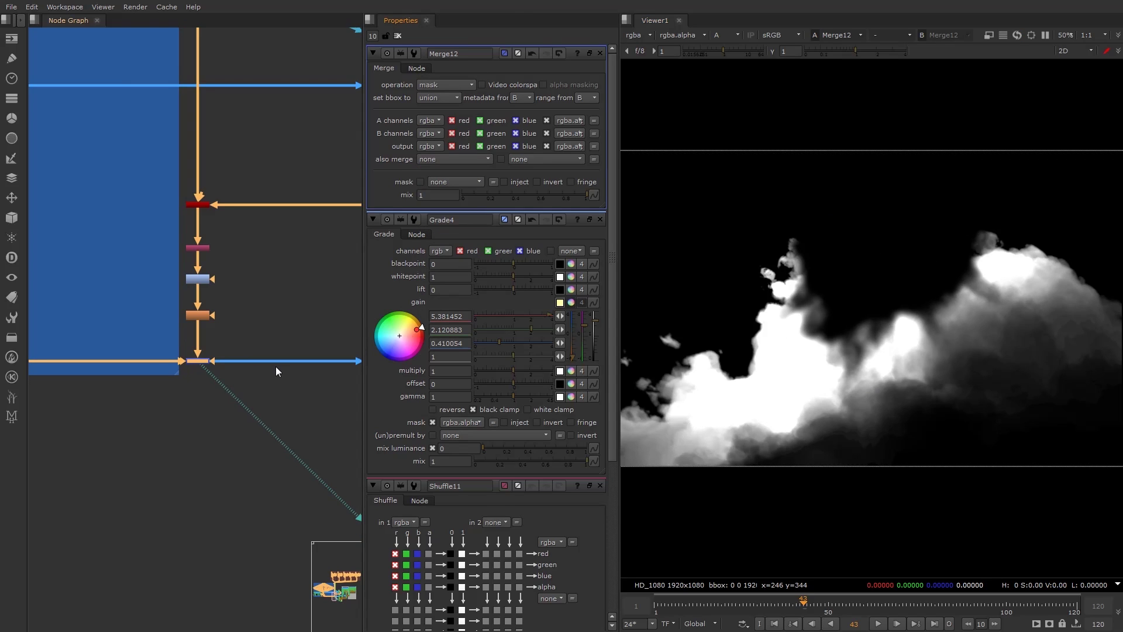
middle_click_drag(276, 366, 135, 364)
middle_click_drag(351, 380, 229, 376)
left_click(229, 353)
key("1")
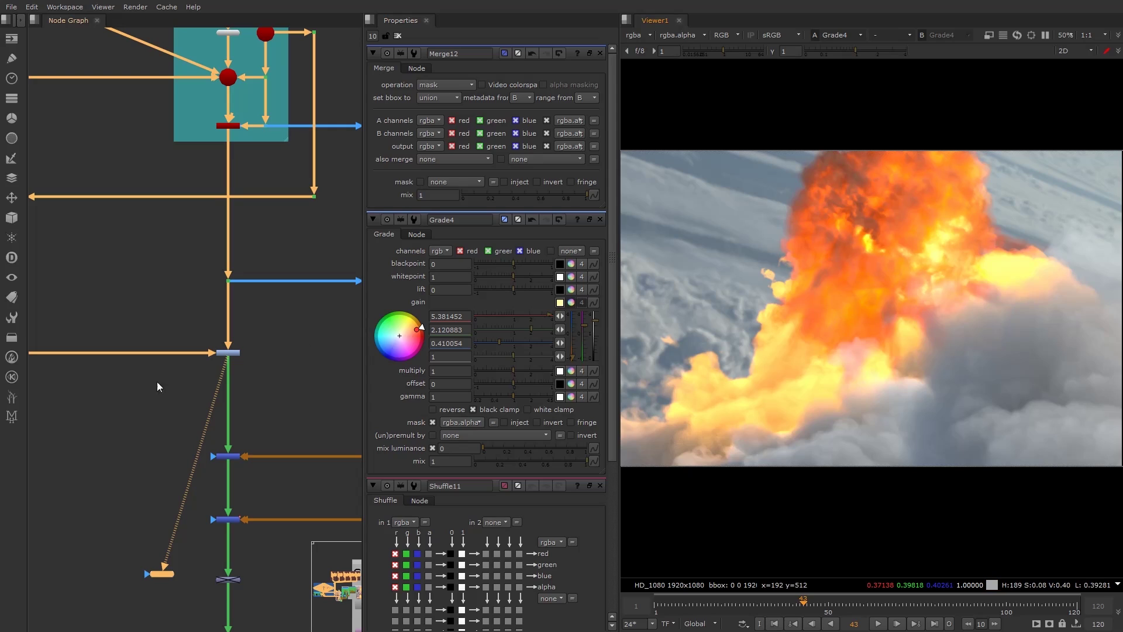
- Retrace the mask connection from Merge12 to Grade4 in the node graph
left_click(156, 323)
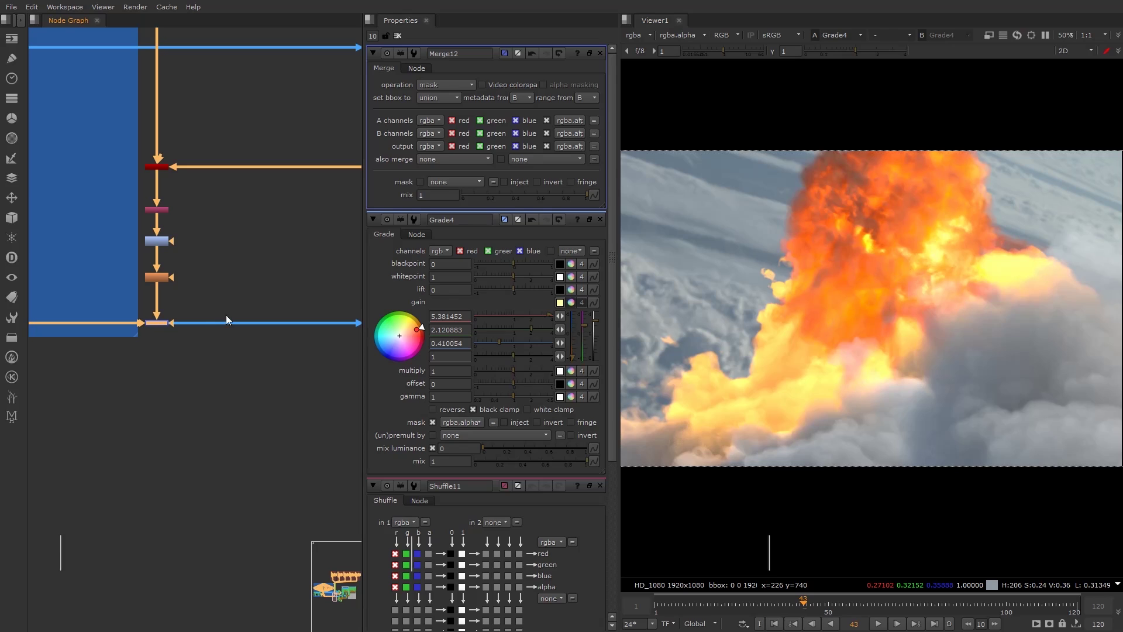
middle_click_drag(310, 349, 114, 362)
scroll(114, 362, "down", 1)
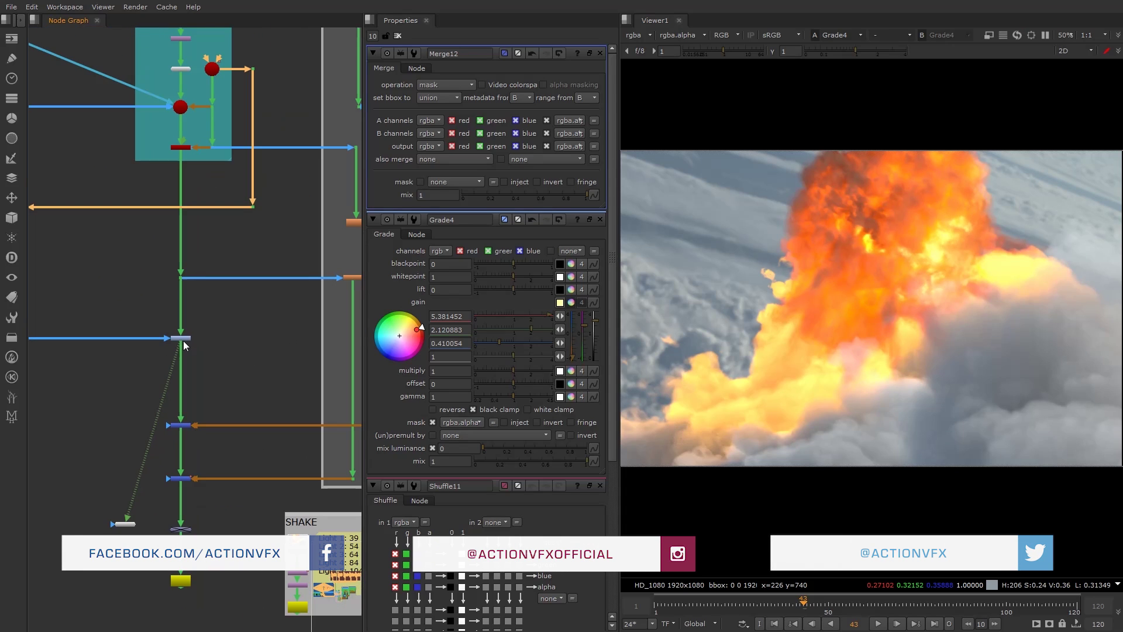
left_click(183, 342)
scroll(191, 387, "down", 3)
middle_click_drag(192, 389, 168, 368)
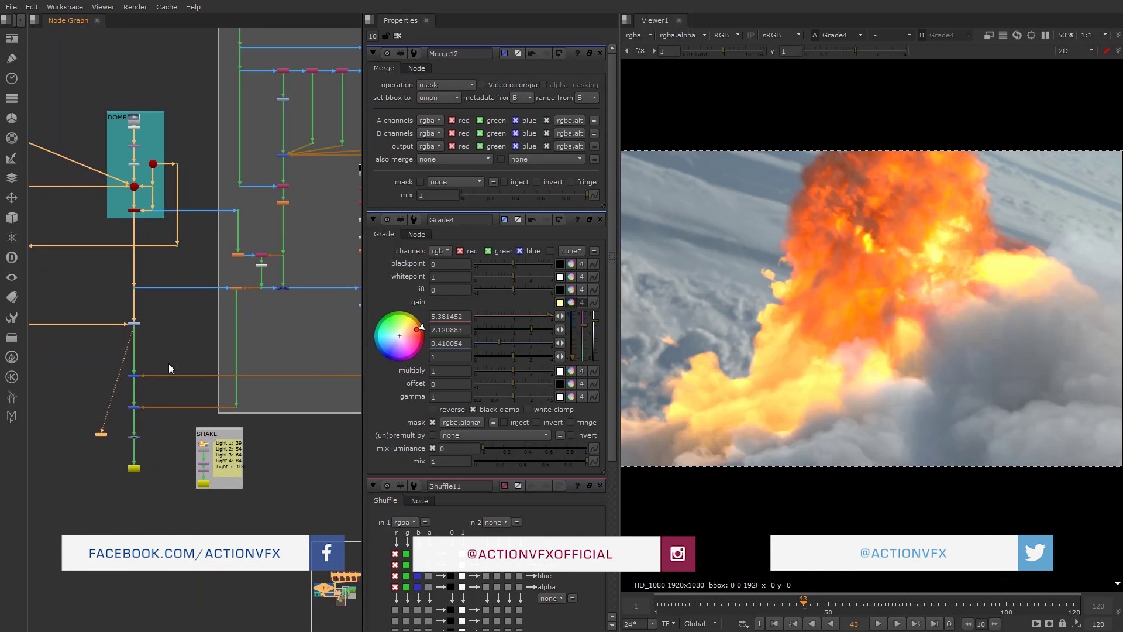
- Display Merge11 below Grade4 in the viewer and show its whole frame
scroll(152, 371, "up", 3)
left_click(129, 380)
key("1")
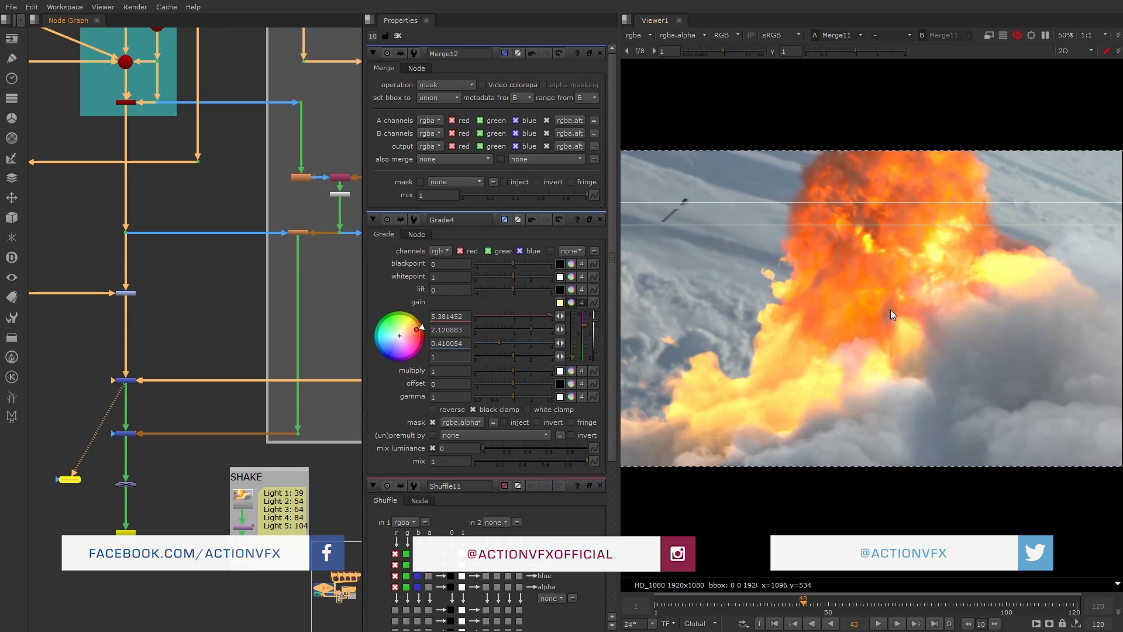
scroll(876, 318, "down", 3)
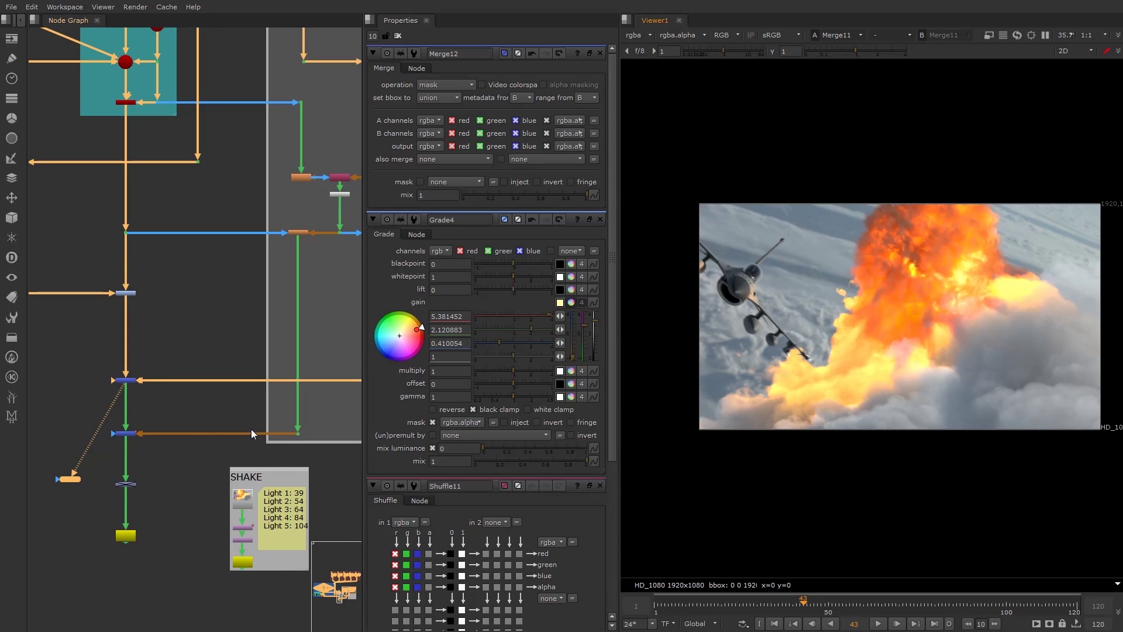
left_click(837, 602)
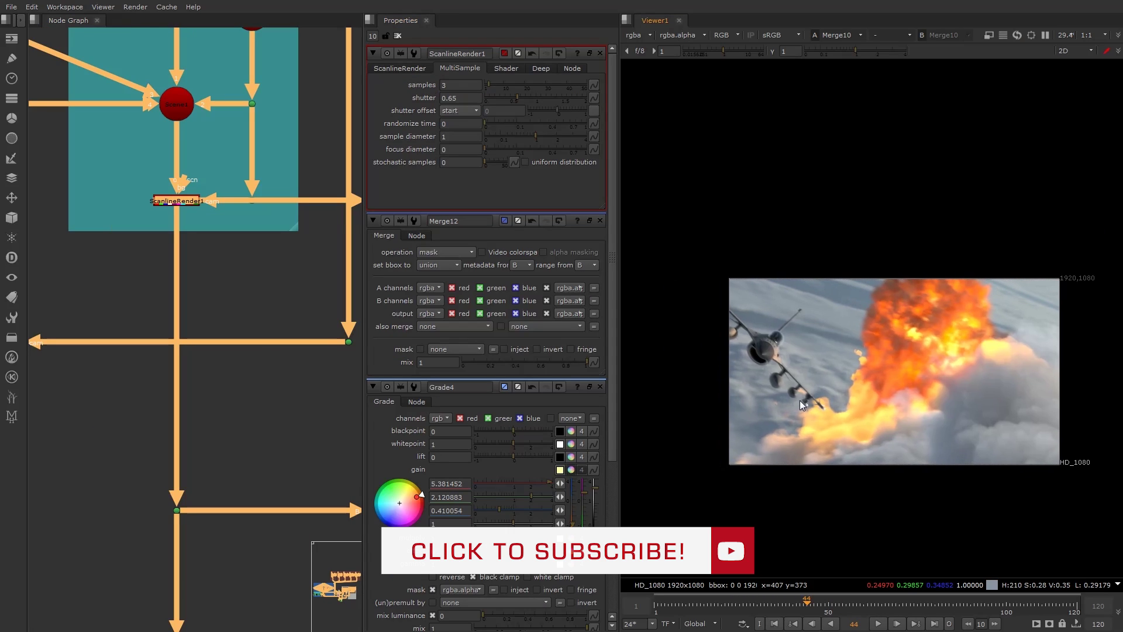
- Examine the Merge10 composite in the viewer and the overall layout of the node graph
scroll(849, 392, "up", 3)
scroll(861, 422, "down", 1)
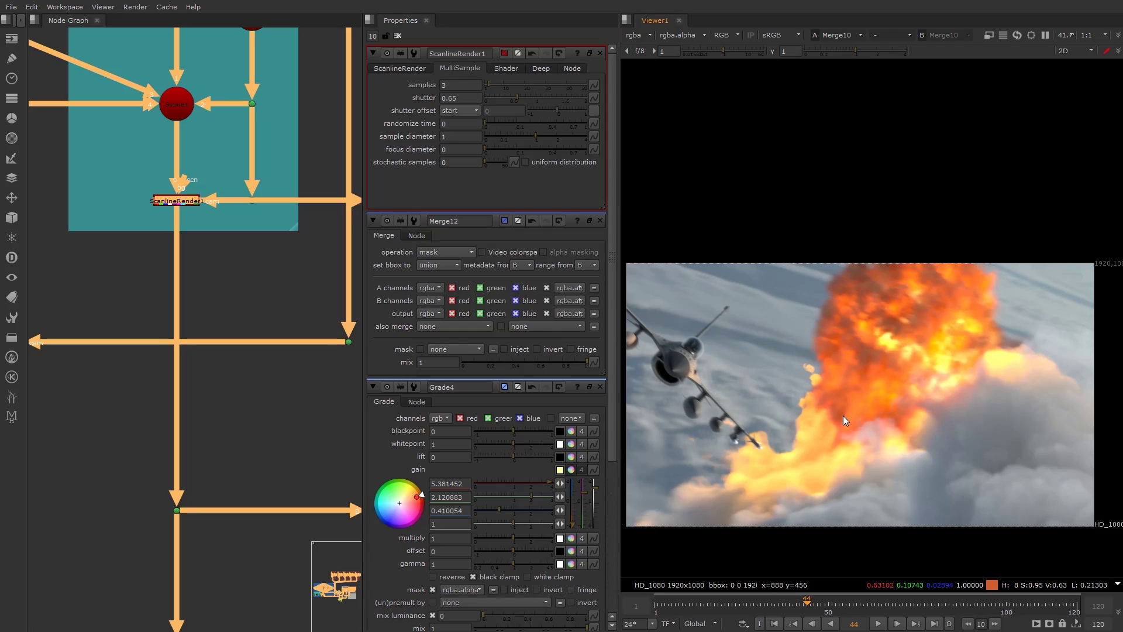
scroll(844, 415, "down", 1)
scroll(229, 301, "down", 5)
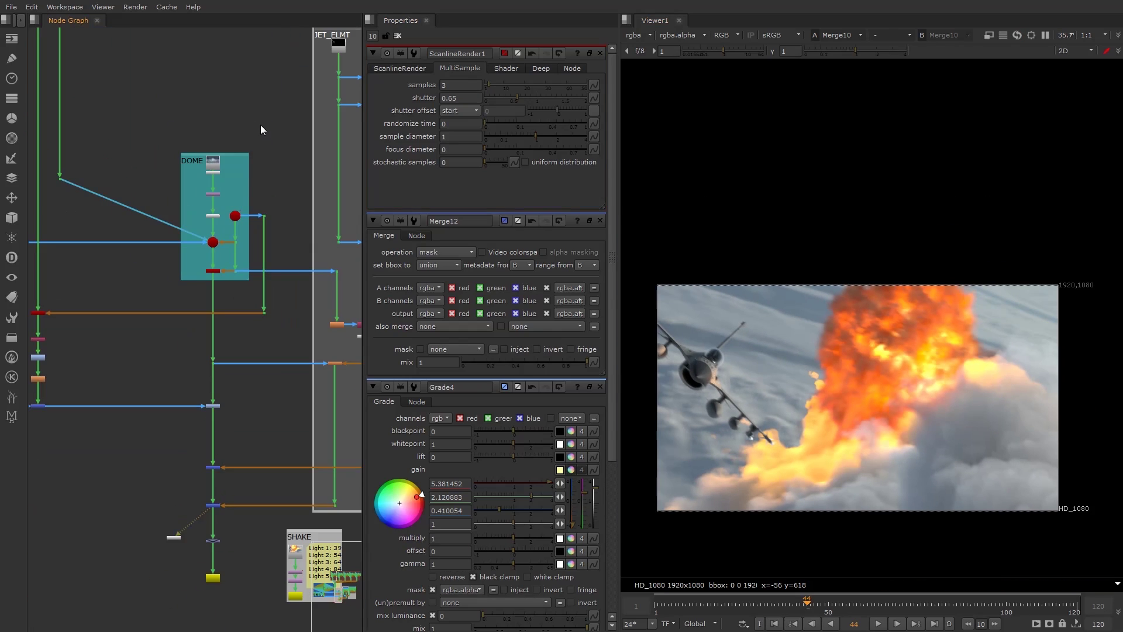
scroll(296, 85, "down", 3)
middle_click_drag(228, 175, 228, 351)
middle_click_drag(192, 199, 157, 334)
scroll(243, 245, "down", 3)
scroll(251, 309, "down", 1)
scroll(830, 332, "up", 2)
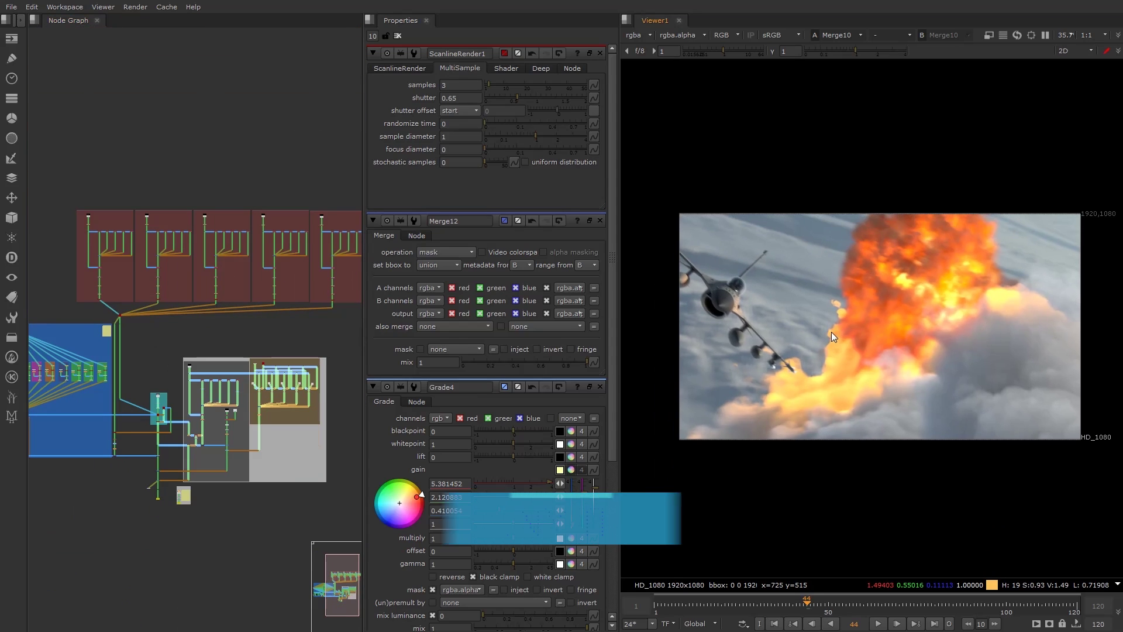
scroll(816, 354, "down", 1)
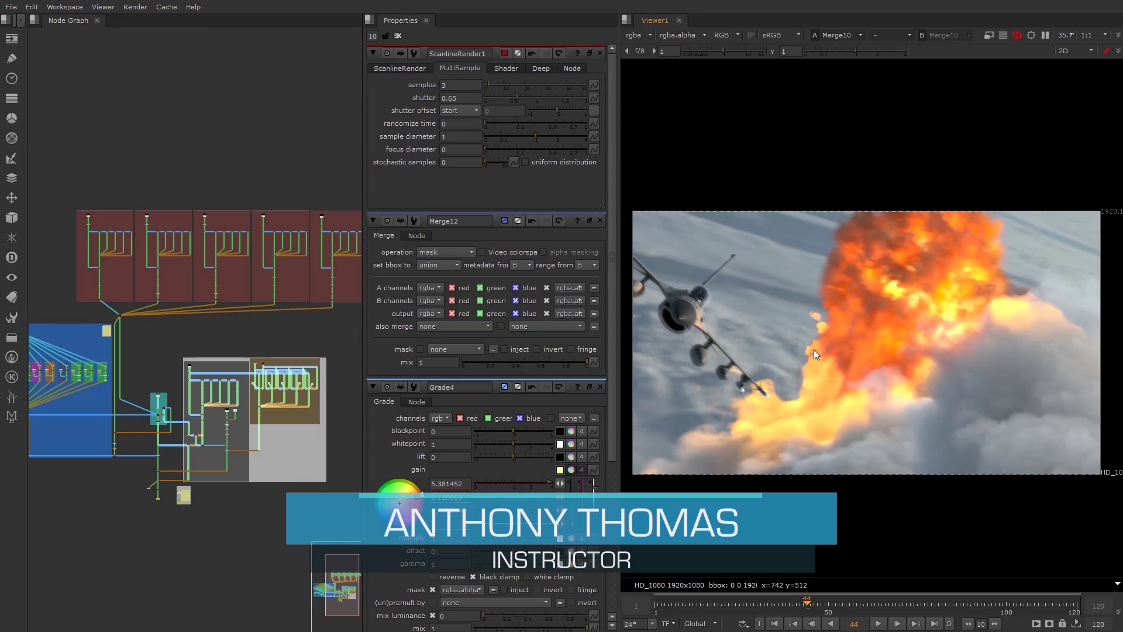
scroll(816, 354, "down", 1)
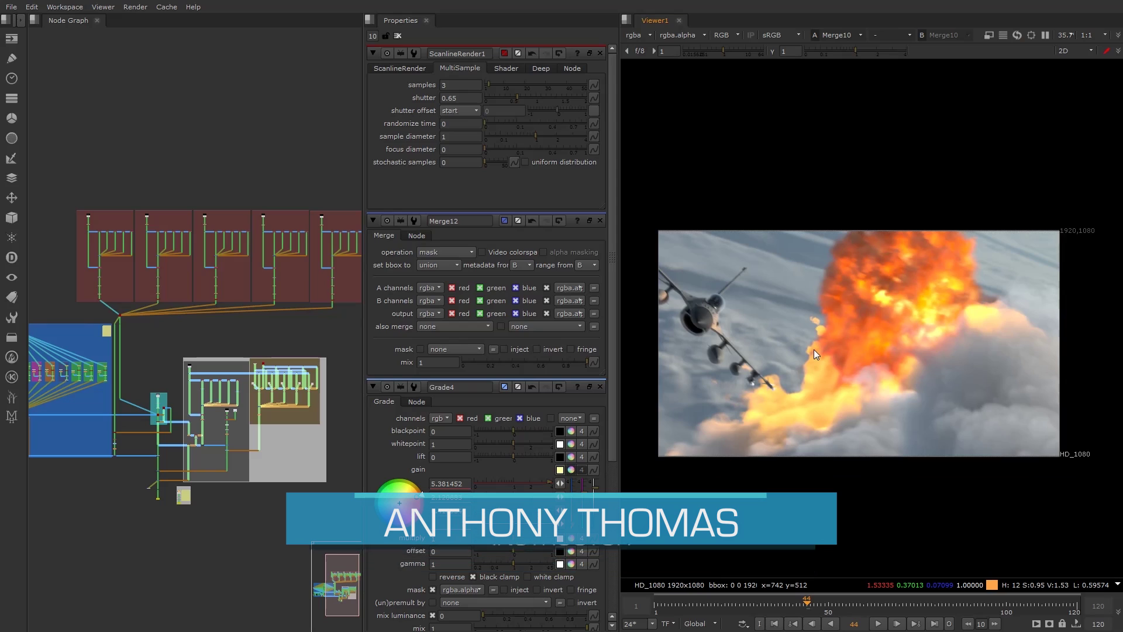